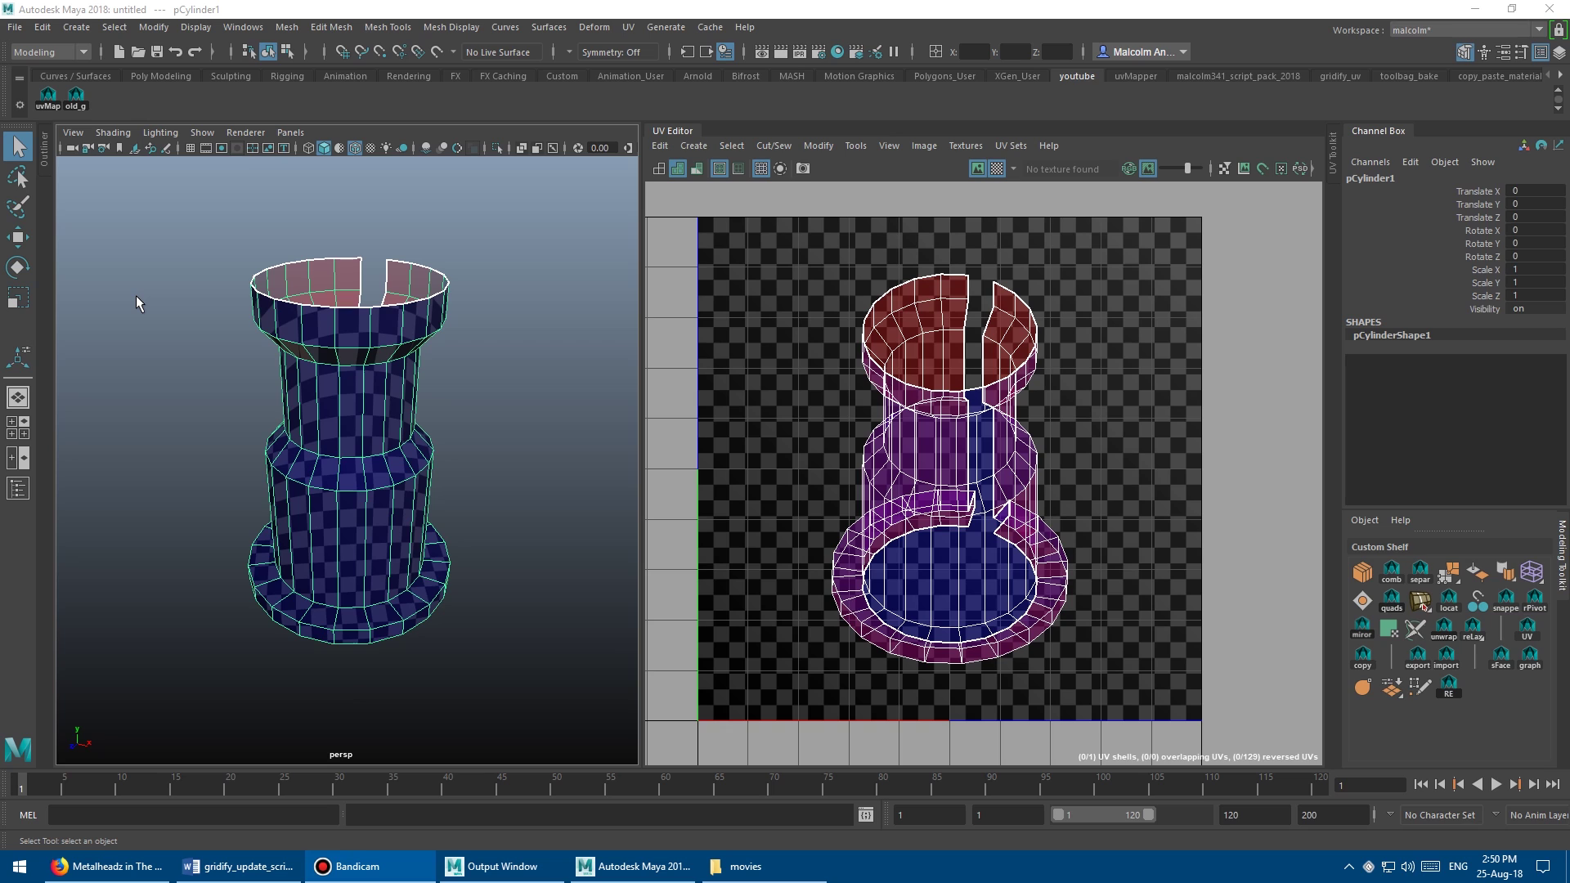
Select all faces of the slotted tower mesh and lay out their UVs as a square grid with the old_g script.
alt+drag(329, 340, 201, 424)
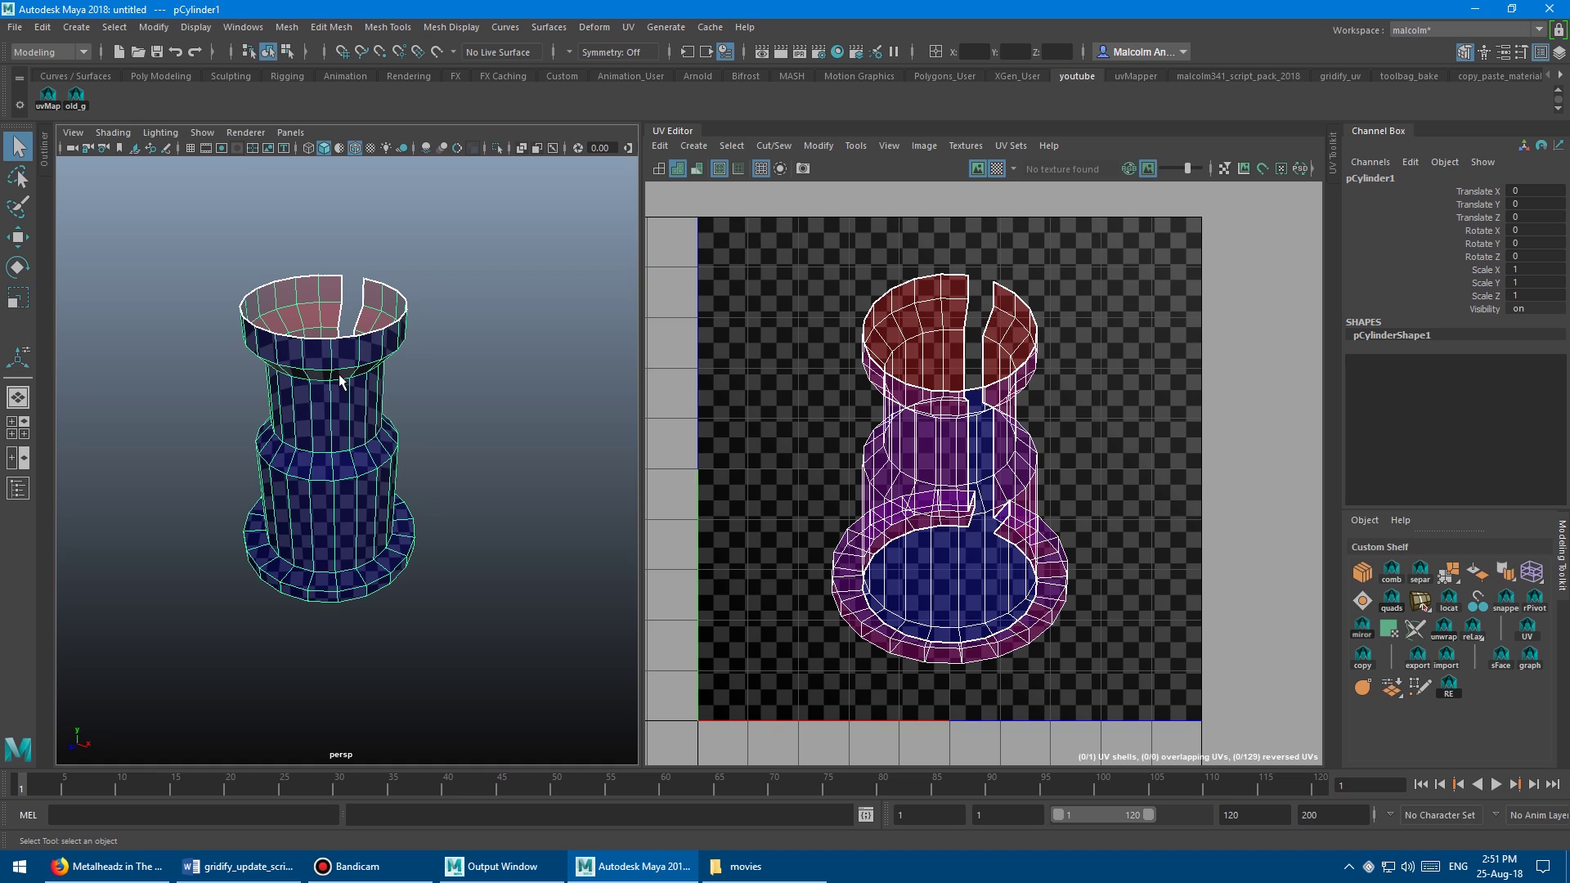
right_drag(316, 337, 317, 360)
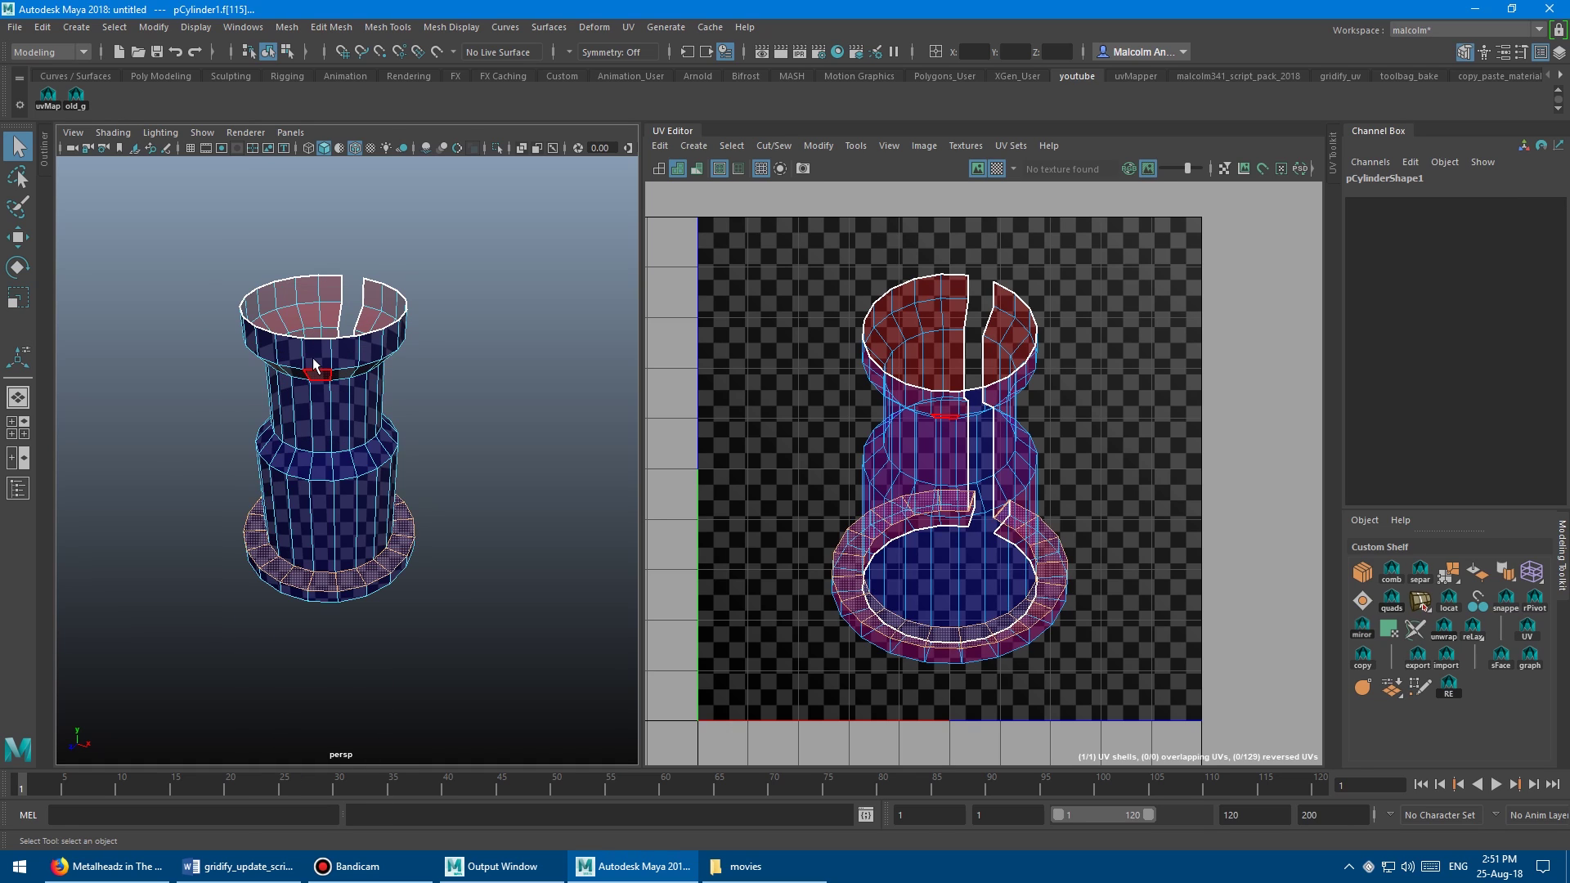
click(78, 100)
alt+right_drag(1259, 440, 973, 426)
alt+middle_drag(1299, 496, 1019, 390)
alt+right_drag(1011, 396, 715, 352)
alt+middle_drag(1264, 428, 985, 392)
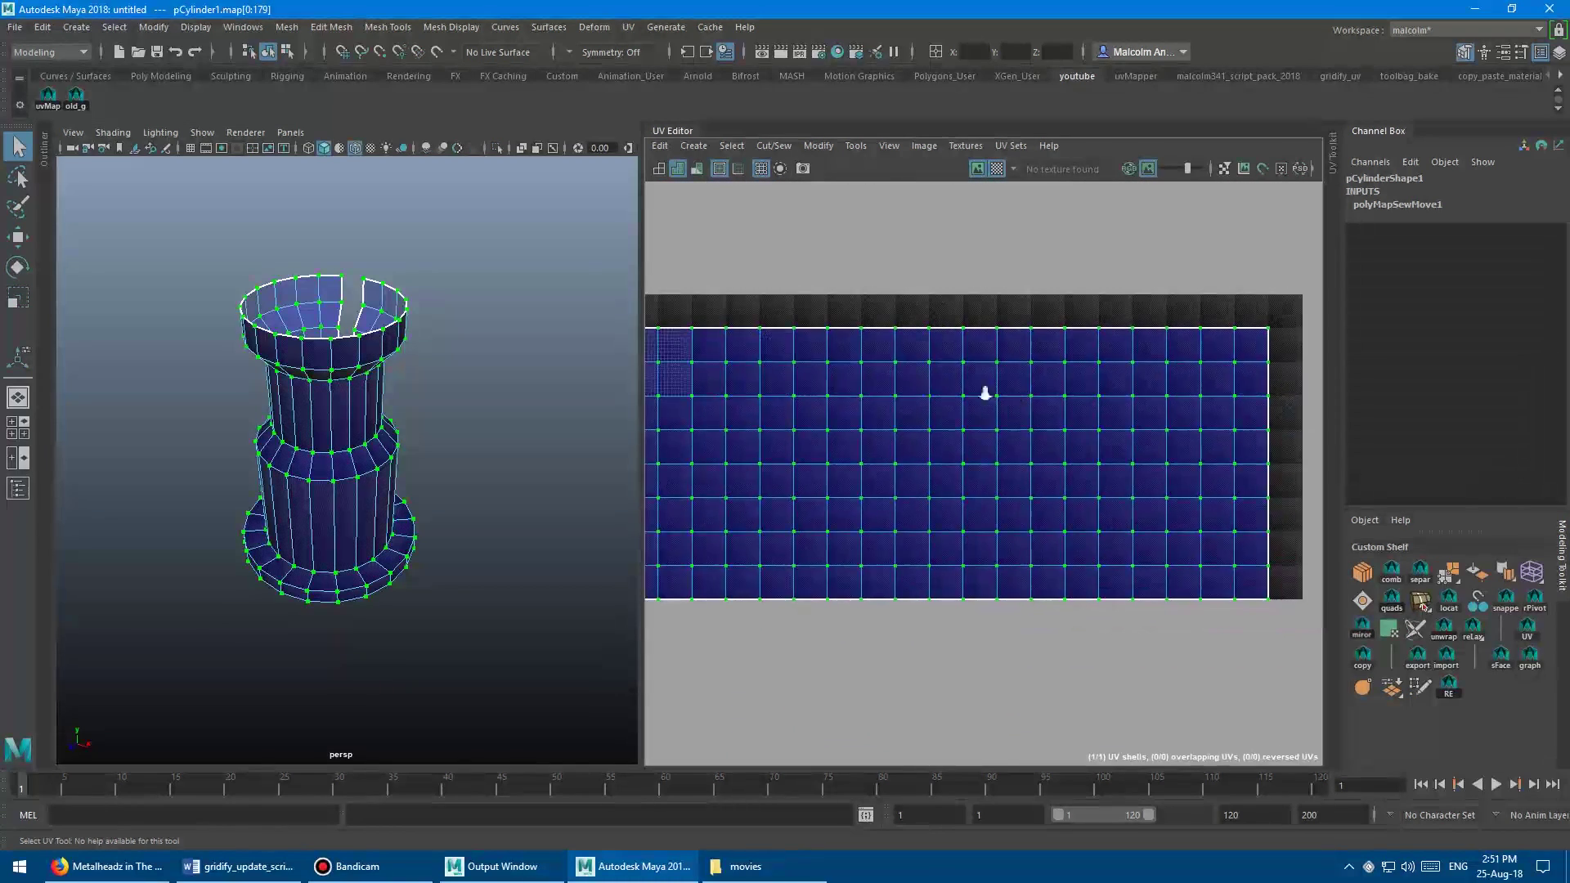
Scale the oversized grid UV shell down uniformly and move it toward the 0–1 UV tile.
alt+right_drag(997, 389, 858, 371)
alt+middle_drag(858, 371, 887, 365)
alt+right_drag(886, 365, 981, 372)
alt+drag(477, 378, 473, 360)
alt+right_drag(923, 397, 866, 398)
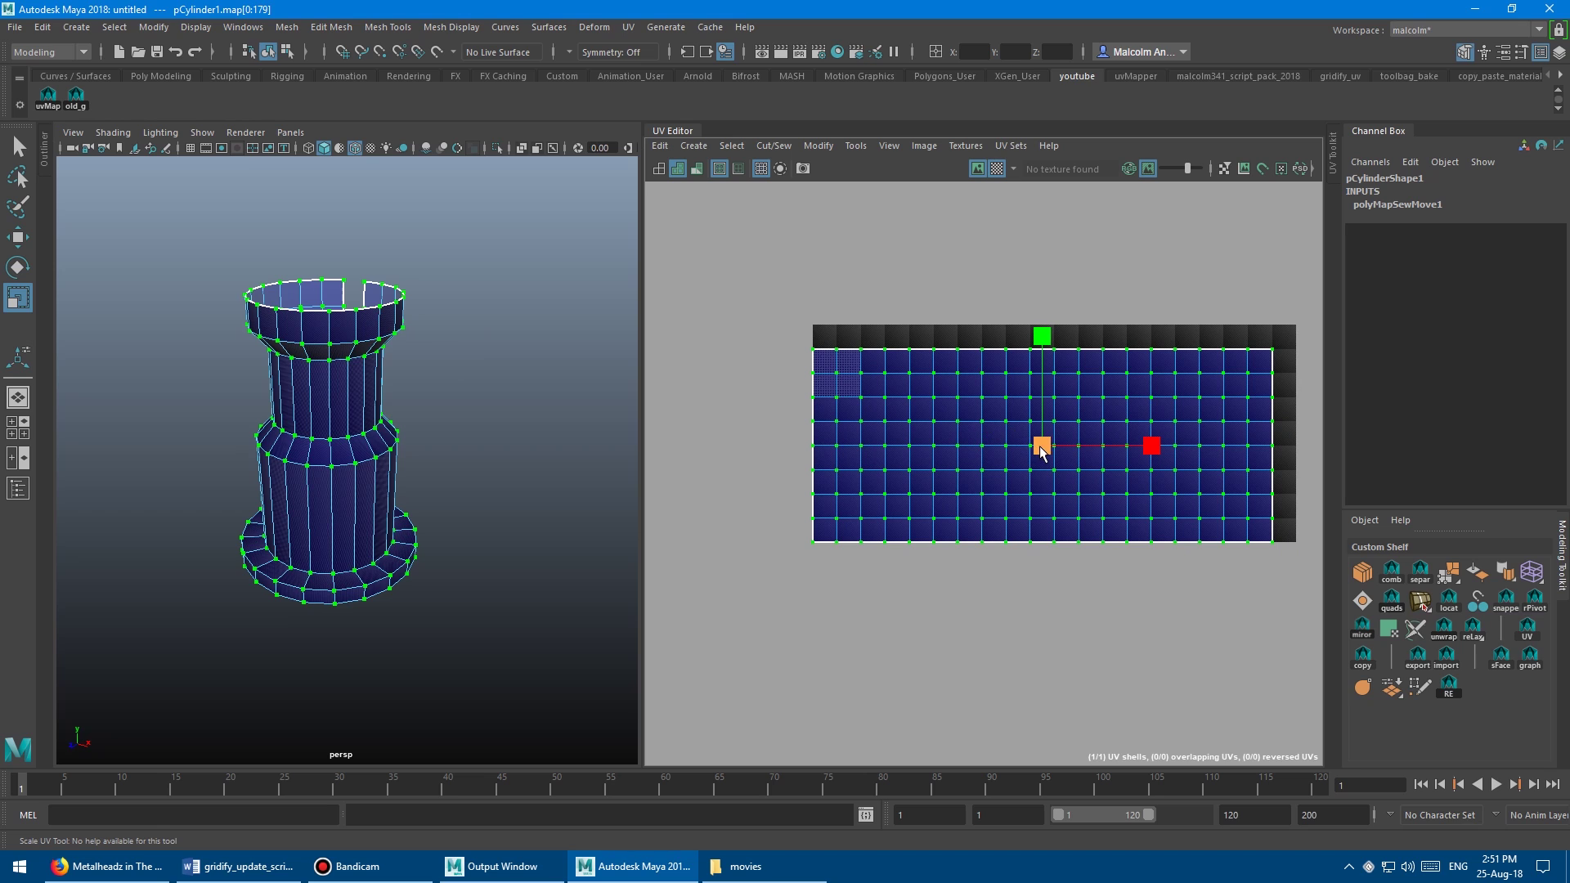
drag(1039, 445, 953, 453)
key(w)
drag(1042, 479, 818, 406)
scroll(396, 404, up, 5)
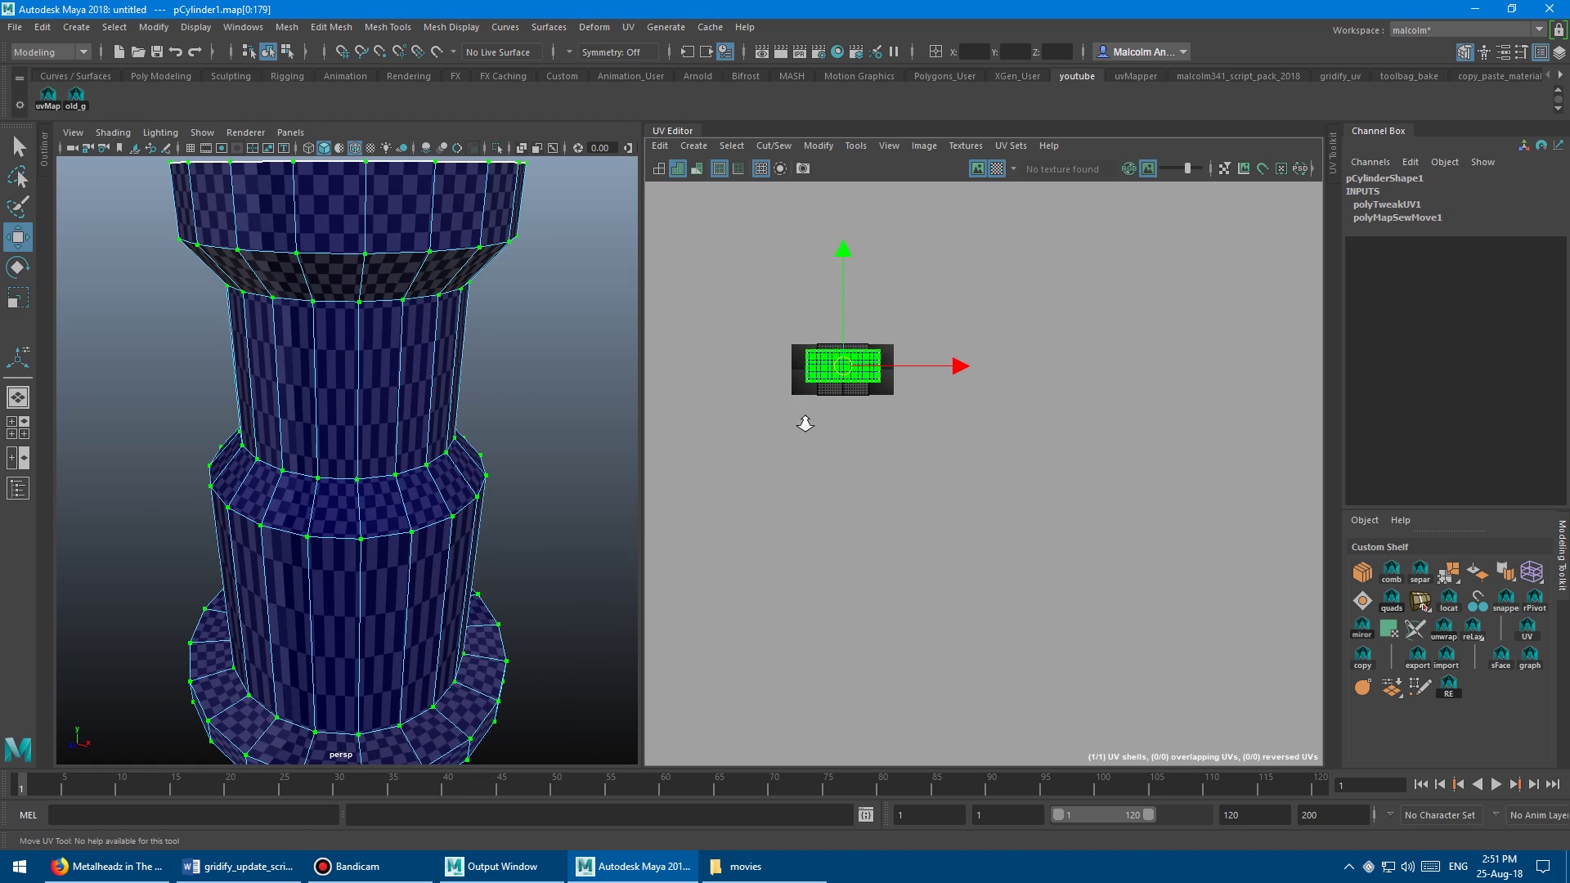
Fine-tune the grid shell's scale and position so it fits centred inside the 0–1 UV tile.
alt+right_drag(806, 423, 1141, 431)
alt+middle_drag(850, 294, 844, 493)
alt+right_drag(810, 488, 925, 456)
alt+middle_drag(1002, 442, 941, 491)
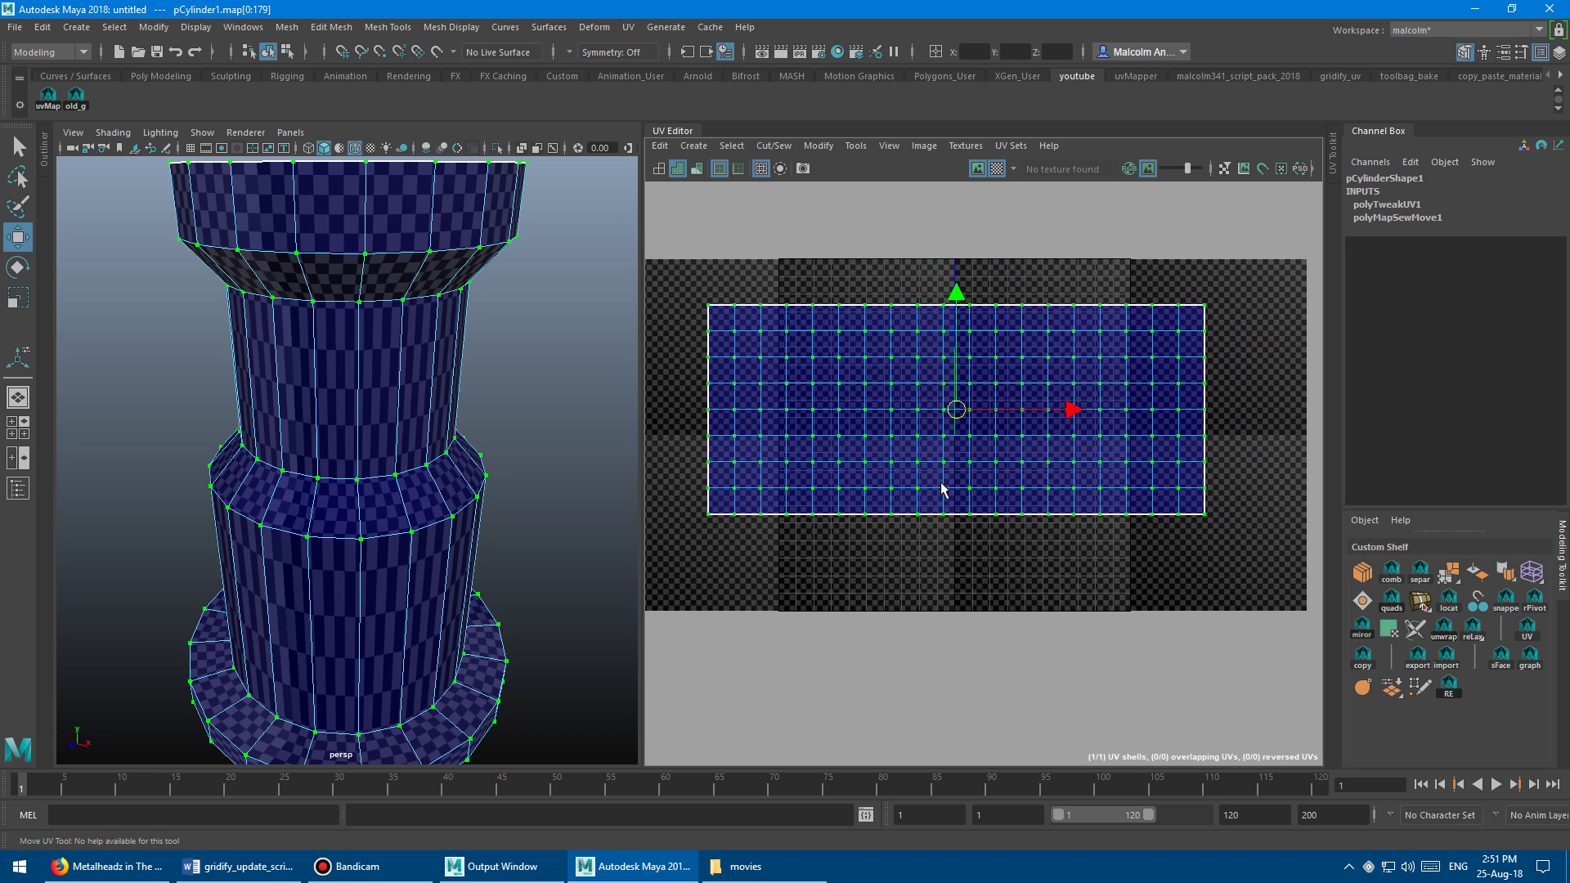
drag(957, 418, 921, 426)
Unfold the grid UV shell vertically and check the checker pattern on the tower mesh.
alt+drag(315, 411, 347, 364)
scroll(890, 525, up, 1)
shift+right_click(870, 296)
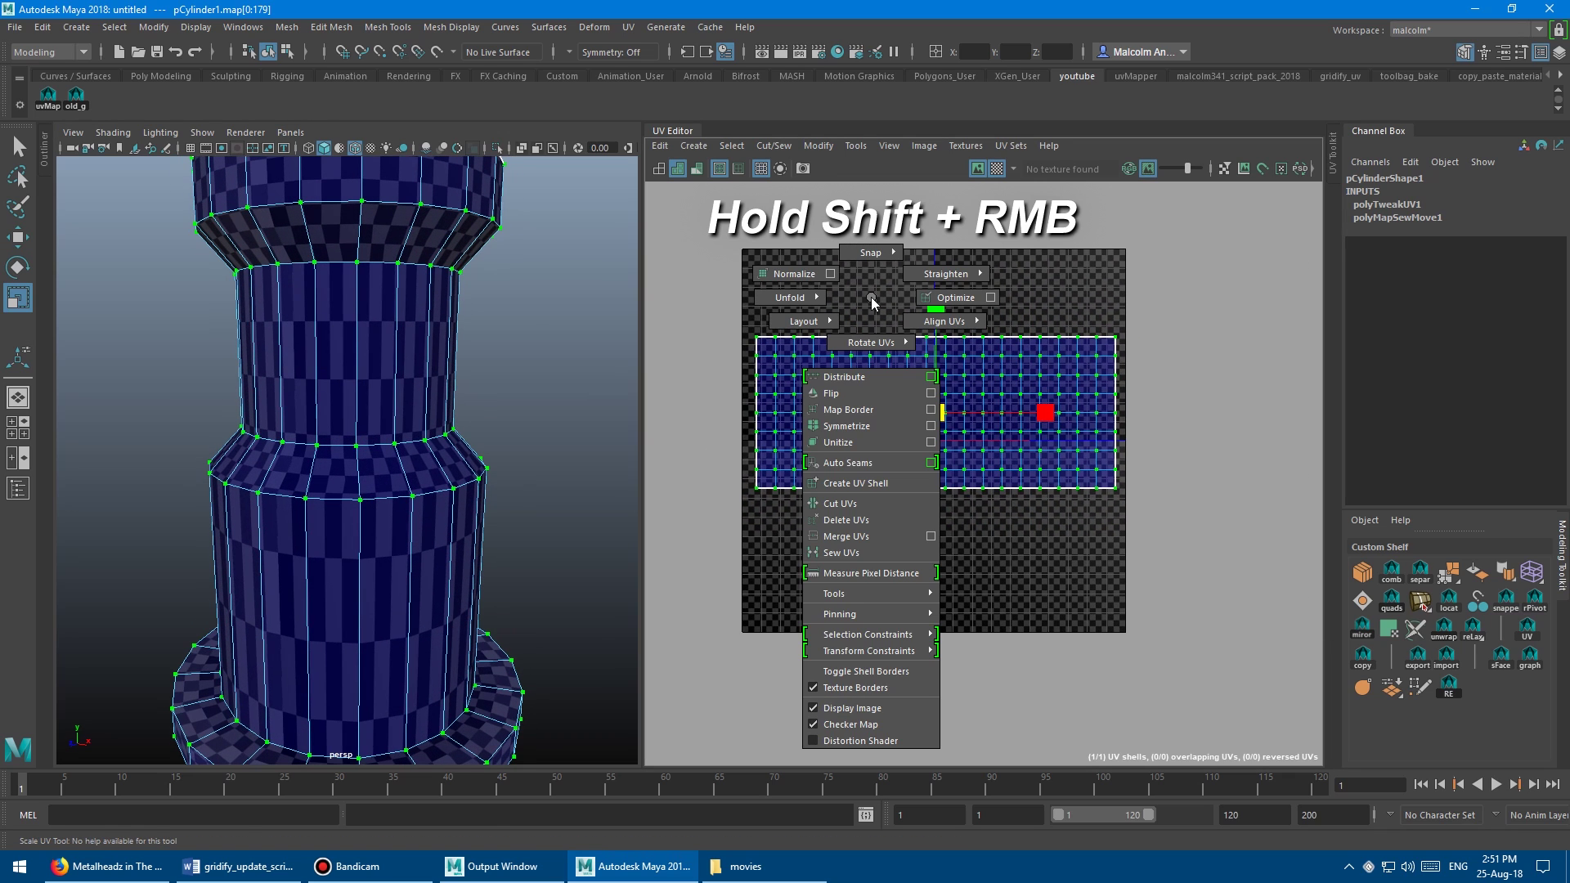
shift+right_drag(871, 297, 719, 314)
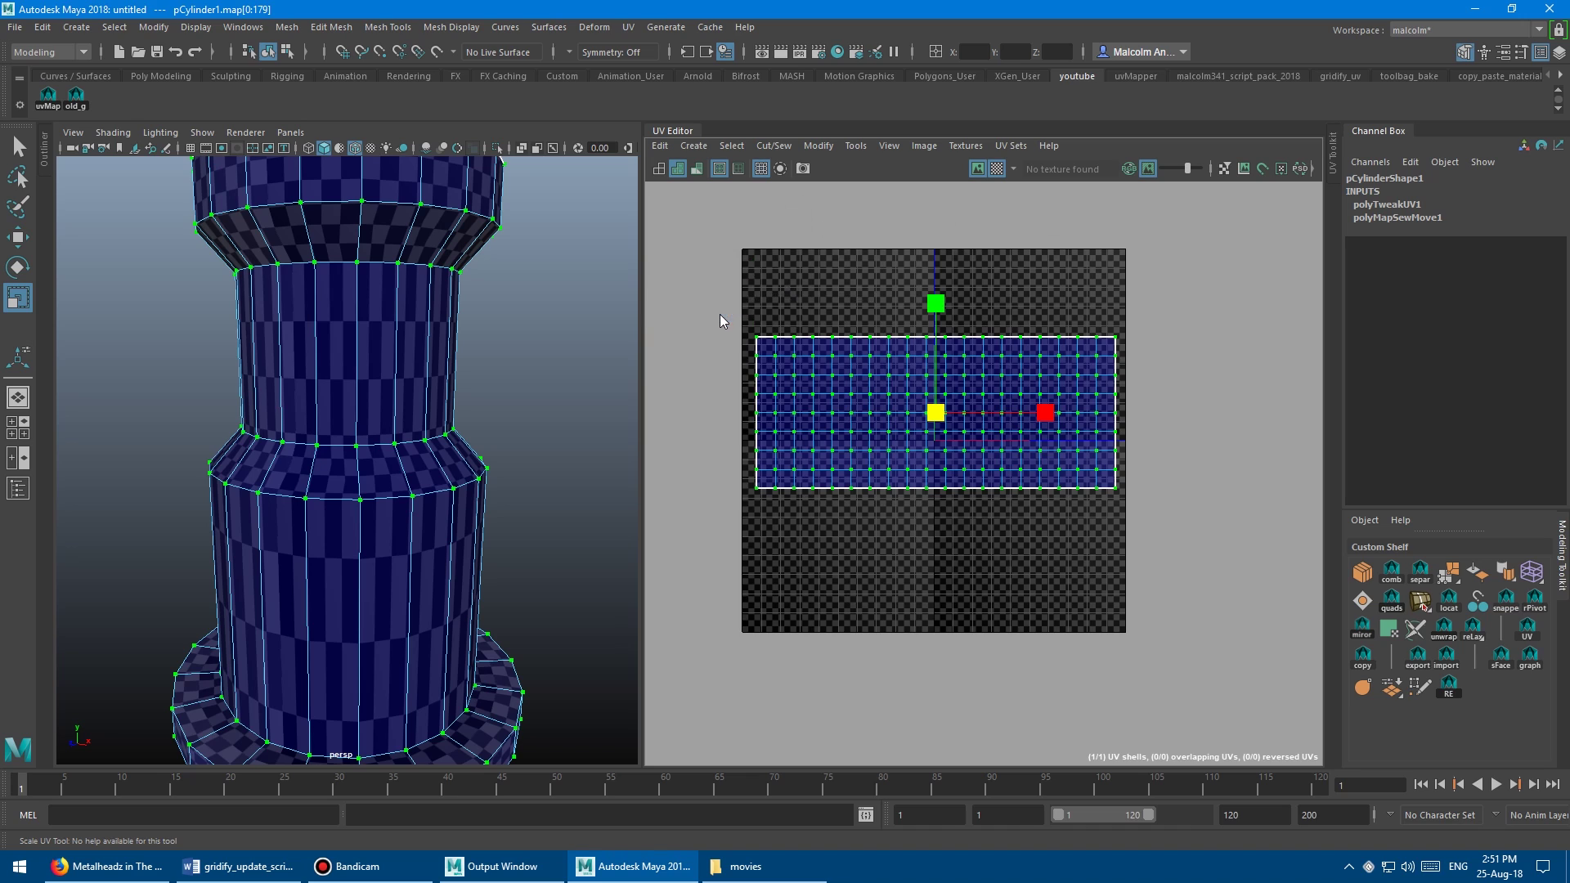
alt+right_drag(343, 375, 456, 340)
alt+drag(455, 340, 425, 358)
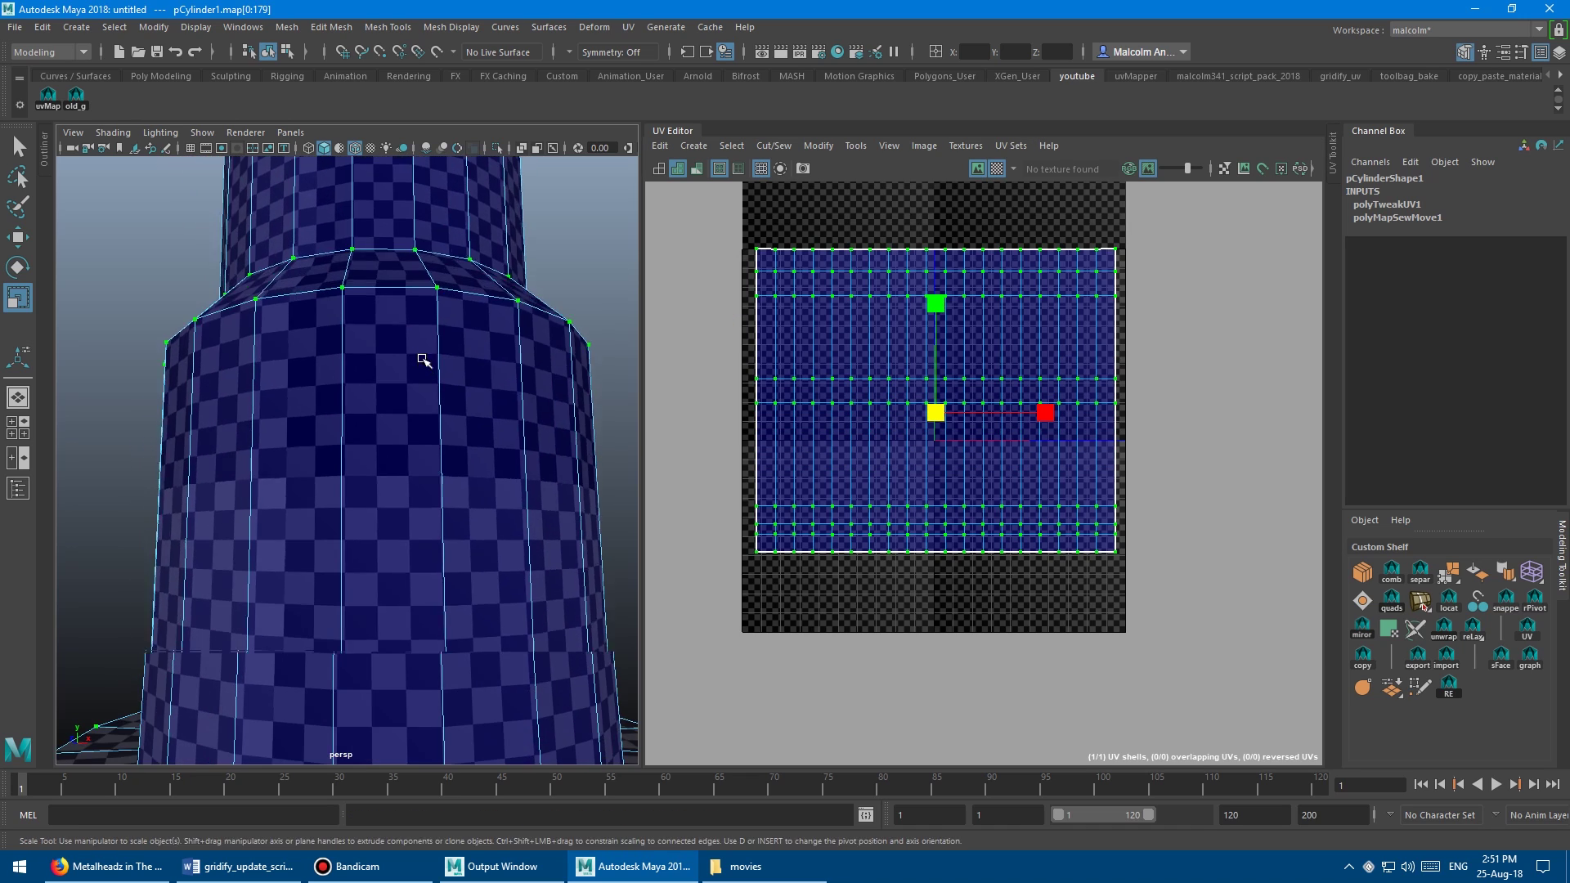
alt+right_drag(424, 358, 239, 381)
mouse_move(419, 347)
alt+mouse_down()
mouse_move(420, 407)
mouse_move(403, 400)
mouse_move(397, 348)
alt+mouse_up()
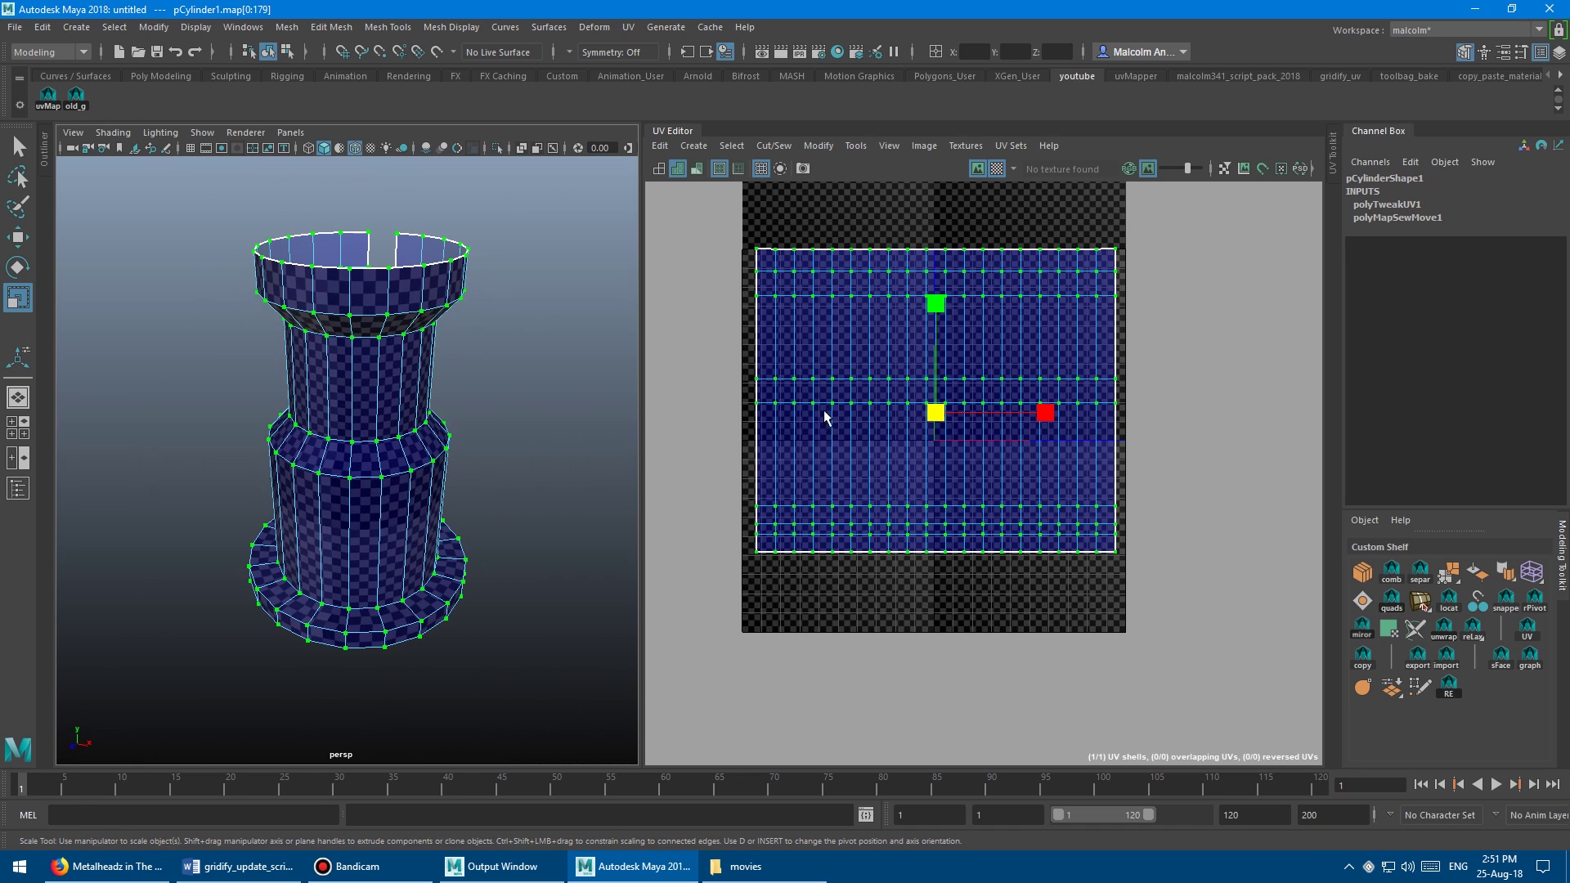
alt+right_drag(826, 417, 850, 381)
alt+middle_drag(850, 381, 829, 456)
scroll(829, 456, up, 4)
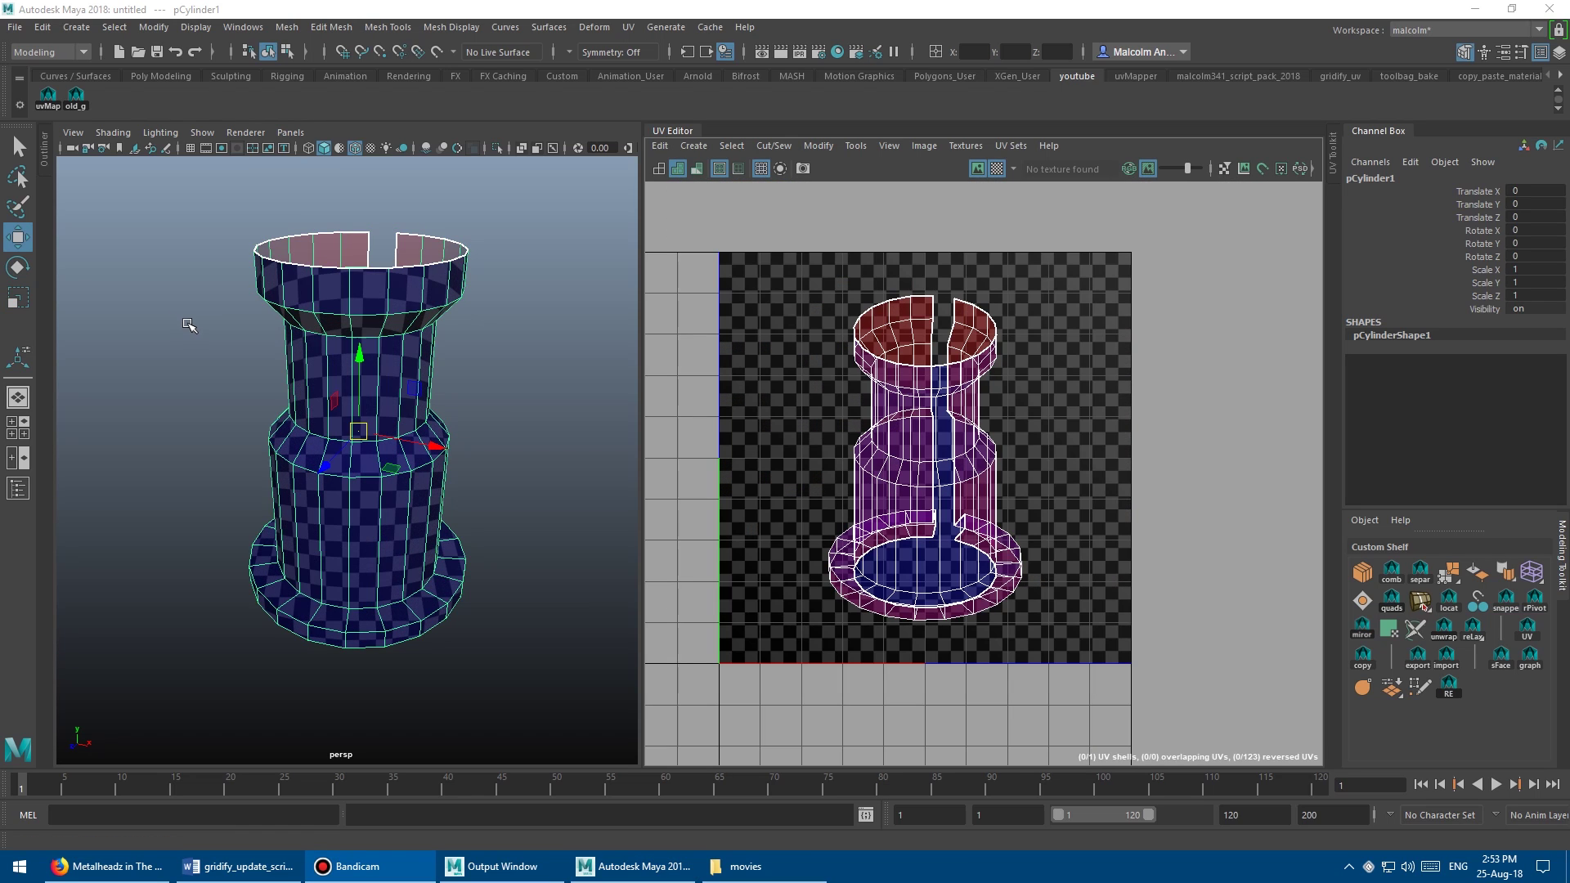
Select the sloped face ring at the tower's middle plus the straight ring below it, and gridify their UVs with the old_g script.
alt+middle_drag(250, 360, 318, 343)
alt+right_drag(317, 343, 233, 342)
alt+middle_drag(269, 331, 228, 340)
alt+drag(228, 340, 248, 324)
alt+right_drag(248, 324, 296, 387)
key(q)
alt+middle_drag(296, 412, 305, 378)
alt+drag(306, 378, 302, 385)
alt+right_drag(302, 385, 352, 427)
right_click(352, 397)
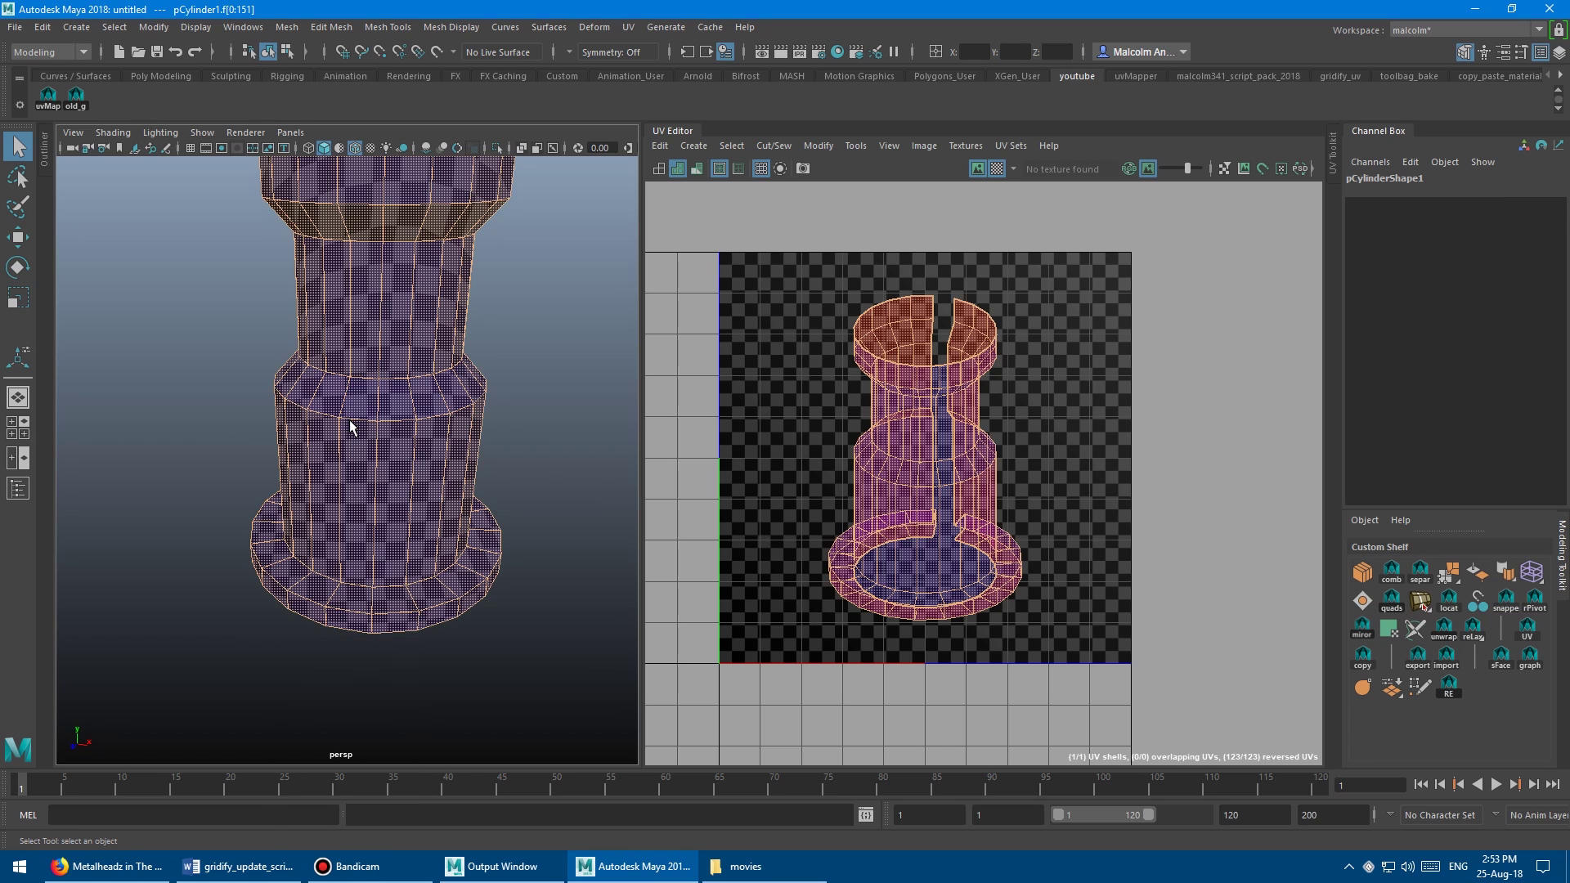
click(349, 403)
double_click(334, 401)
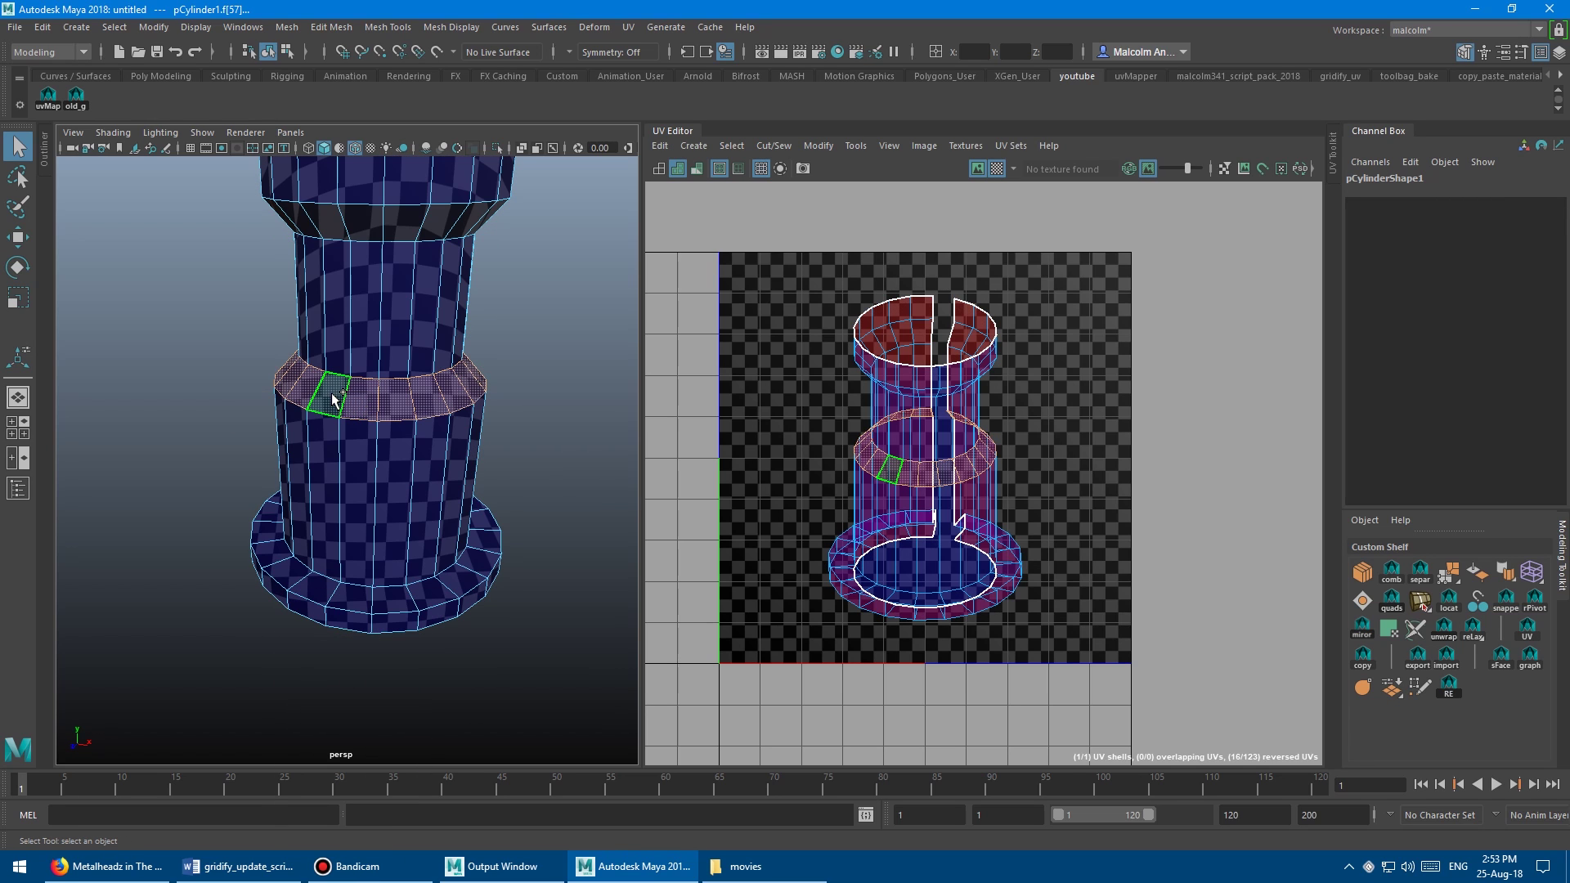
mouse_move(381, 398)
alt+mouse_down()
mouse_move(373, 379)
mouse_move(400, 388)
alt+mouse_up()
shift+click(354, 442)
shift+click(329, 442)
shift+double_click(329, 444)
alt+right_drag(400, 388, 368, 394)
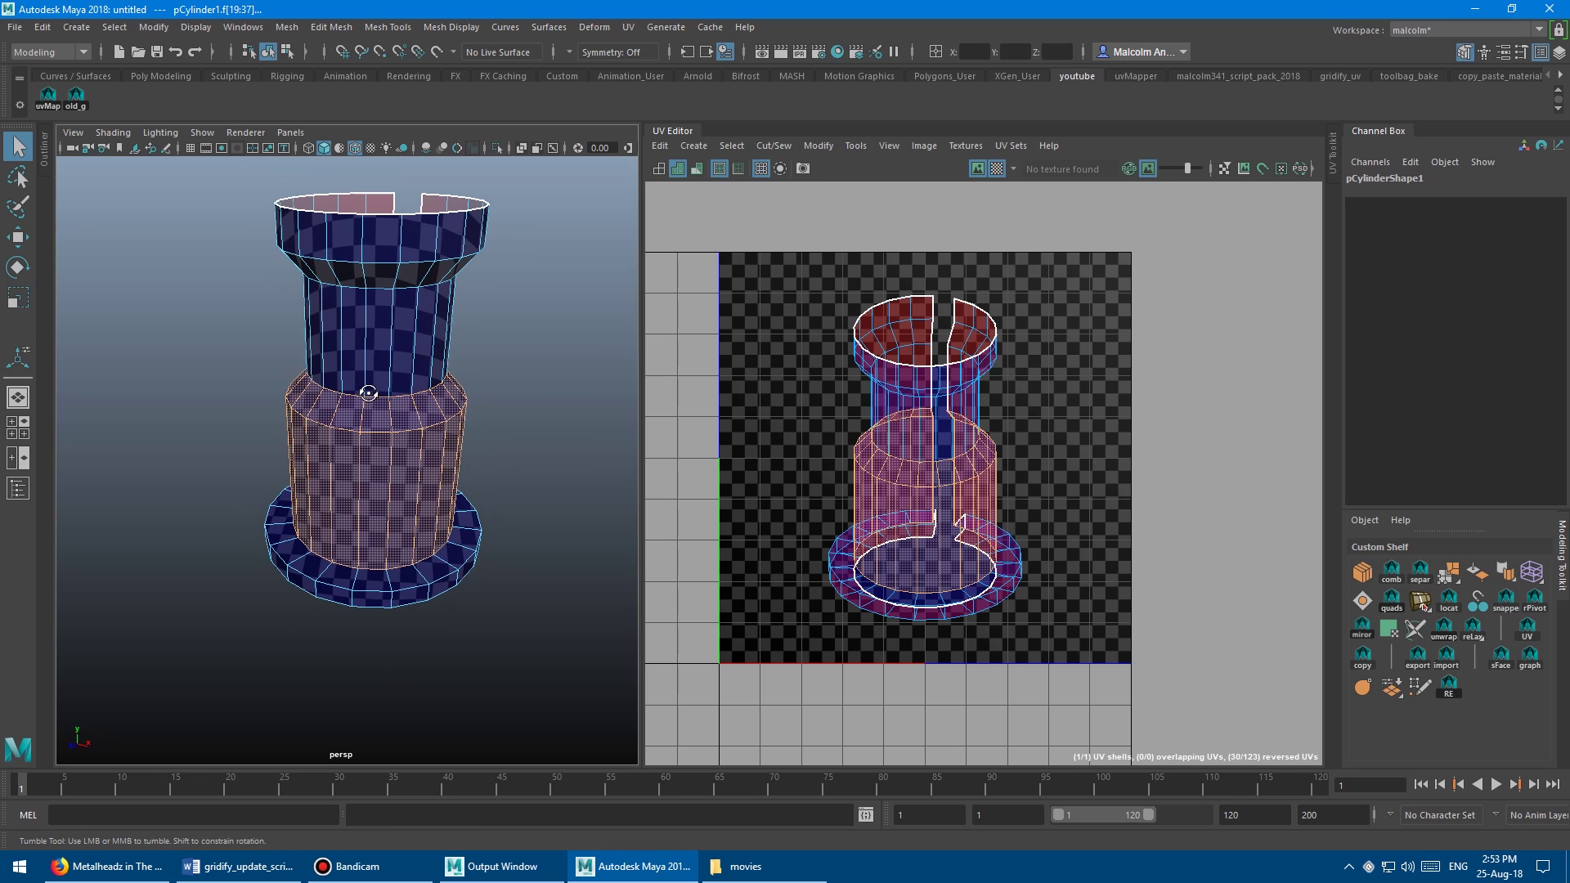
alt+drag(368, 394, 363, 381)
click(76, 96)
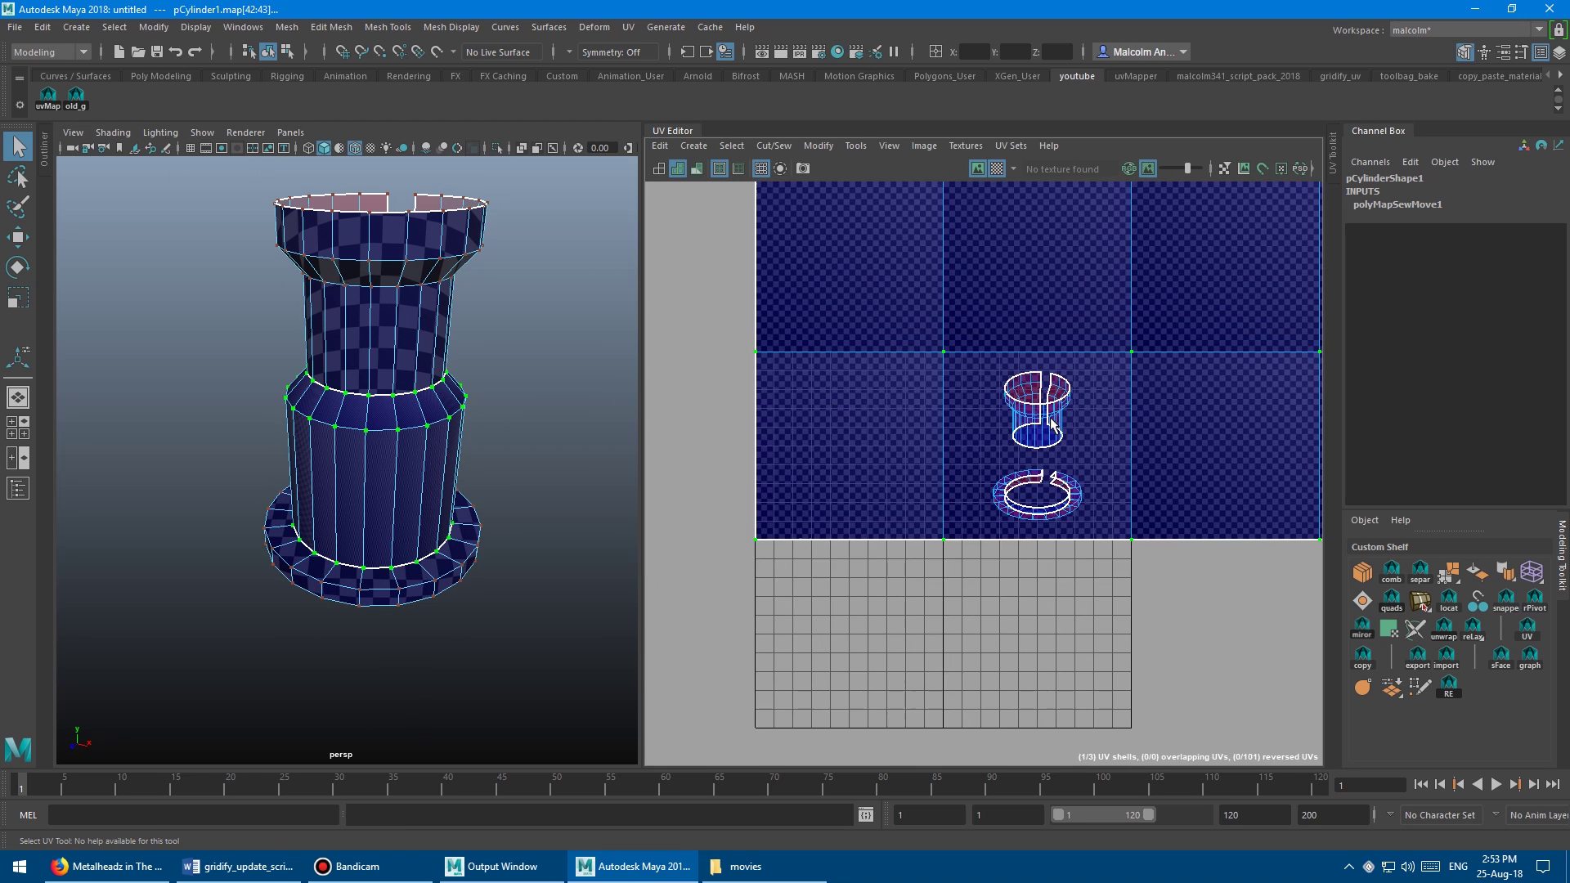
Move the gridified strip shell clear of the other UV shells, above the 0–1 tile.
alt+right_drag(1014, 407, 951, 425)
alt+middle_drag(951, 425, 756, 388)
alt+middle_drag(852, 464, 954, 473)
key(w)
middle_drag(859, 499, 935, 445)
alt+right_drag(935, 445, 1082, 444)
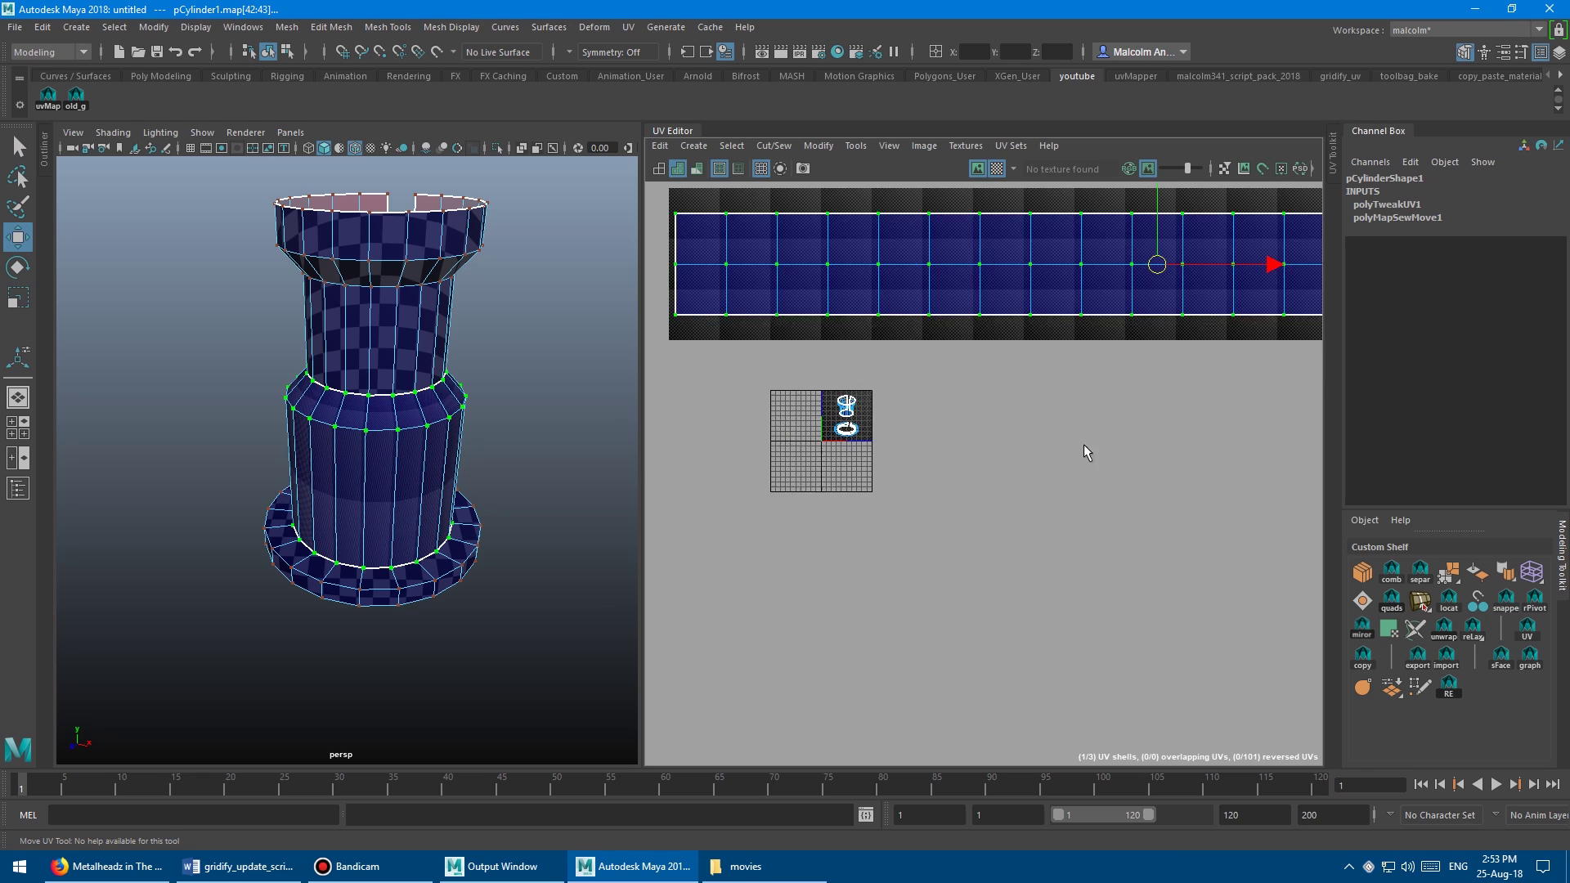
Compare the strip with the remaining shells, scale it down, and move it toward the 0–1 UV tile.
alt+middle_drag(1082, 444, 1192, 464)
alt+right_drag(900, 438, 1213, 454)
alt+middle_drag(1212, 454, 1040, 532)
alt+right_drag(797, 397, 845, 402)
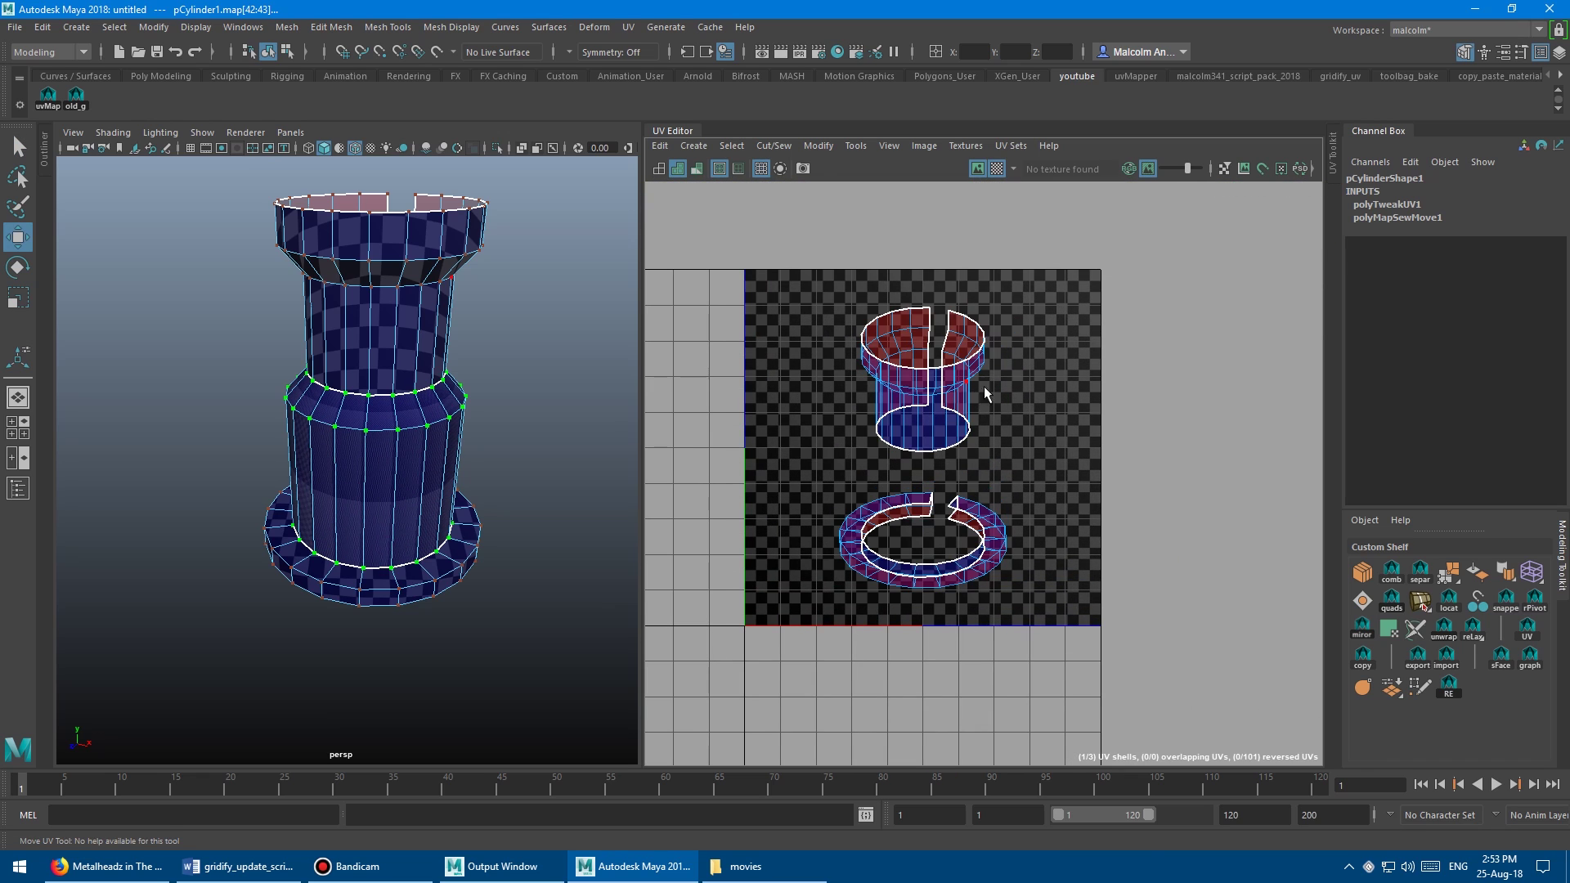
alt+right_drag(1016, 393, 695, 360)
alt+middle_drag(888, 358, 733, 431)
alt+right_drag(785, 427, 928, 449)
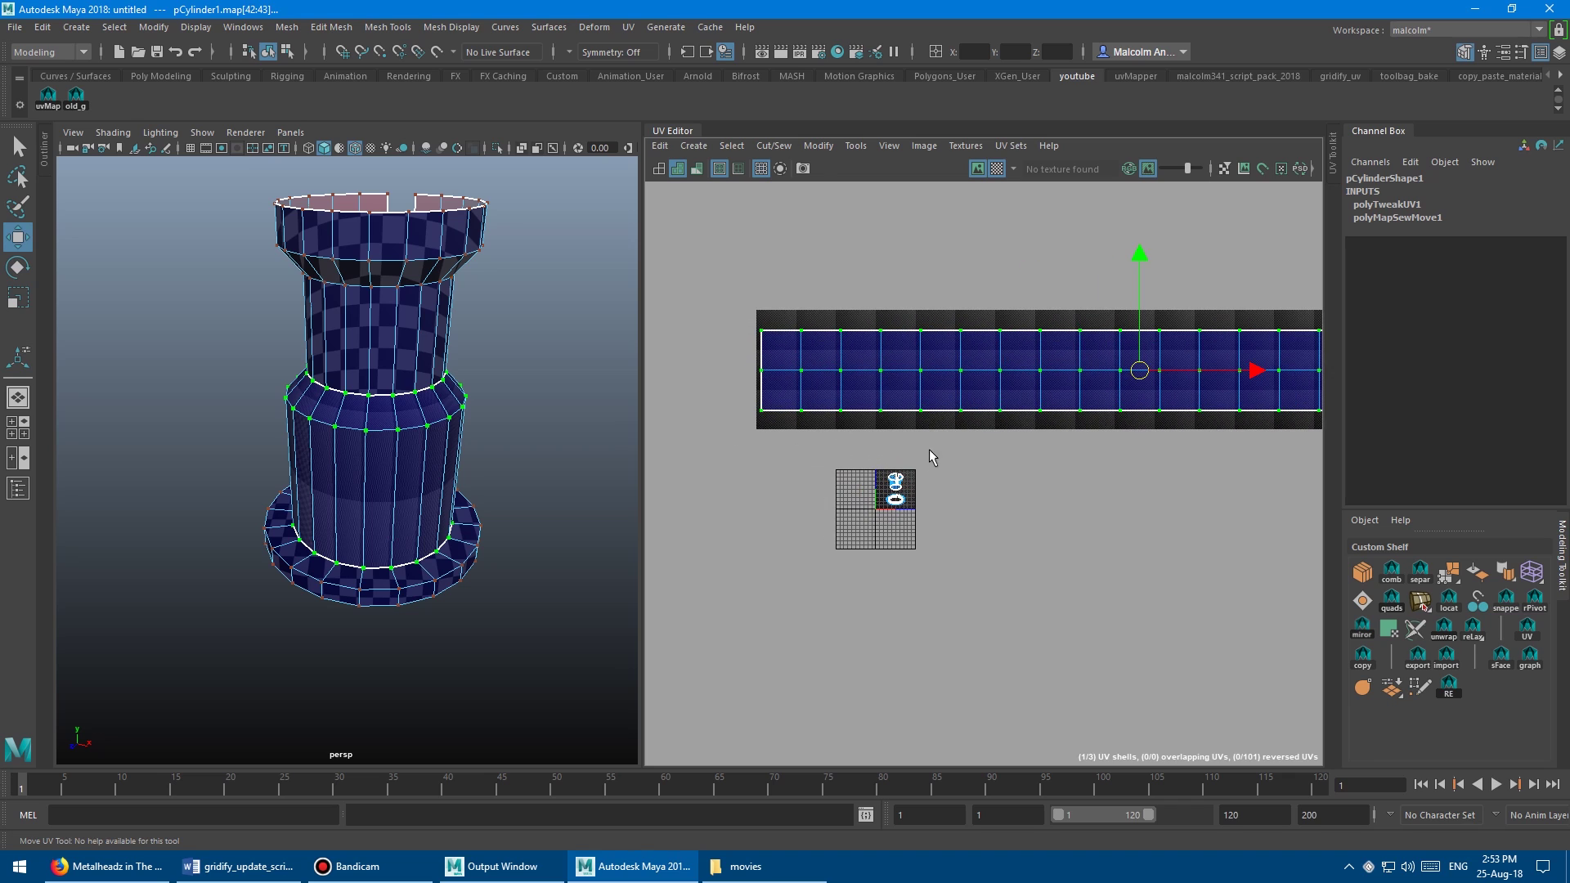
middle_drag(929, 449, 983, 504)
drag(1053, 458, 957, 483)
key(w)
middle_drag(1023, 464, 899, 499)
scroll(866, 508, up, 10)
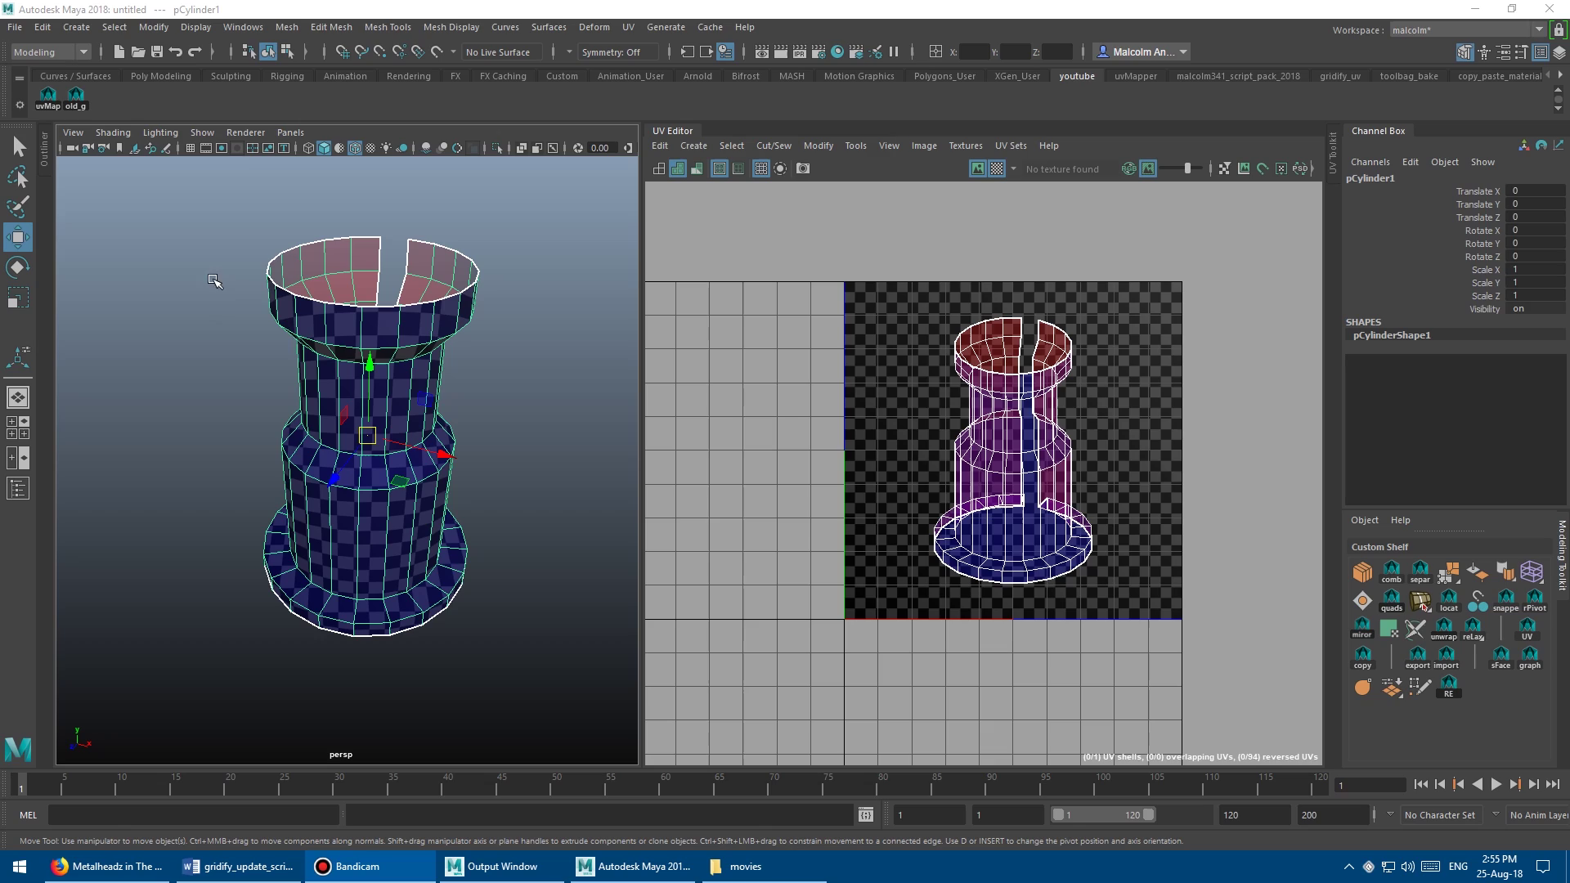
Examine the open vertical slot in the tower's wall from above and inside.
alt+drag(324, 258, 331, 278)
alt+drag(327, 273, 328, 329)
scroll(368, 286, up, 4)
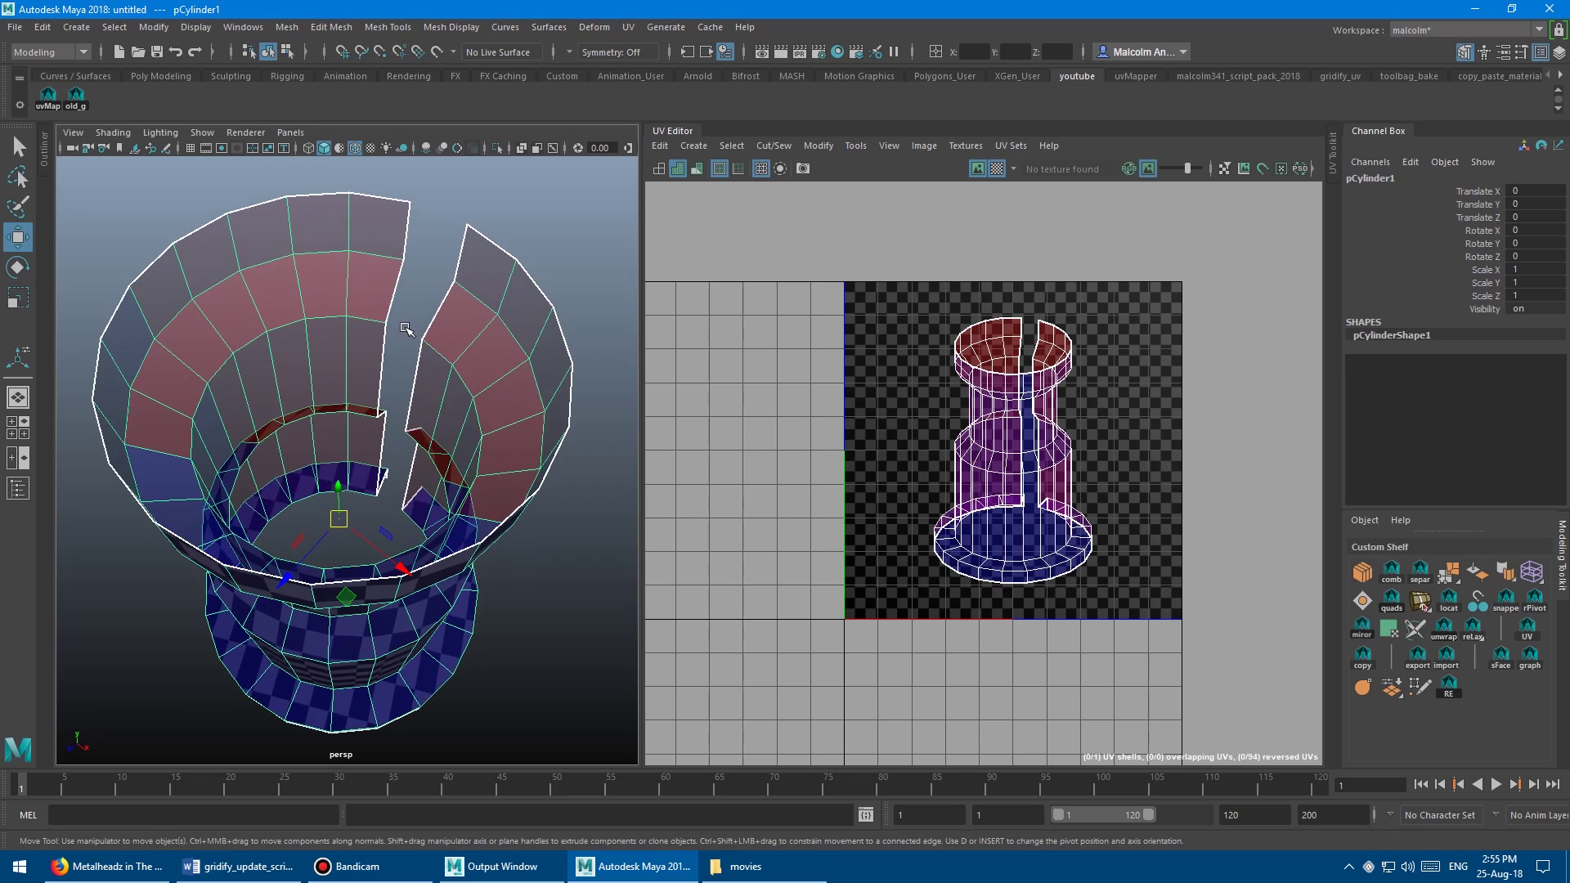
alt+drag(468, 326, 401, 351)
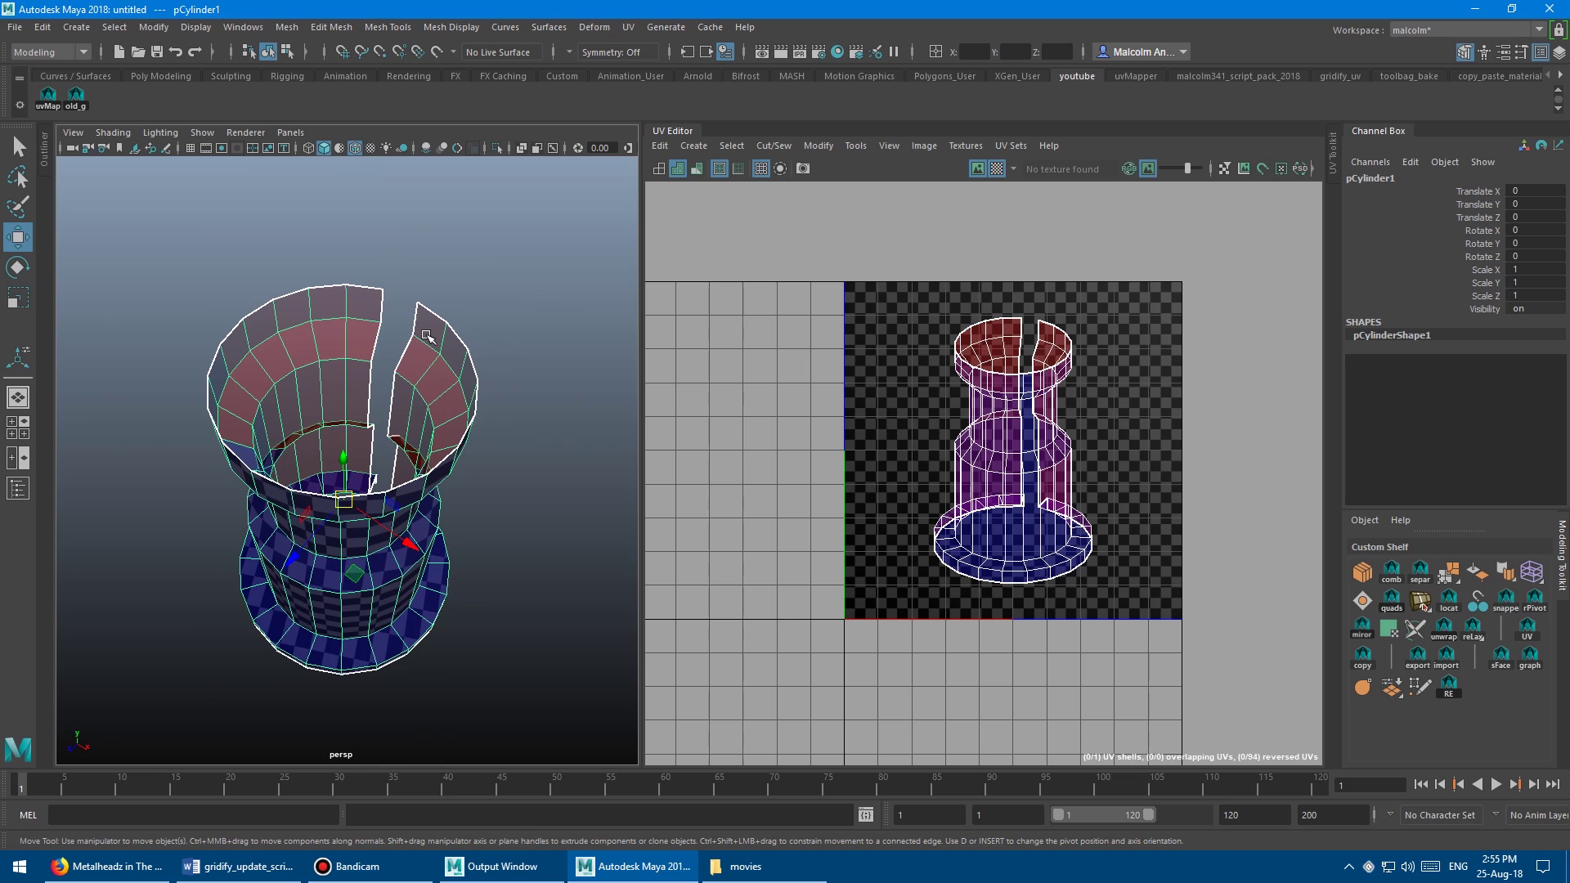
scroll(383, 336, down, 2)
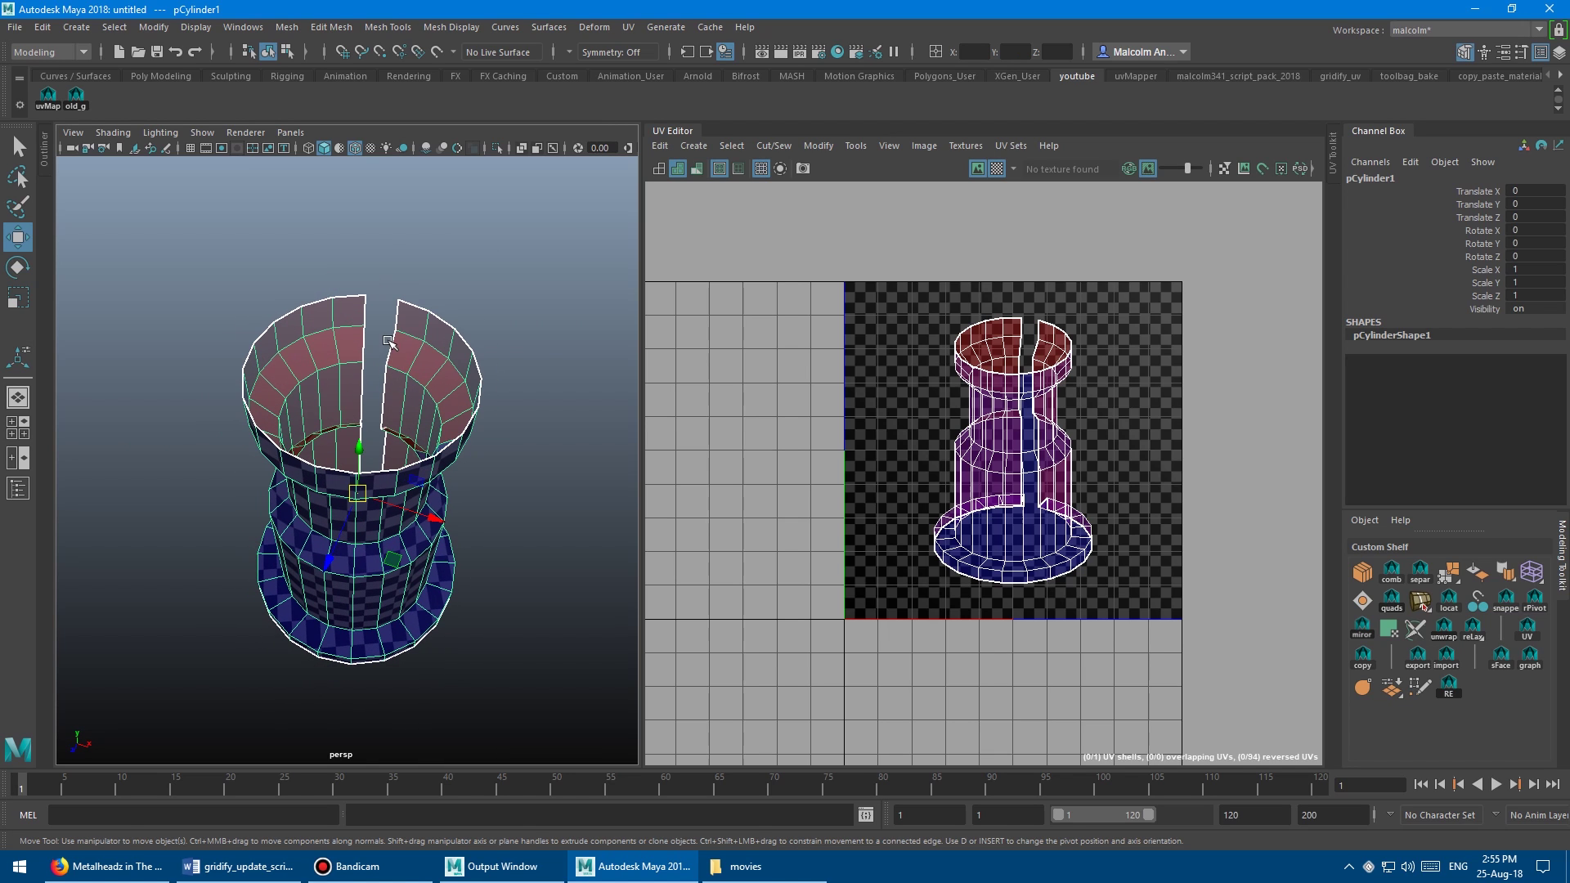
mouse_move(411, 319)
alt+mouse_down()
mouse_move(403, 333)
mouse_move(425, 311)
mouse_move(409, 341)
mouse_move(412, 299)
mouse_move(403, 319)
mouse_move(431, 330)
alt+mouse_up()
scroll(412, 299, up, 3)
Select the border edges along both sides of the slot and close the gap with Bridge.
key(q)
right_drag(411, 309, 413, 271)
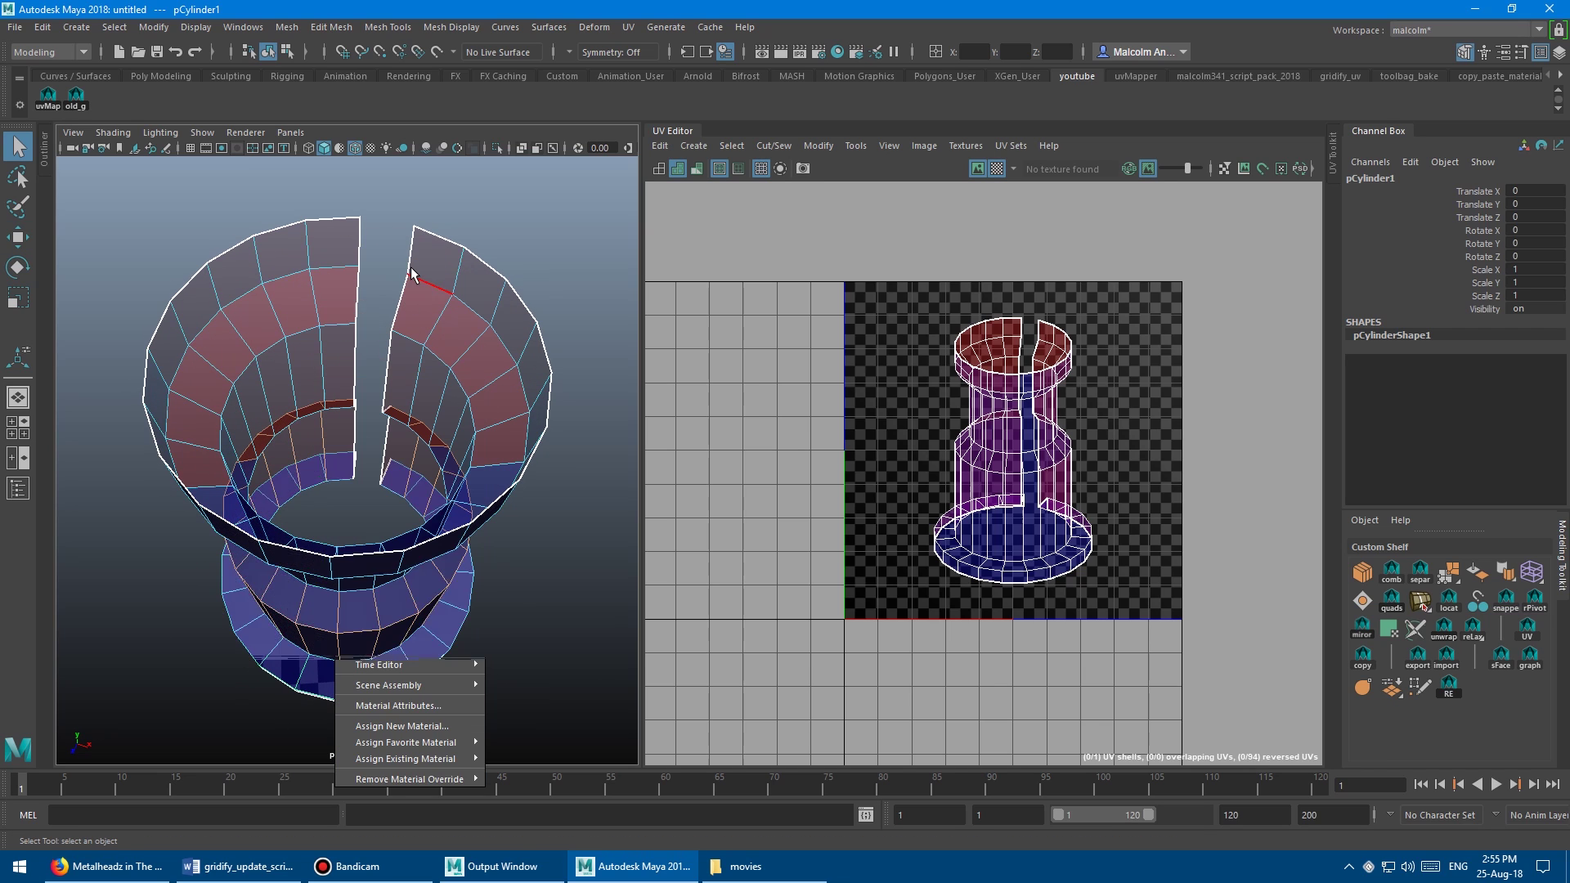
click(411, 266)
alt+drag(394, 412, 575, 337)
alt+drag(354, 528, 556, 428)
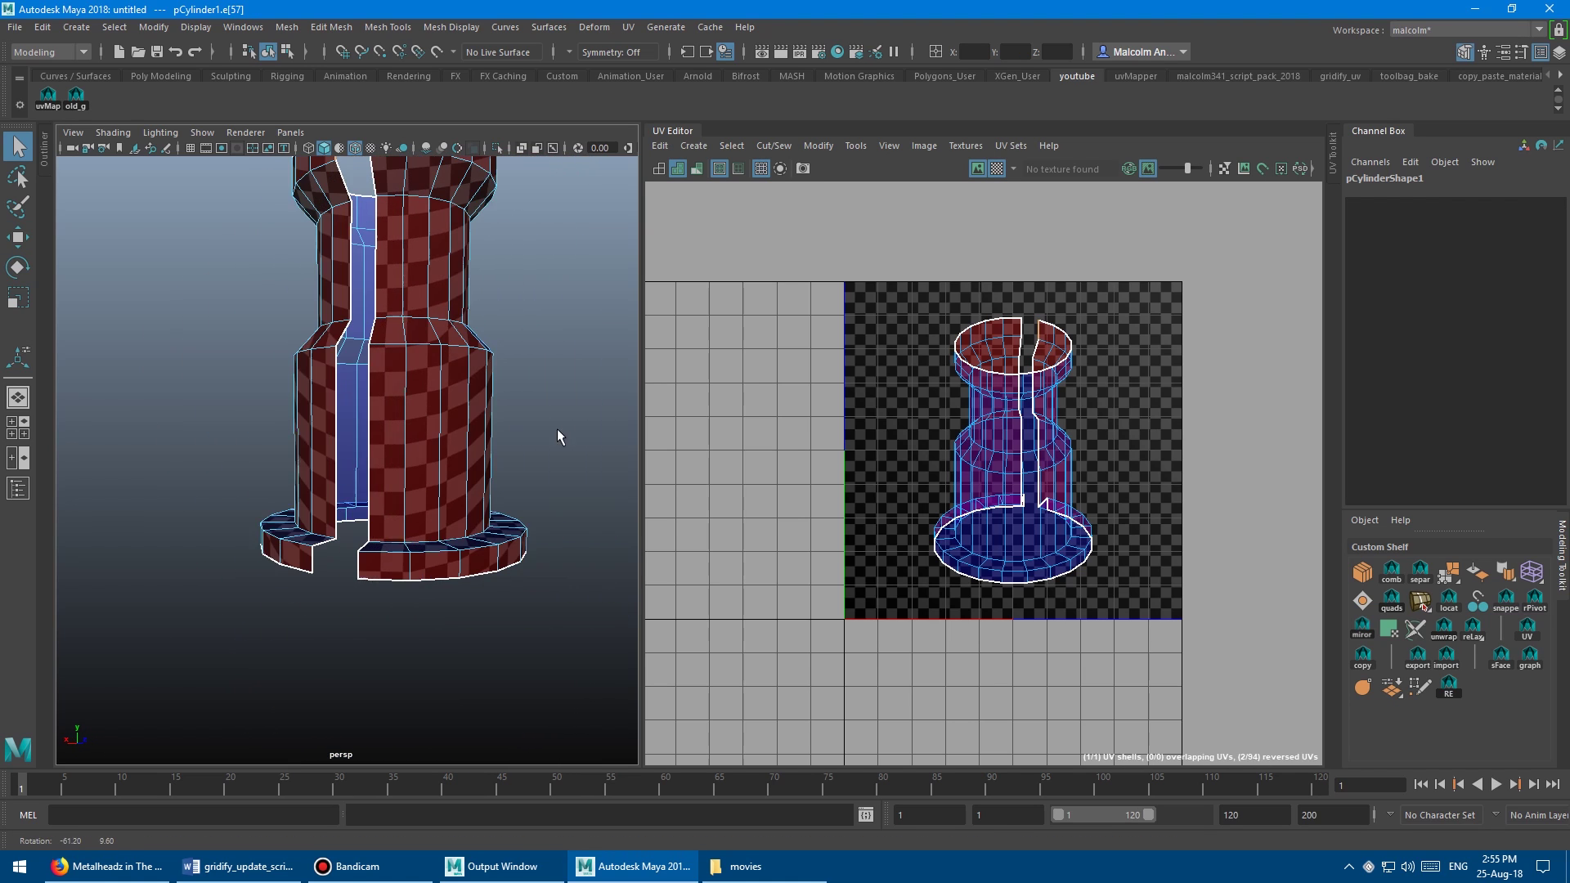
shift+right_drag(501, 327, 489, 466)
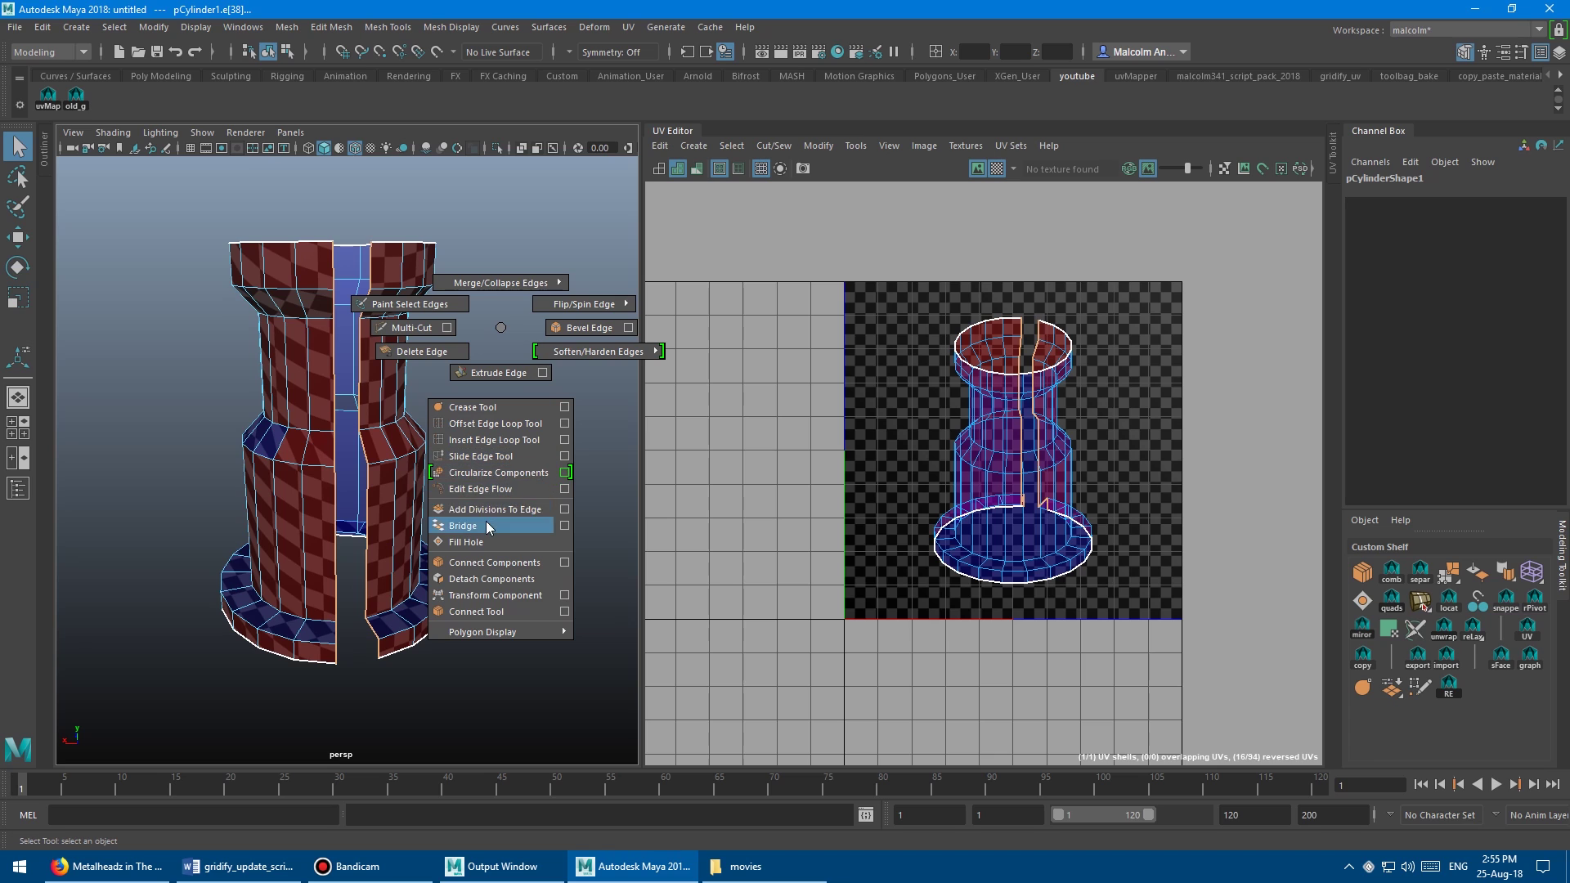
shift+right_drag(485, 522, 485, 523)
alt+drag(485, 523, 508, 378)
Select all faces of the closed tower mesh and gridify their UVs with the old_g script.
key(w)
right_drag(508, 379, 532, 348)
alt+drag(458, 274, 445, 301)
alt+middle_drag(445, 302, 476, 298)
alt+right_drag(476, 298, 491, 299)
alt+drag(491, 299, 455, 300)
alt+right_drag(455, 300, 404, 342)
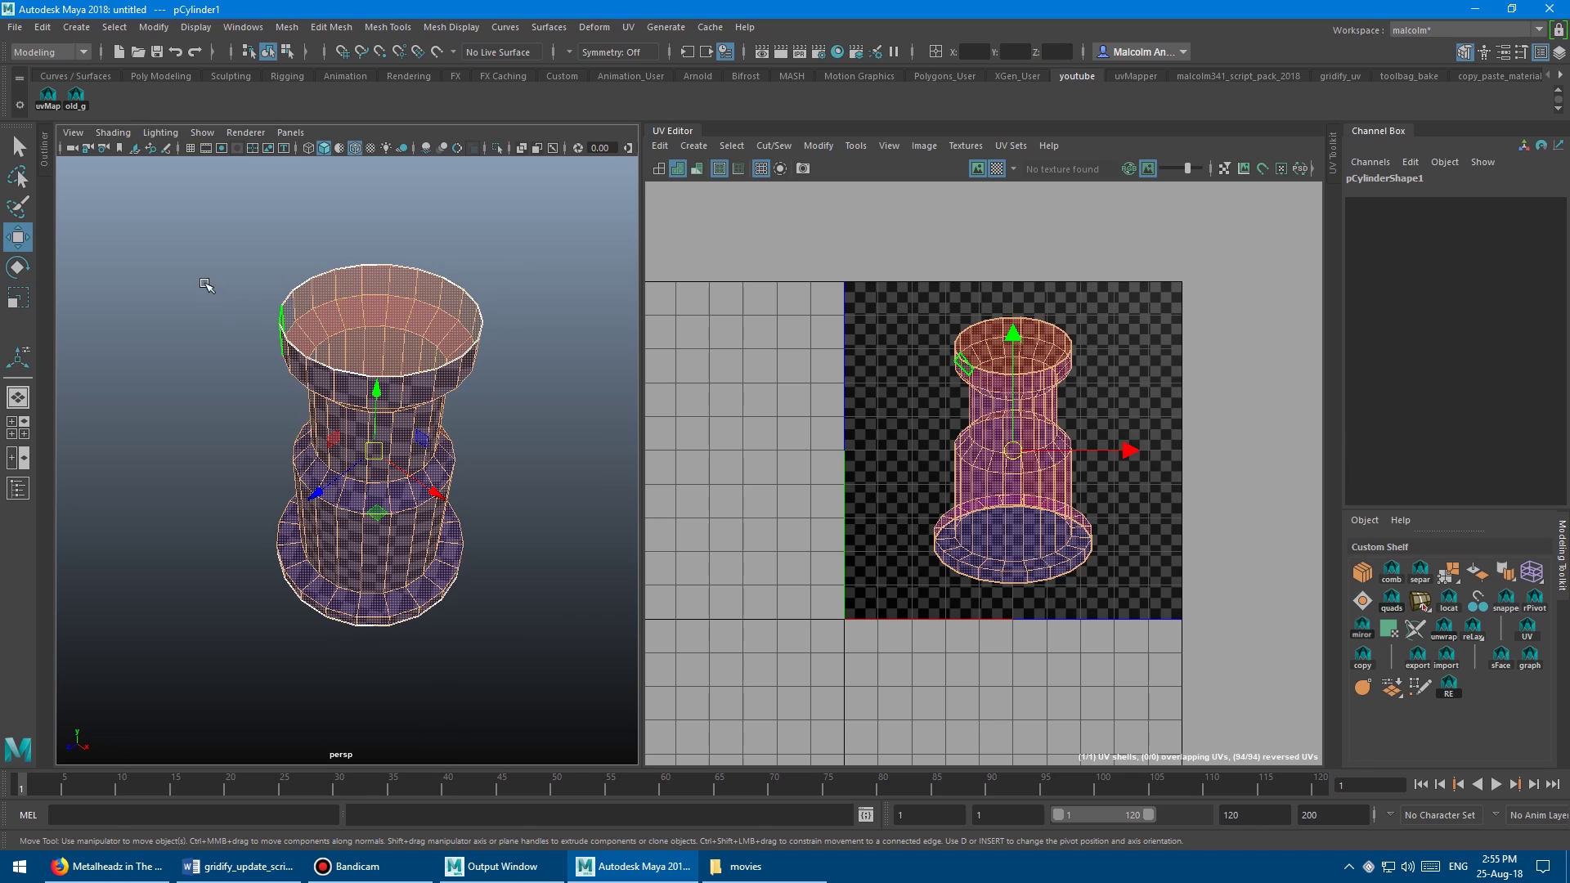
alt+drag(543, 523, 544, 505)
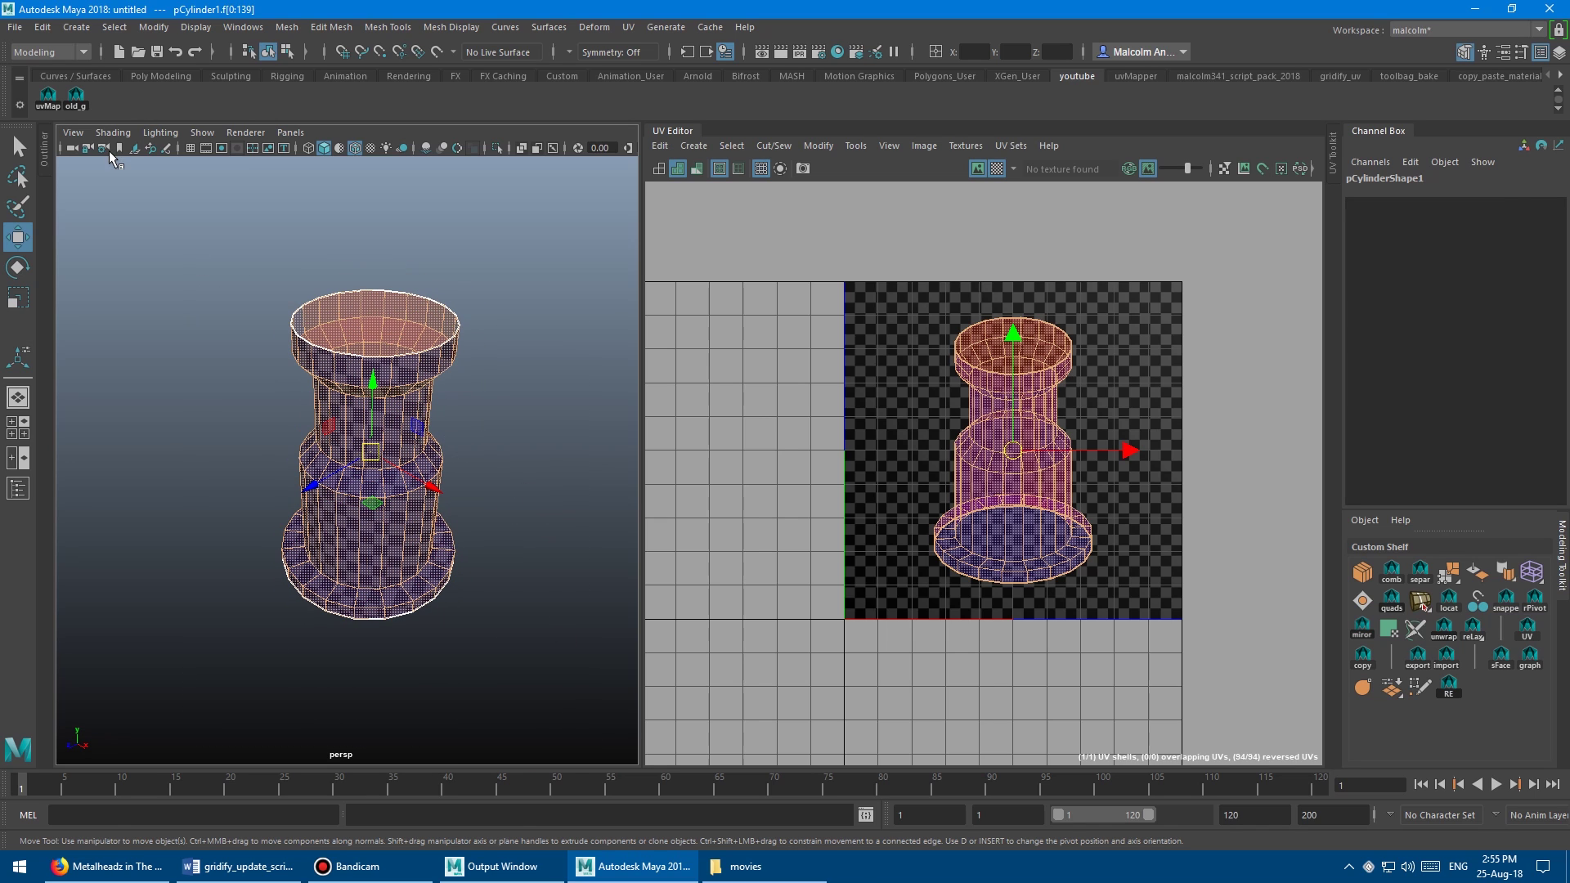
click(80, 103)
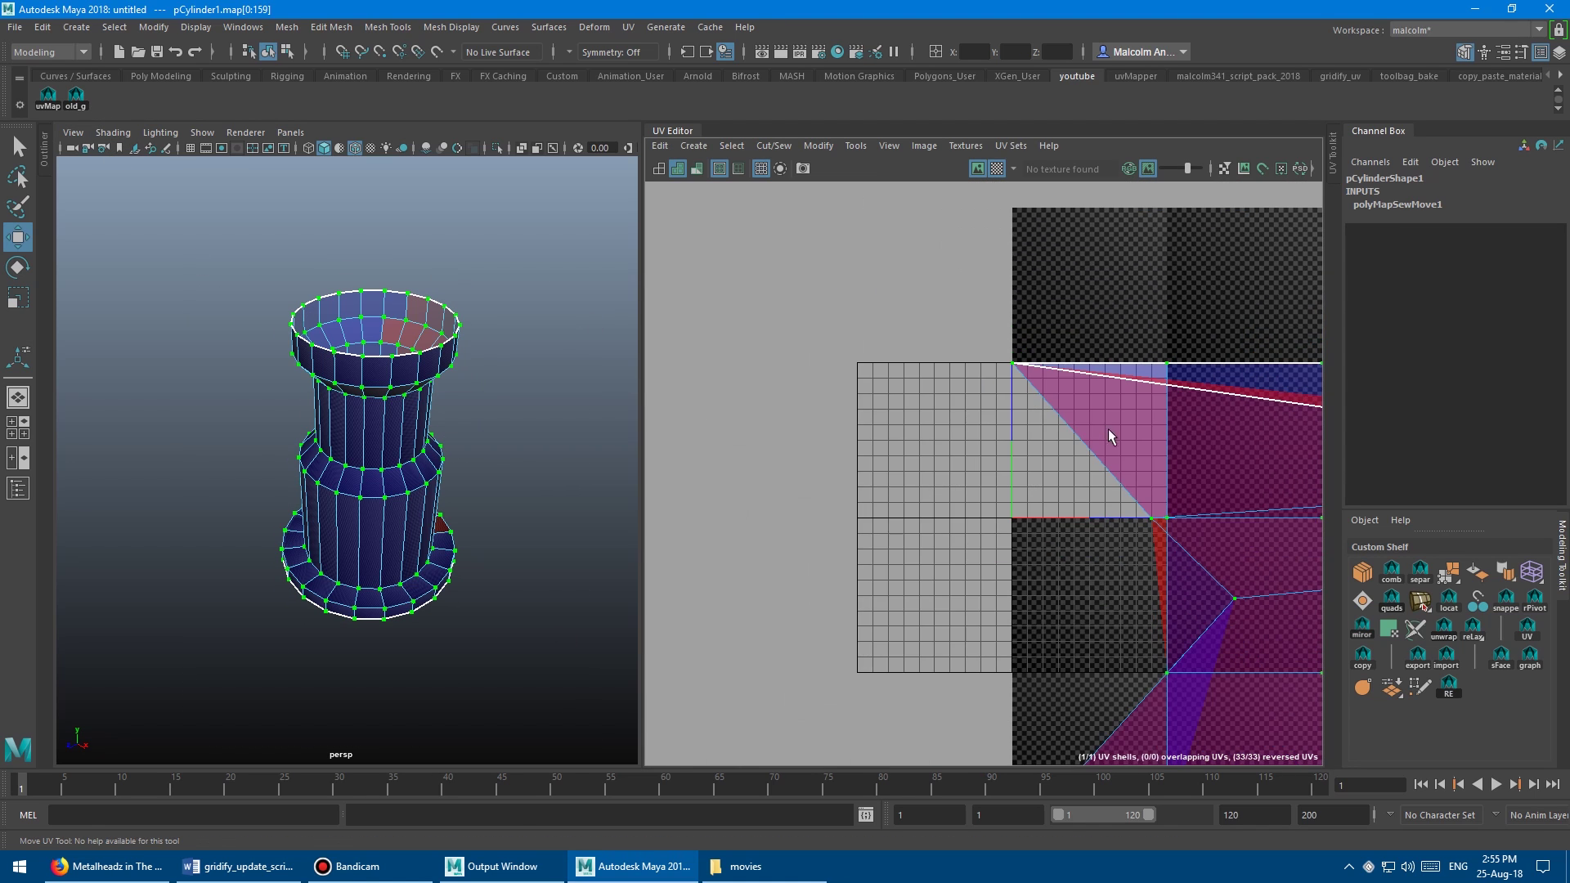
Examine the closed tower's gridified UV layout and its reversed faces on the model.
alt+middle_drag(1044, 461, 855, 433)
alt+right_drag(838, 470, 1020, 466)
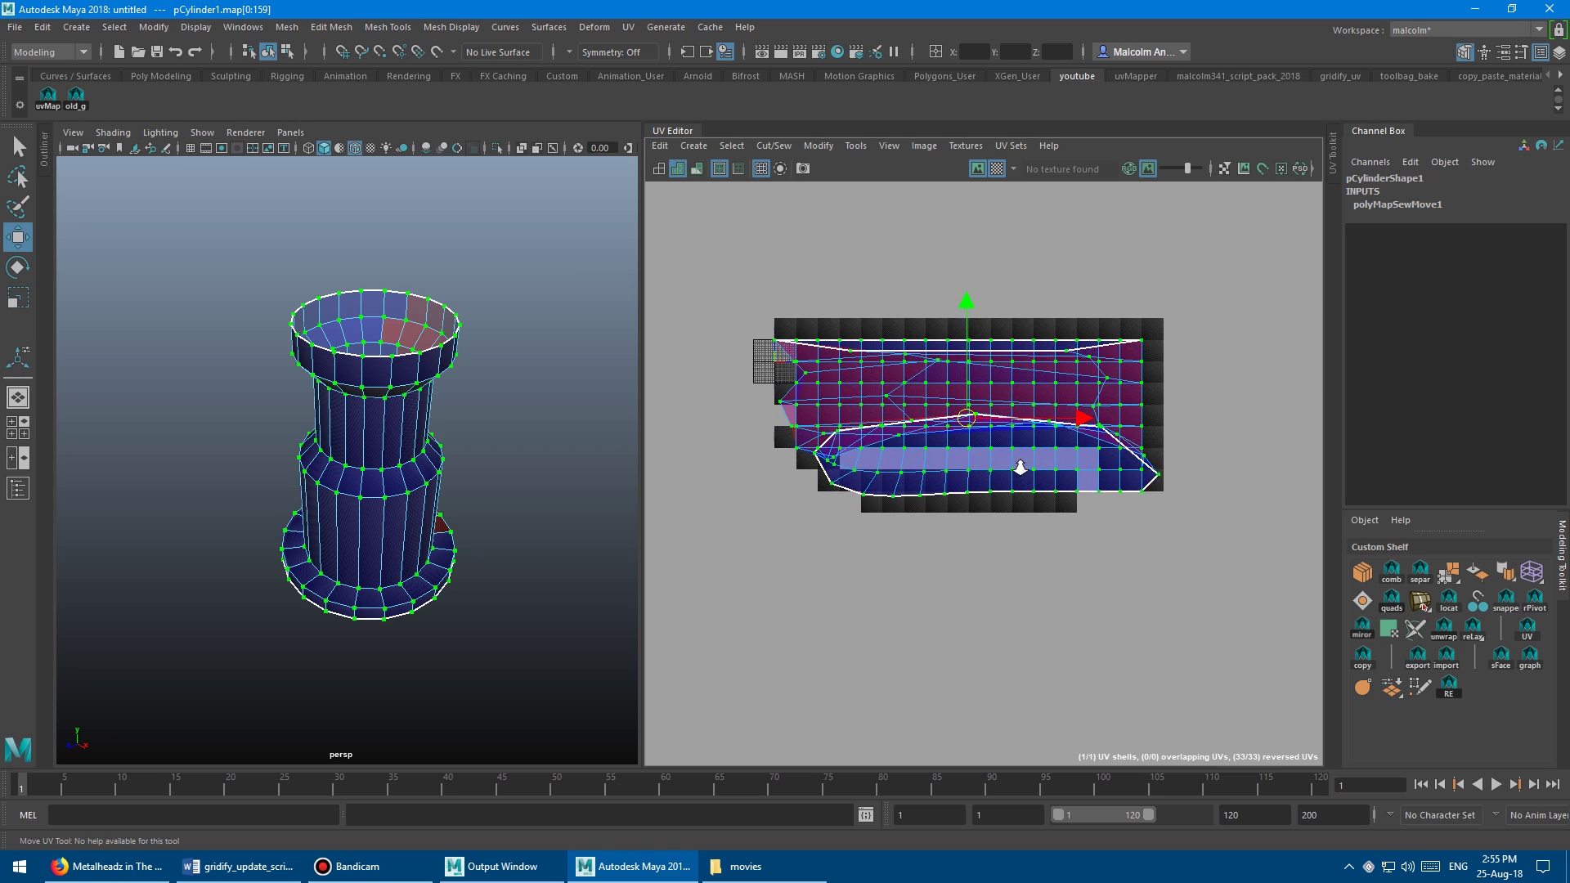
alt+right_drag(810, 445, 925, 449)
alt+middle_drag(925, 448, 866, 438)
alt+right_drag(851, 434, 899, 437)
alt+drag(327, 302, 329, 352)
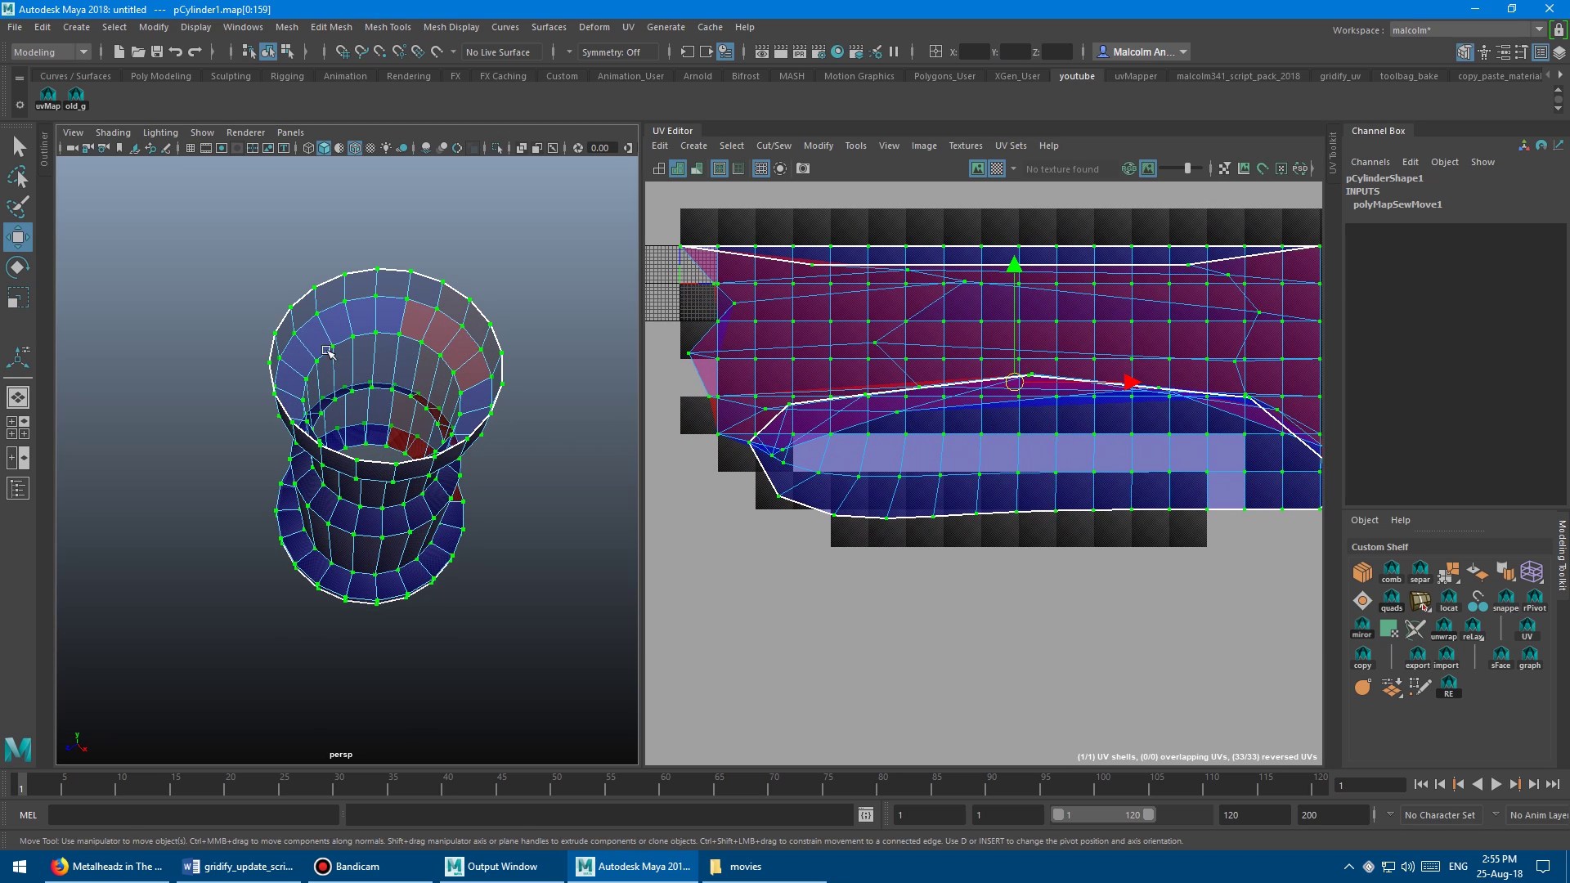
alt+drag(398, 447, 421, 306)
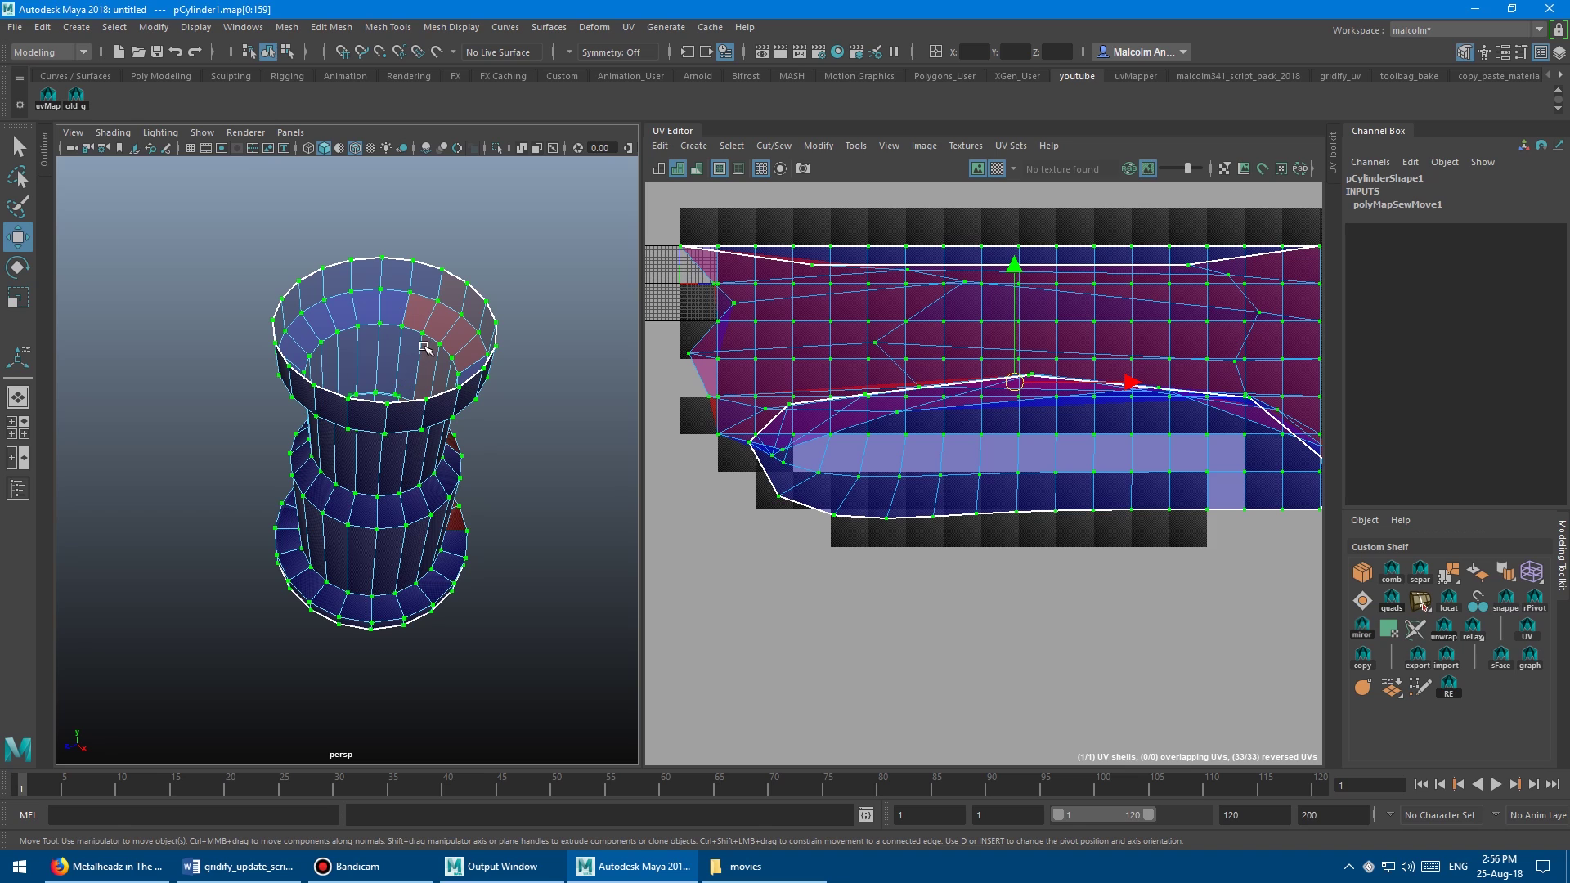
mouse_move(419, 359)
alt+mouse_down()
mouse_move(417, 378)
mouse_move(413, 363)
alt+mouse_up()
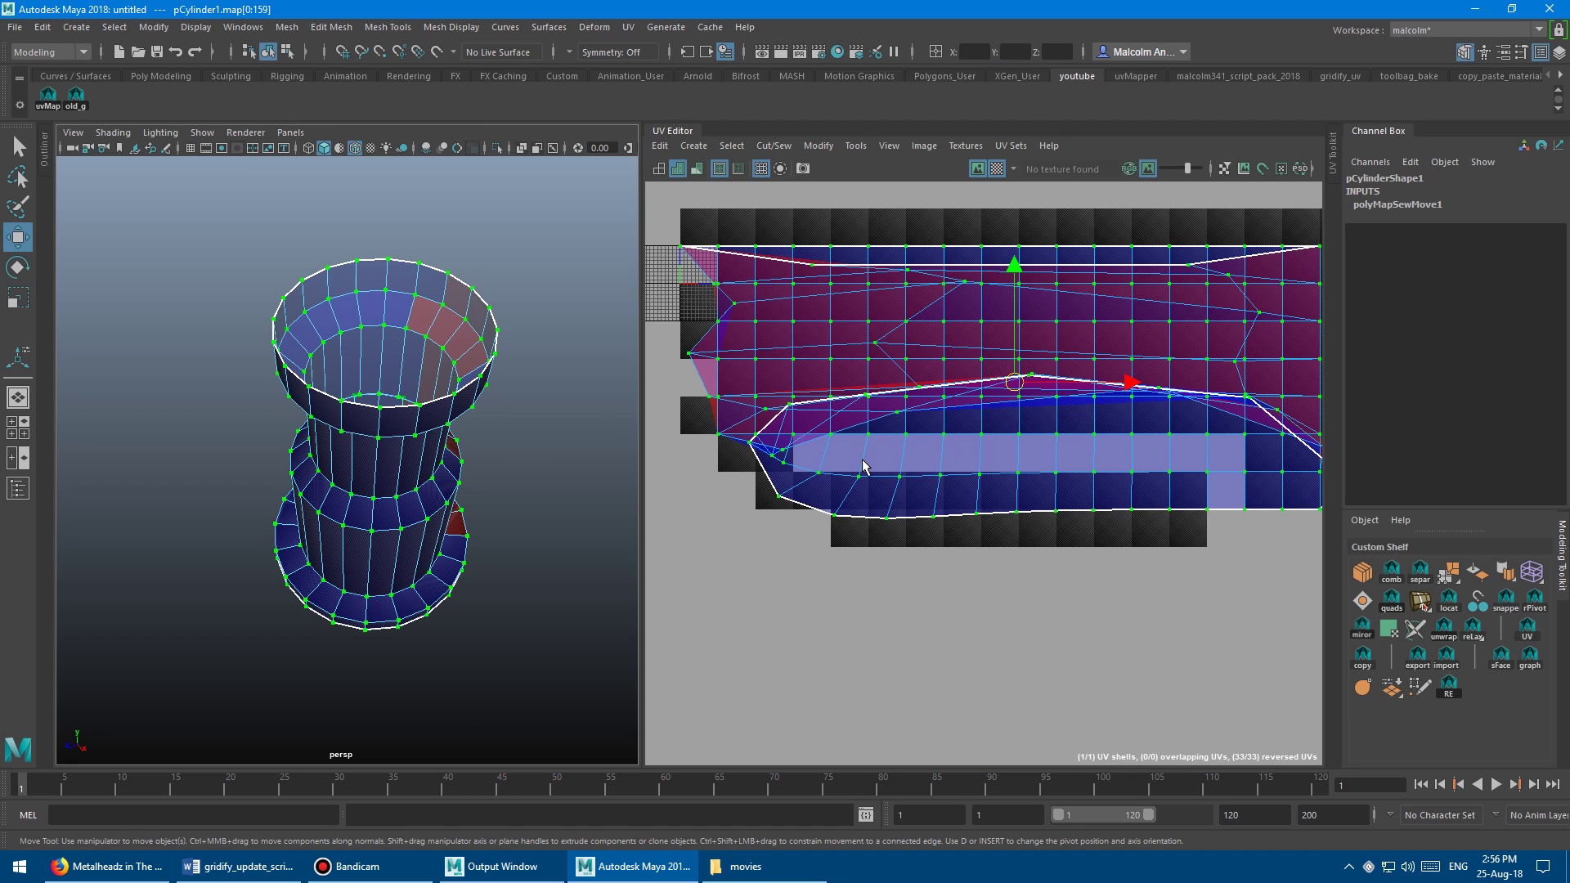
Delete the vertical column of faces in the tower's wall to reopen the slot.
key(q)
key(Delete)
alt+drag(519, 455, 360, 331)
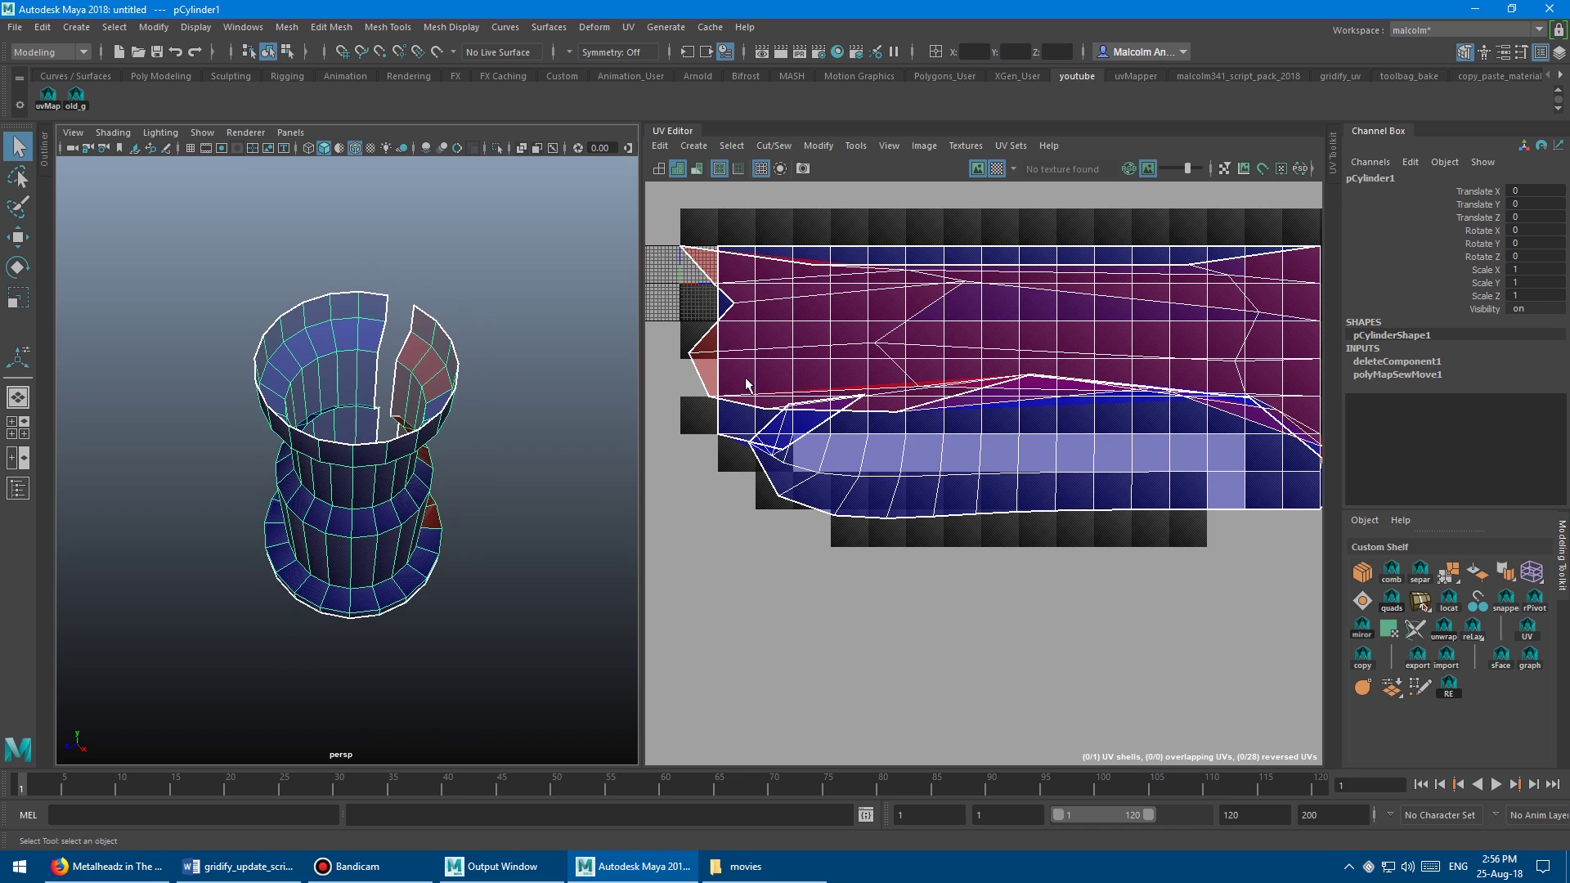
Select all faces of the slotted tower and gridify their UVs with the old_g script.
scroll(924, 384, down, 3)
alt+middle_drag(926, 390, 918, 386)
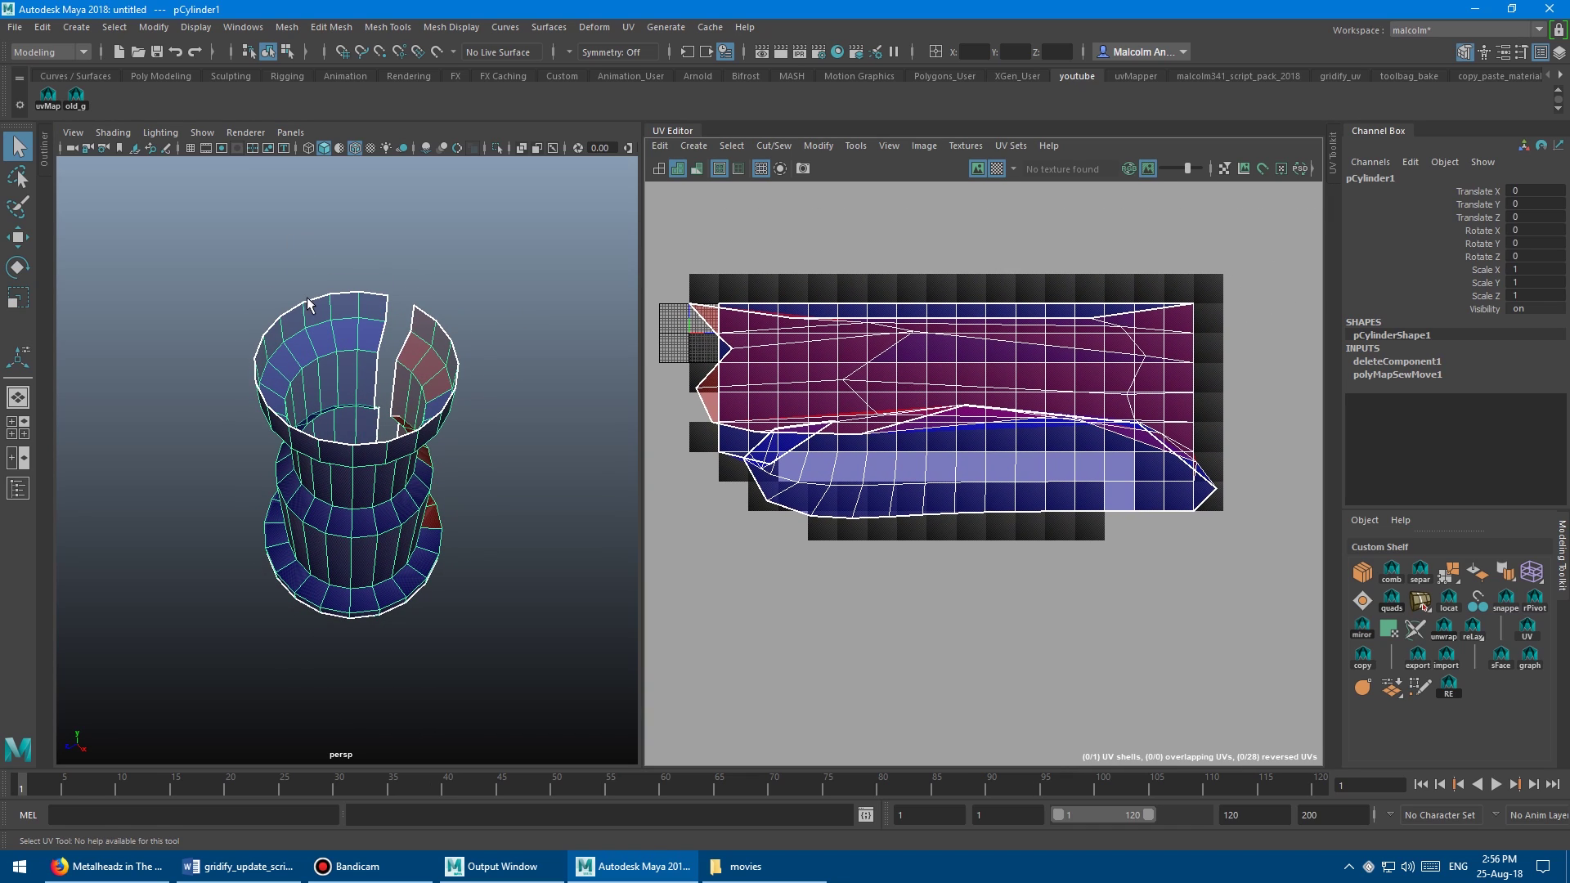
right_drag(307, 303, 325, 339)
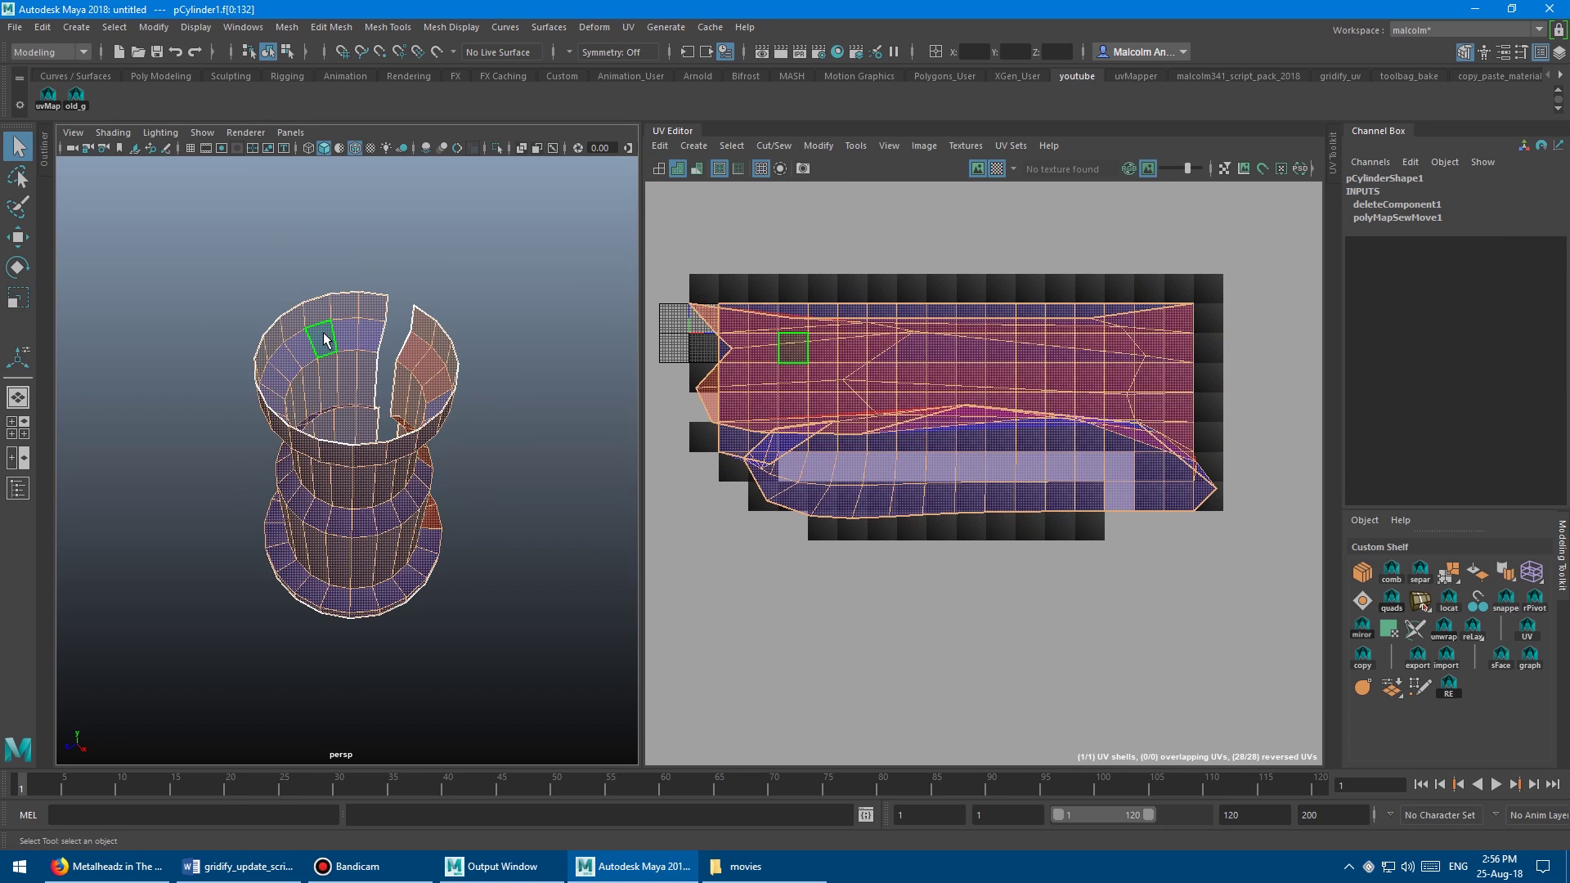
click(83, 106)
Scale down the slotted tower's gridified UV shell and move it toward the 0–1 UV tile.
alt+right_drag(908, 395, 943, 406)
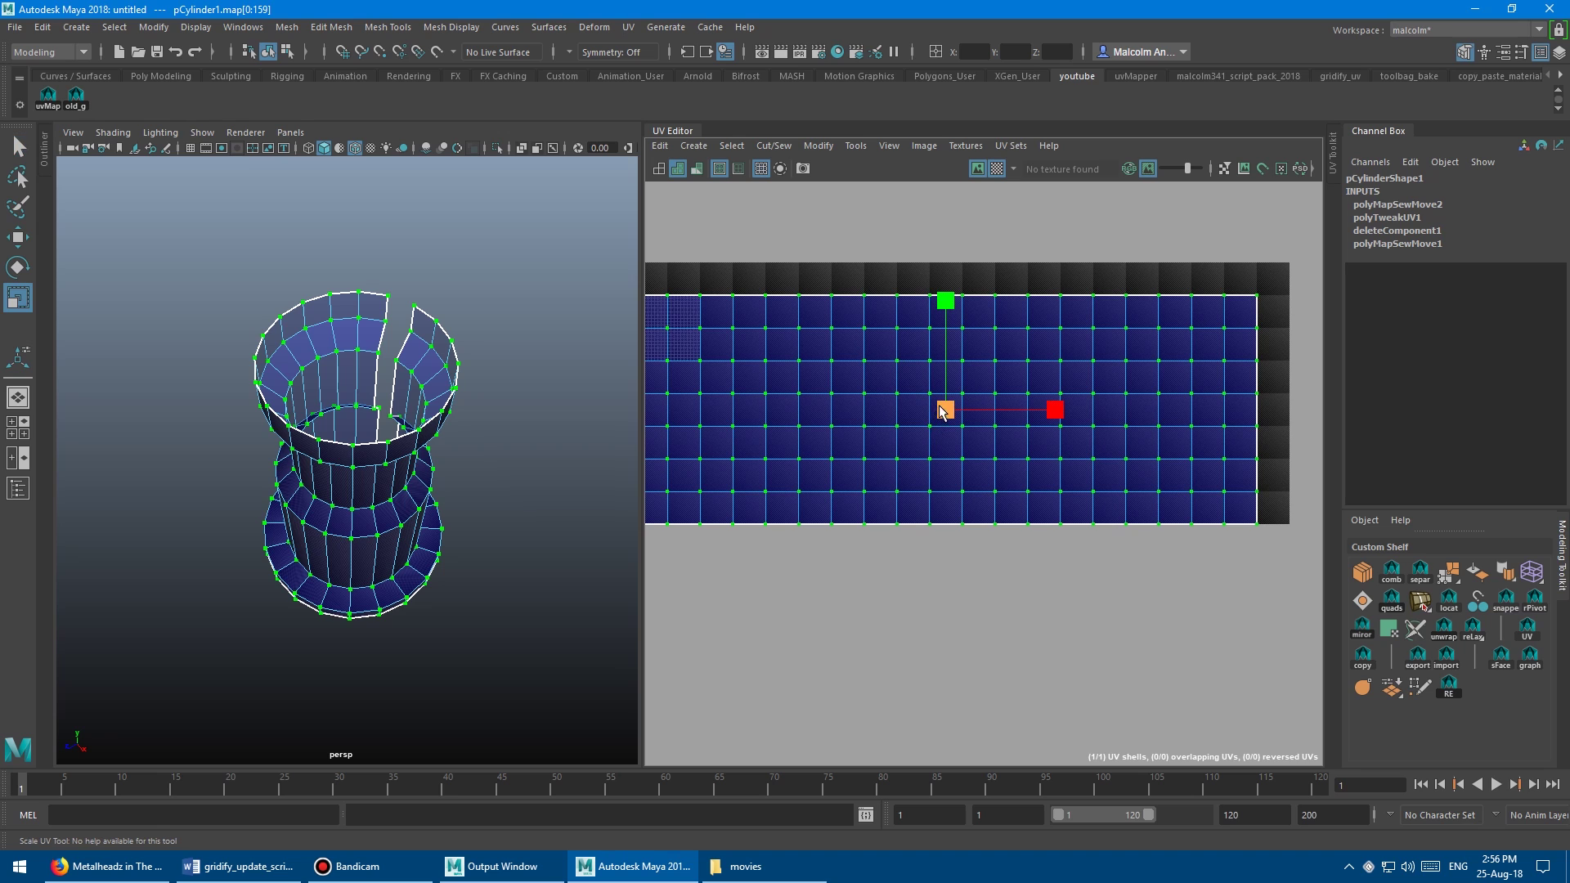
drag(940, 406, 840, 422)
key(w)
middle_drag(956, 444, 744, 380)
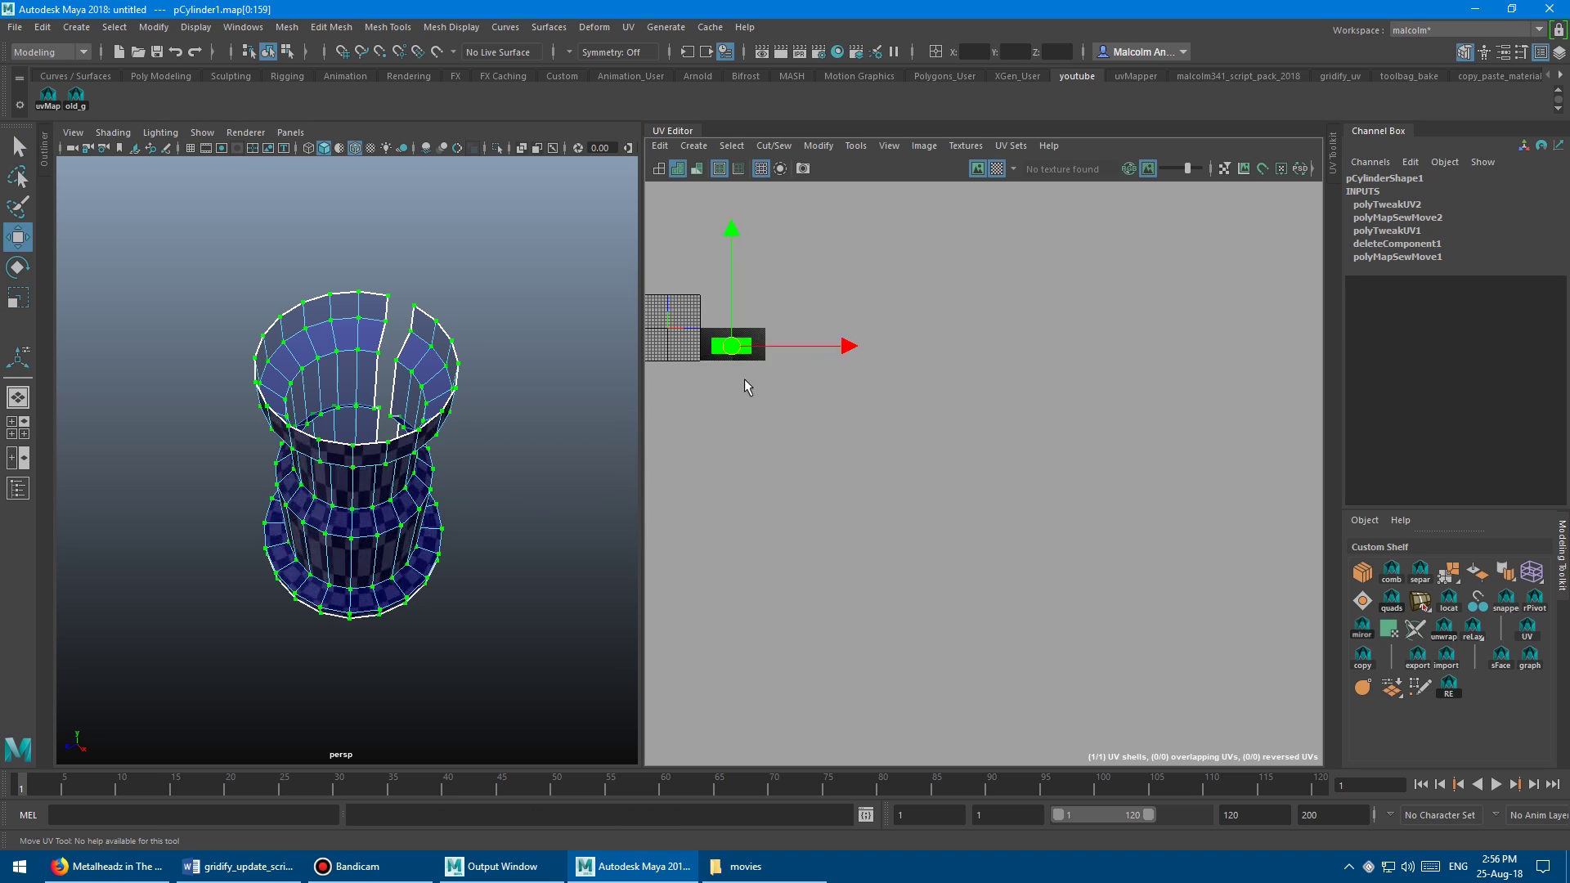
key(f)
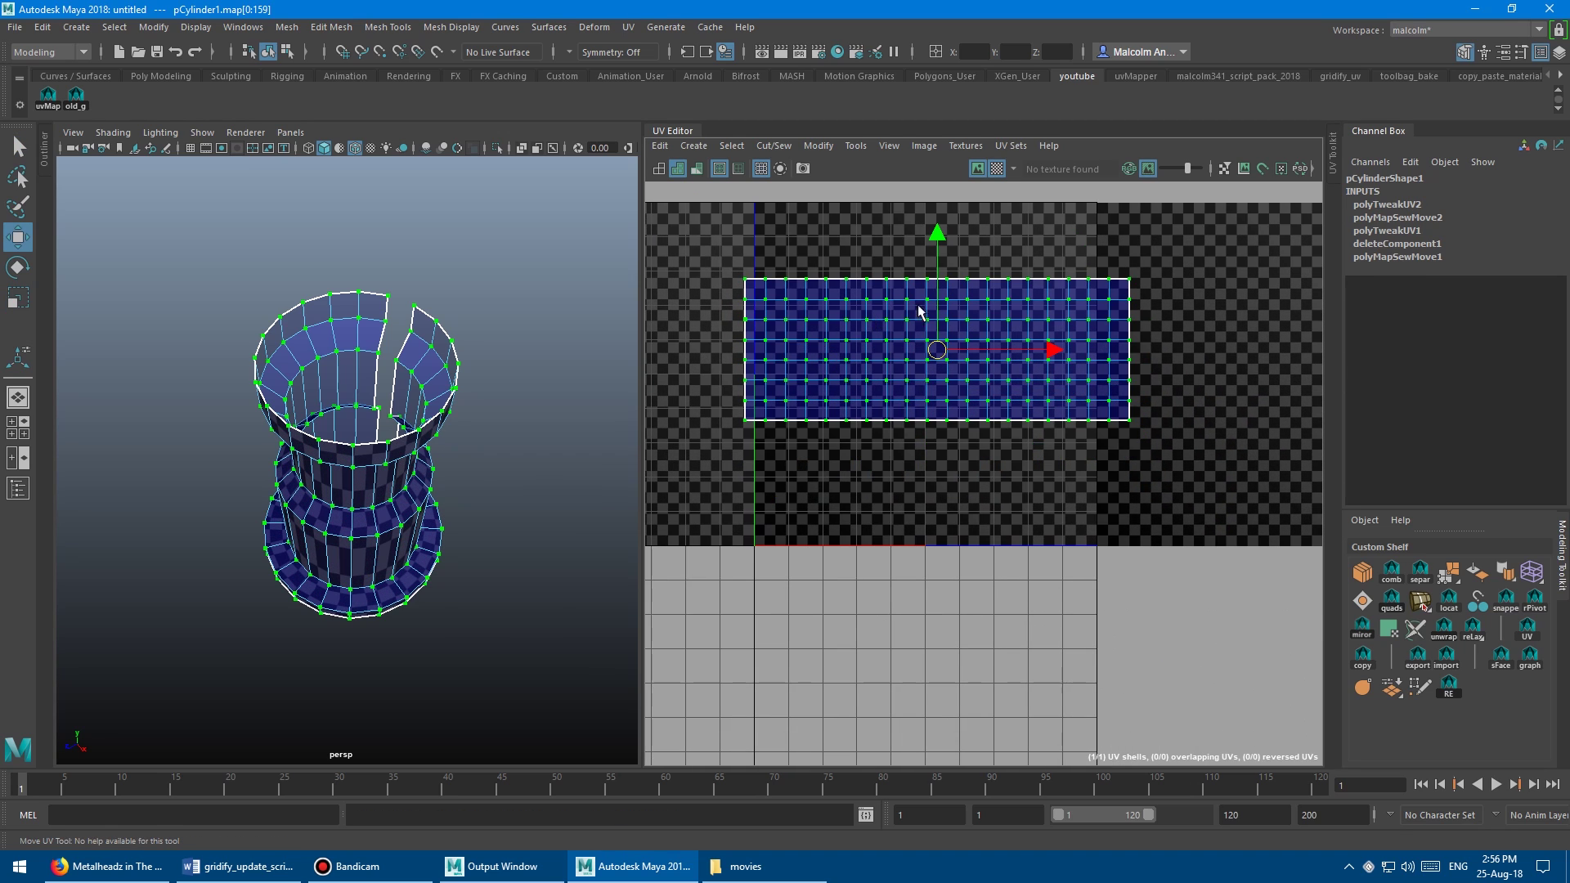
Shrink the UV shell further to fit inside the 0–1 tile and adjust its position there.
alt+right_drag(849, 475, 806, 467)
alt+middle_drag(884, 435, 817, 458)
alt+right_drag(817, 459, 913, 464)
key(r)
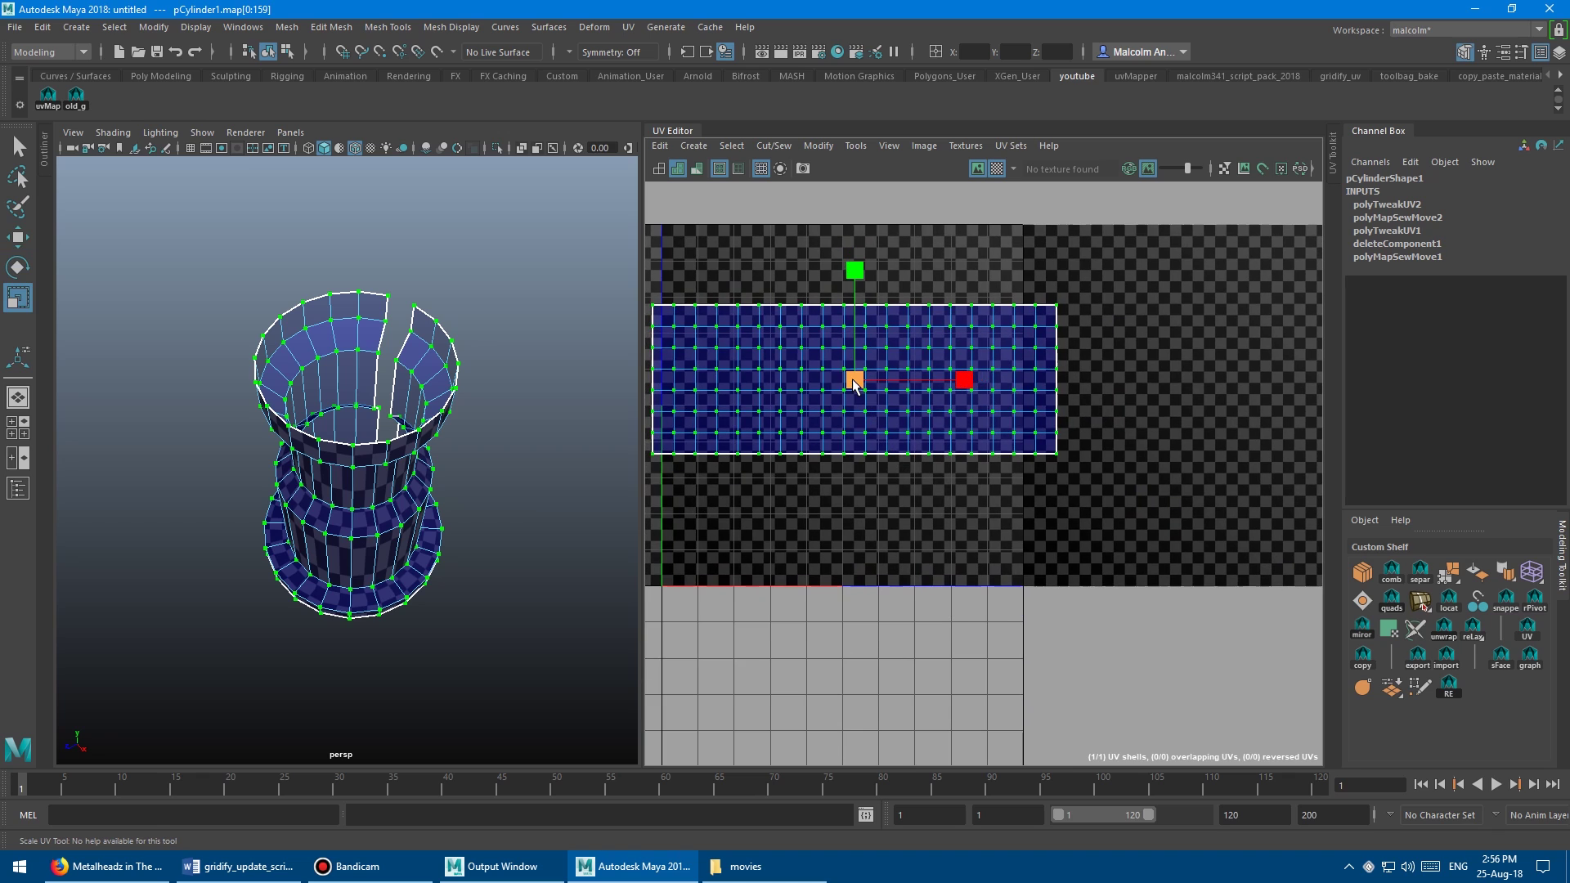
drag(853, 381, 813, 390)
alt+middle_drag(814, 411, 859, 400)
alt+right_drag(859, 401, 919, 420)
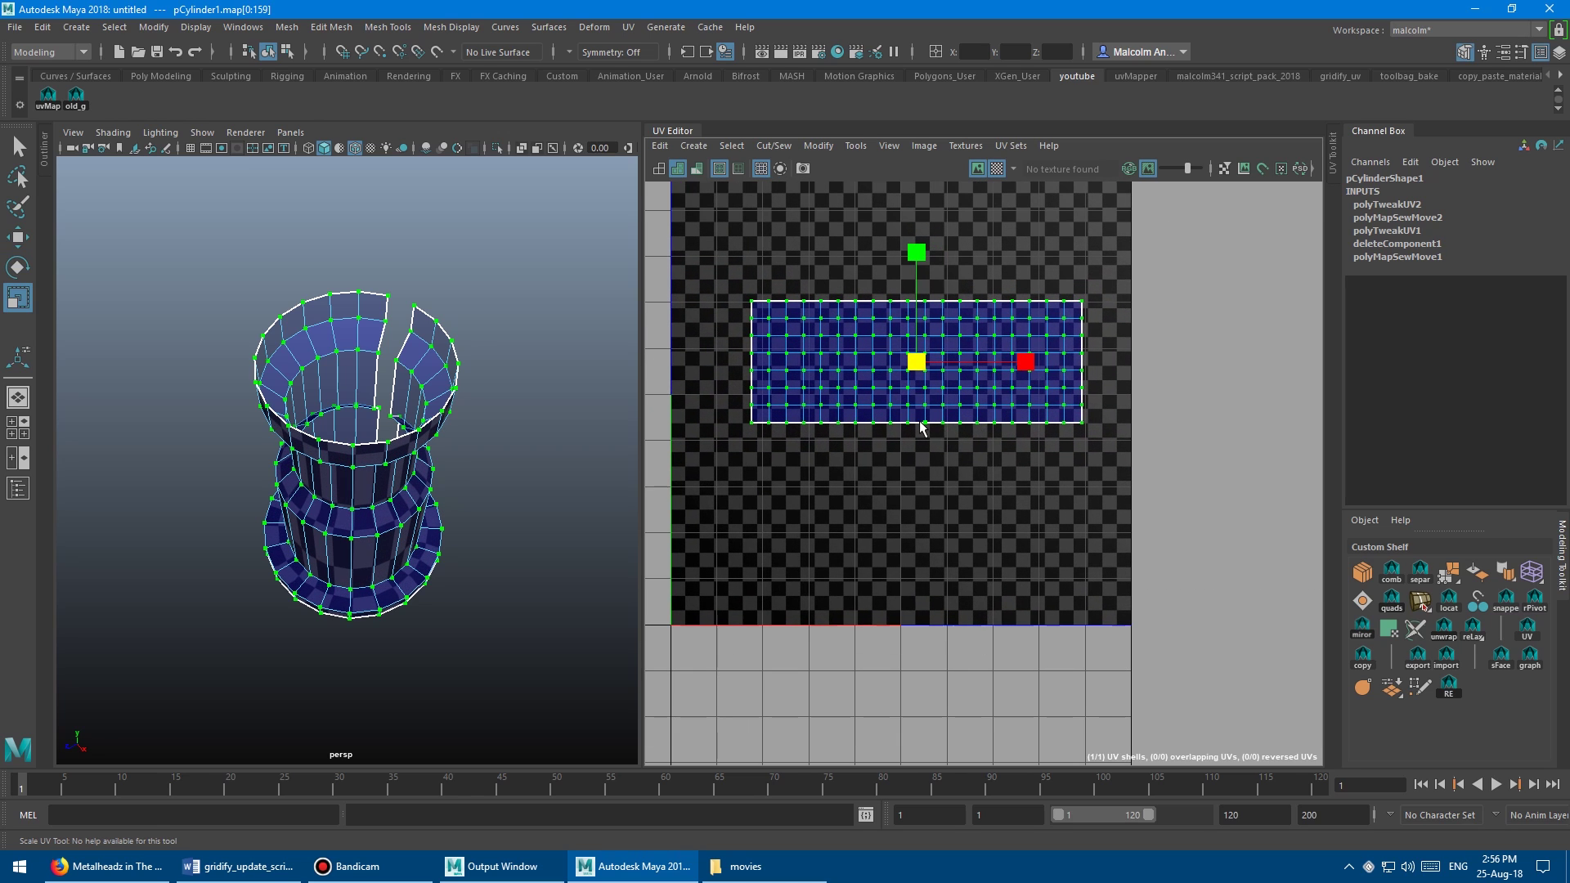
key(w)
middle_drag(838, 384, 823, 402)
Select only the three middle rows of tower faces and gridify their UVs with the old_g script.
right_drag(773, 429, 743, 379)
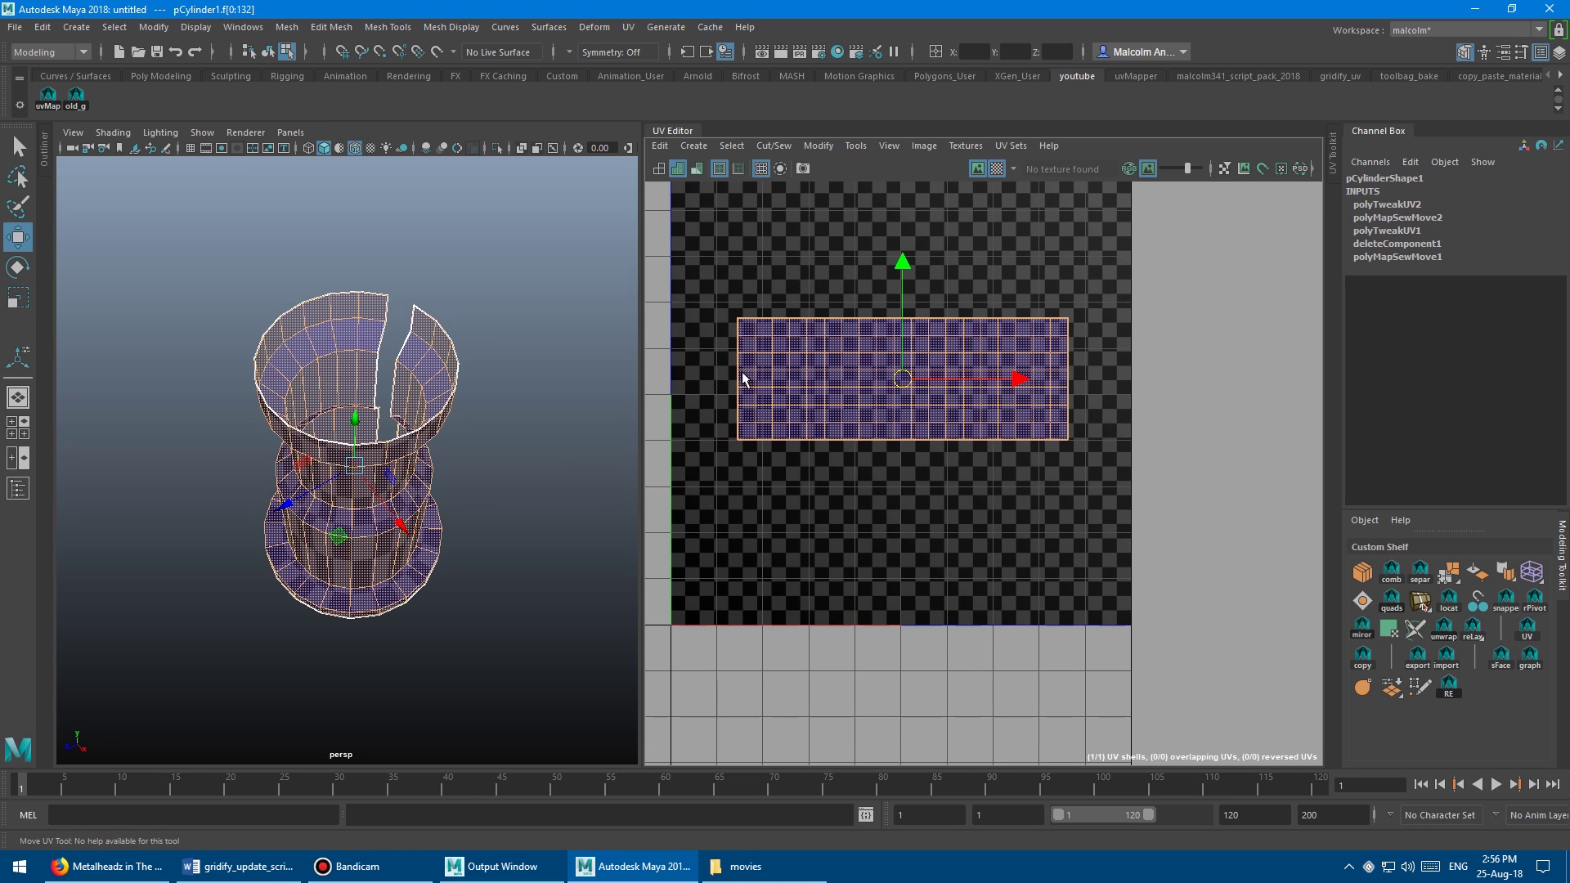
drag(1102, 399, 1102, 401)
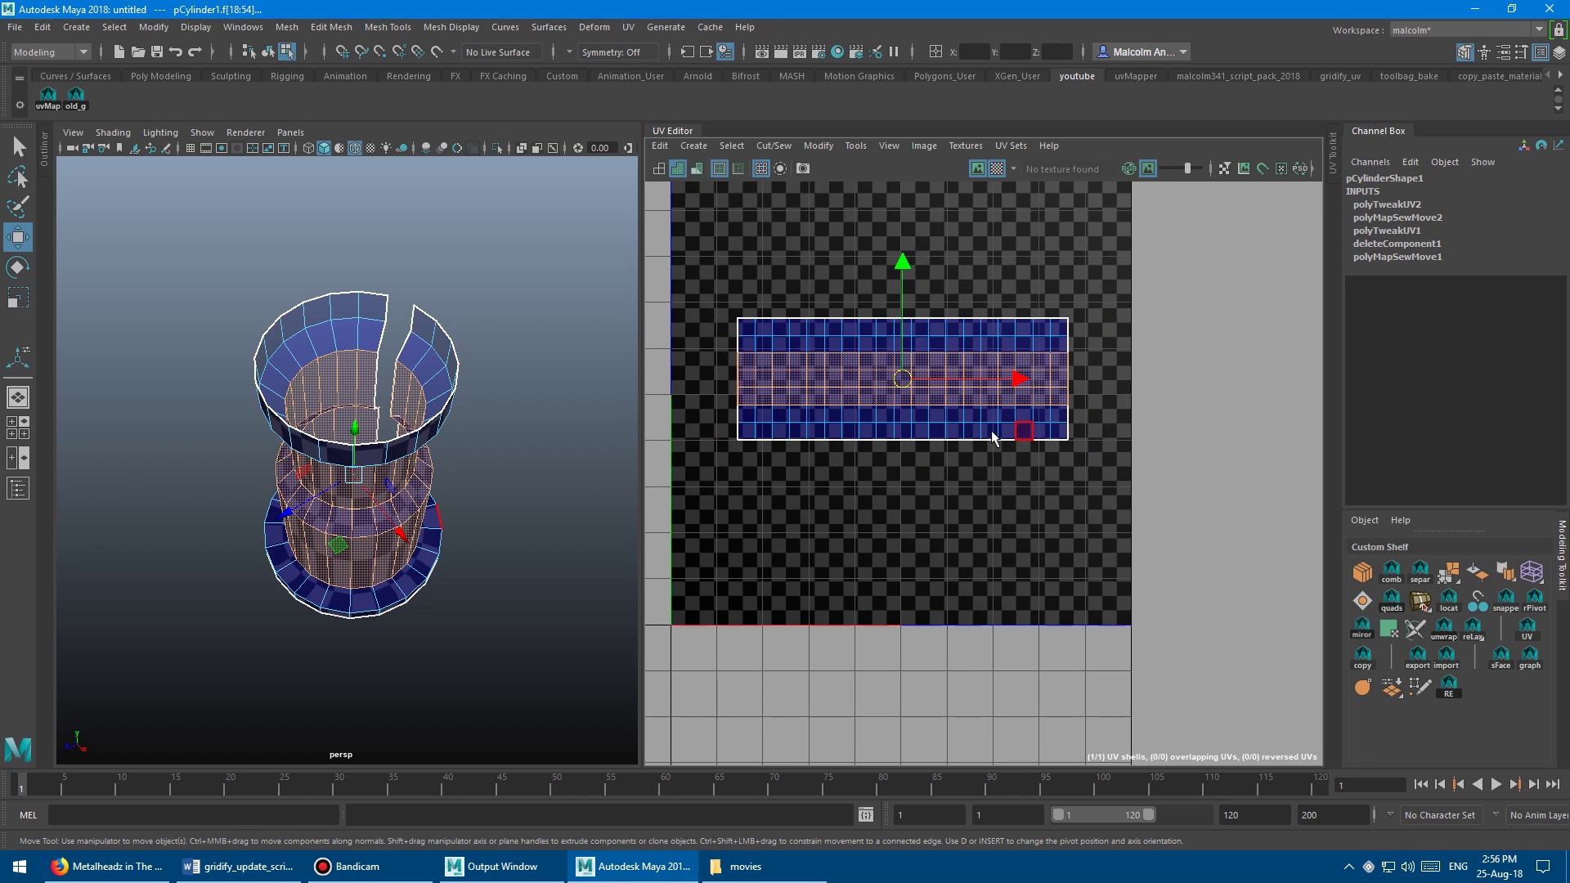
click(80, 107)
Examine the UV layout of the gridified middle band against the remaining shells in the UV Editor.
alt+right_drag(1055, 405, 556, 356)
alt+middle_drag(1218, 429, 859, 416)
alt+right_drag(948, 416, 654, 410)
mouse_move(942, 491)
alt+middle_down()
mouse_move(1006, 487)
mouse_move(957, 482)
alt+middle_up()
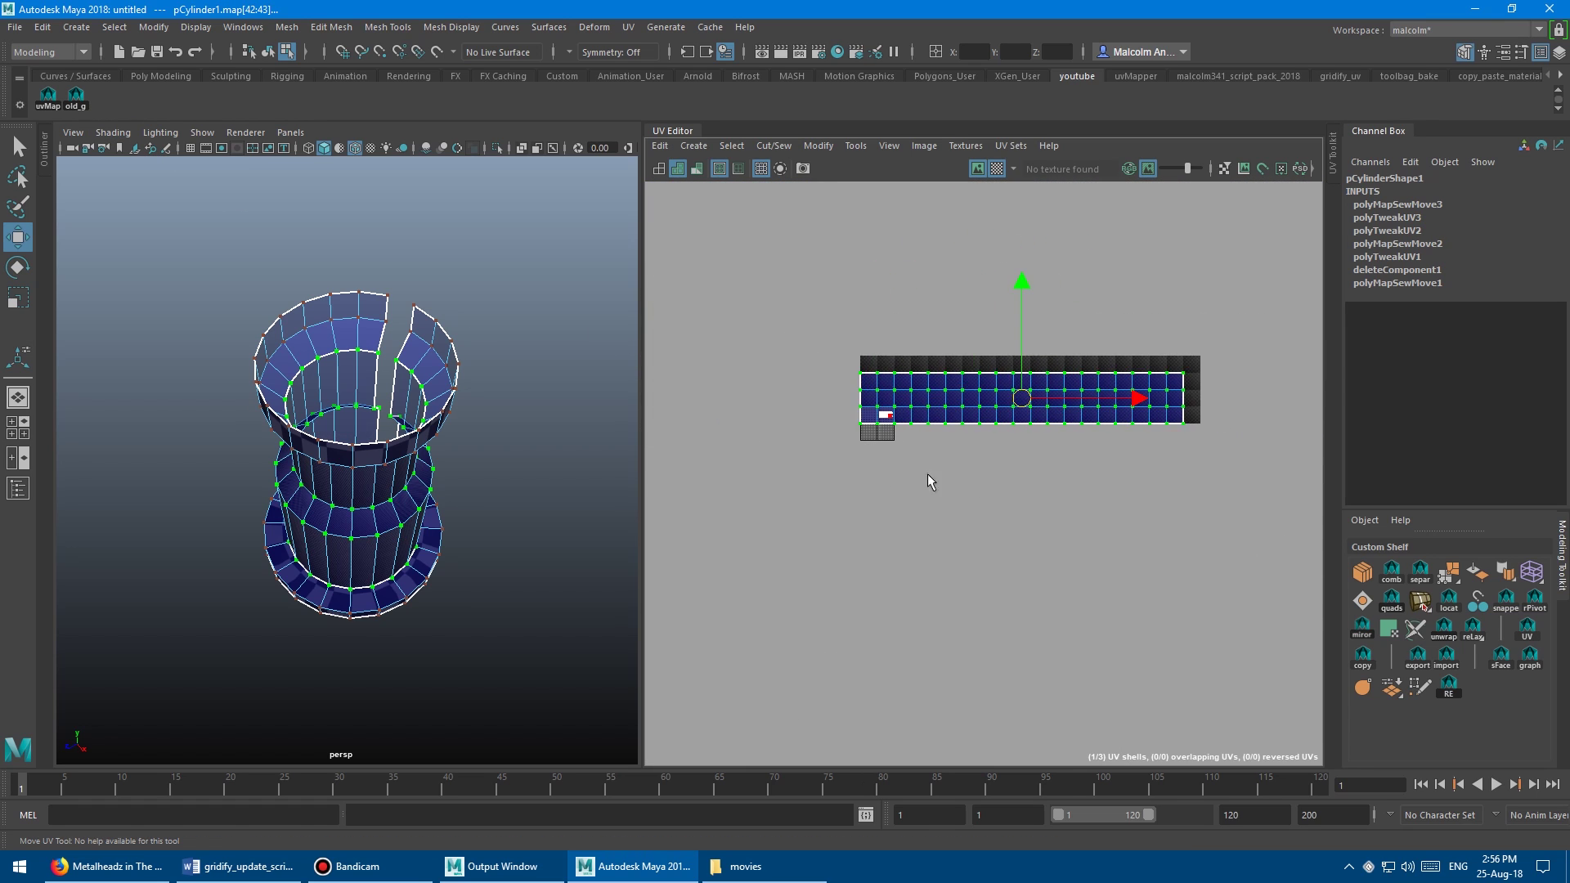
alt+right_drag(777, 470, 1136, 481)
alt+right_drag(736, 451, 1161, 449)
alt+middle_drag(1144, 409, 891, 487)
alt+right_drag(785, 484, 1040, 486)
scroll(1039, 486, up, 6)
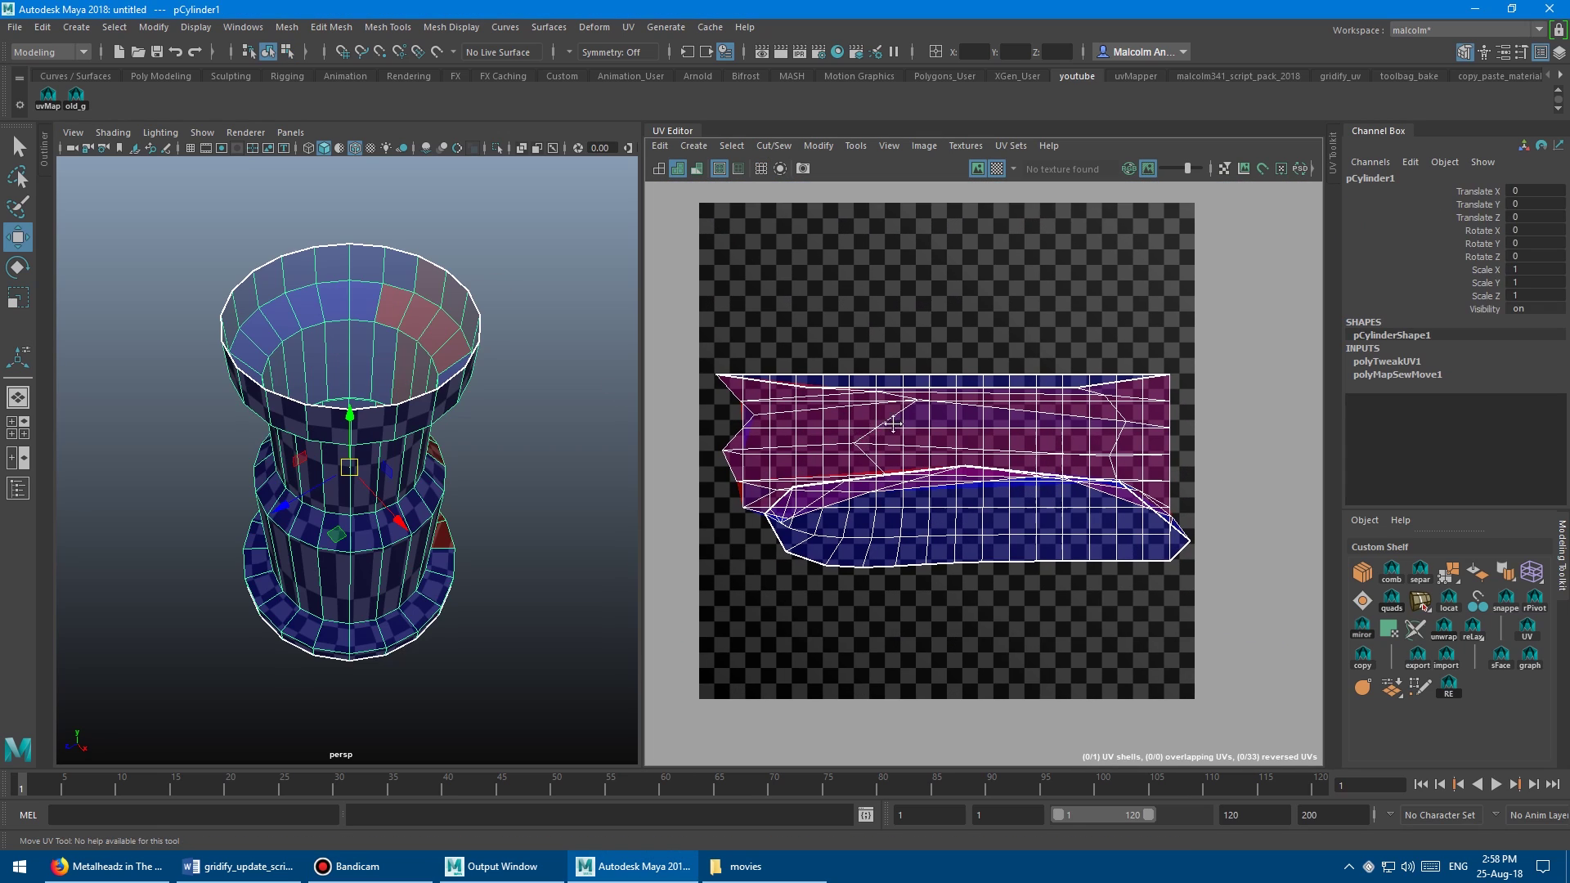
Bring up the gridify_uv script tools, switch the closed tower to multi-component selection and test picking a single inner face.
alt+drag(621, 452, 597, 381)
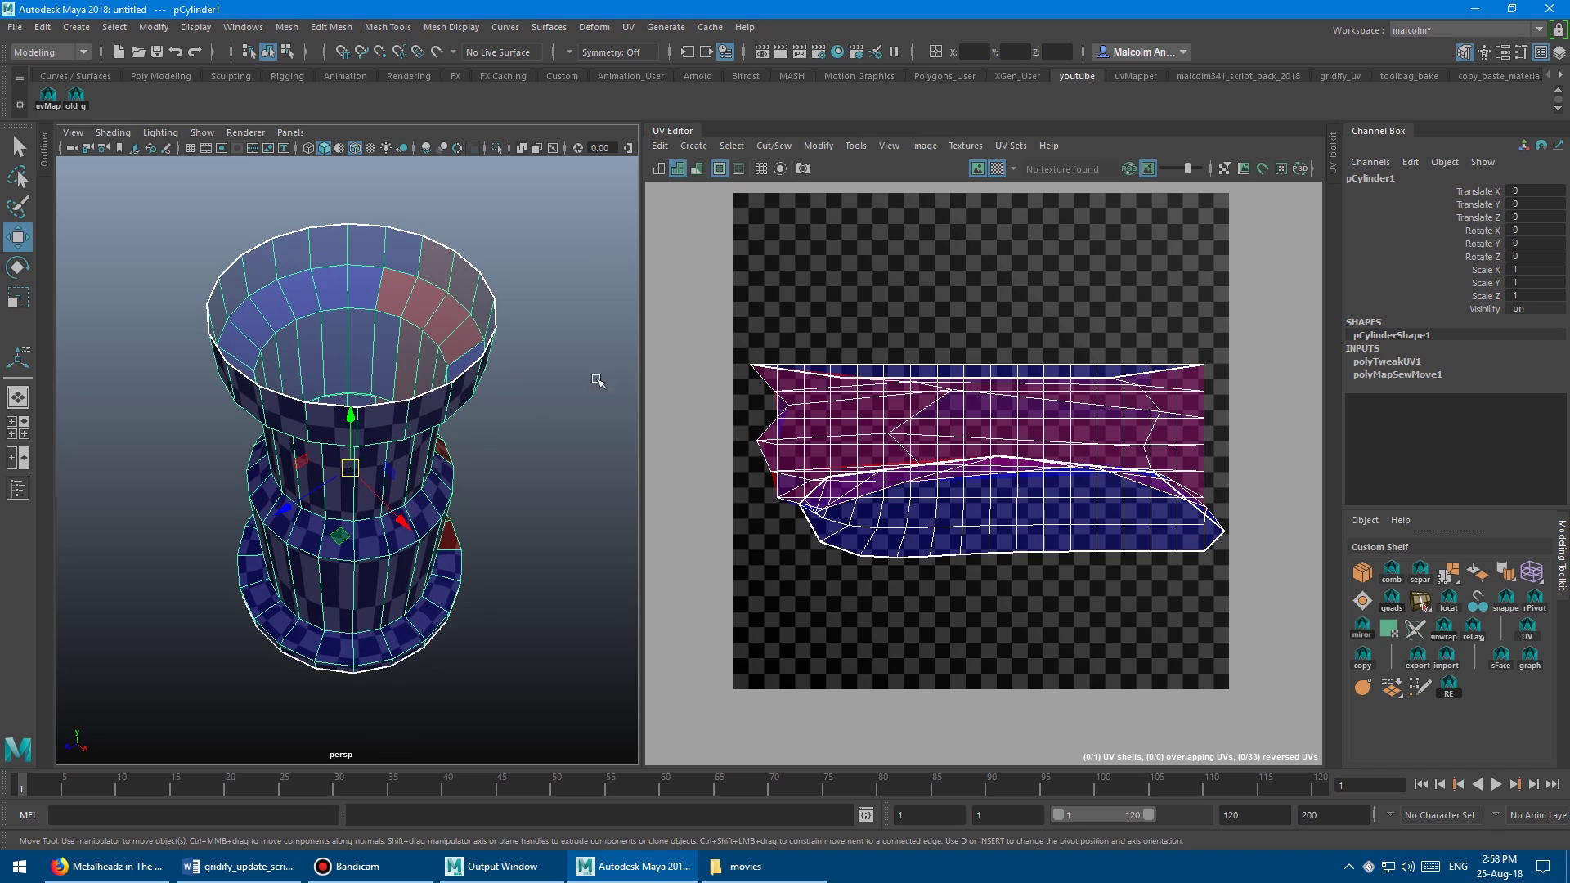
click(1343, 74)
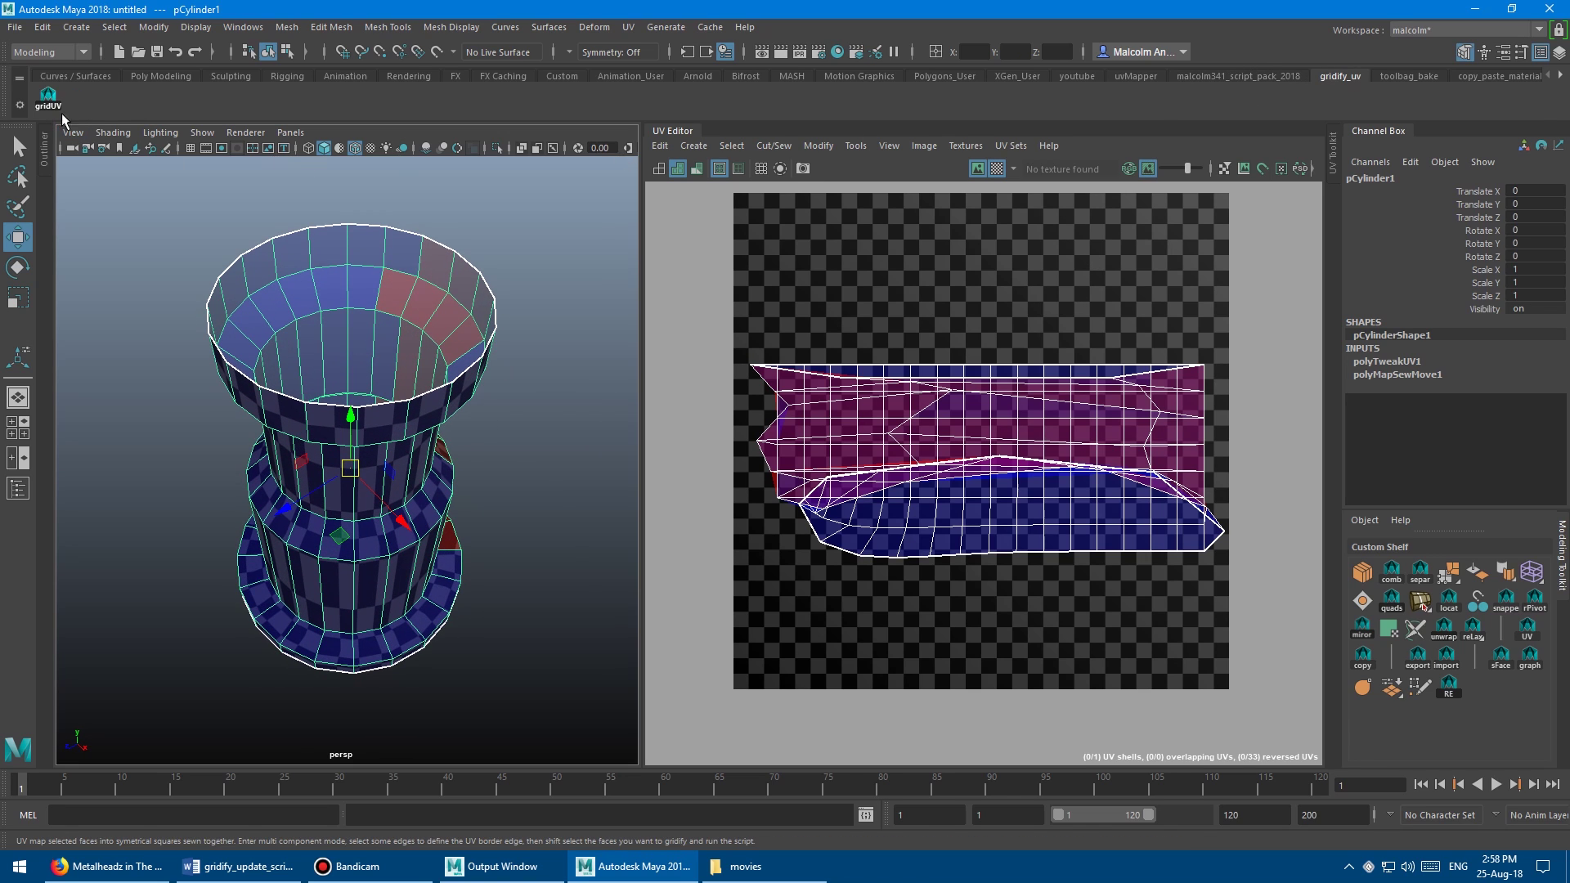
alt+drag(416, 296, 450, 302)
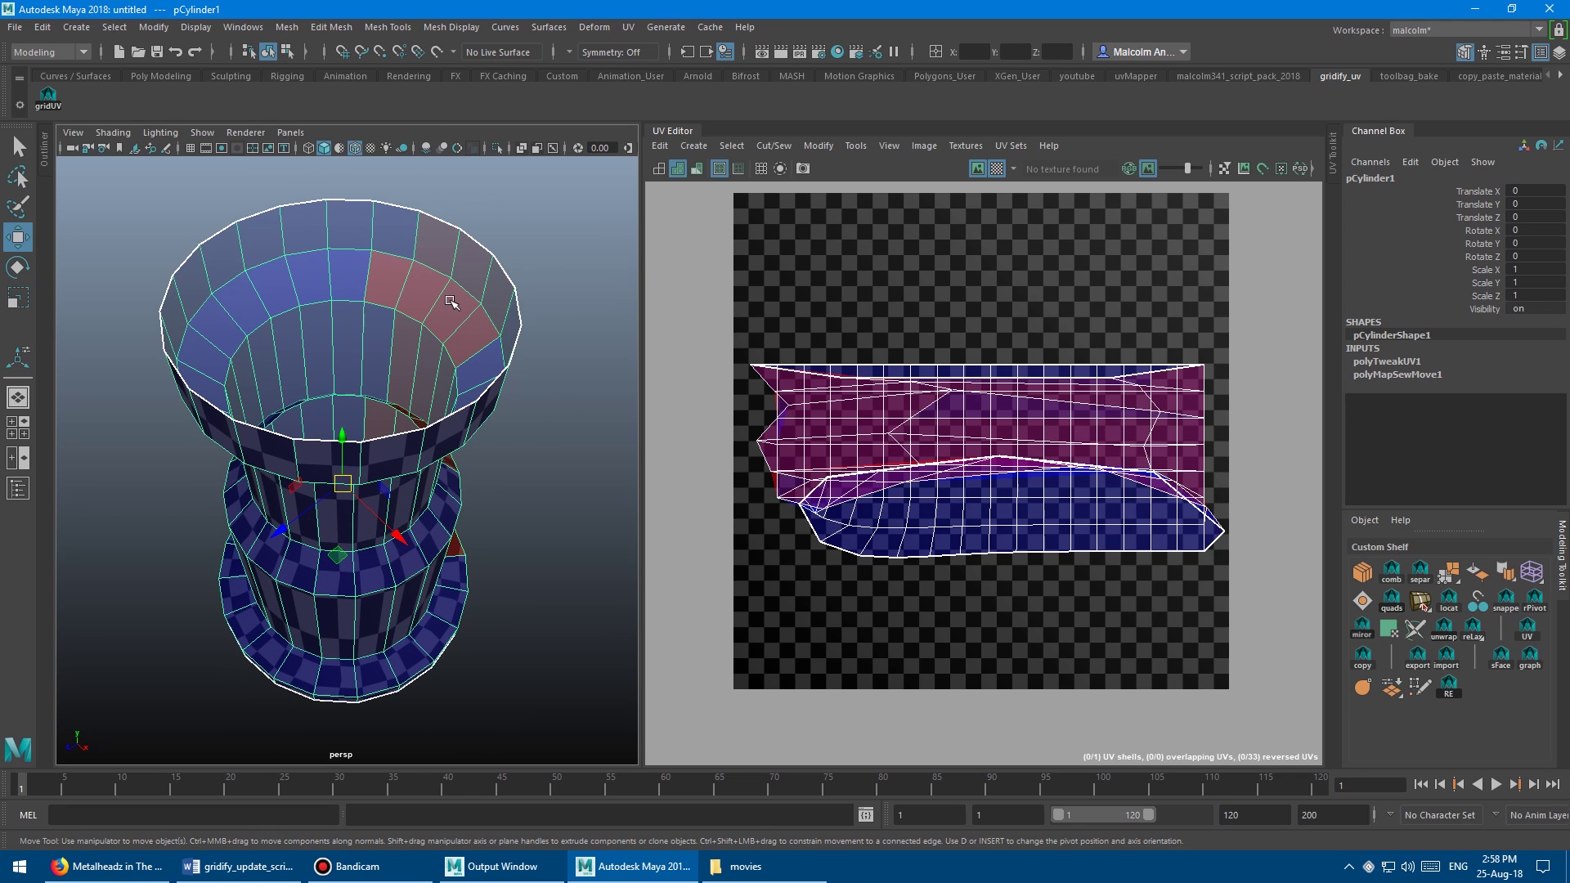
right_click(439, 296)
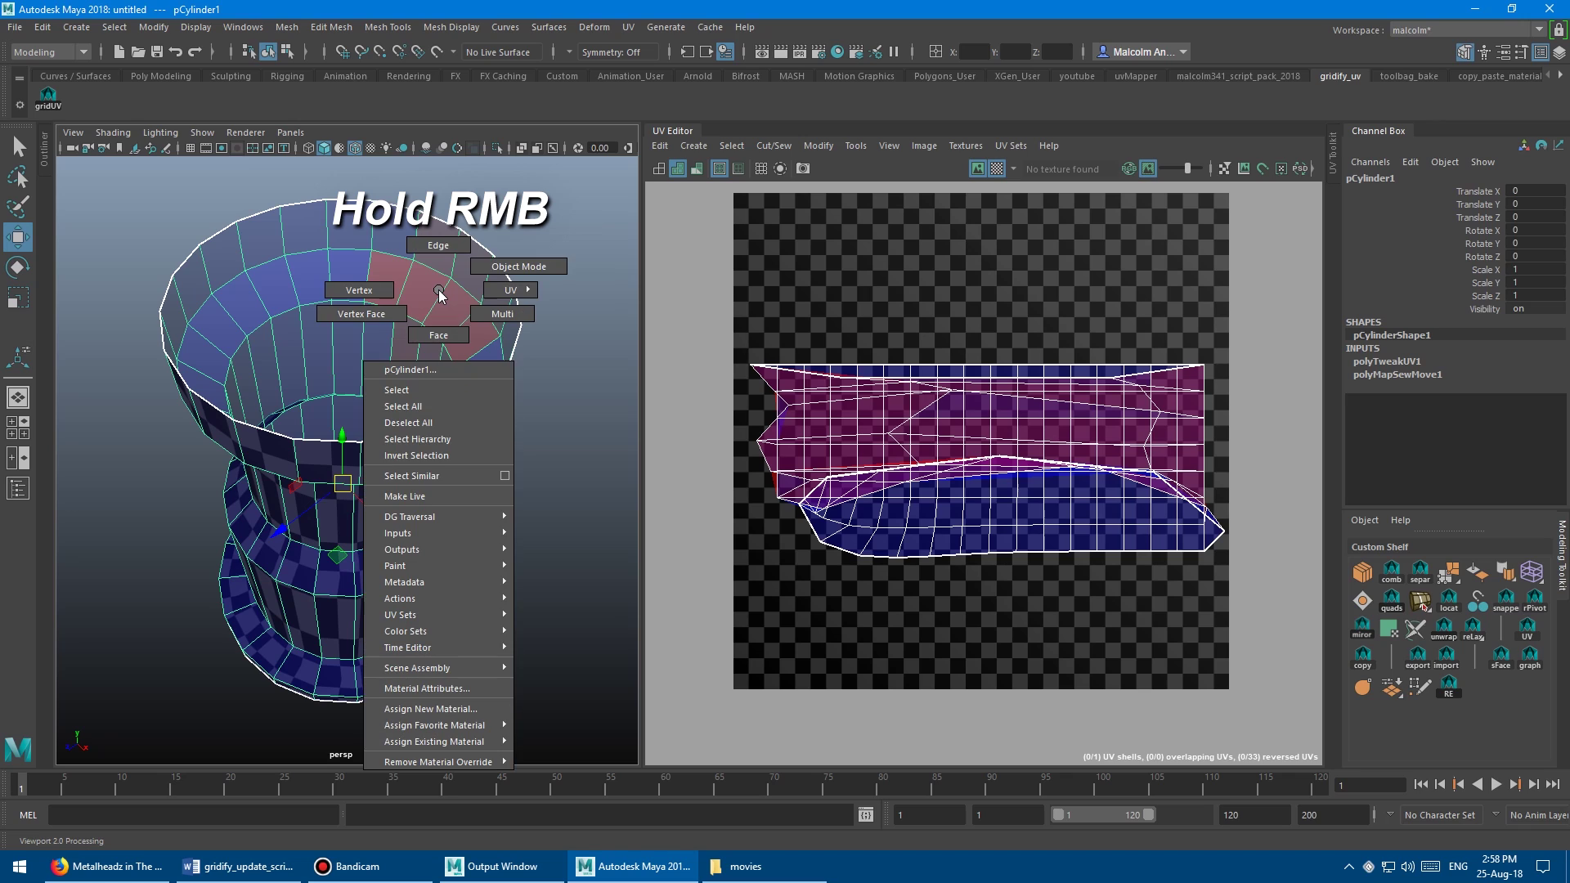
right_drag(401, 285, 462, 321)
key(F8)
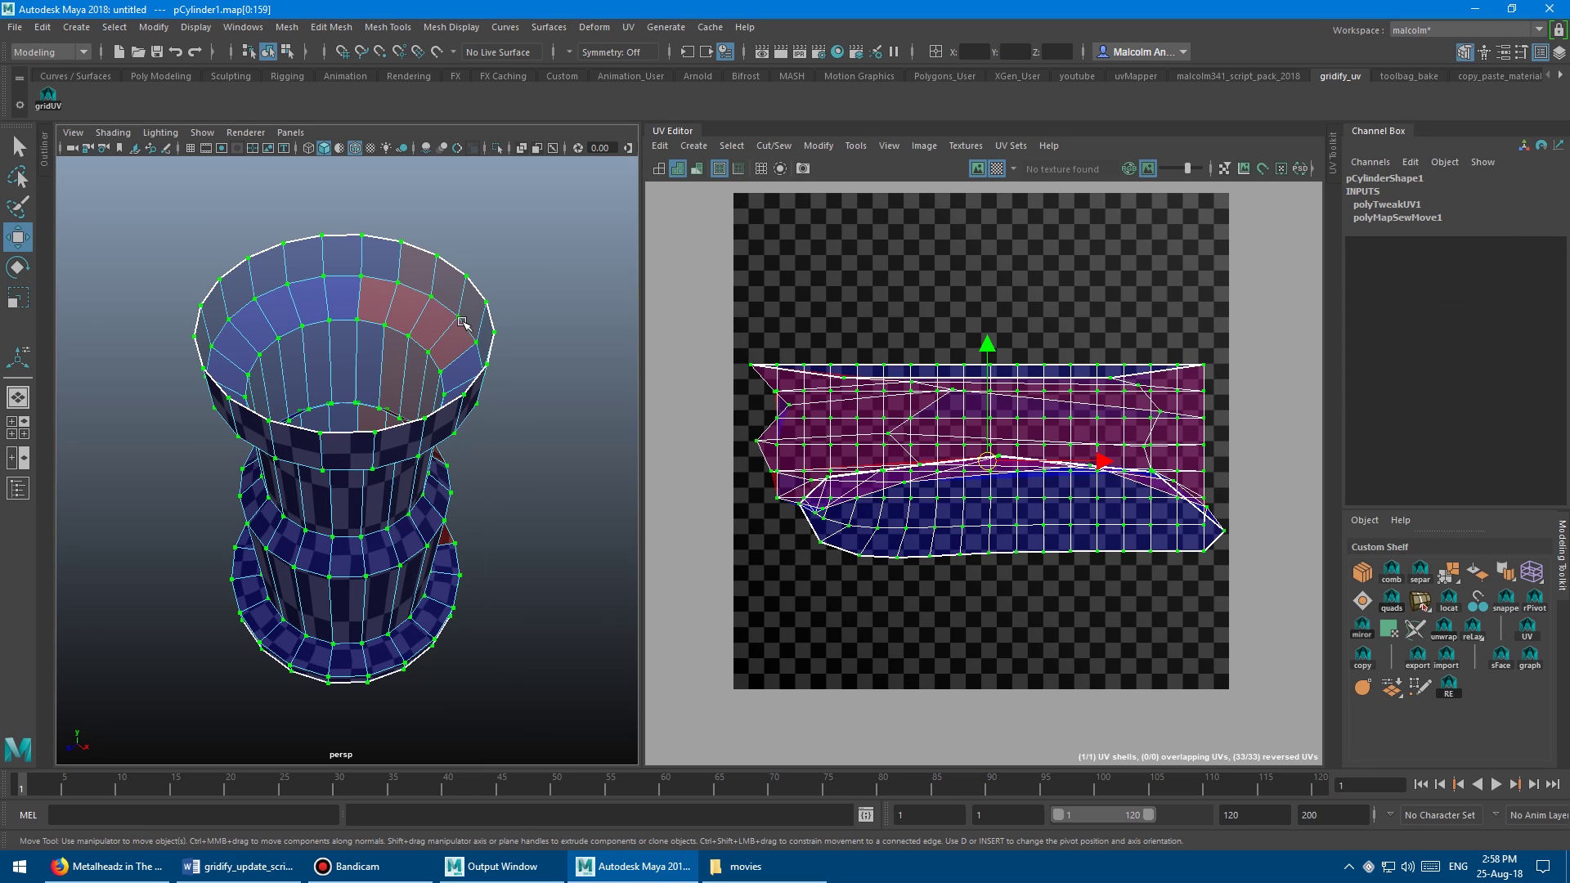
click(435, 320)
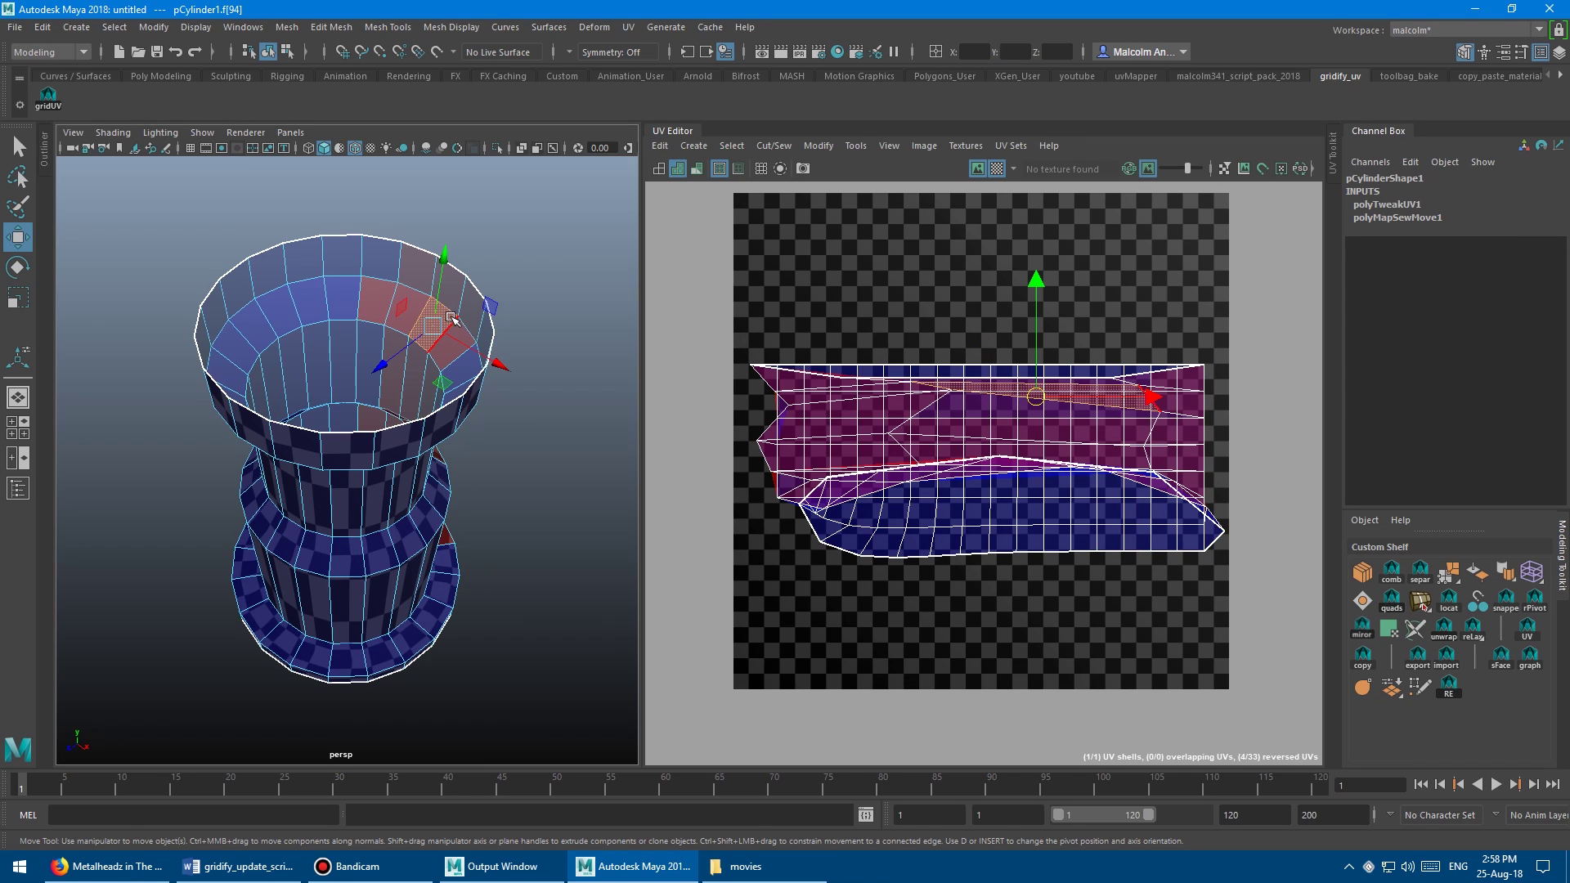
click(542, 316)
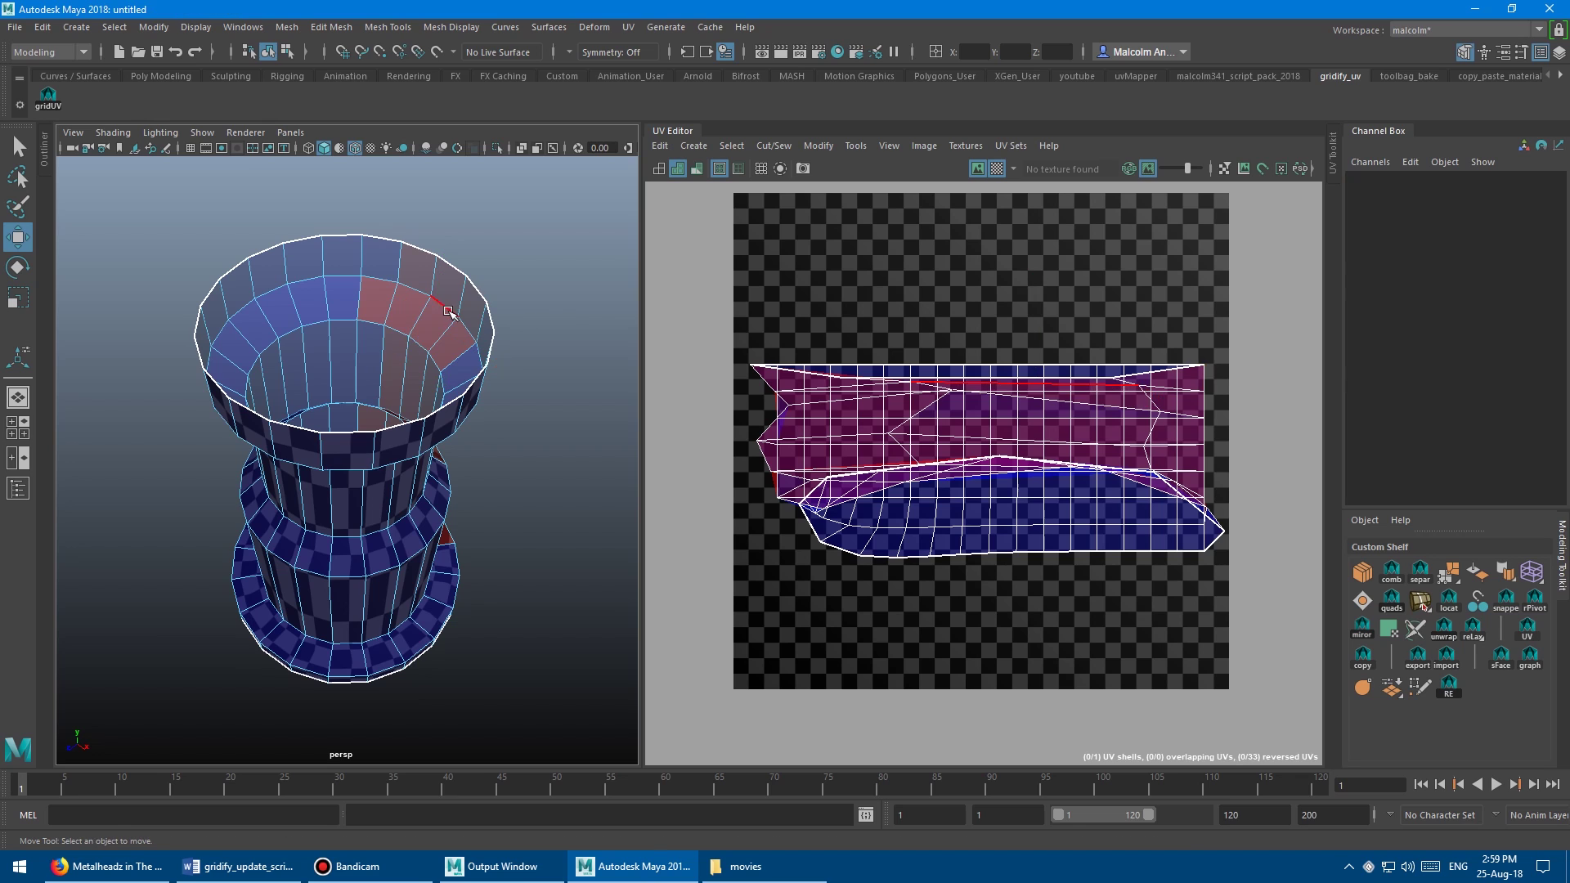
Select the vertical edge loop running down the closed tower's outer wall as the UV border.
alt+drag(409, 313, 417, 305)
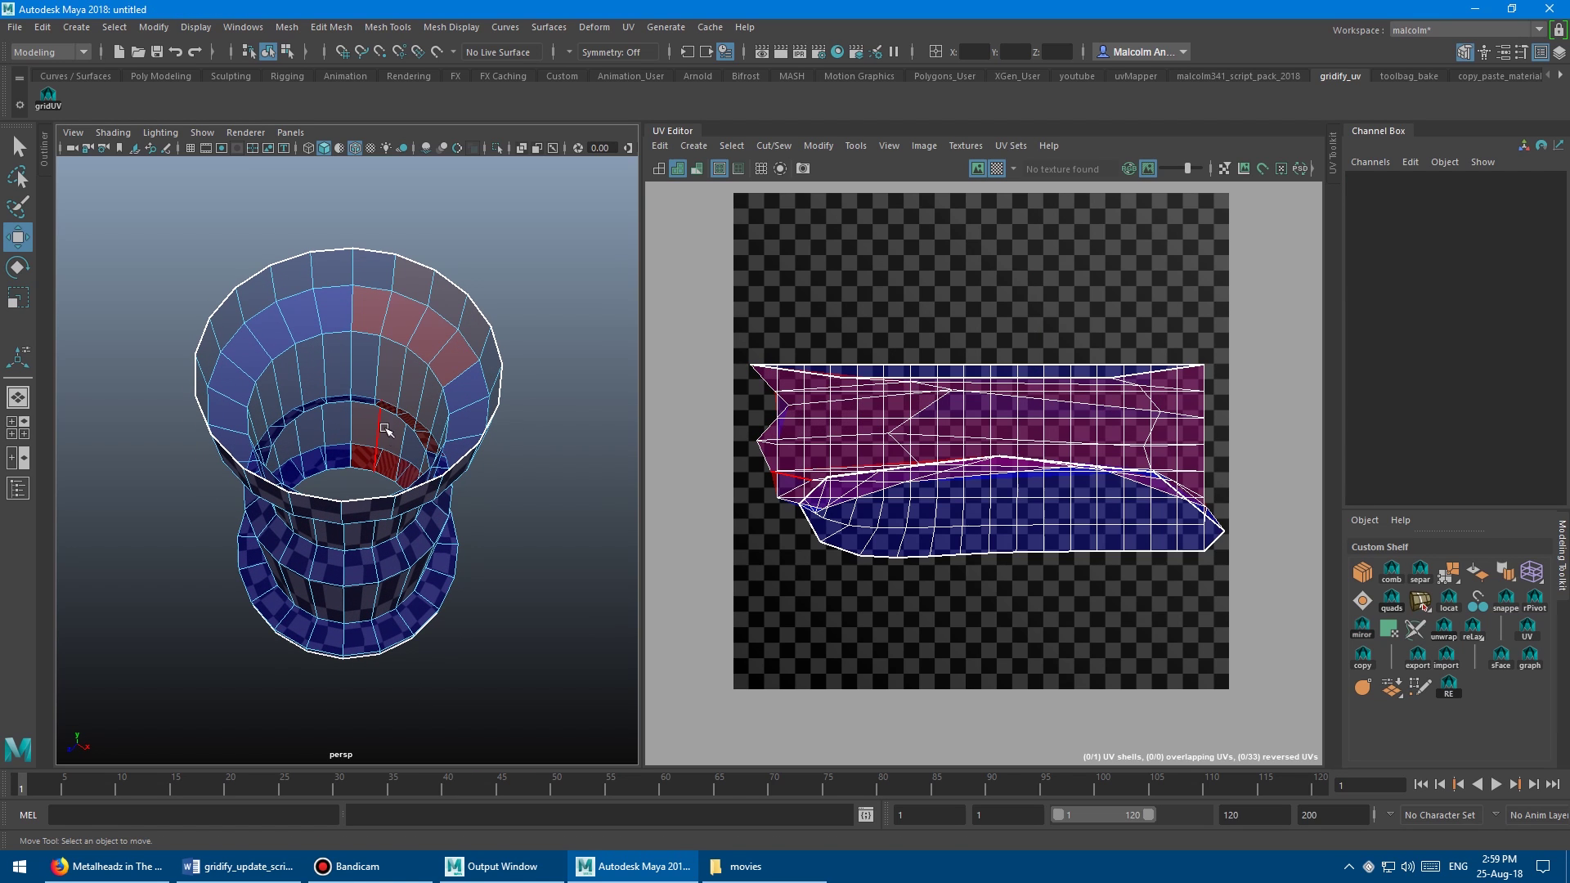
mouse_move(398, 282)
alt+mouse_down()
mouse_move(413, 327)
mouse_move(424, 280)
mouse_move(360, 287)
mouse_move(417, 262)
mouse_move(375, 273)
alt+mouse_up()
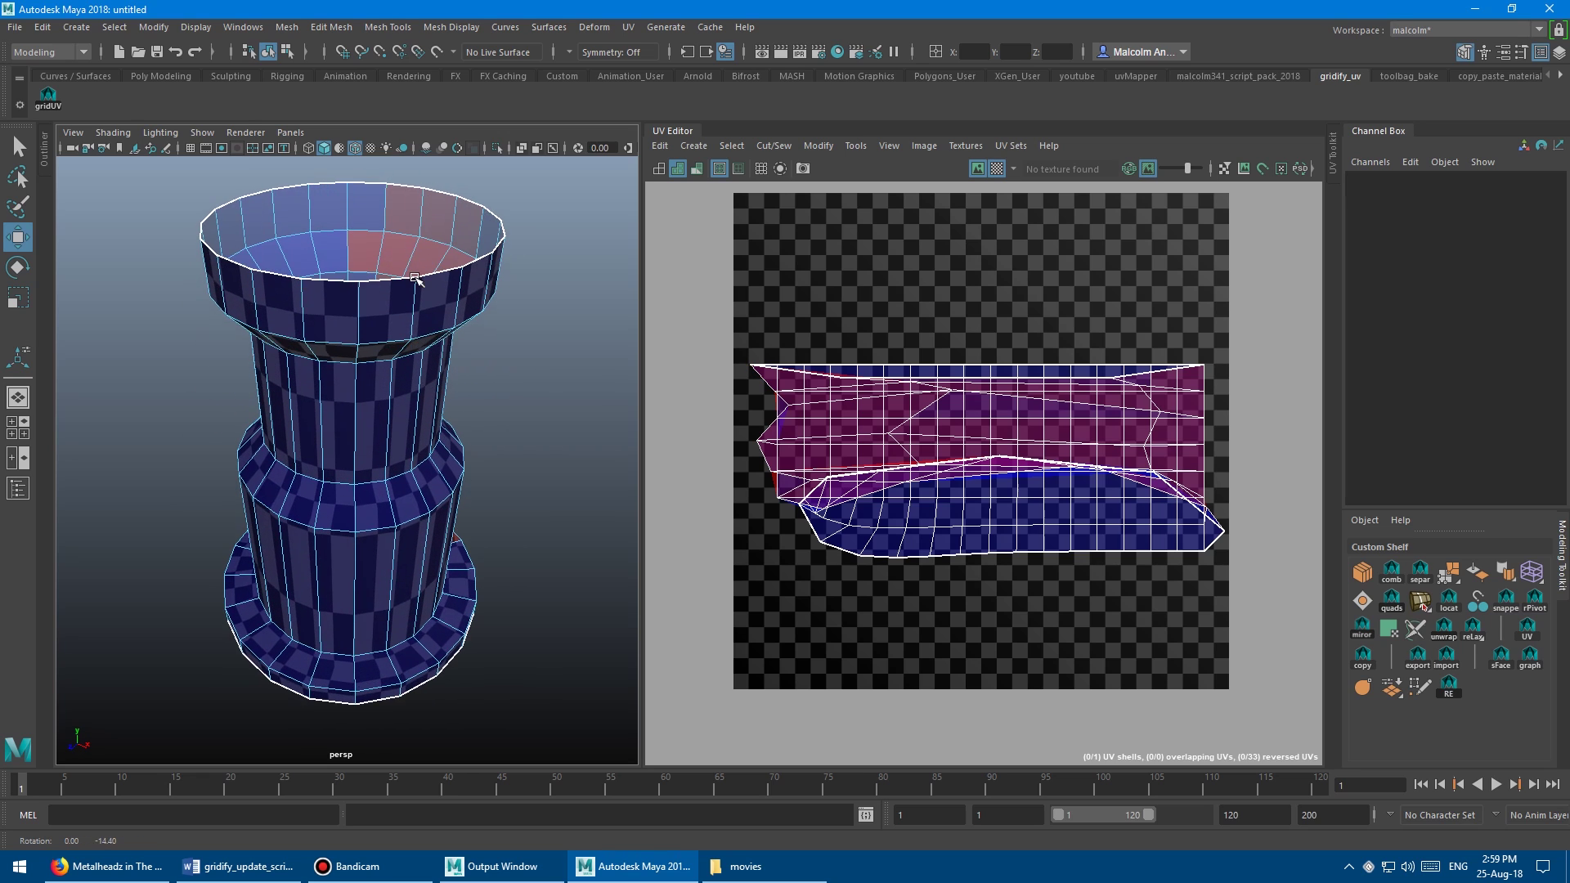
alt+right_drag(376, 273, 352, 274)
alt+middle_drag(352, 274, 367, 263)
alt+right_drag(368, 263, 401, 319)
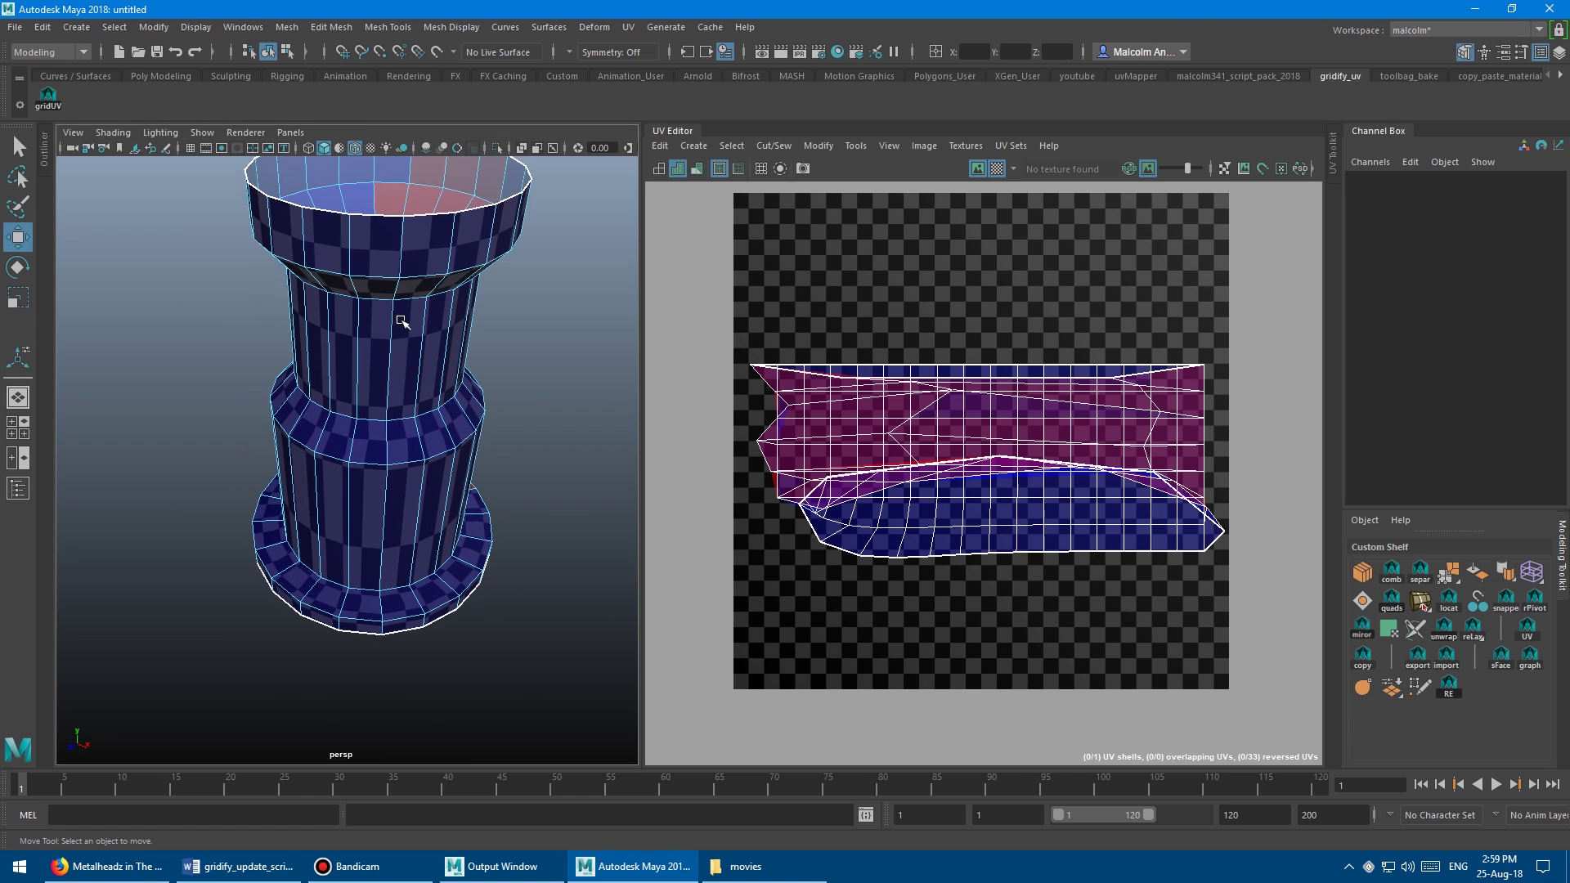
click(358, 350)
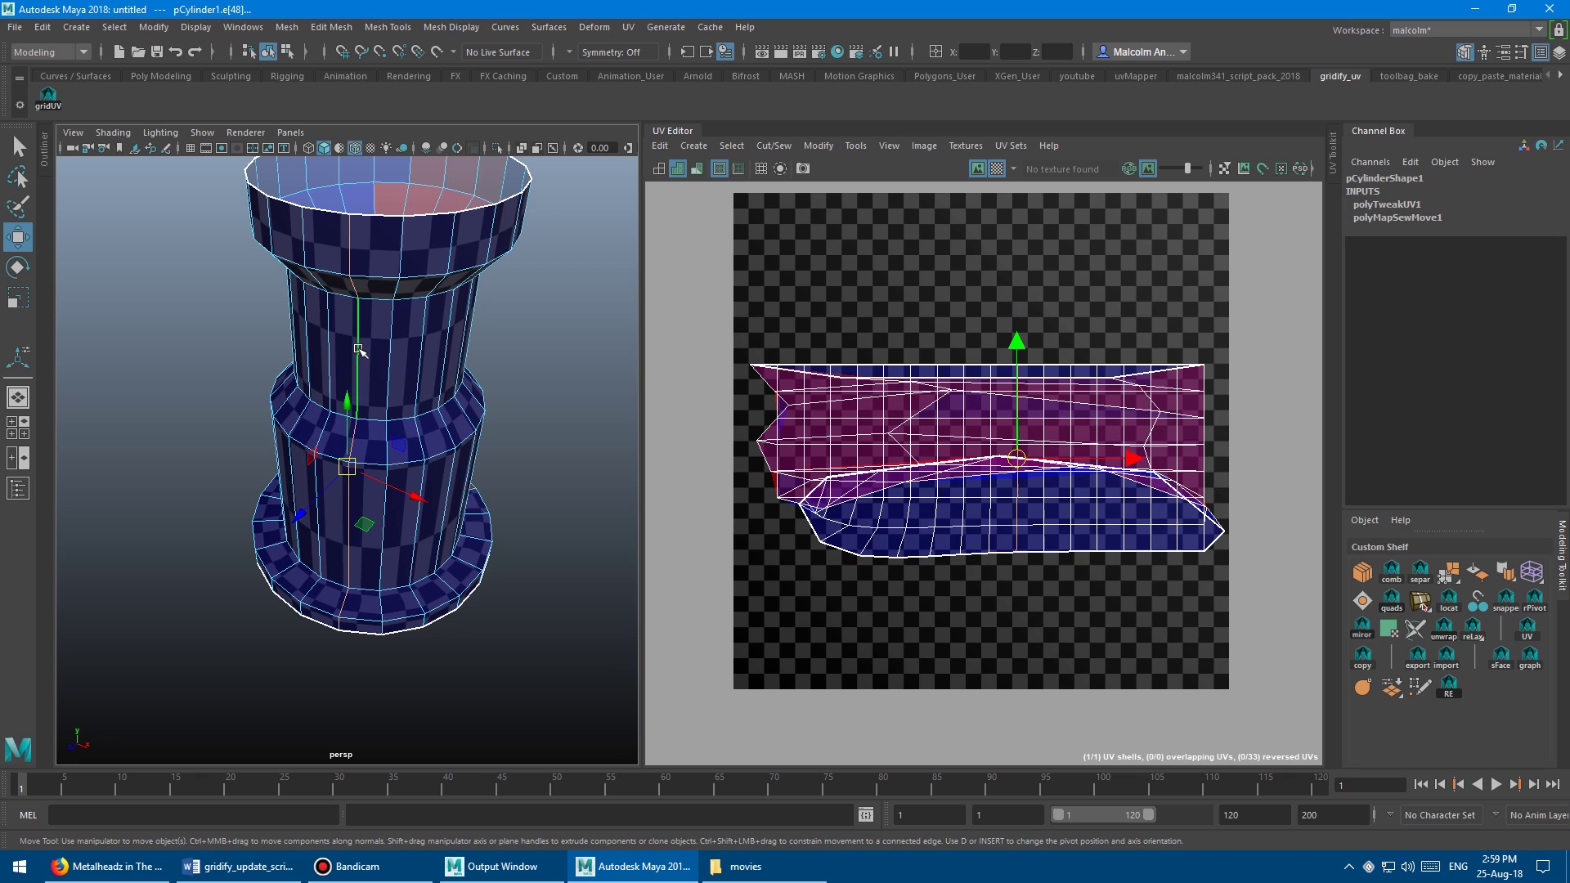
alt+right_drag(477, 326, 414, 308)
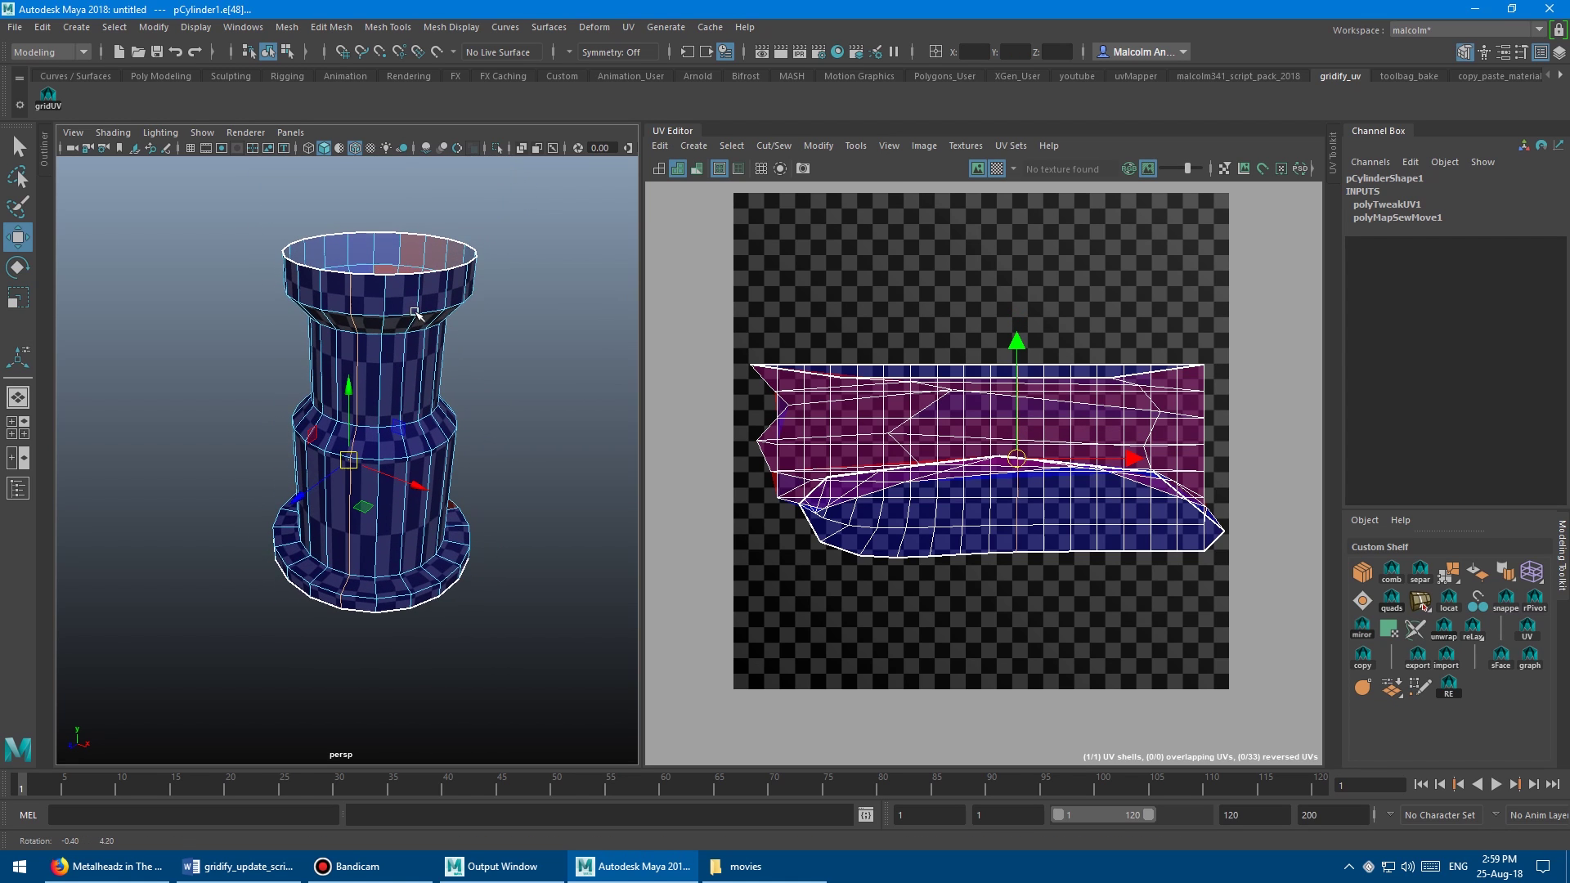
alt+middle_drag(419, 300, 415, 329)
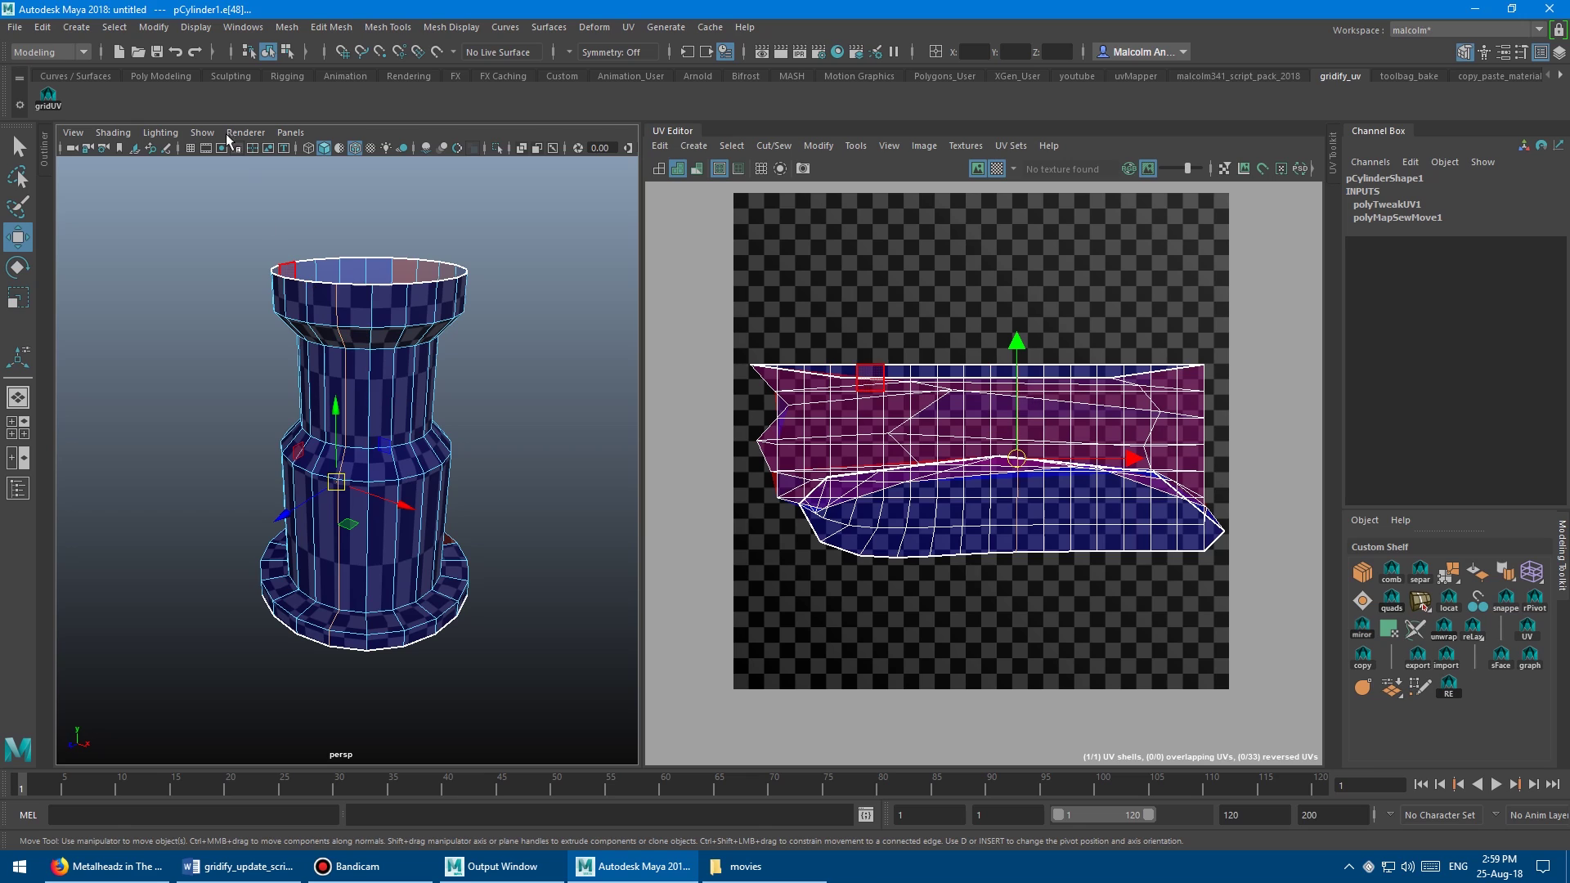
Turn on the Poly Count heads-up display.
click(196, 27)
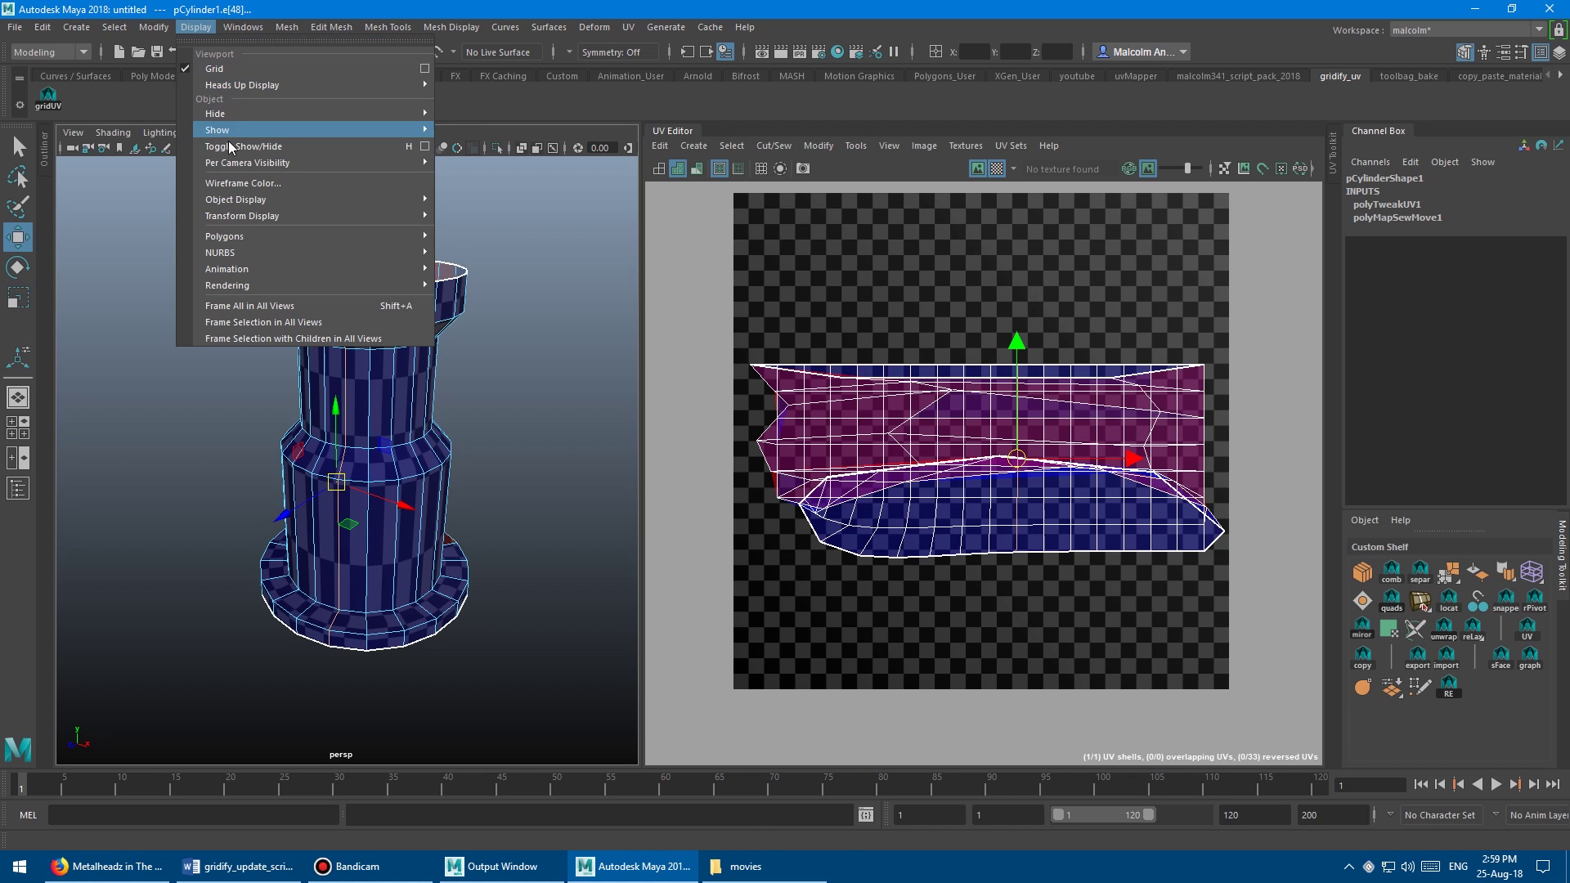
mouse_move(262, 84)
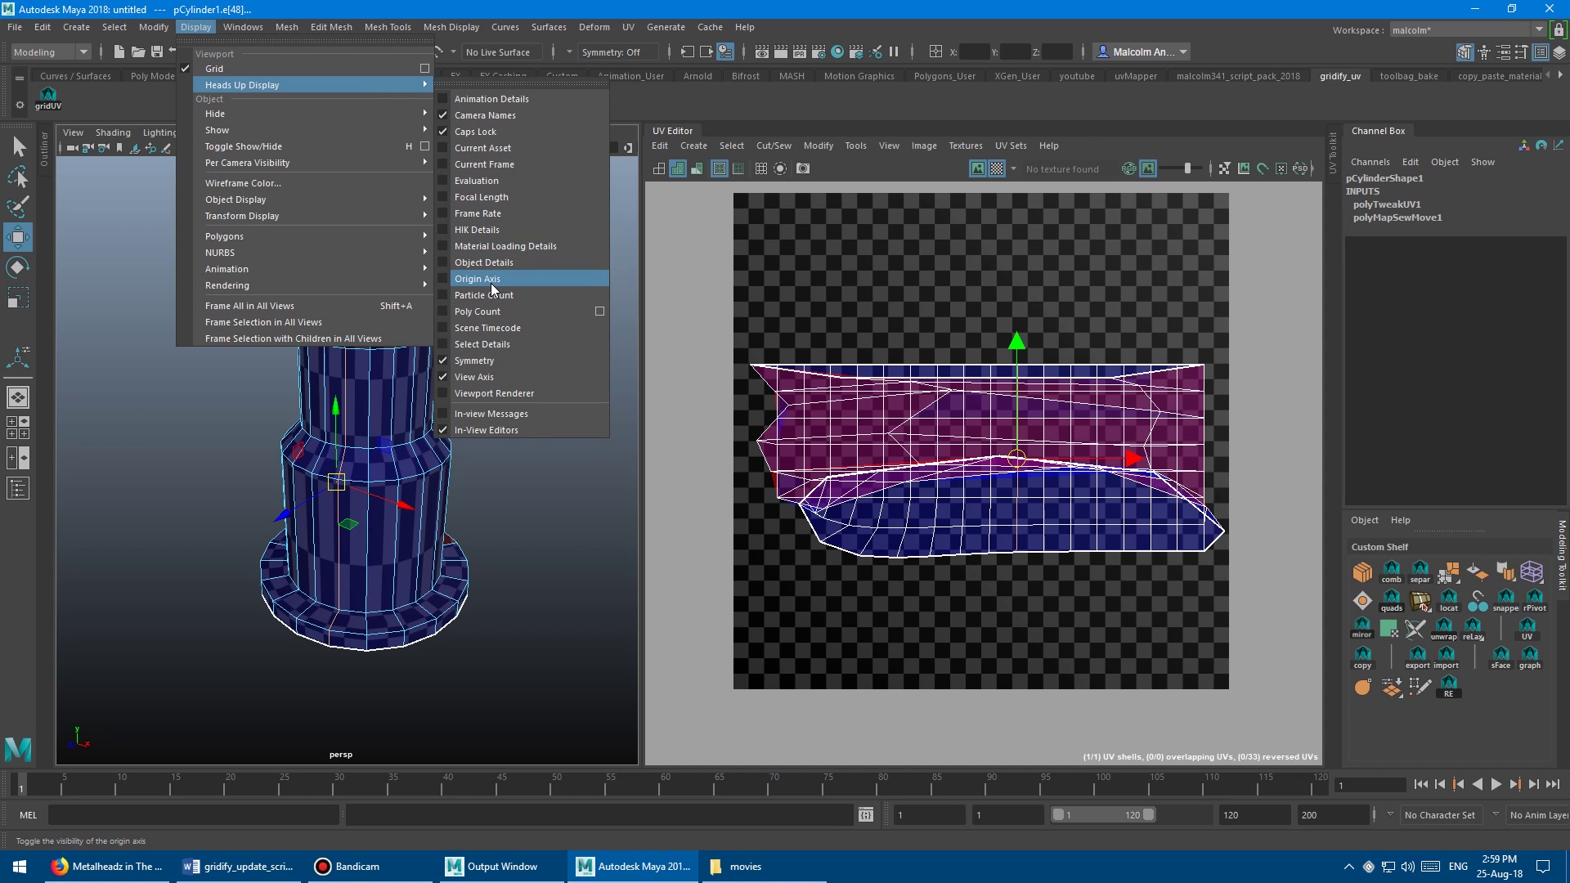
click(446, 310)
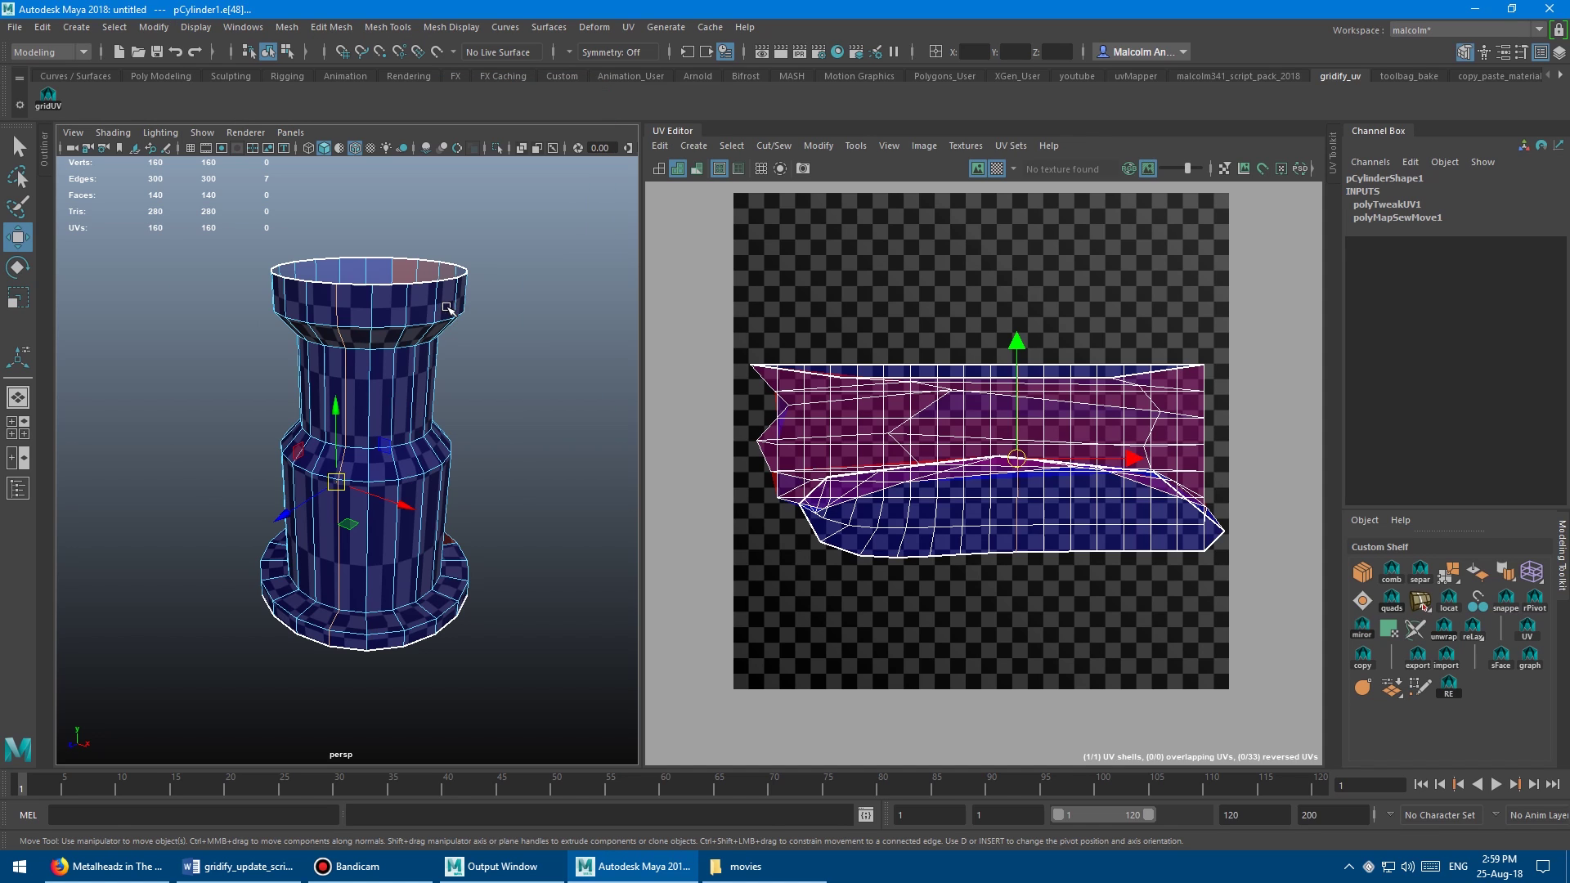
Add all of the tower's faces to the selected vertical edge loop.
alt+drag(492, 216, 491, 231)
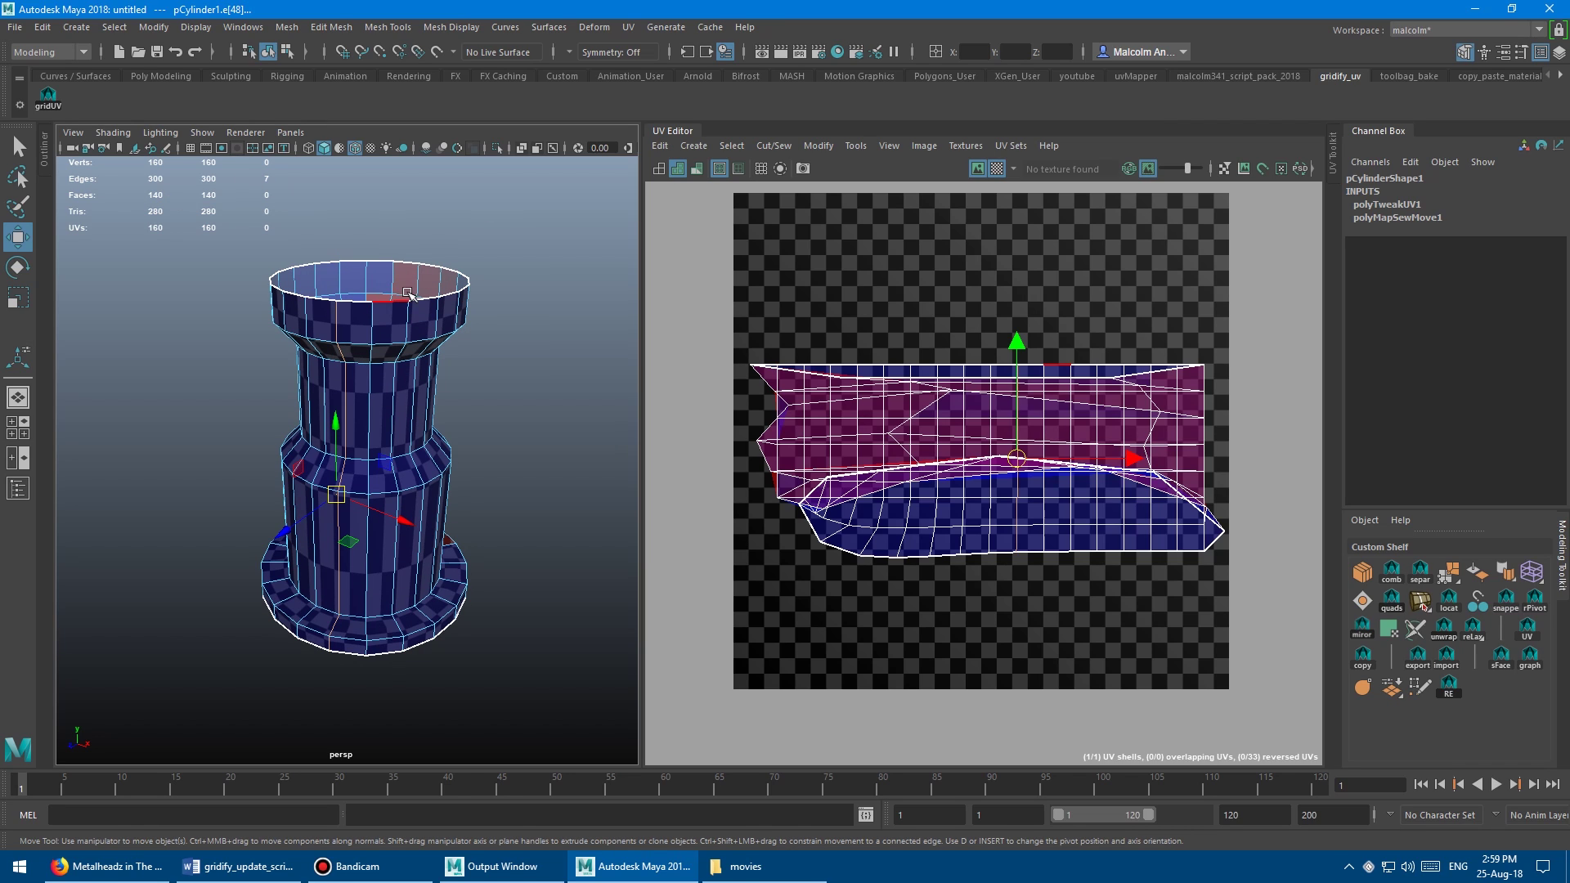
alt+right_drag(408, 293, 376, 304)
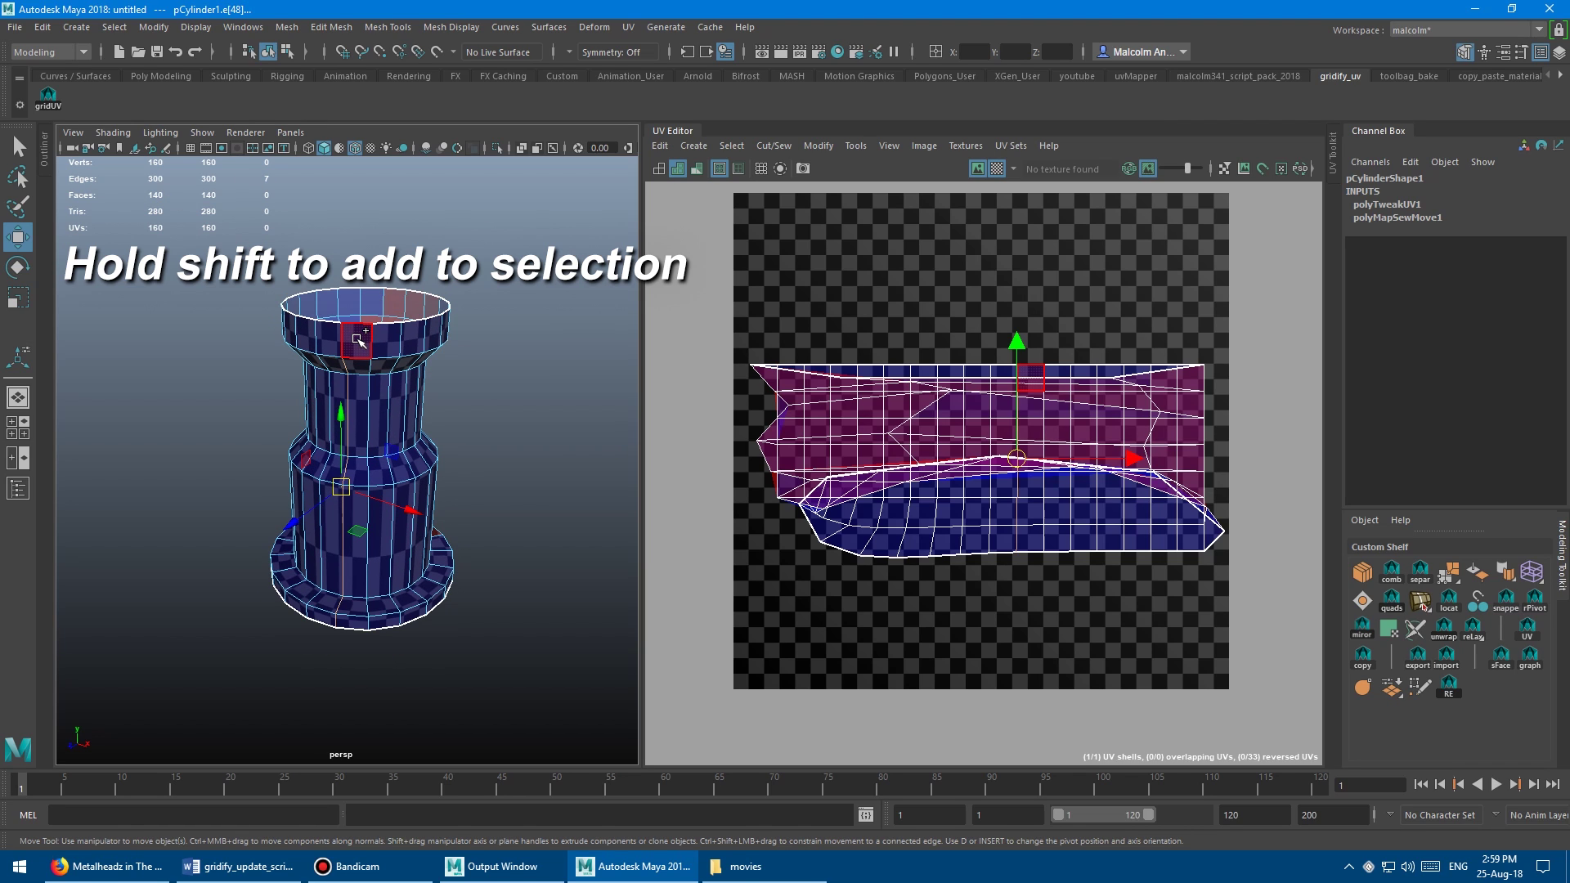
double_click(359, 340)
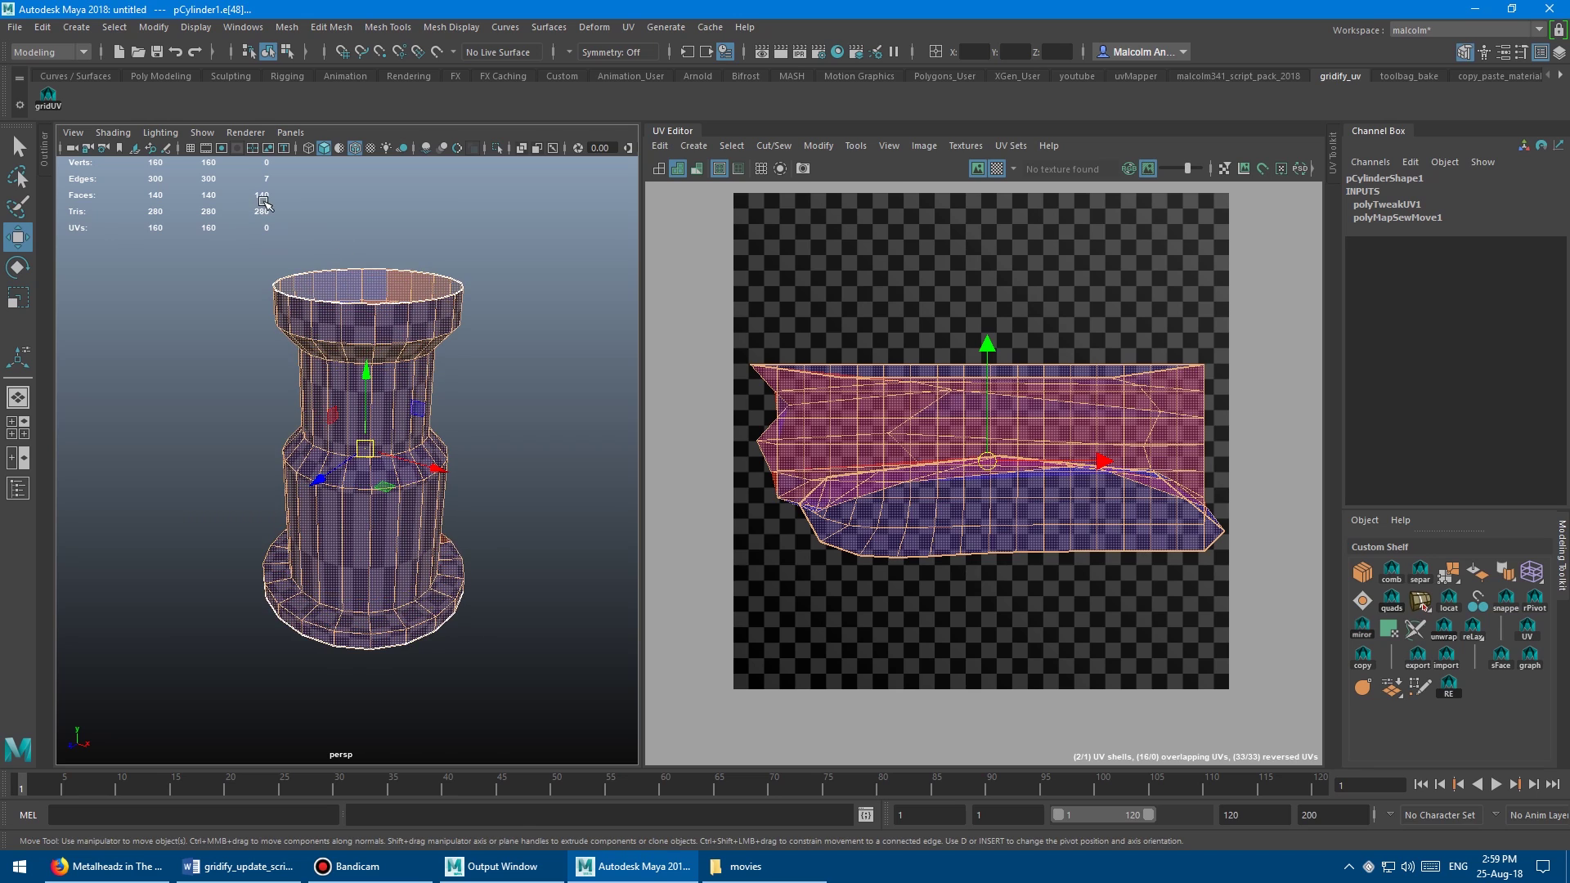
alt+middle_drag(416, 248, 395, 249)
alt+drag(396, 248, 407, 258)
alt+right_drag(408, 259, 427, 237)
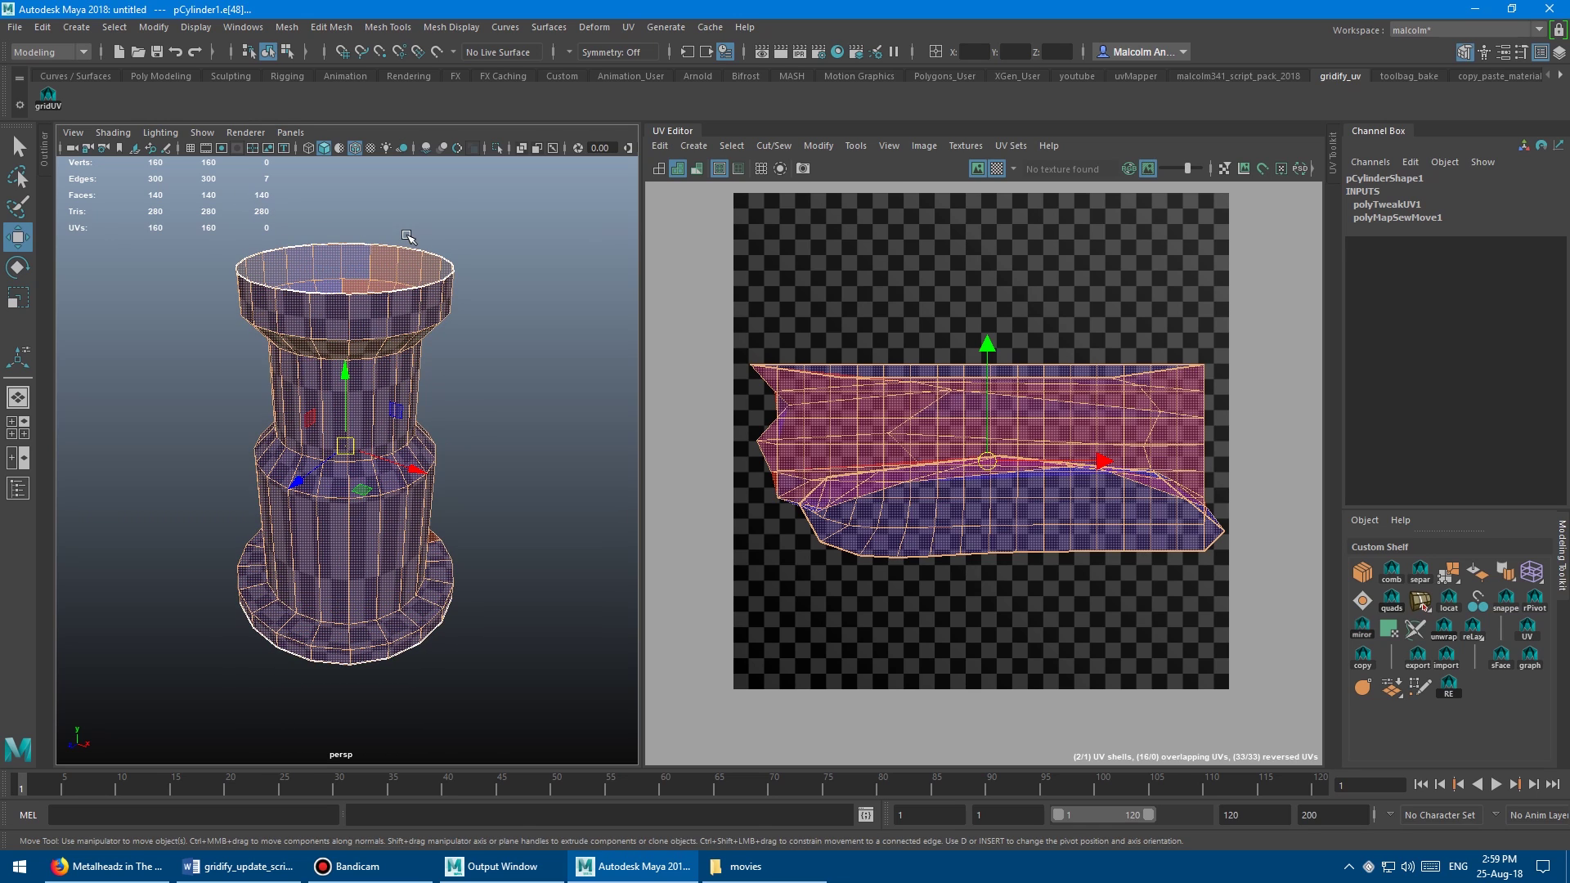
alt+middle_drag(409, 237, 419, 243)
alt+right_drag(419, 243, 411, 243)
scroll(406, 242, down, 1)
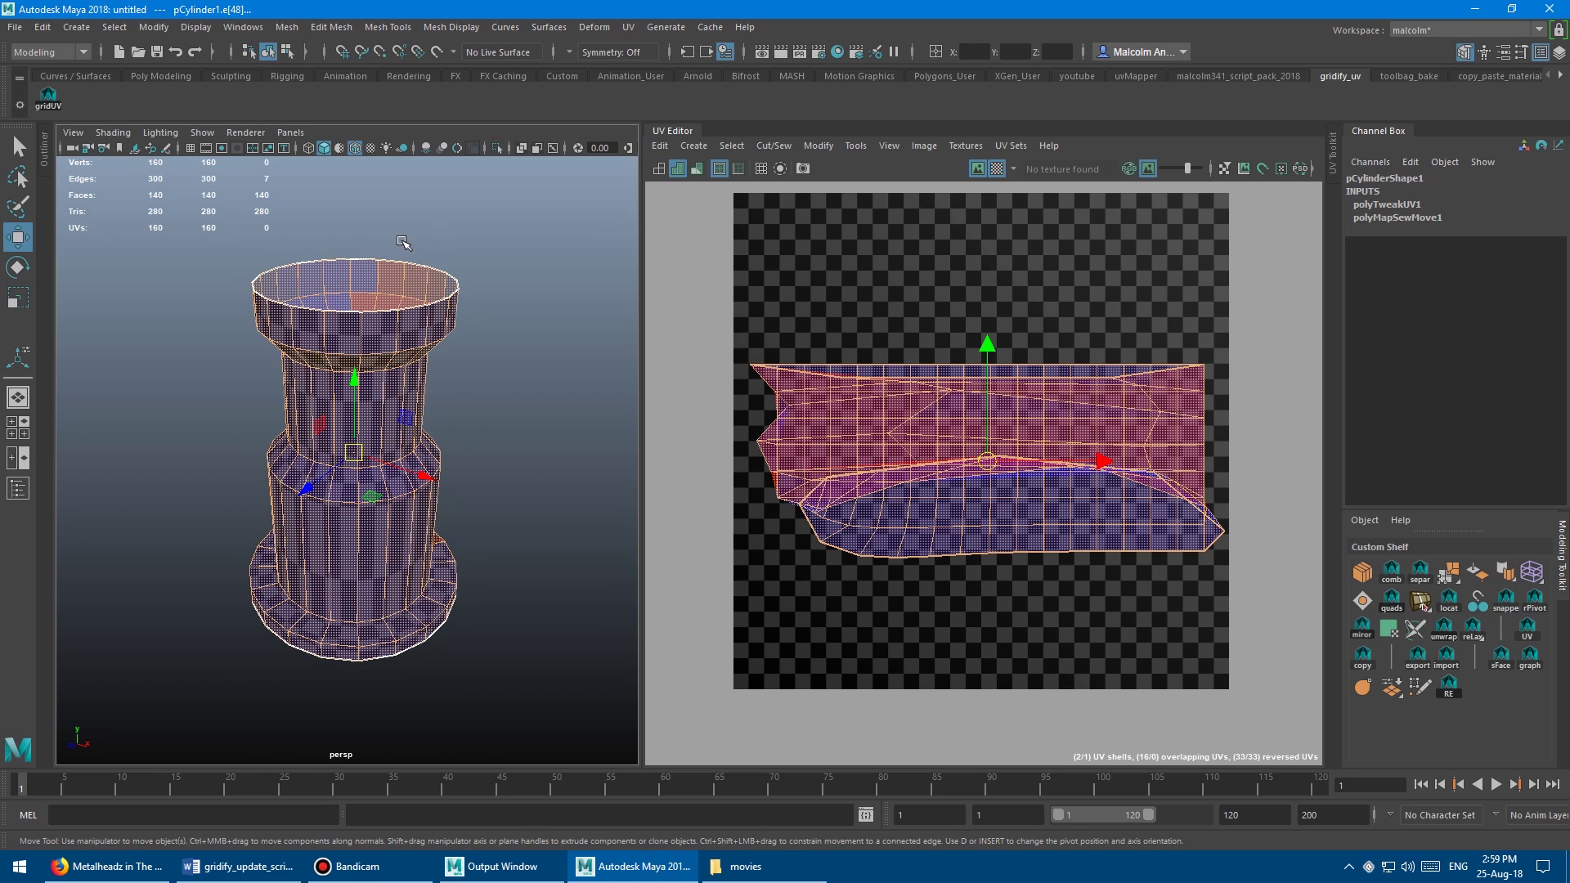
Gridify the closed tower's UVs with the gridUV script and inspect the layout in the UV Editor.
click(48, 99)
mouse_move(995, 497)
alt+middle_down()
mouse_move(1020, 474)
mouse_move(1011, 507)
alt+middle_up()
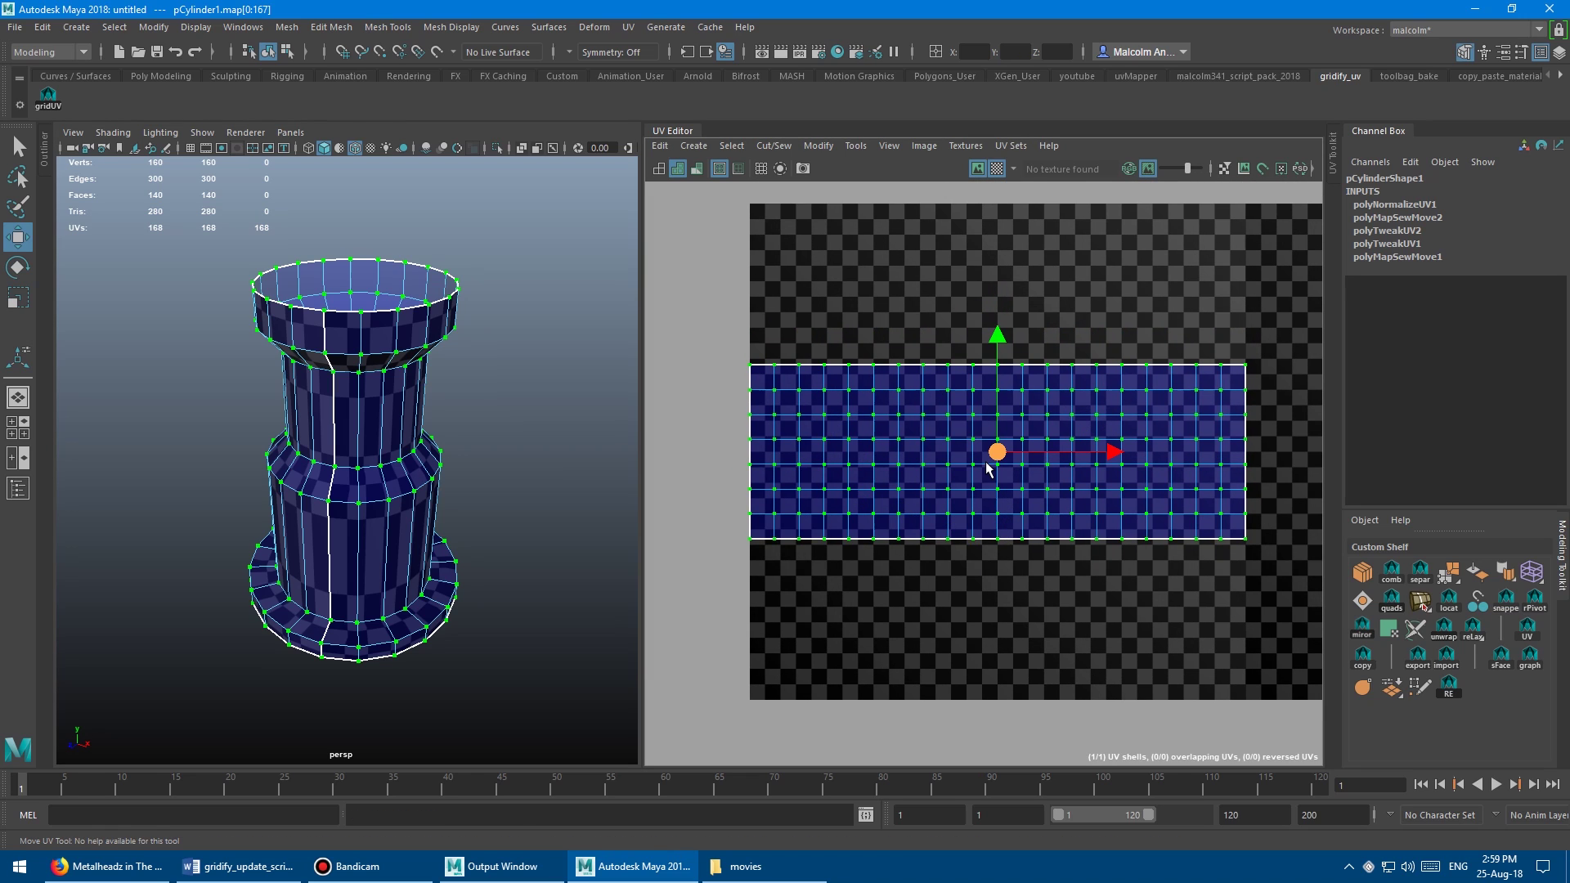
scroll(1063, 526, down, 10)
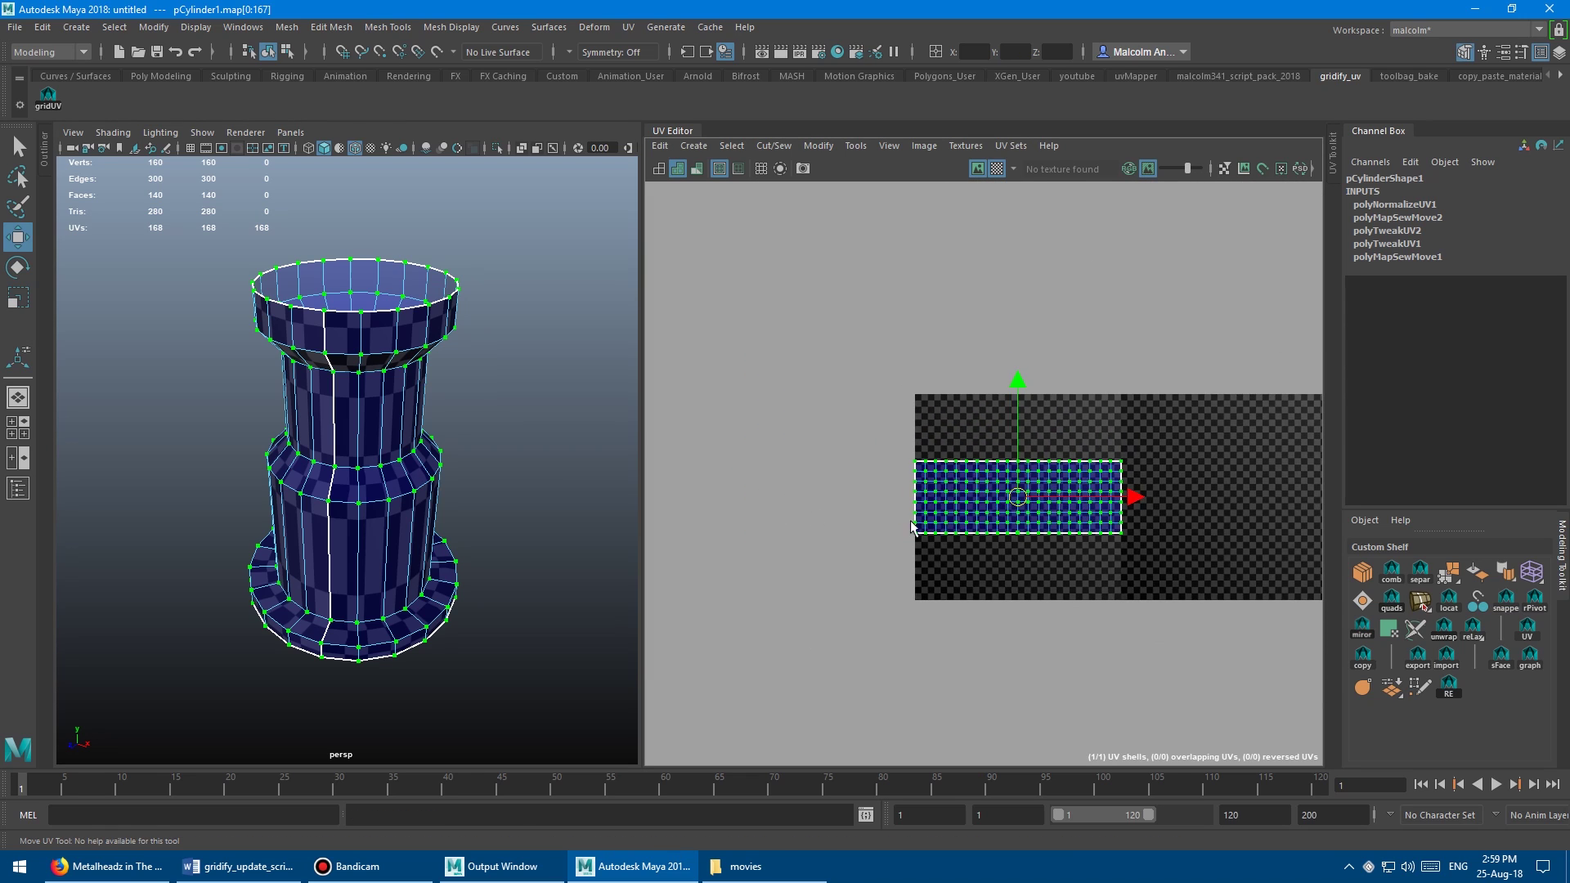
alt+middle_drag(953, 632, 881, 550)
alt+right_drag(801, 541, 1071, 527)
alt+middle_drag(1084, 516, 773, 547)
alt+right_drag(860, 515, 1118, 525)
scroll(1117, 525, up, 8)
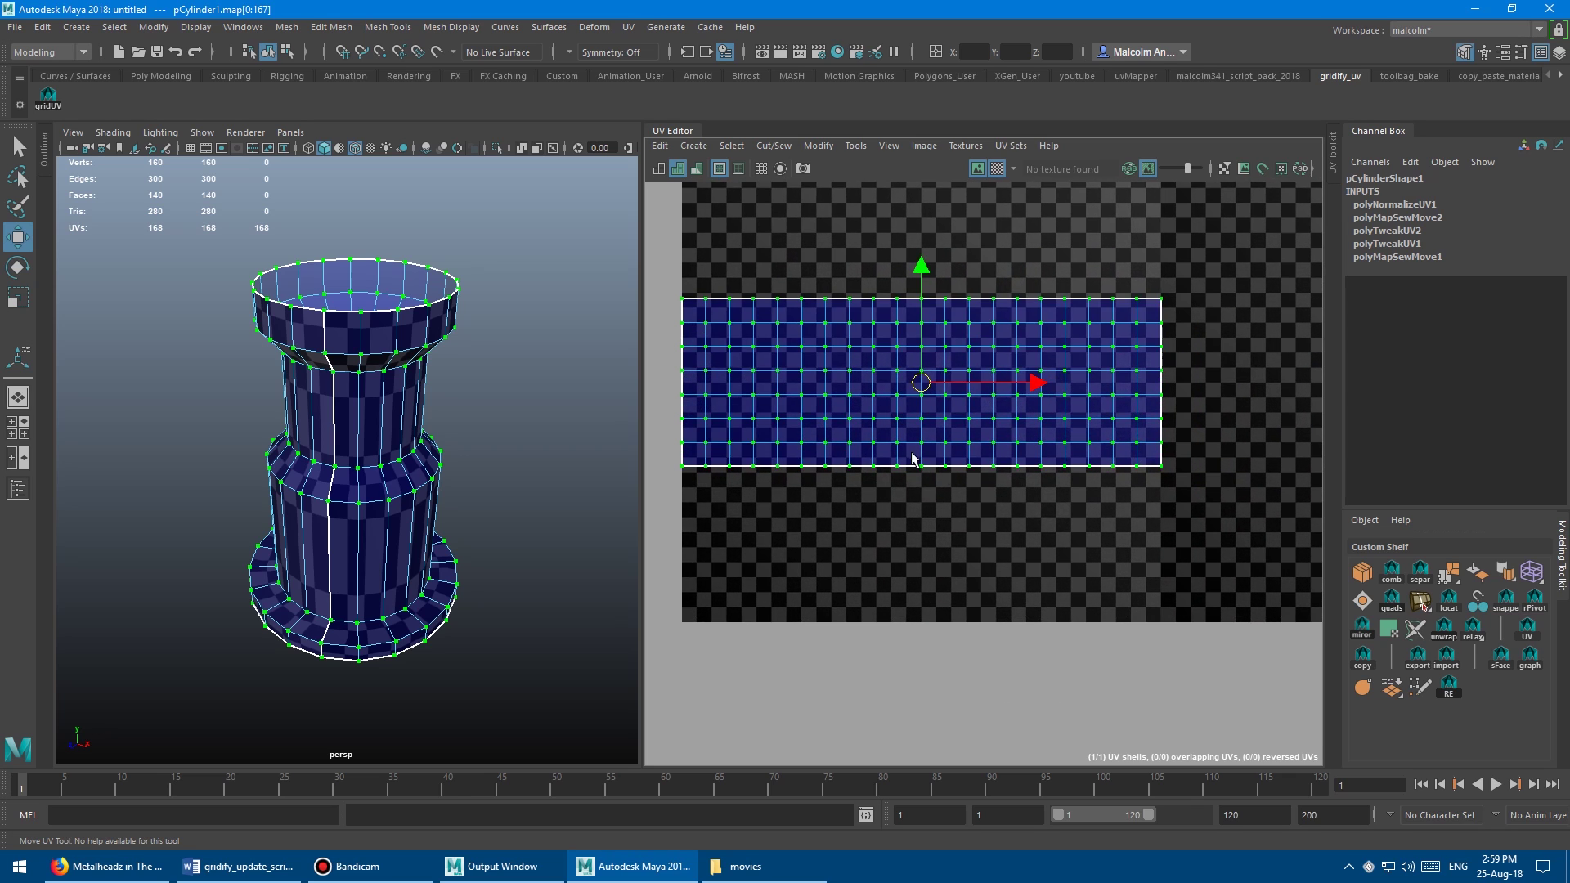
Examine the tower's gridified UV shell across its full width in the UV Editor.
alt+right_drag(1003, 525, 1053, 527)
alt+middle_drag(961, 548, 996, 543)
alt+right_drag(996, 543, 940, 539)
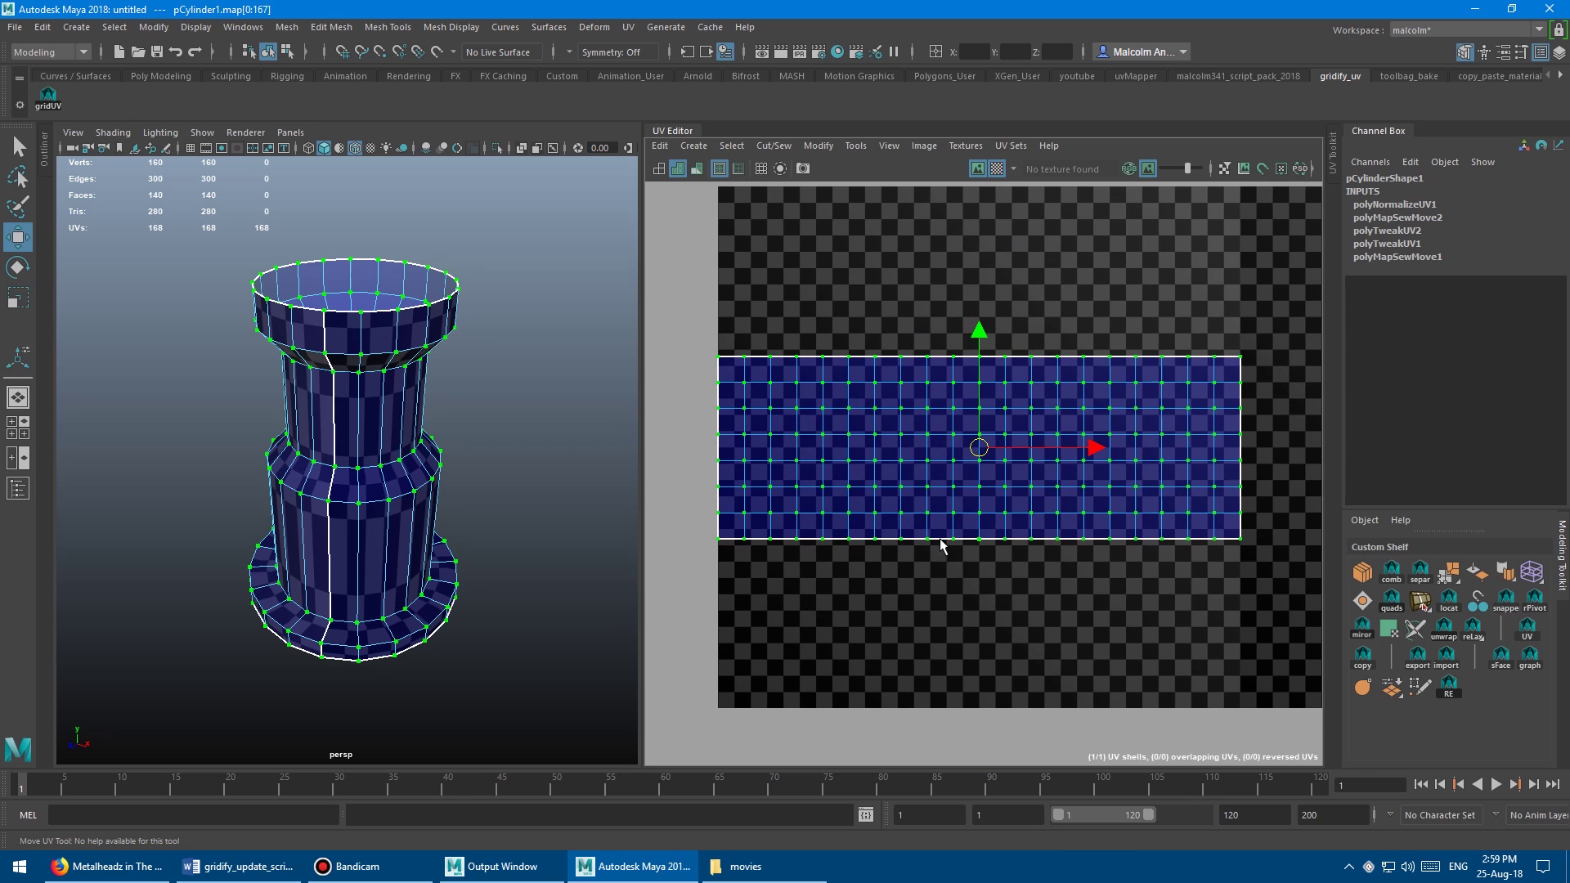
right_drag(816, 453, 680, 414)
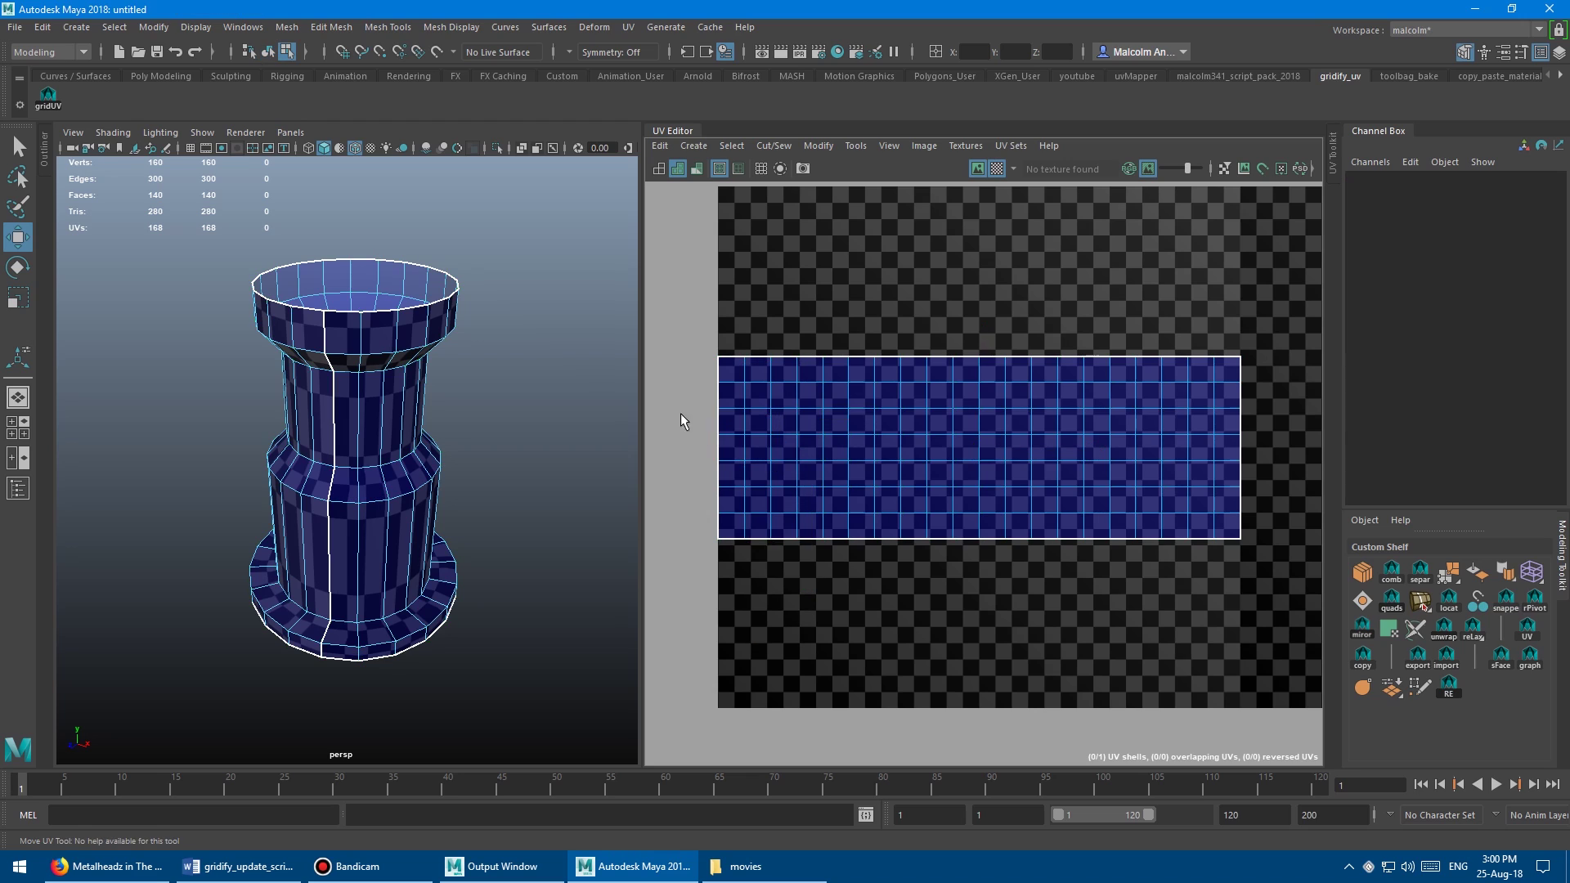
drag(671, 413, 1257, 450)
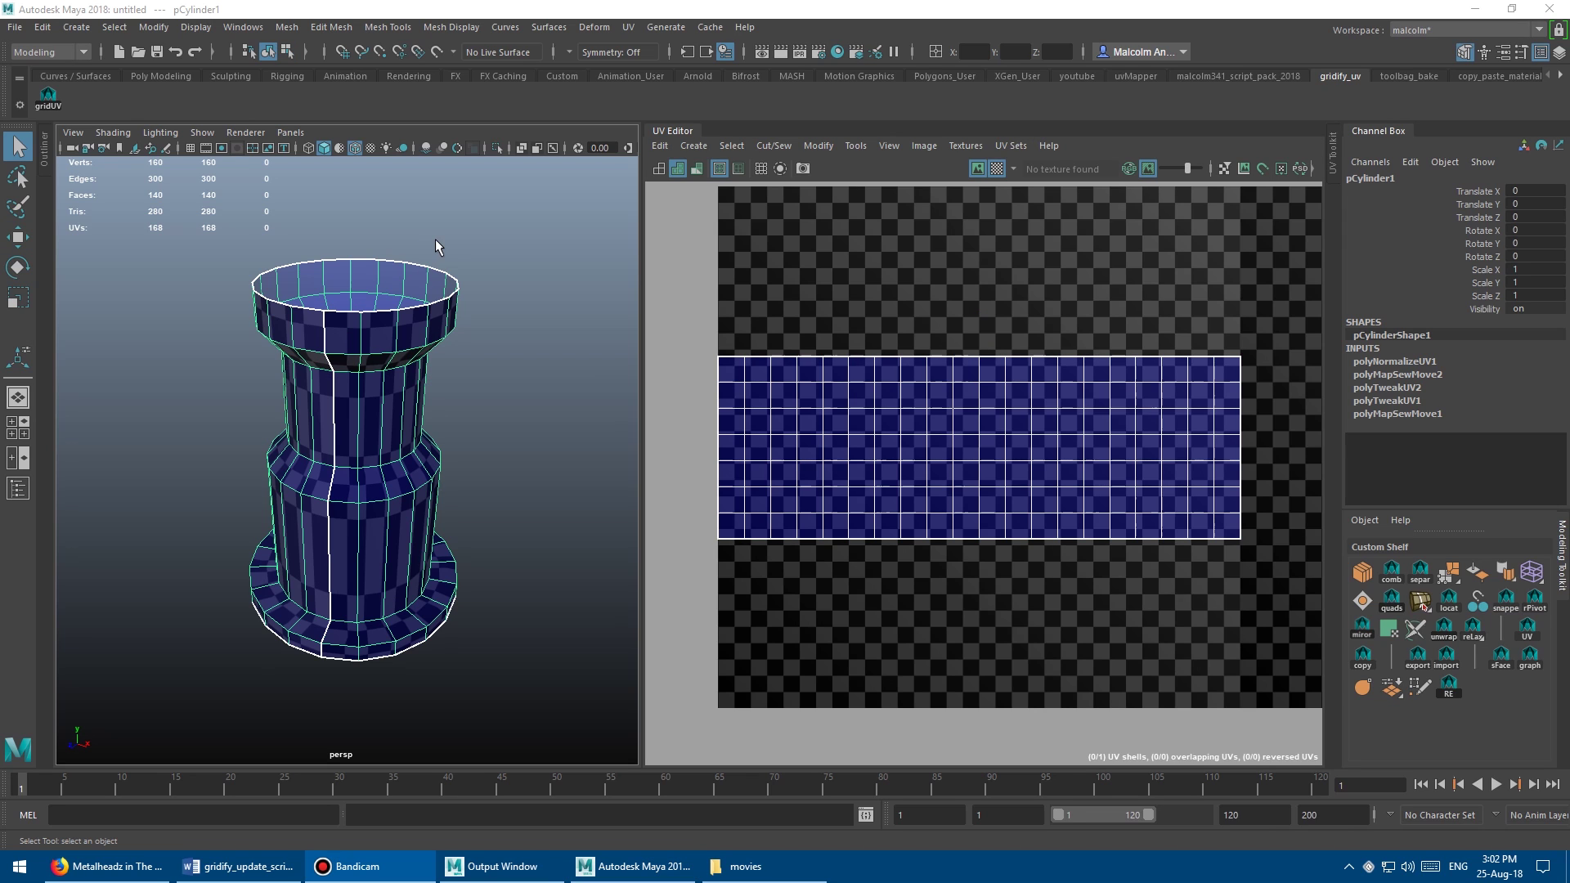
Cap the tower's open top and bottom border edge loops with Fill Hole.
mouse_move(435, 239)
alt+mouse_down()
mouse_move(479, 233)
mouse_move(496, 256)
mouse_move(455, 245)
alt+mouse_up()
right_drag(454, 245, 456, 212)
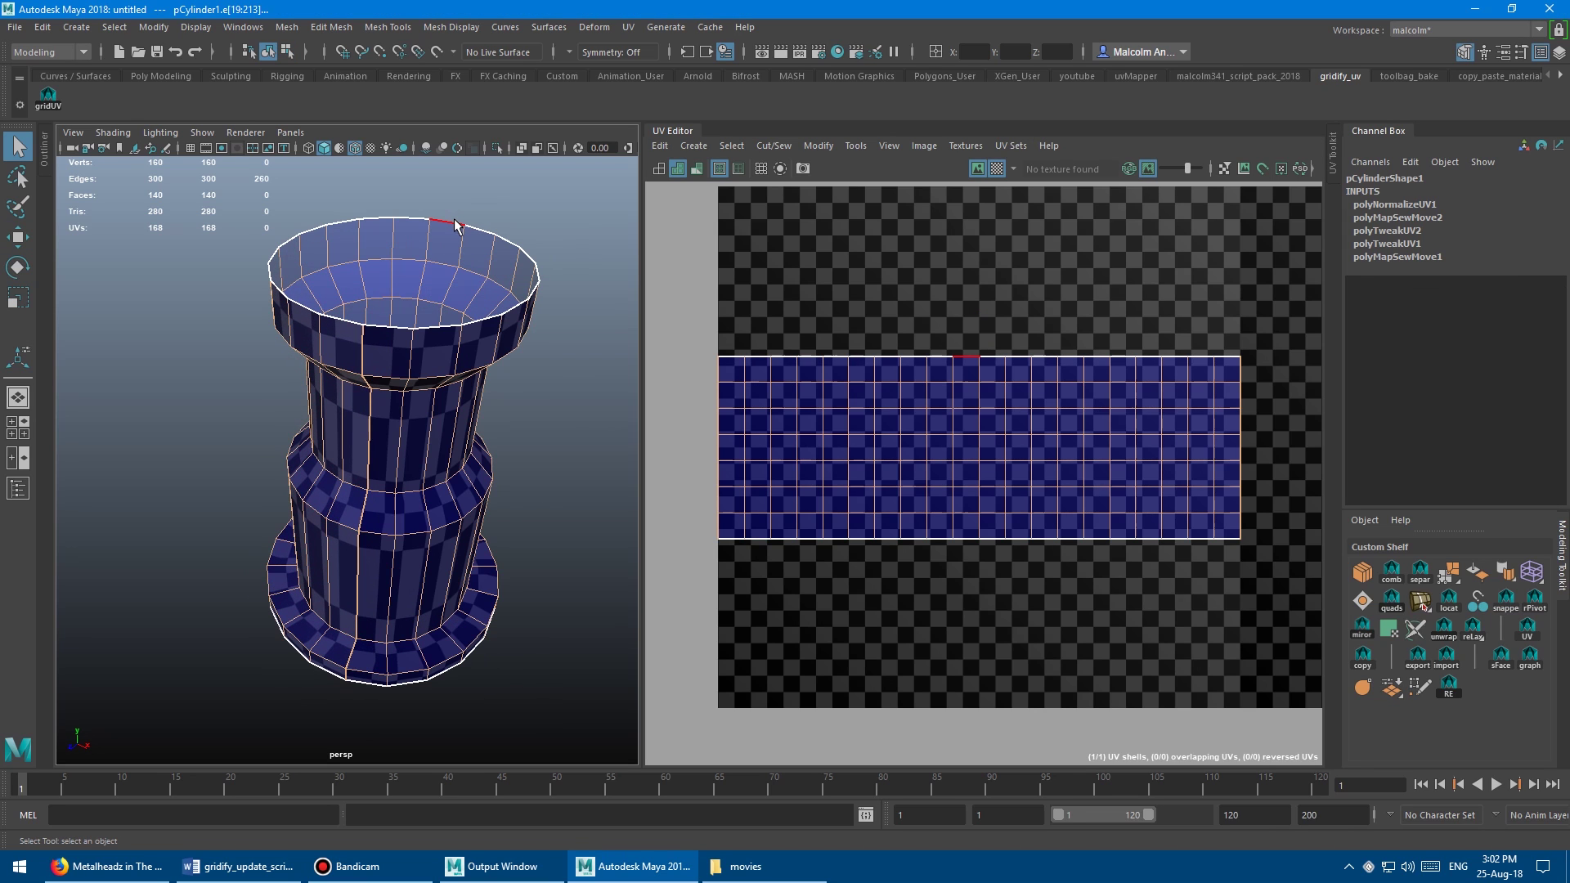
double_click(451, 221)
alt+drag(474, 234, 512, 238)
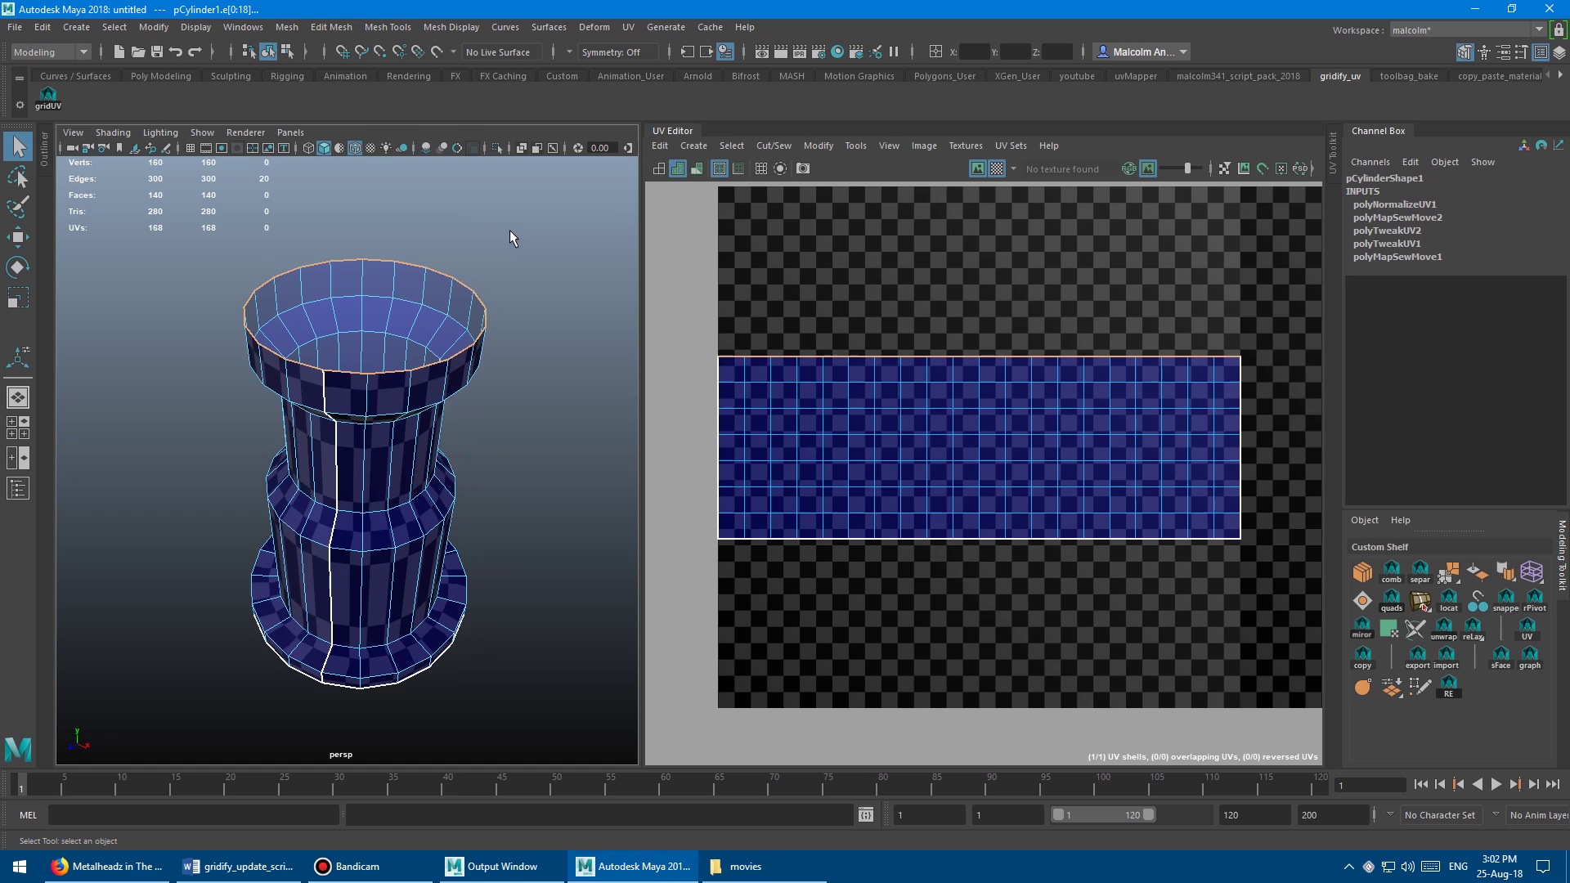
shift+right_click(510, 235)
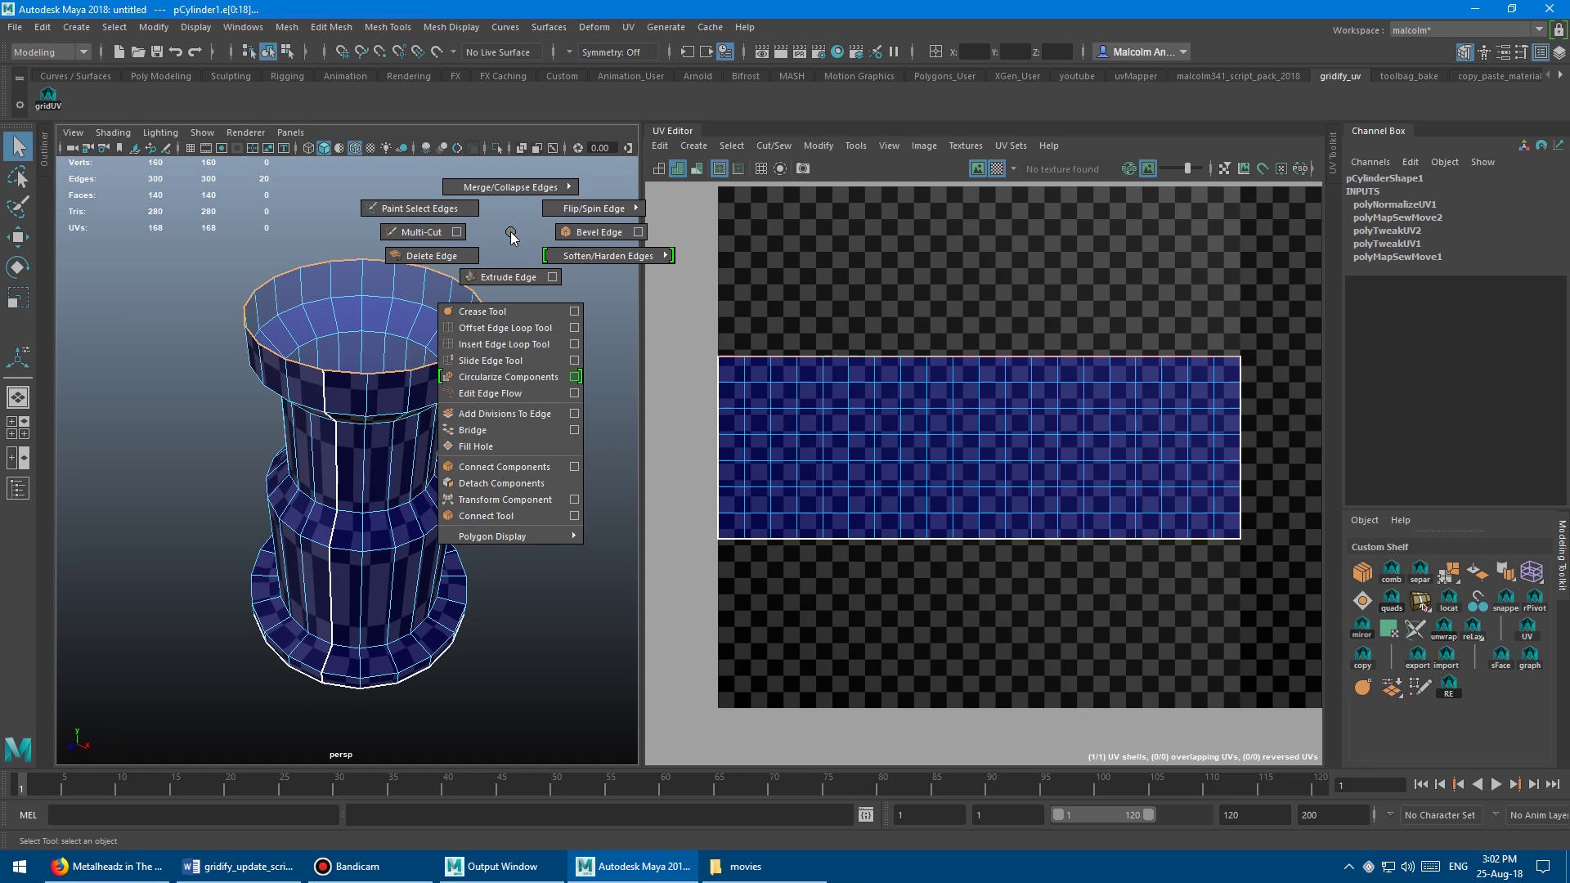
click(507, 445)
alt+drag(411, 479, 401, 370)
key(g)
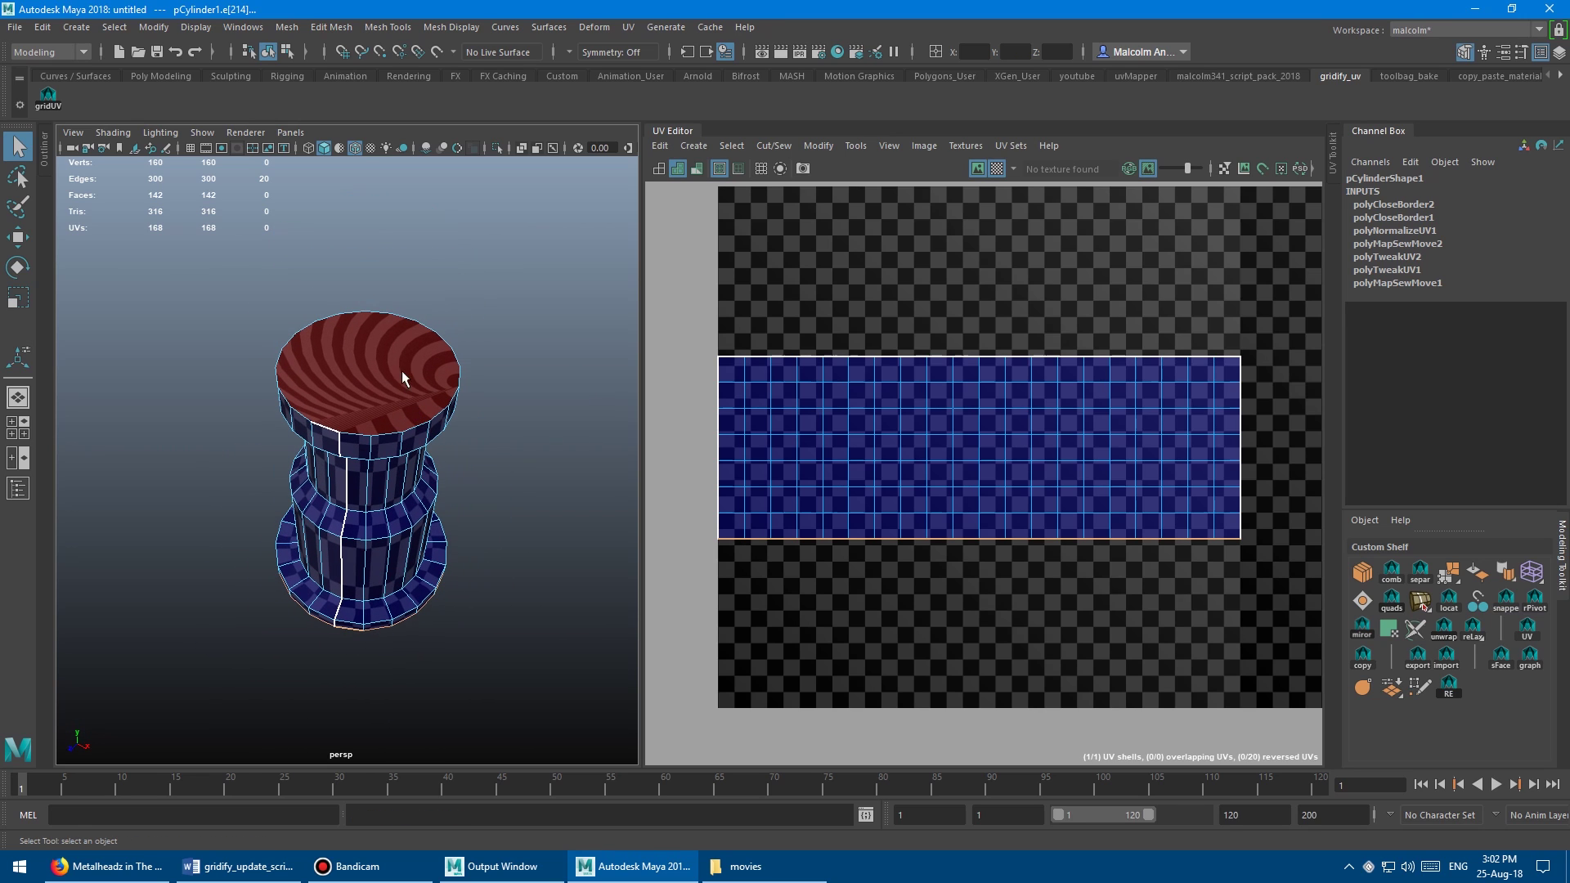
Return the capped tower to object mode and clear its construction history.
alt+middle_drag(352, 372, 358, 347)
mouse_move(358, 346)
alt+right_down()
mouse_move(431, 352)
mouse_move(366, 361)
alt+right_up()
mouse_move(365, 361)
alt+mouse_down()
mouse_move(410, 350)
mouse_move(379, 360)
mouse_move(390, 371)
alt+mouse_up()
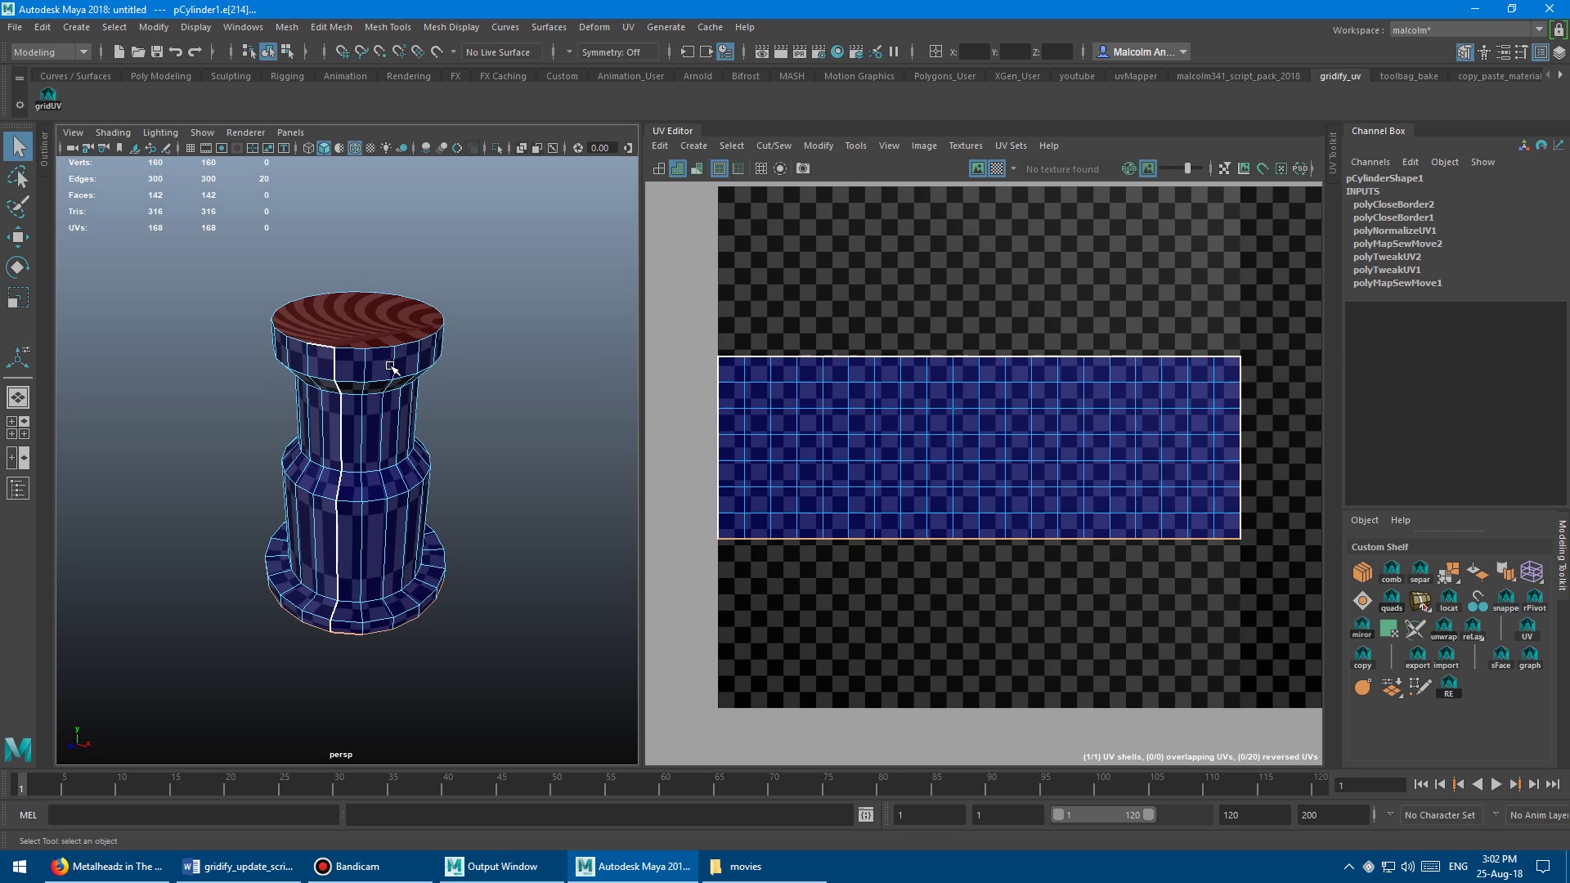
key(F8)
key(w)
alt+right_drag(425, 359, 486, 358)
key(q)
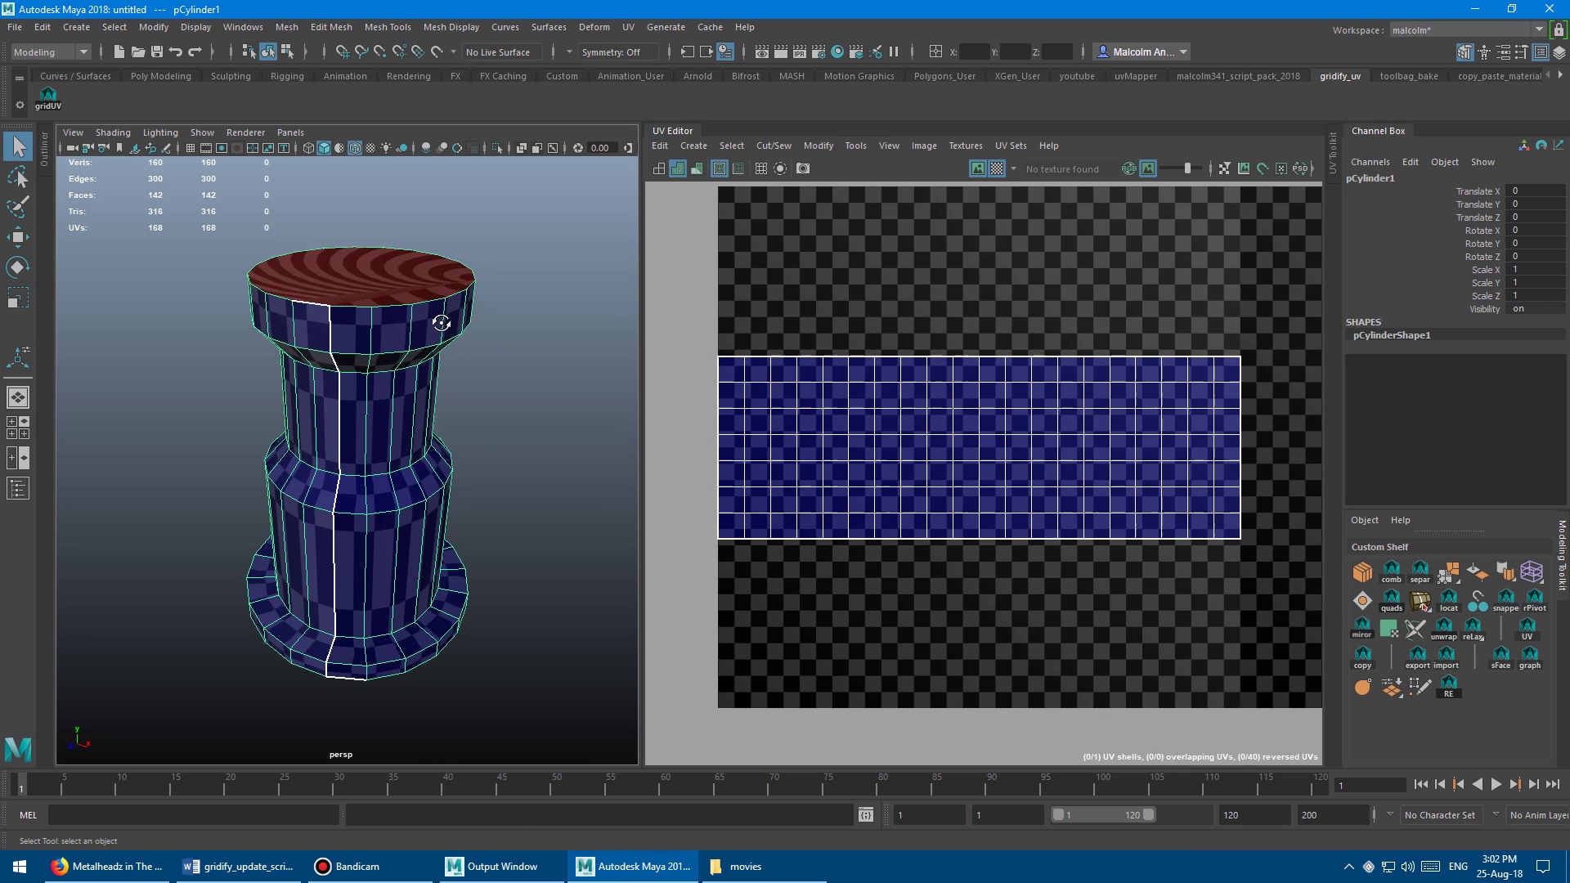
Delete all of the capped tower's UVs in the UV Editor.
alt+drag(441, 323, 443, 353)
ctrl+right_drag(794, 372, 900, 366)
alt+right_drag(997, 366, 784, 390)
drag(764, 291, 1234, 537)
key(Delete)
right_drag(370, 378, 490, 382)
alt+drag(369, 408, 366, 390)
scroll(368, 384, down, 3)
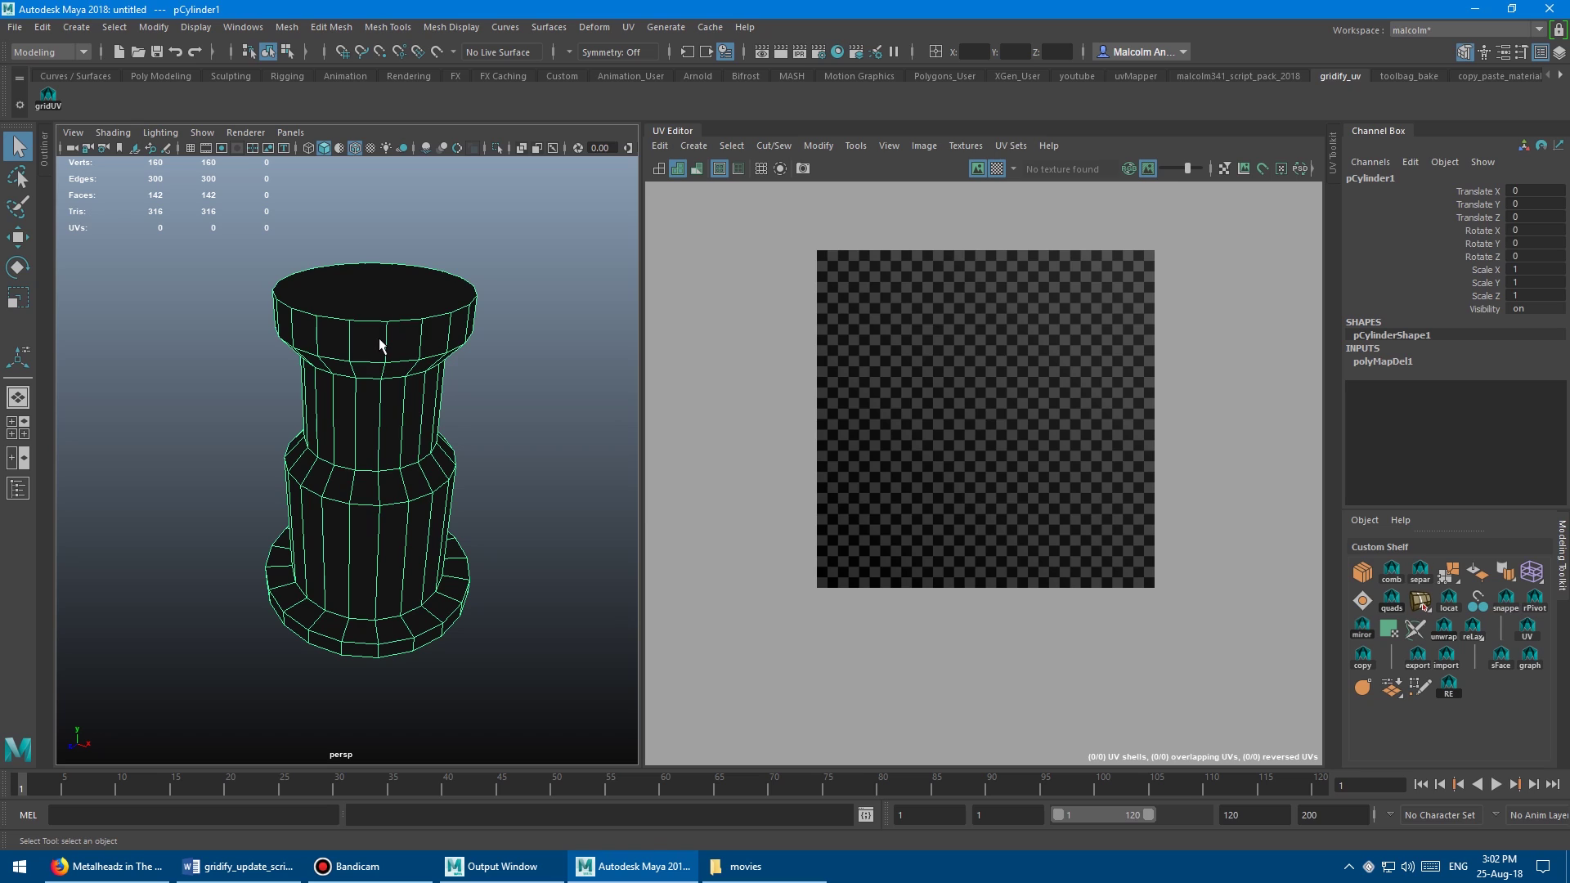
Select the capped tower's top and bottom rim edge loops, one vertical edge run between them, and all of its faces.
right_drag(379, 340, 441, 360)
alt+drag(414, 382, 371, 418)
double_click(362, 410)
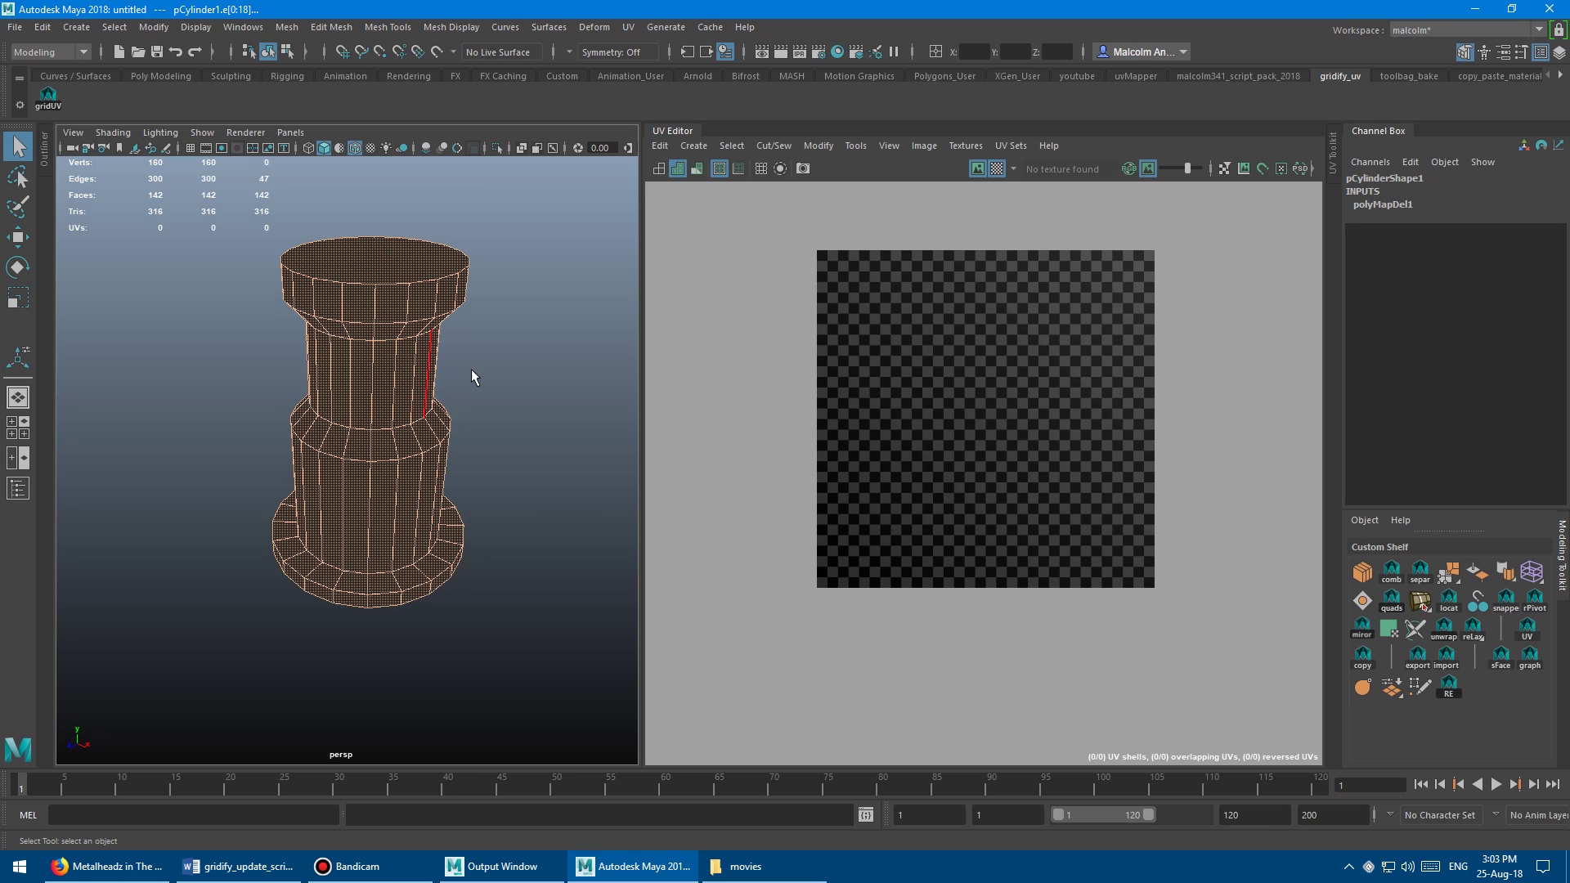
Remove the top and bottom cap faces from the tower's face selection, keeping the border edges selected.
alt+right_drag(472, 374, 403, 347)
alt+drag(402, 346, 464, 434)
ctrl+click(381, 325)
ctrl+click(410, 486)
alt+right_drag(464, 434, 495, 414)
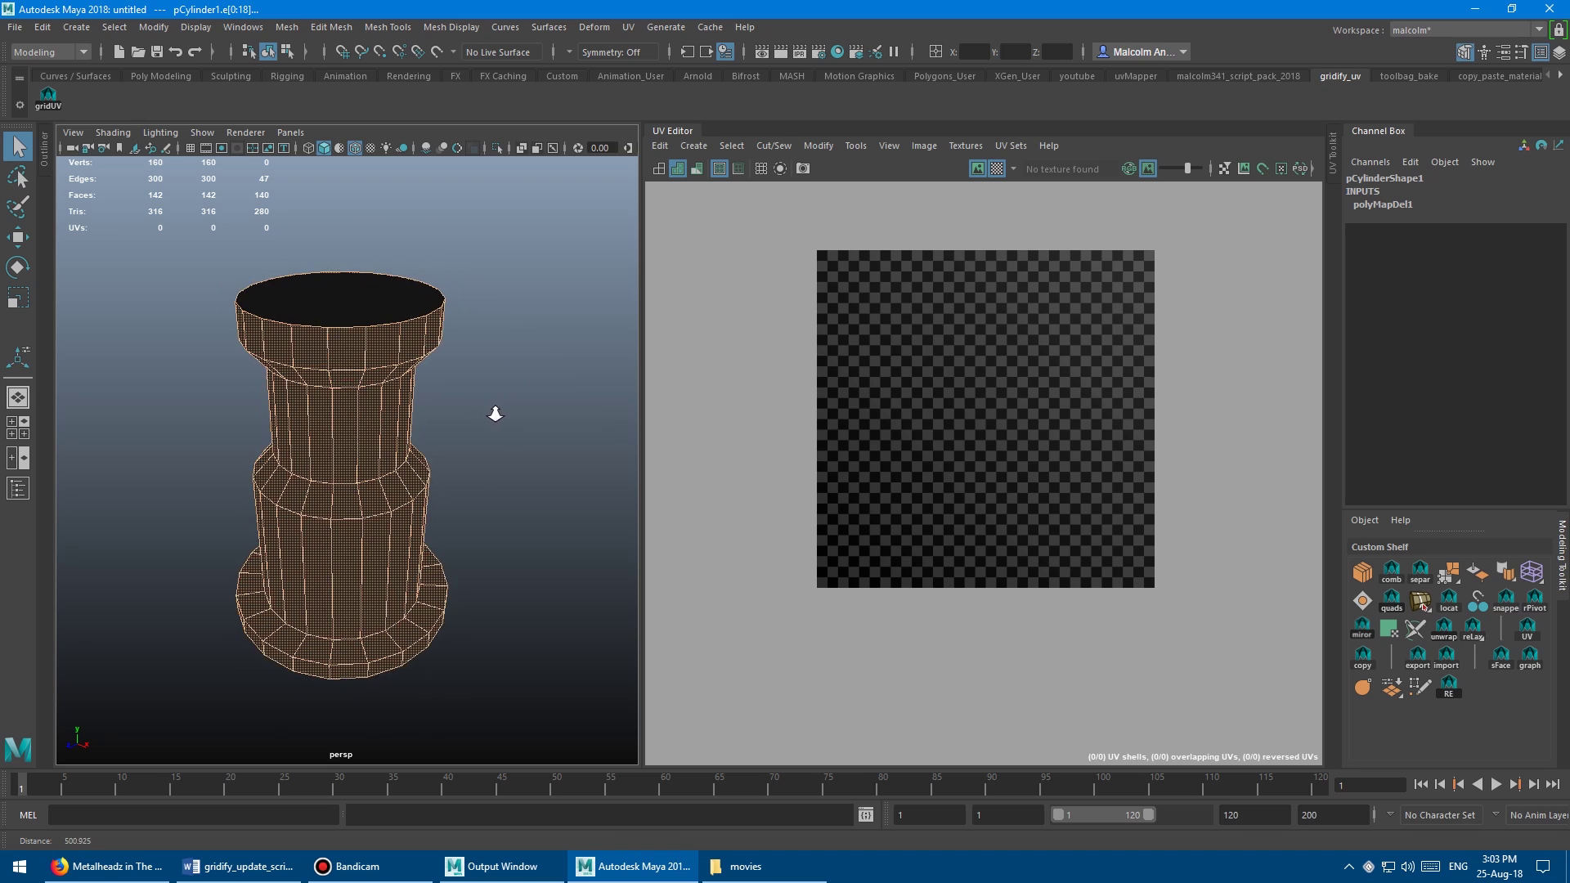
Gridify the tower's wall UVs with the gridUV script and inspect the layout in the UV Editor.
click(48, 96)
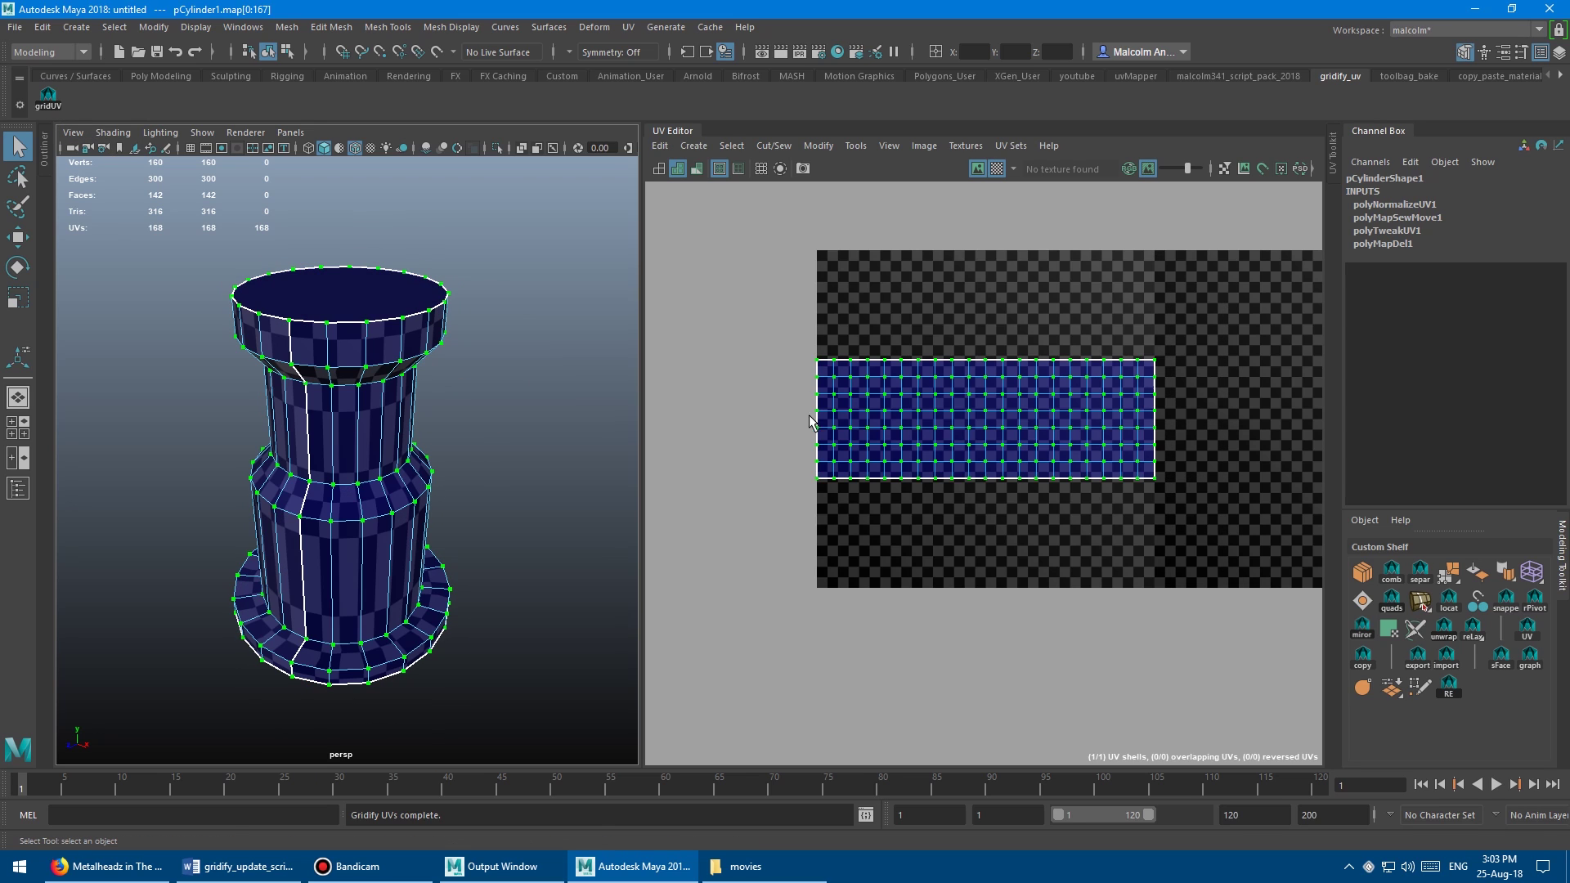
alt+middle_drag(835, 432, 815, 443)
alt+right_drag(815, 442, 897, 438)
alt+middle_drag(897, 438, 855, 404)
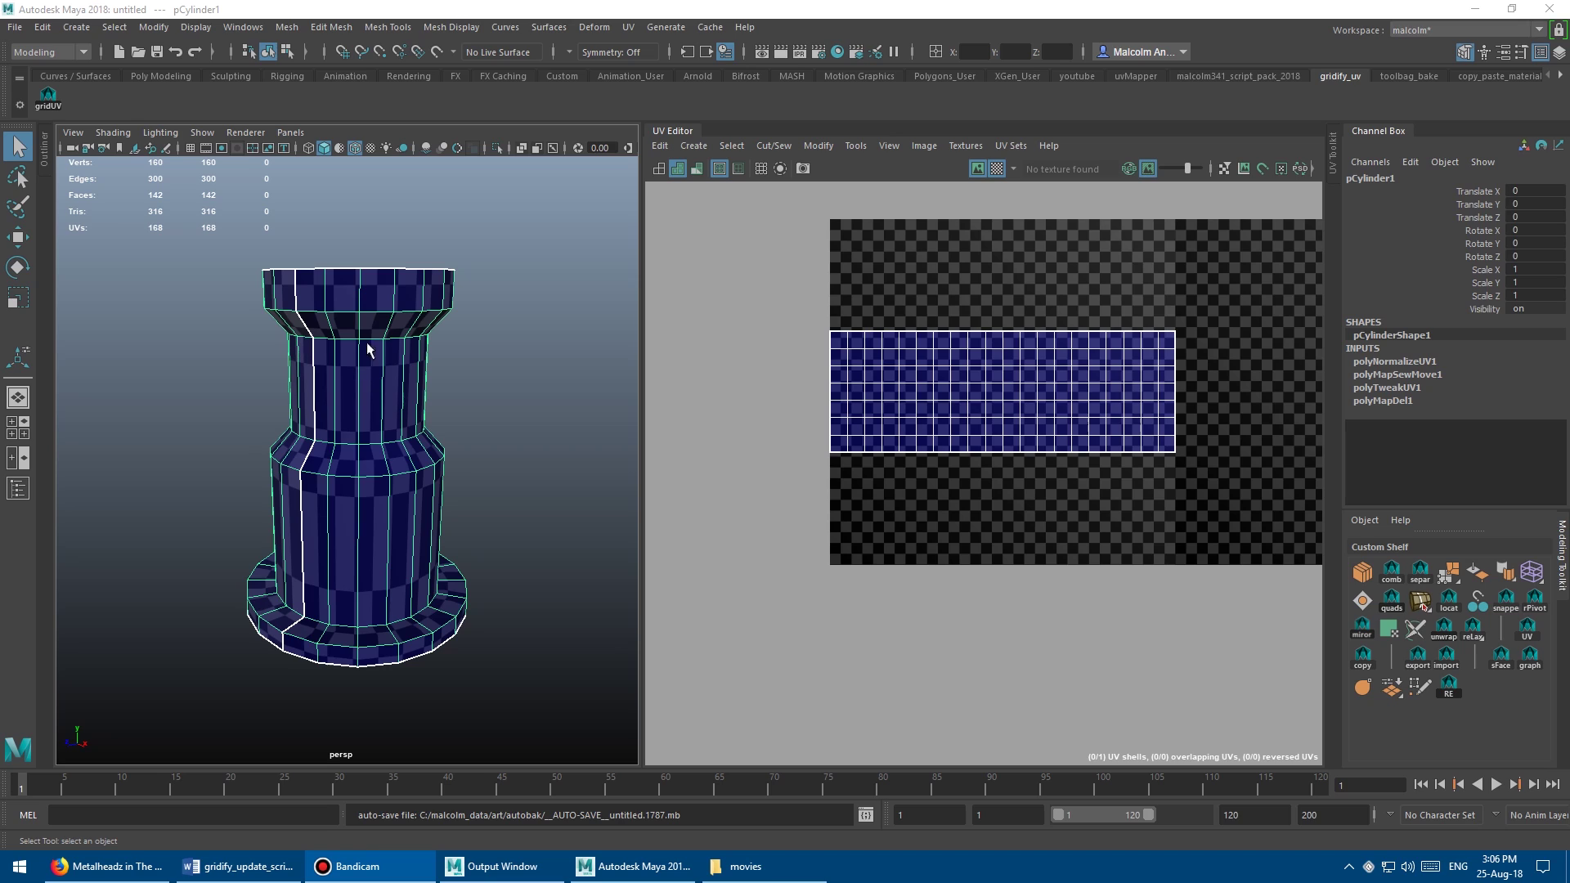
Select the neck band's upper and lower edge loops, one vertical edge between them, and the band's ring of faces.
right_drag(366, 362, 405, 385)
click(372, 343)
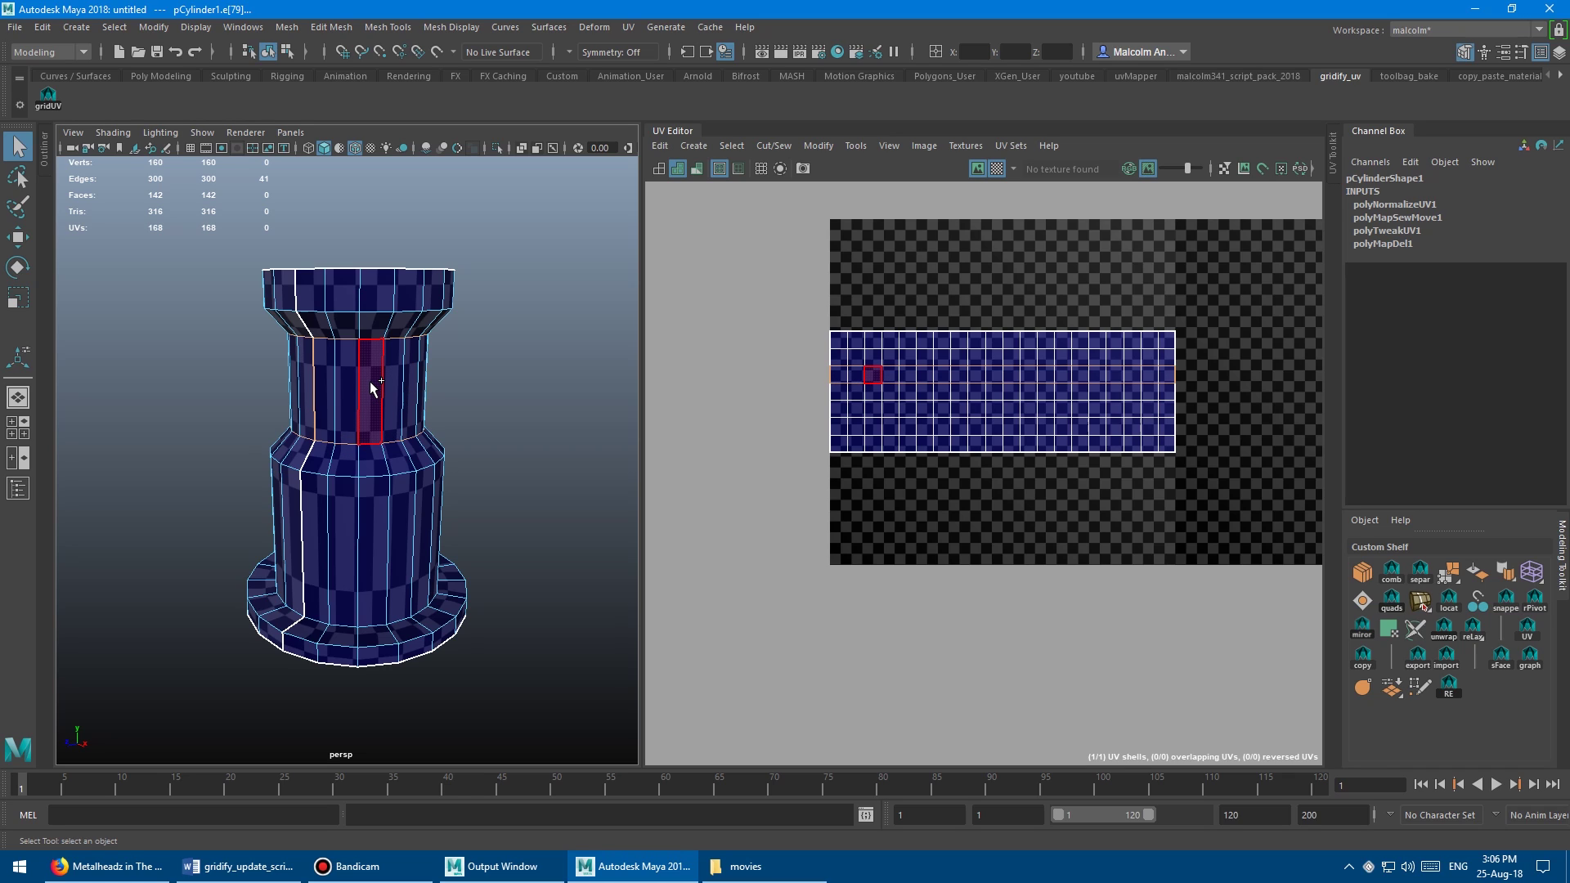
double_click(348, 389)
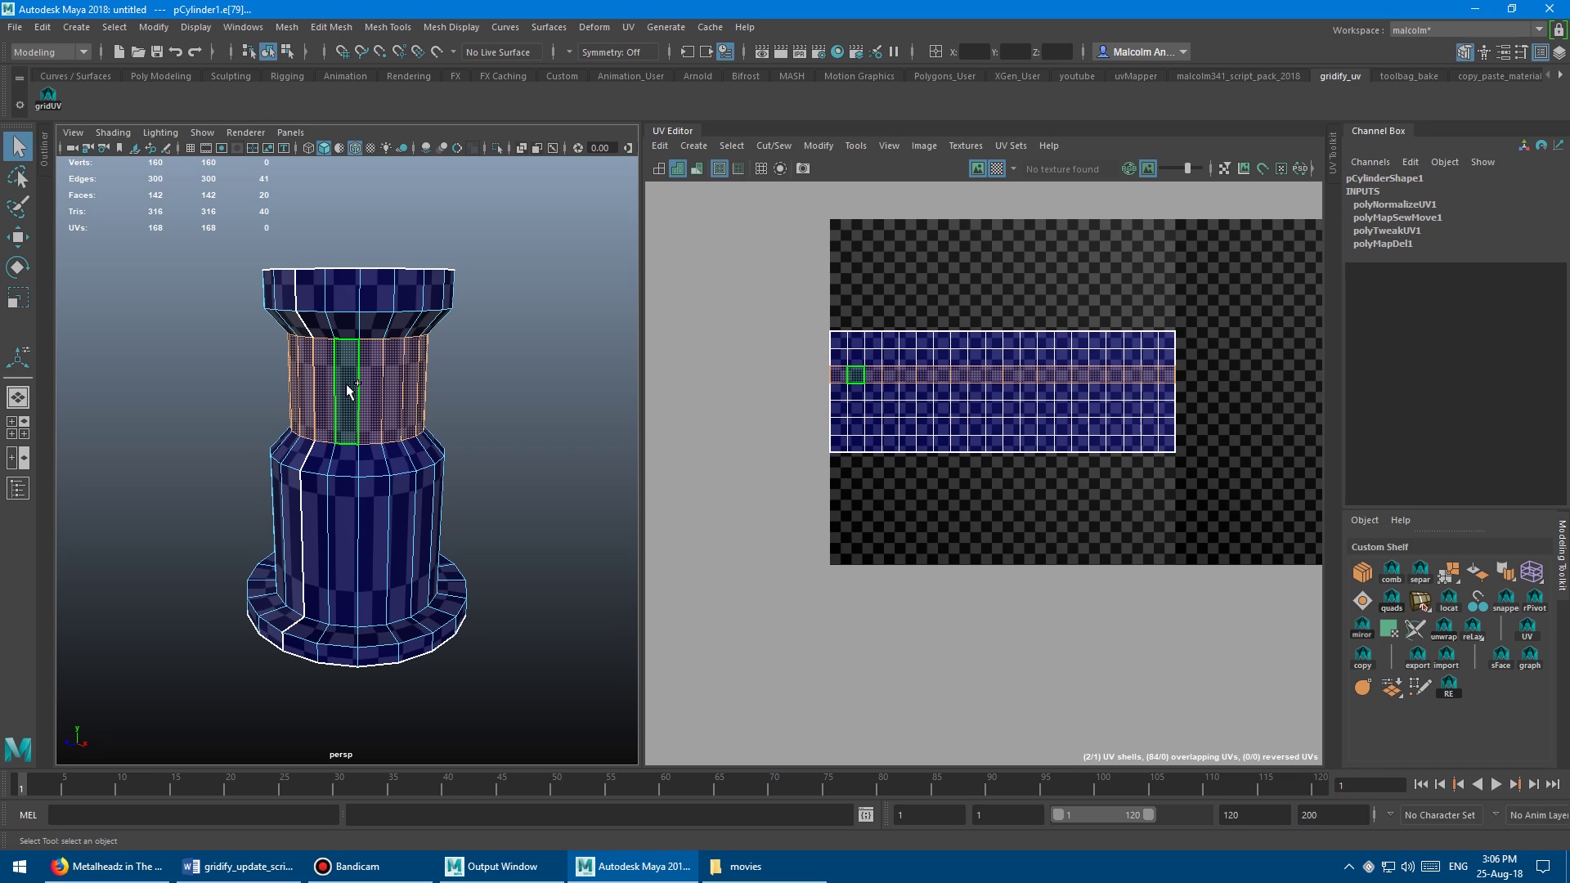
Gridify the neck band's UVs with the gridUV script and move its UV shell downward, away from the tower's other shells.
click(48, 95)
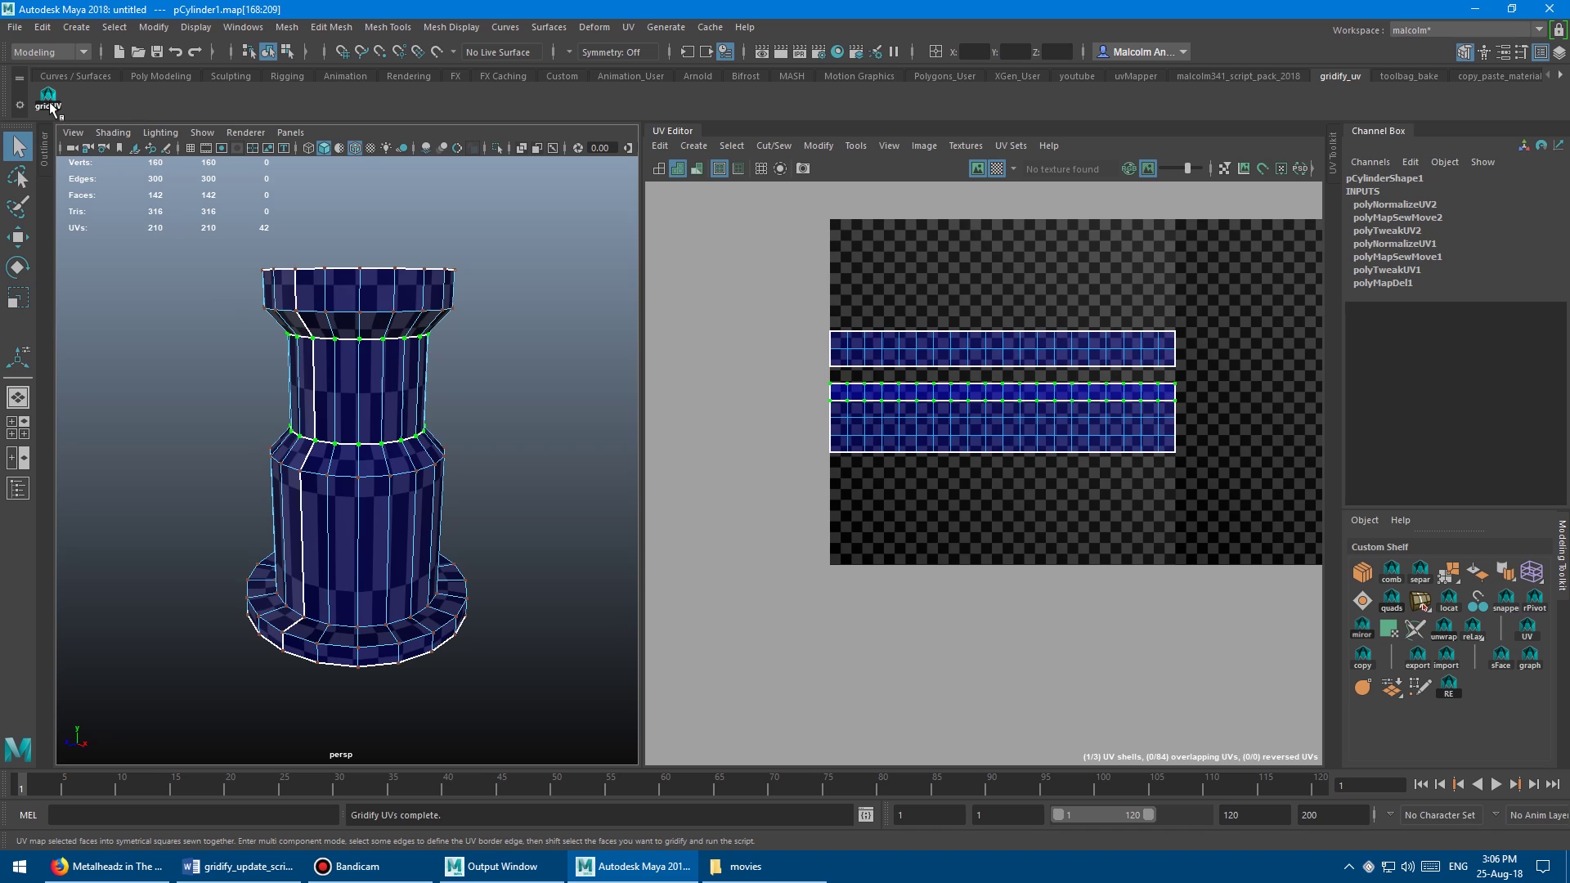
key(w)
middle_drag(826, 408, 832, 503)
alt+drag(472, 420, 350, 553)
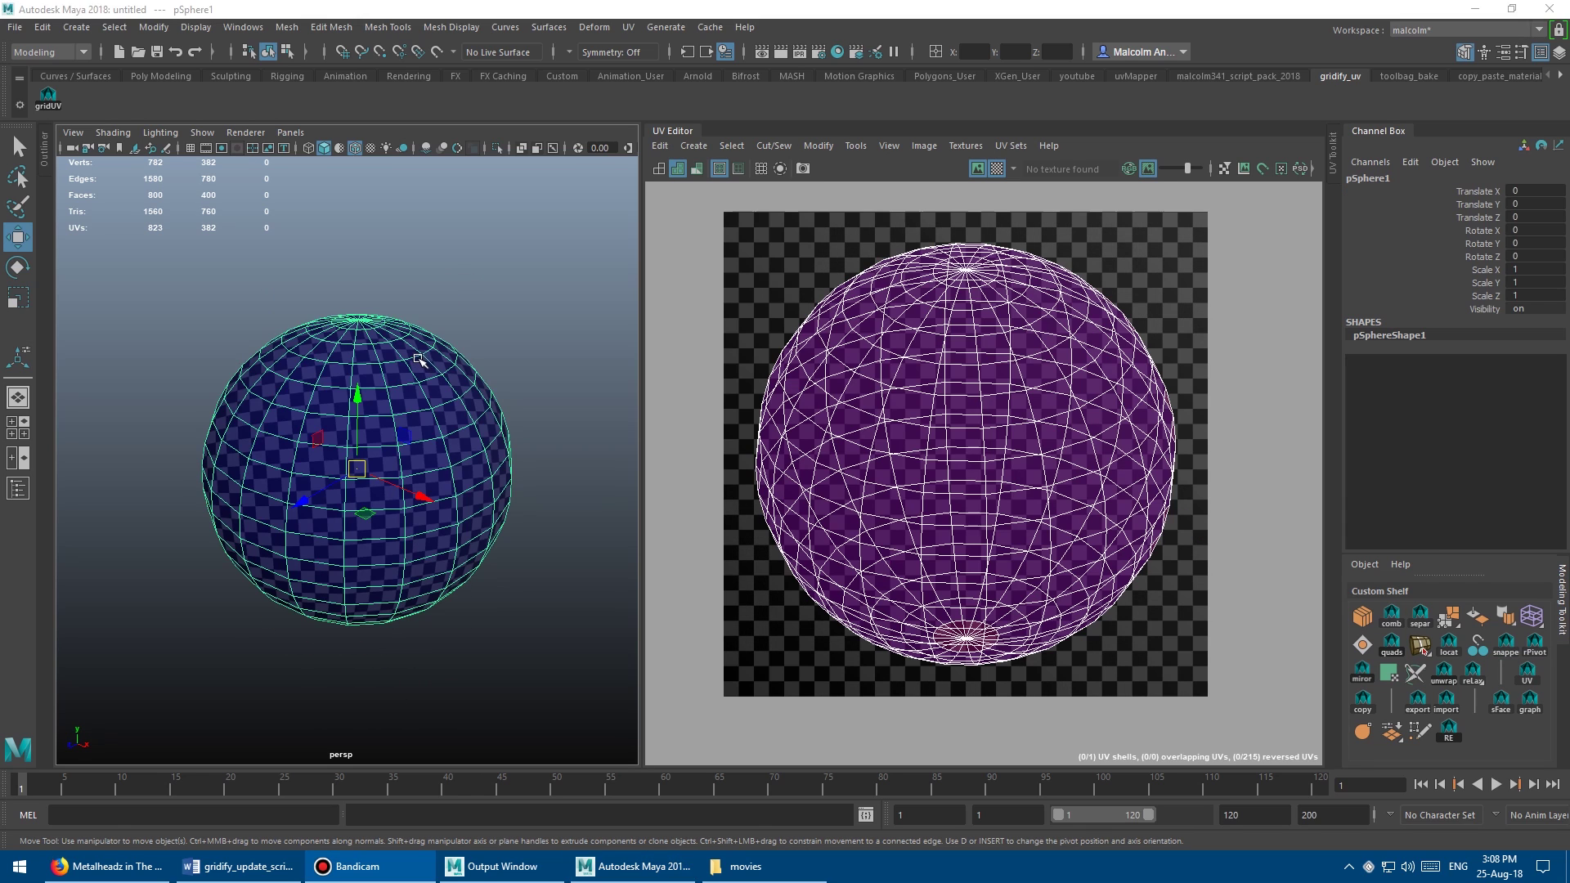
Select one vertical and two horizontal edge loops on the sphere's upper half as UV borders.
alt+drag(420, 351, 460, 366)
alt+right_drag(460, 364, 474, 369)
alt+drag(474, 368, 443, 368)
mouse_move(443, 368)
alt+right_down()
mouse_move(414, 358)
mouse_move(427, 362)
alt+right_up()
alt+drag(427, 362, 417, 349)
scroll(417, 356, up, 1)
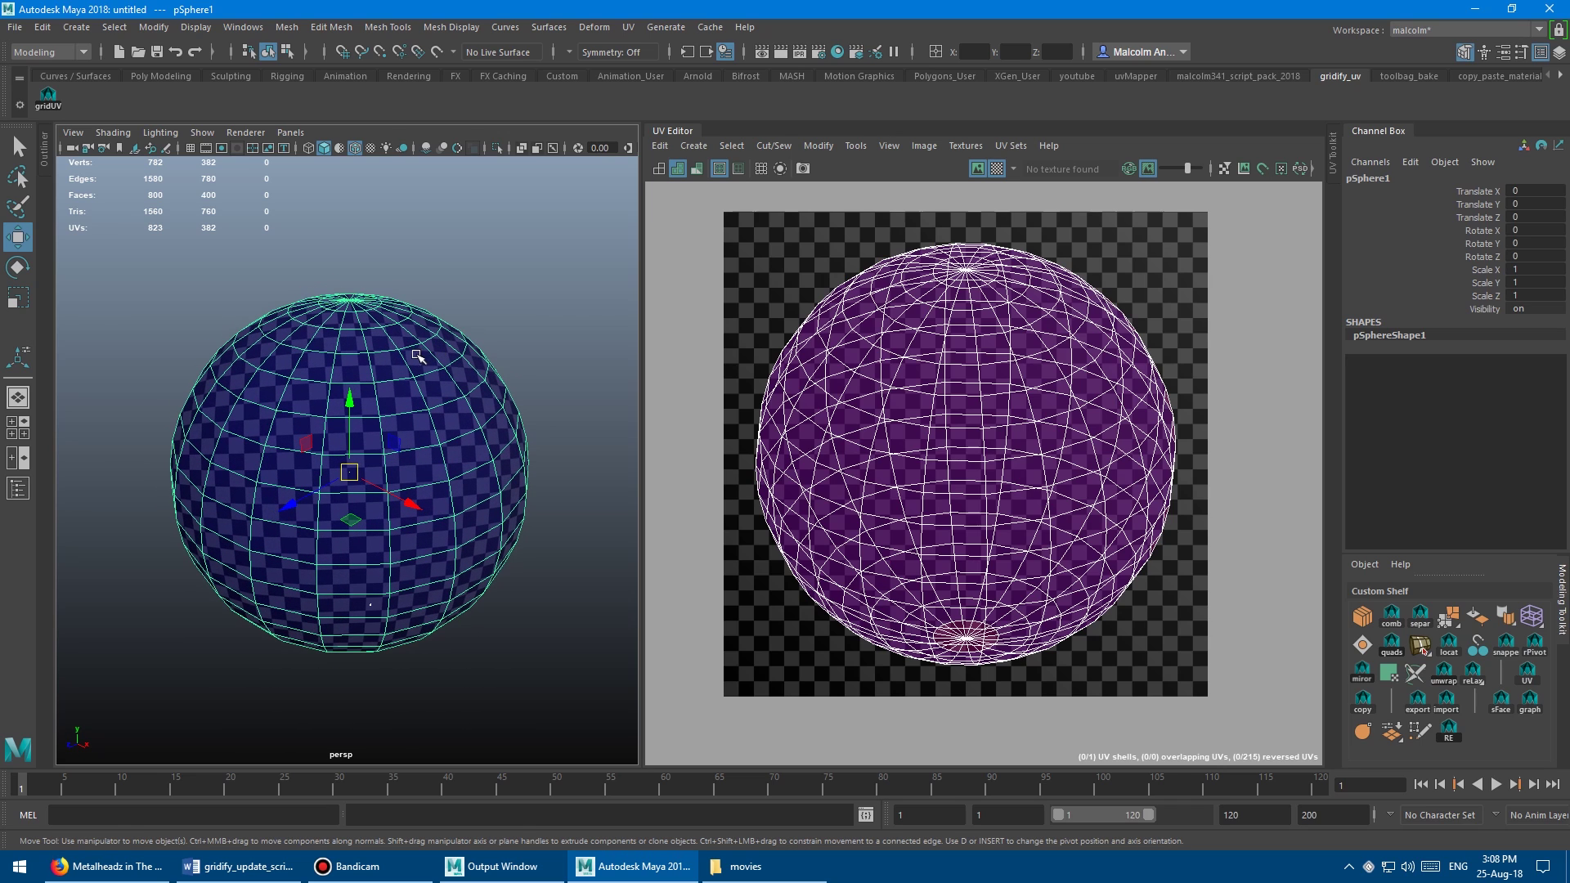
key(q)
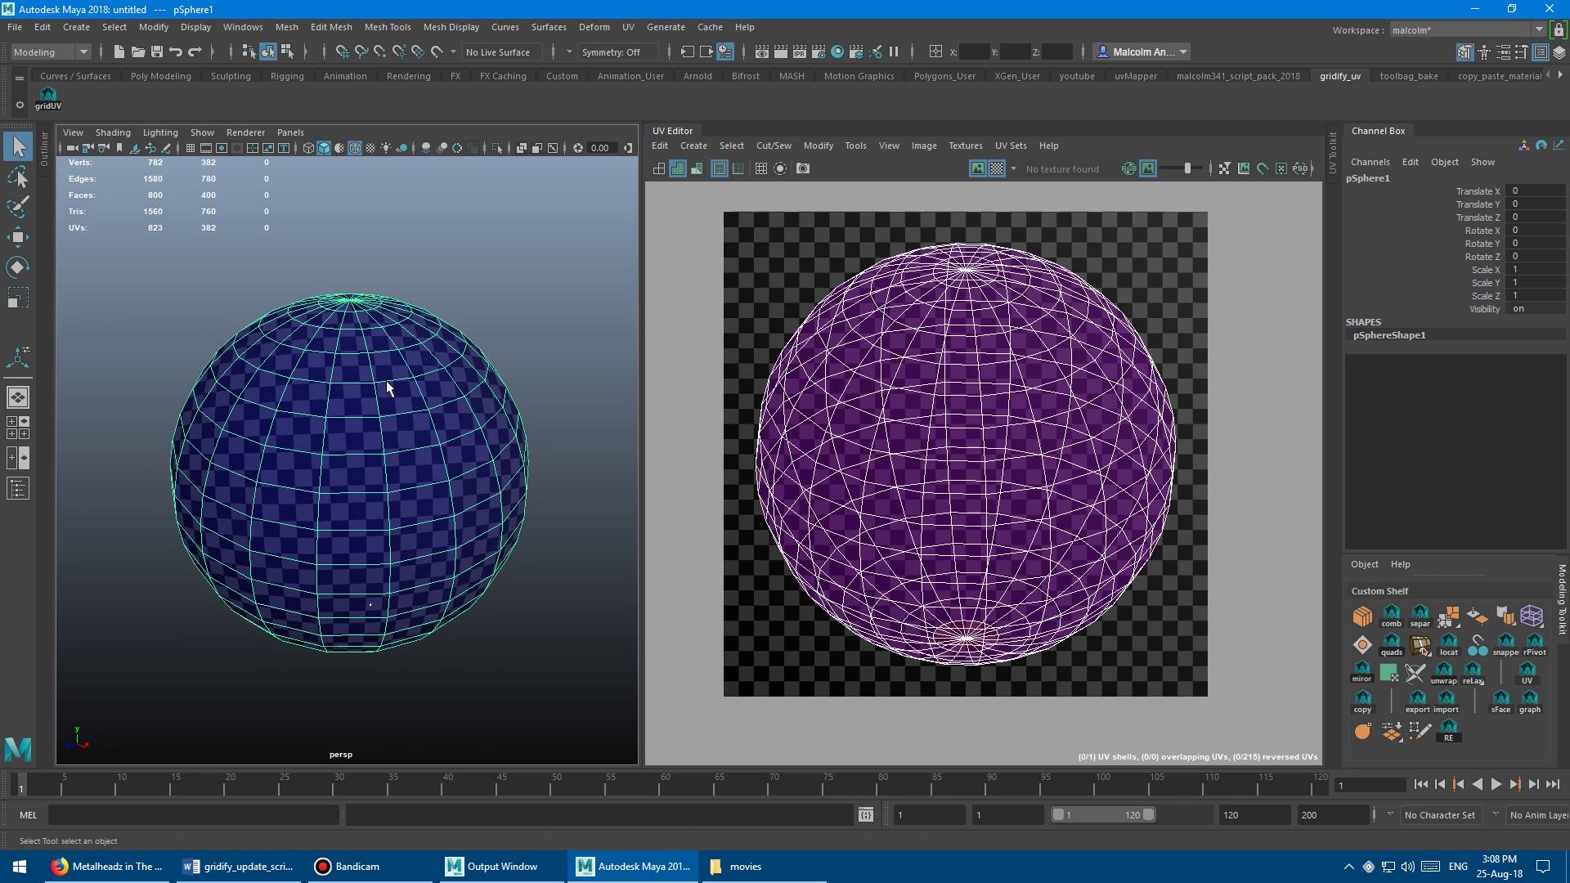
mouse_move(406, 384)
right_down()
mouse_move(458, 415)
mouse_move(406, 391)
right_up()
scroll(417, 380, up, 3)
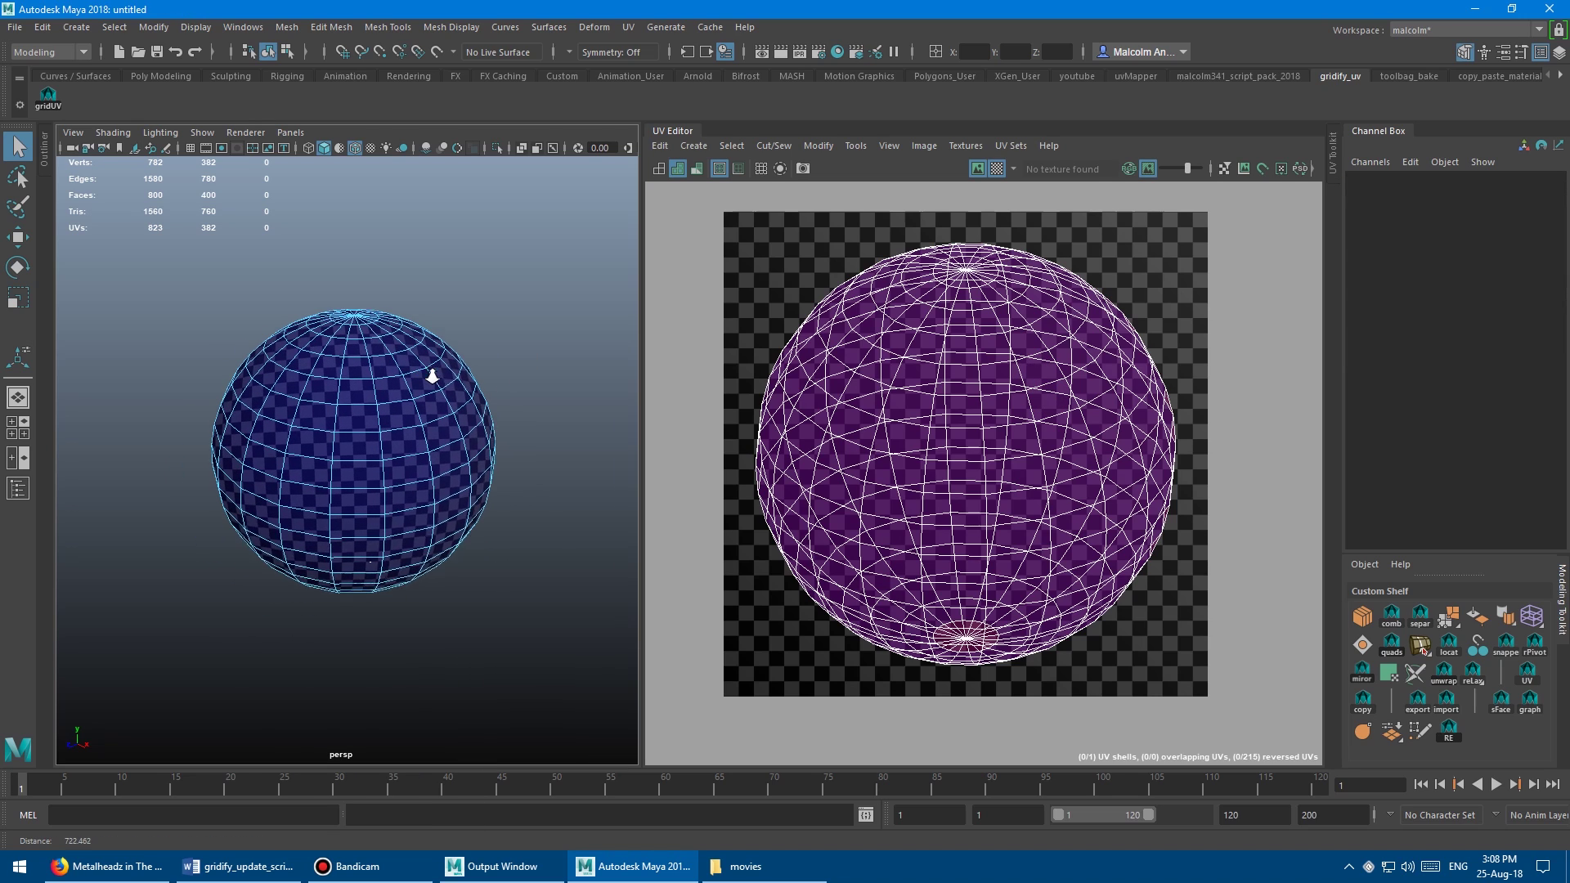
double_click(357, 365)
alt+drag(356, 369, 333, 456)
shift+double_click(360, 476)
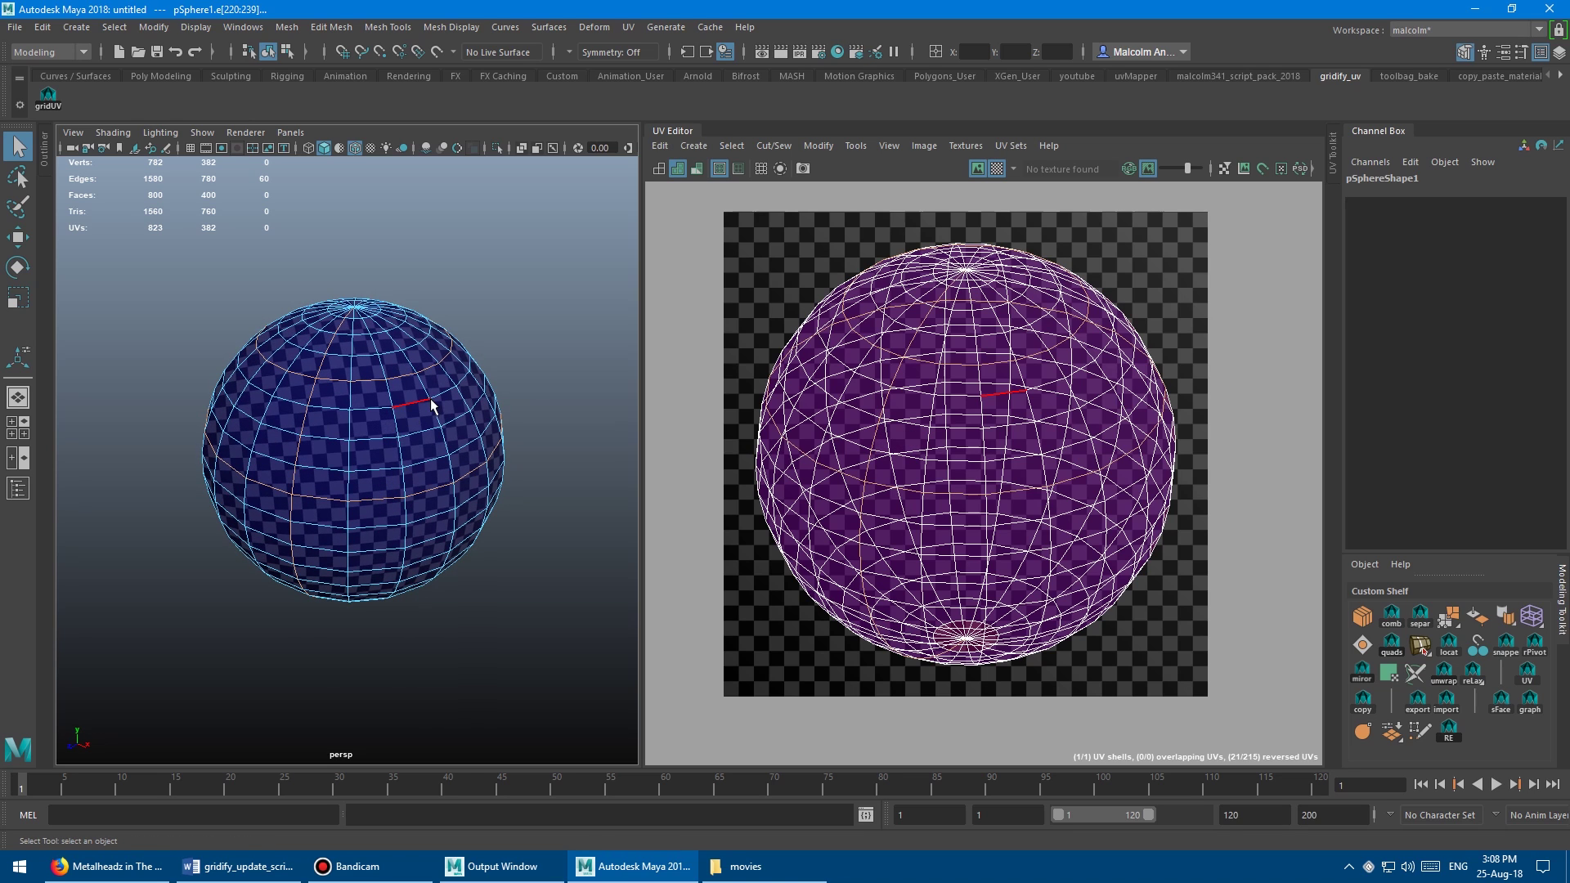
Add the four face rings between the sphere's two selected horizontal edge loops to the selection.
mouse_move(431, 404)
alt+mouse_down()
mouse_move(421, 449)
mouse_move(416, 310)
mouse_move(410, 385)
mouse_move(445, 396)
alt+mouse_up()
scroll(417, 376, up, 2)
right_click(408, 375)
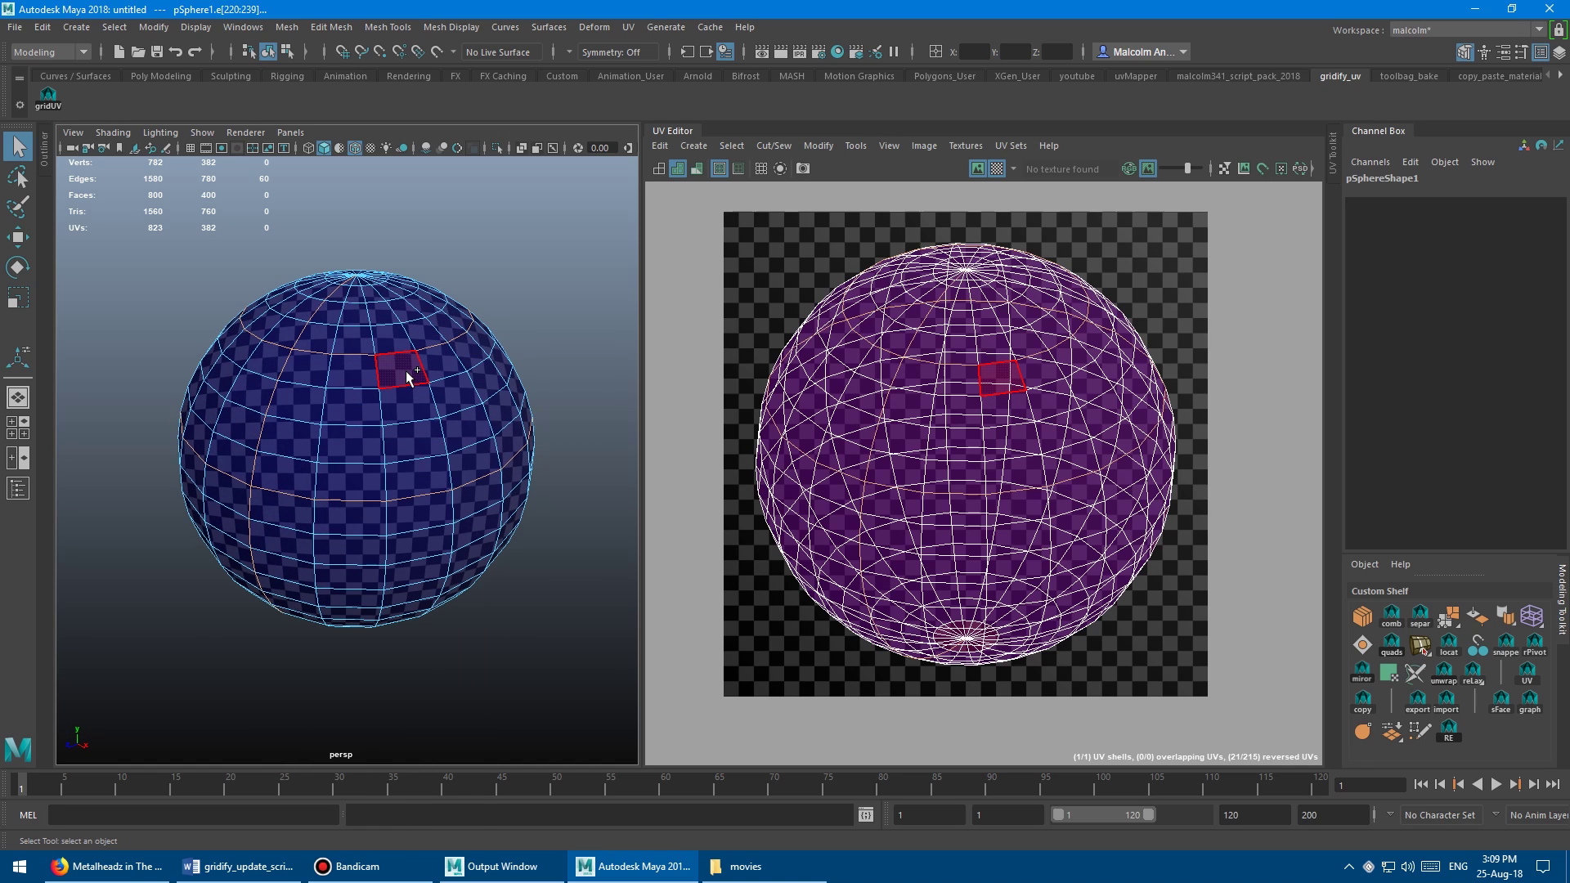
shift+click(405, 370)
shift+double_click(358, 371)
shift+click(347, 398)
shift+double_click(401, 402)
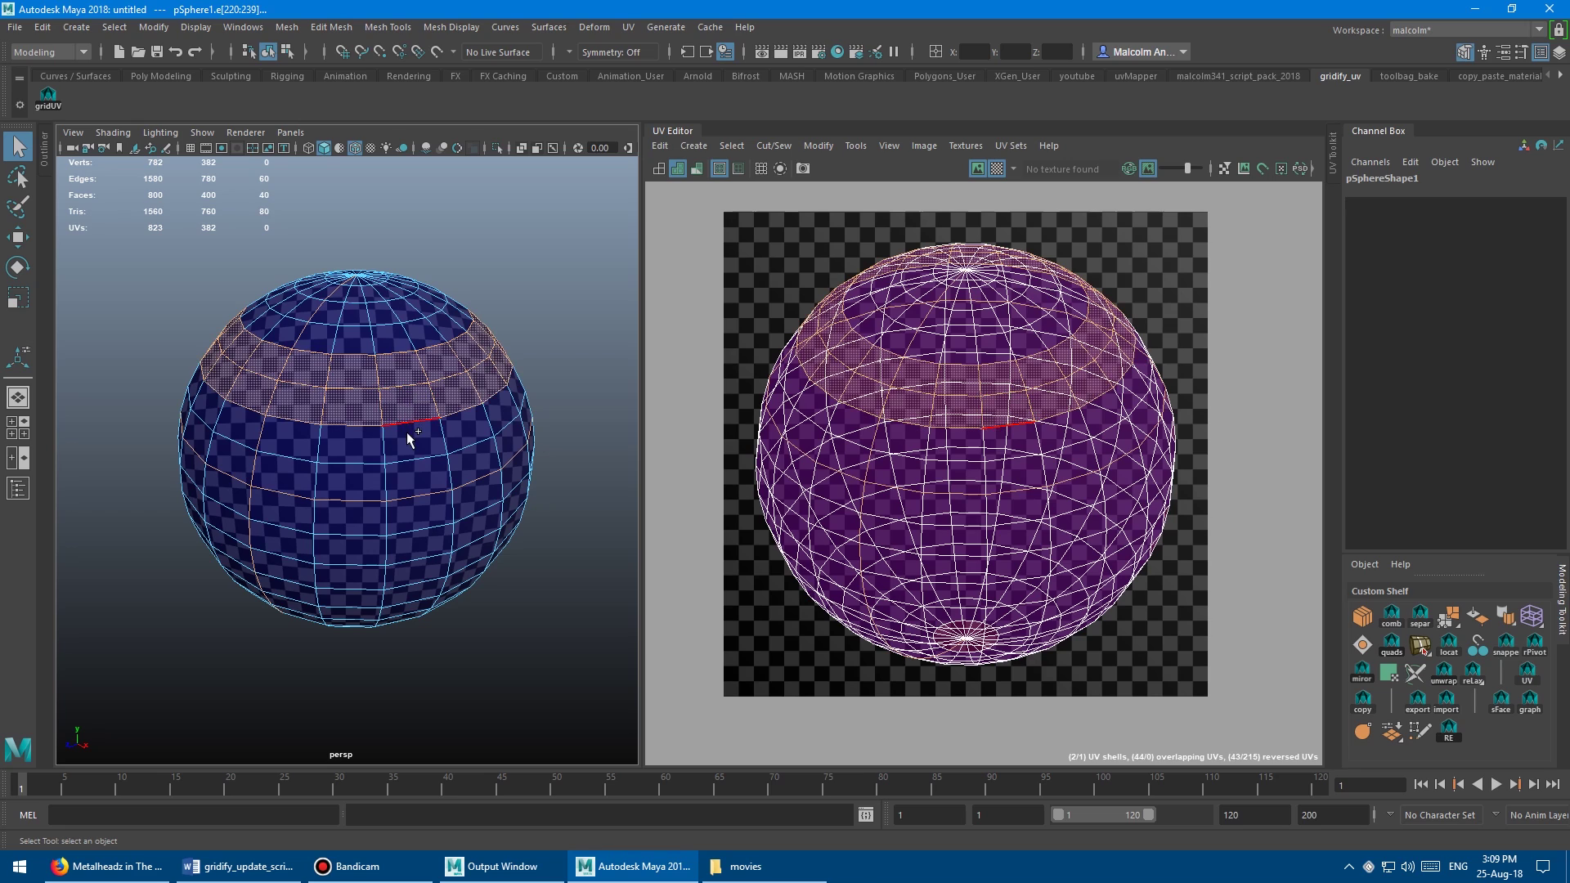
shift+double_click(402, 437)
key(ctrl+z)
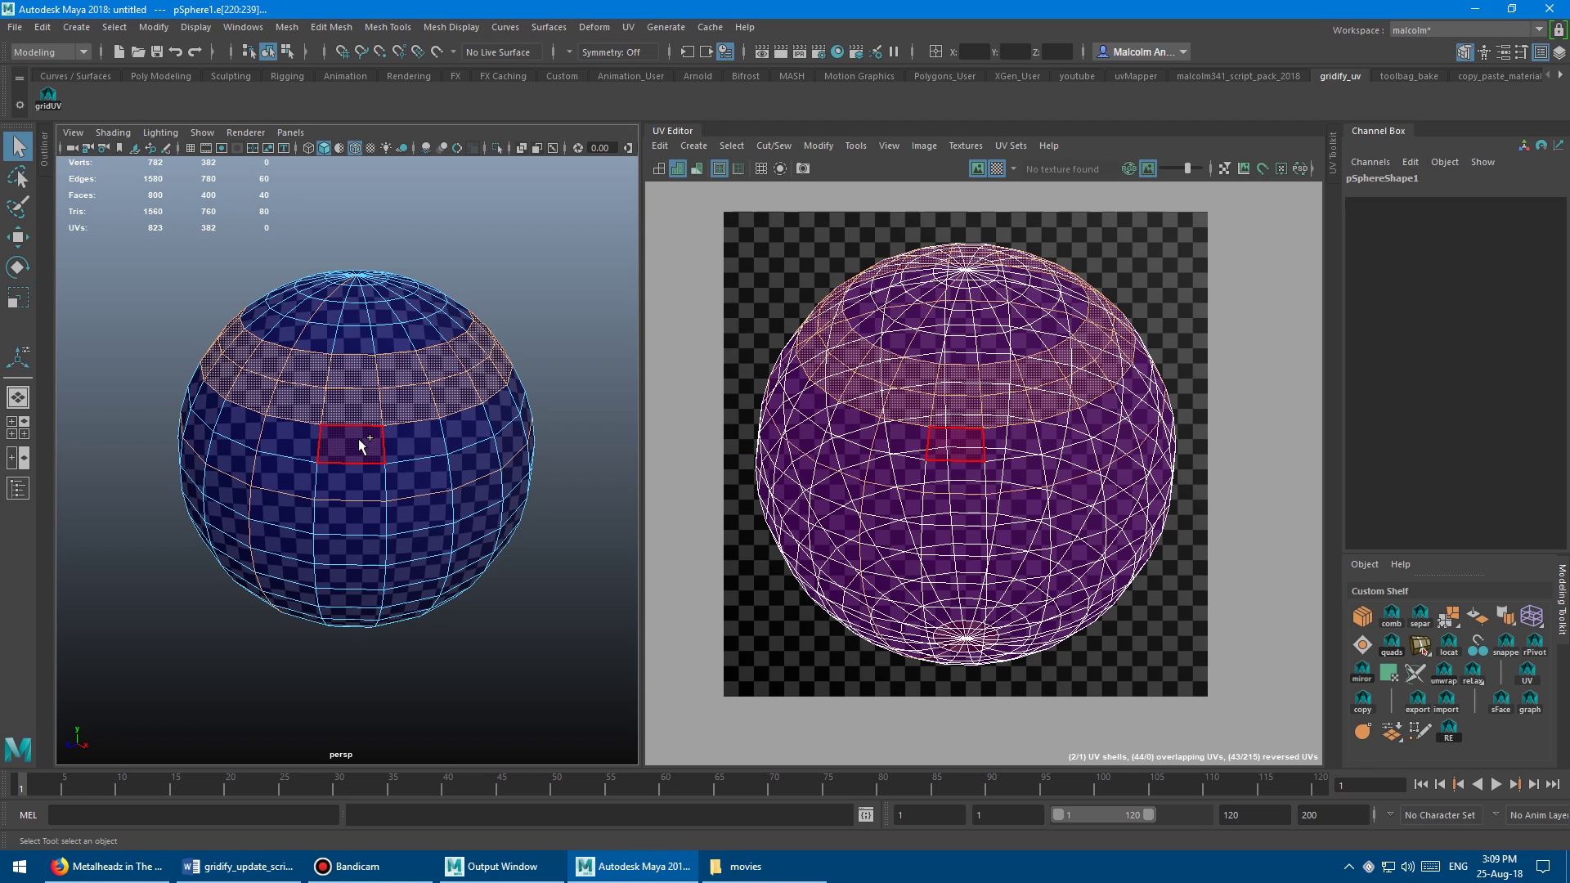
shift+double_click(412, 439)
shift+click(347, 473)
shift+double_click(410, 475)
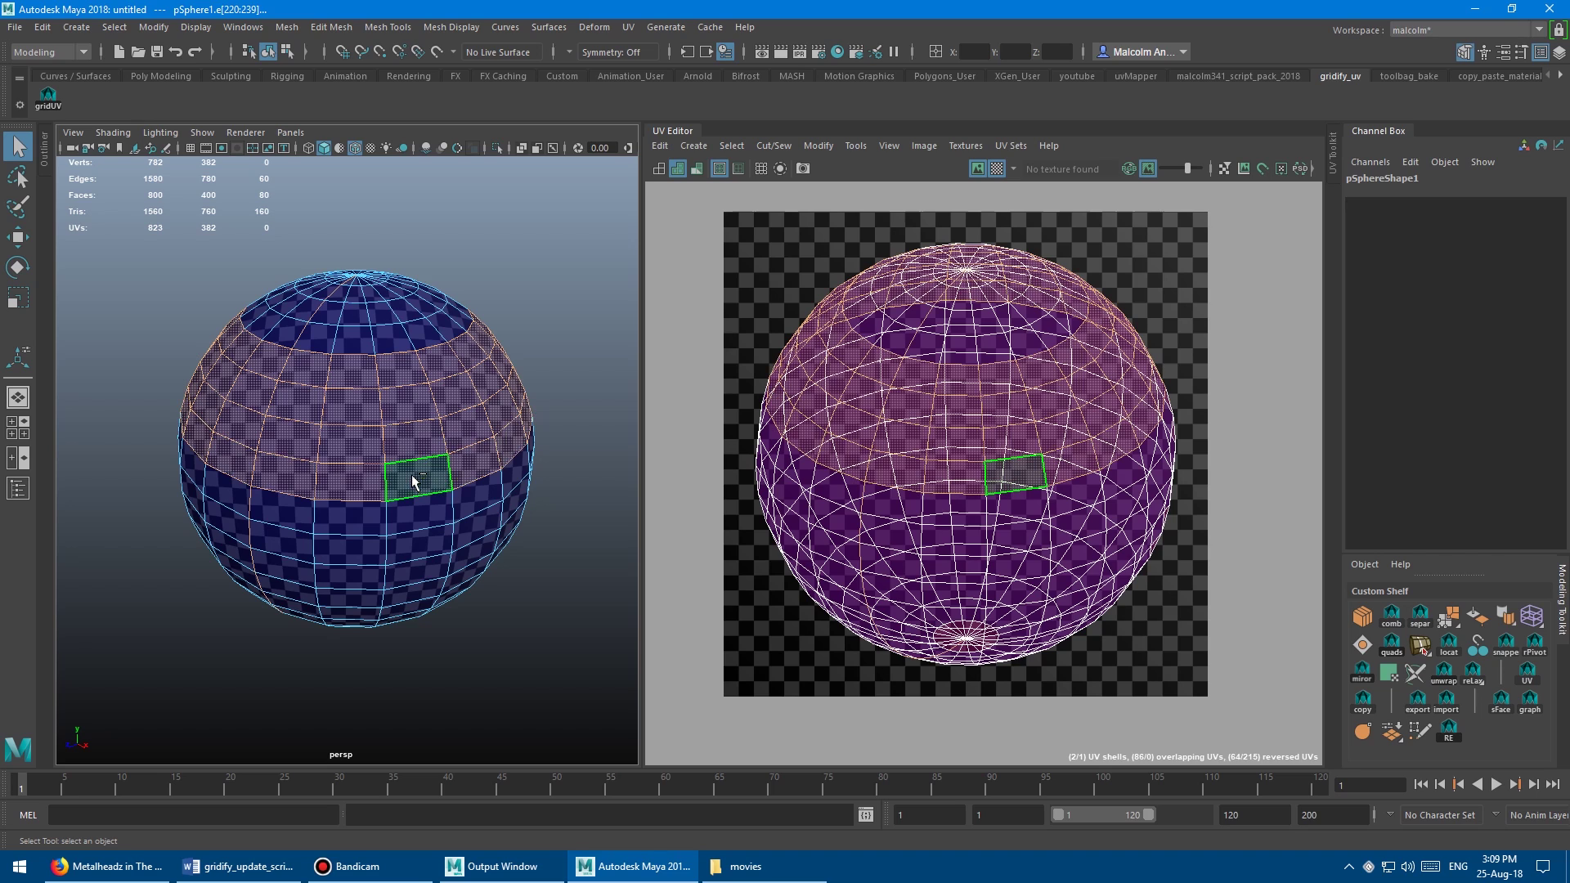
Gridify the UVs of the sphere's selected band with the gridUV script and inspect the layout in the UV Editor.
alt+right_drag(470, 379, 410, 371)
alt+drag(409, 371, 415, 399)
alt+right_drag(415, 399, 434, 386)
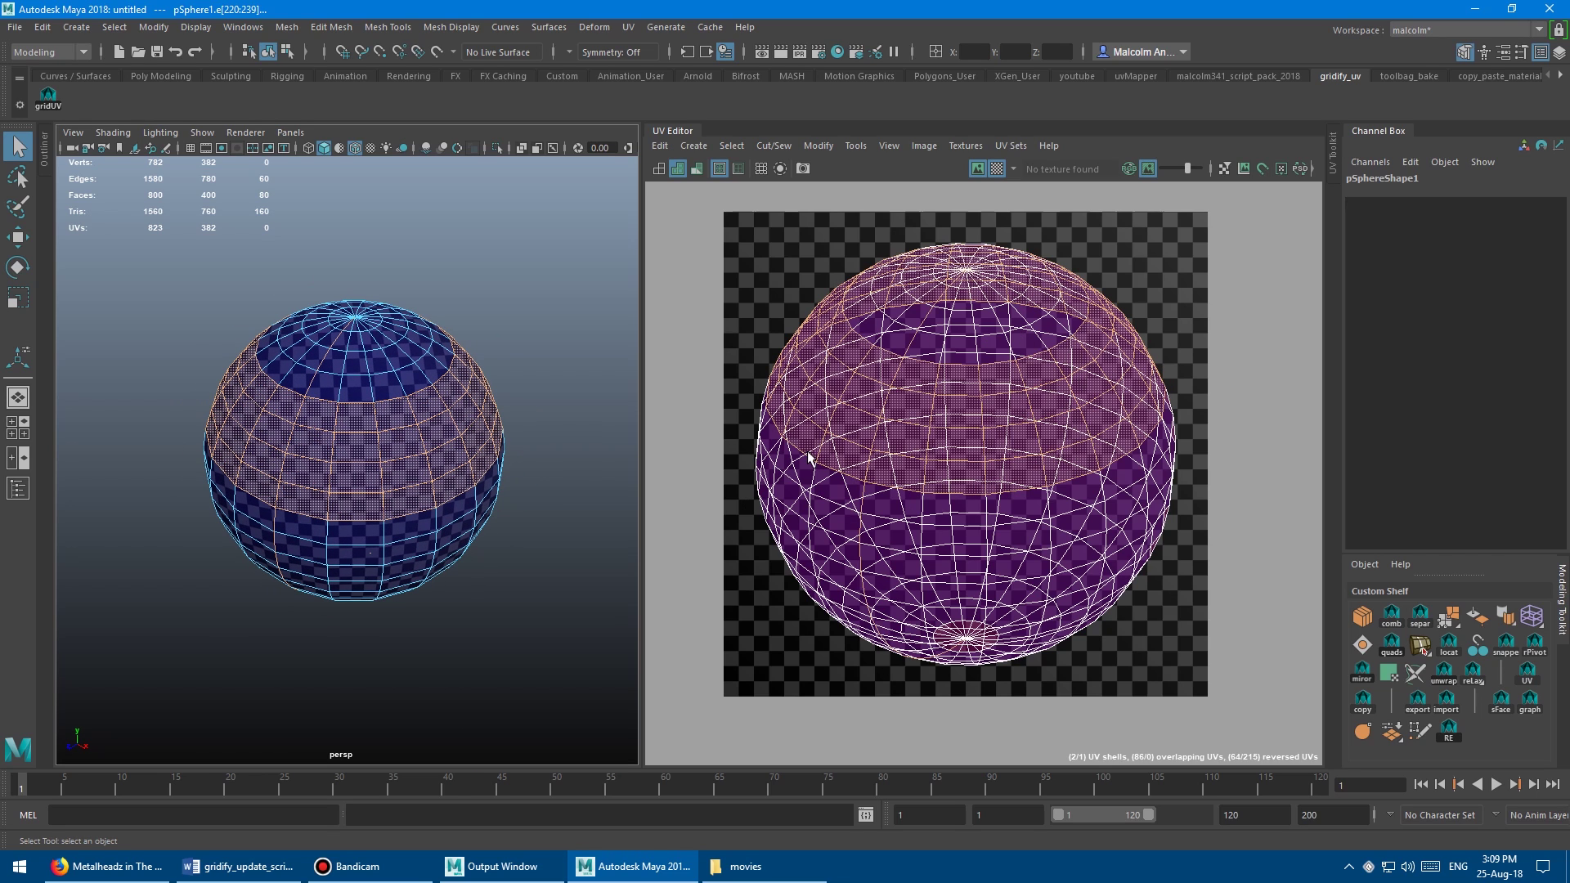
scroll(884, 419, up, 1)
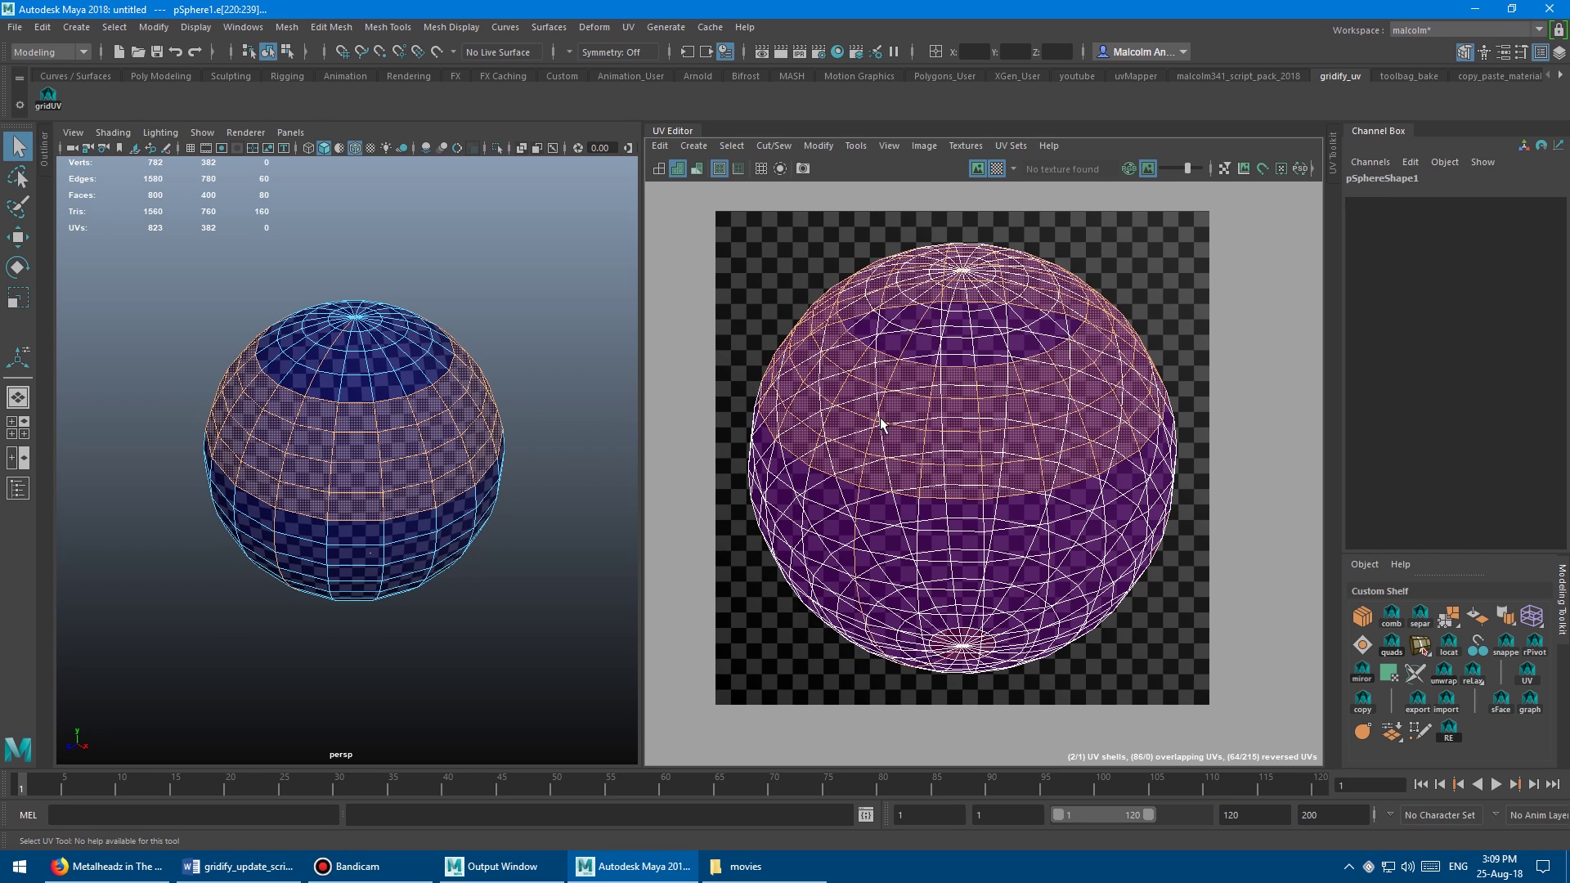
click(49, 100)
alt+right_drag(943, 368, 809, 499)
alt+middle_drag(809, 499, 873, 610)
key(w)
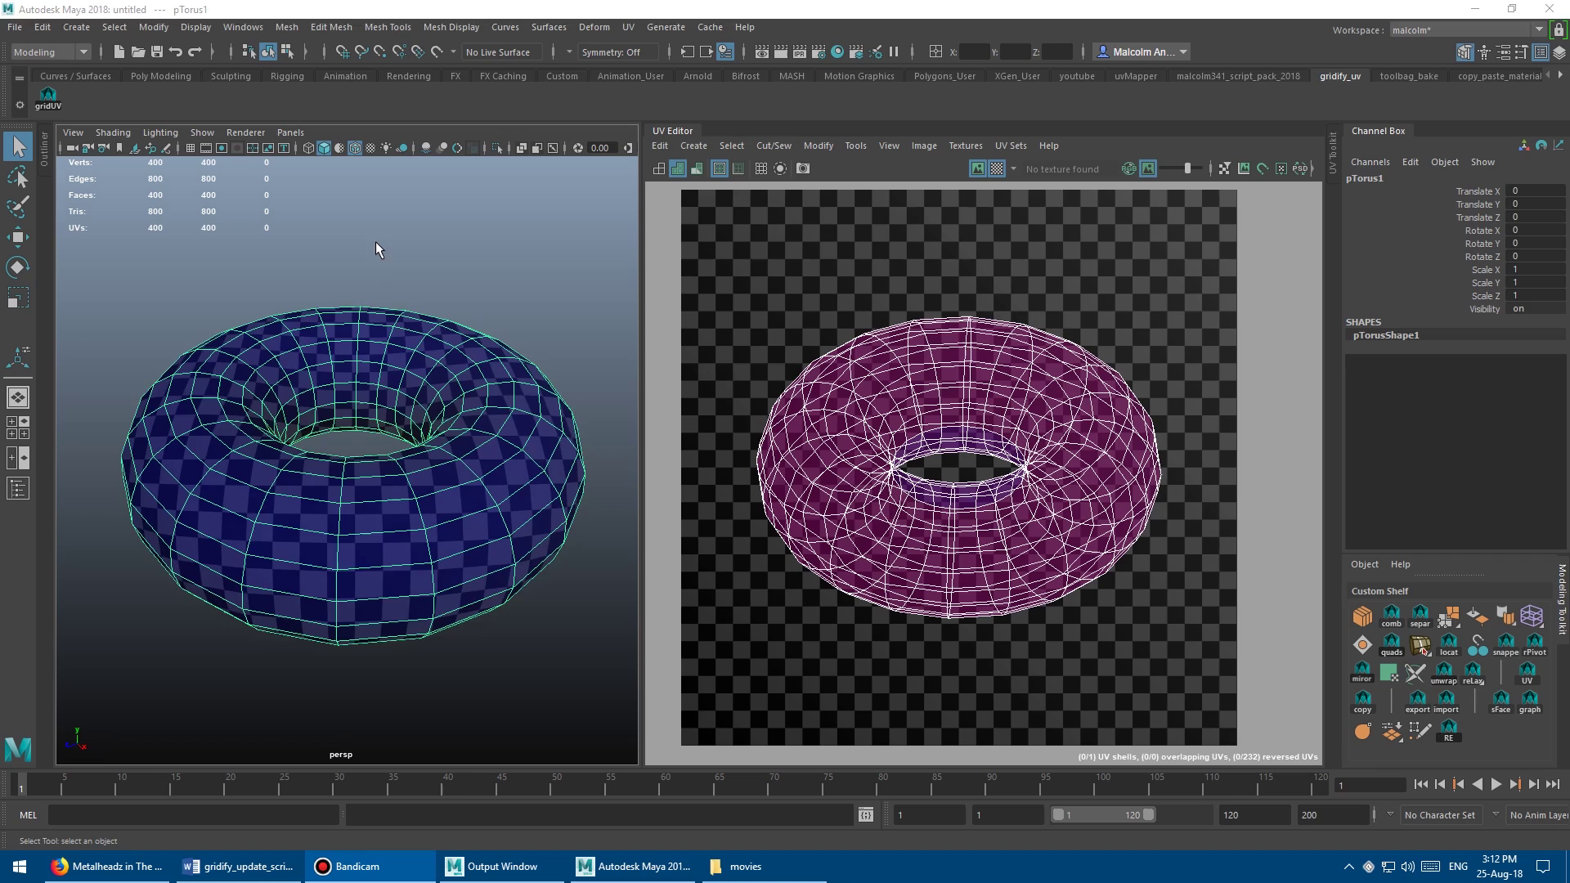
Select one edge loop around the torus's tube and one around its inner hole as UV borders.
alt+drag(375, 242, 384, 278)
alt+right_drag(383, 271, 460, 321)
alt+drag(462, 331, 413, 327)
click(313, 524)
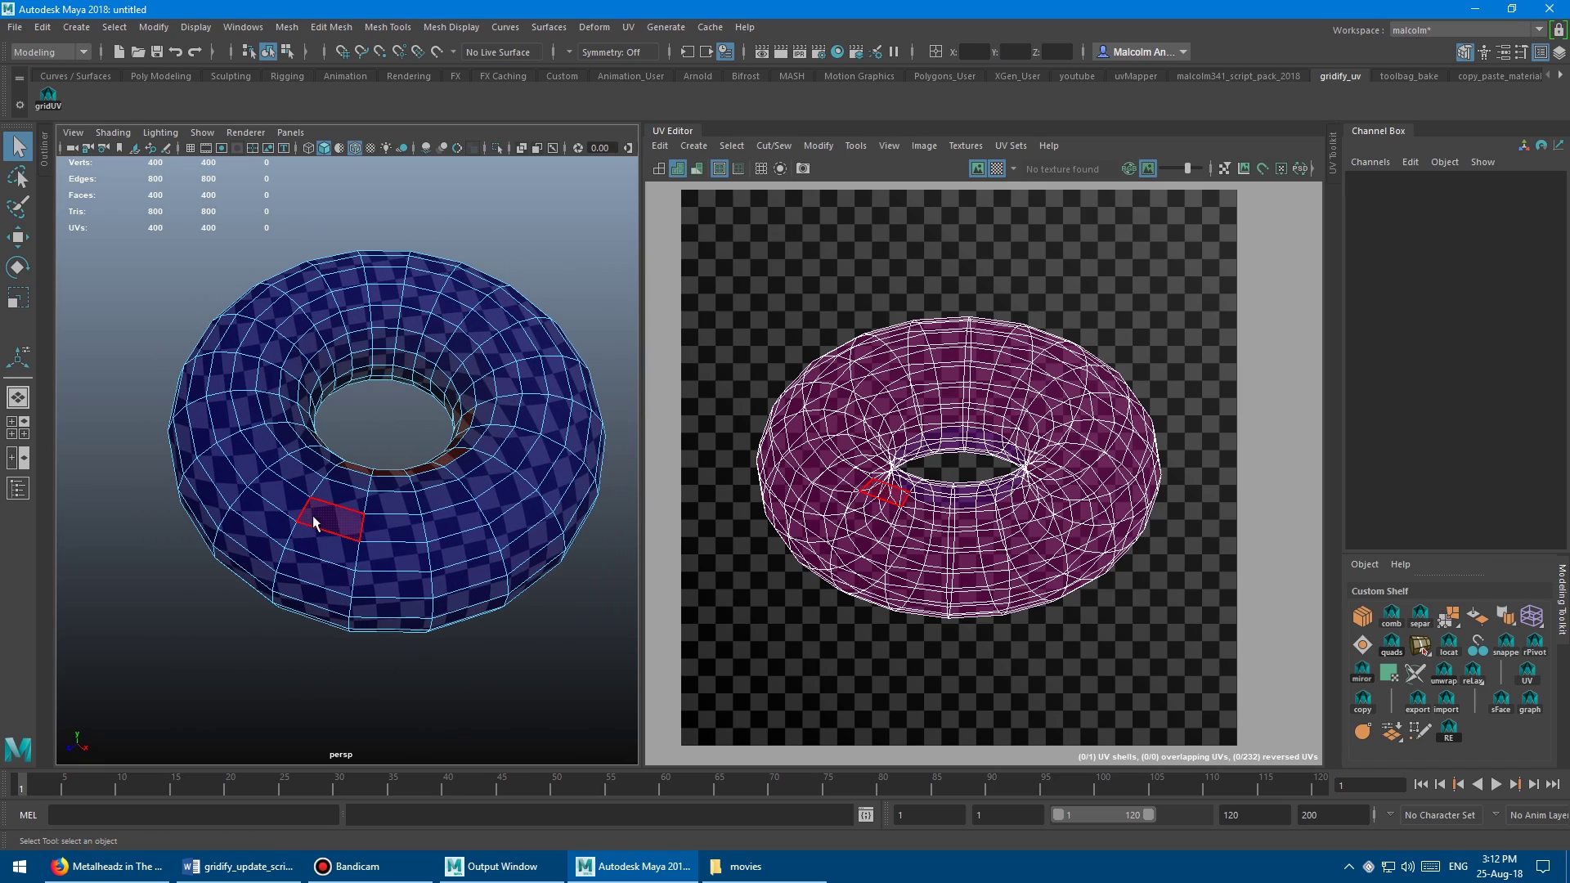
double_click(305, 513)
alt+drag(393, 447, 221, 431)
scroll(326, 448, up, 3)
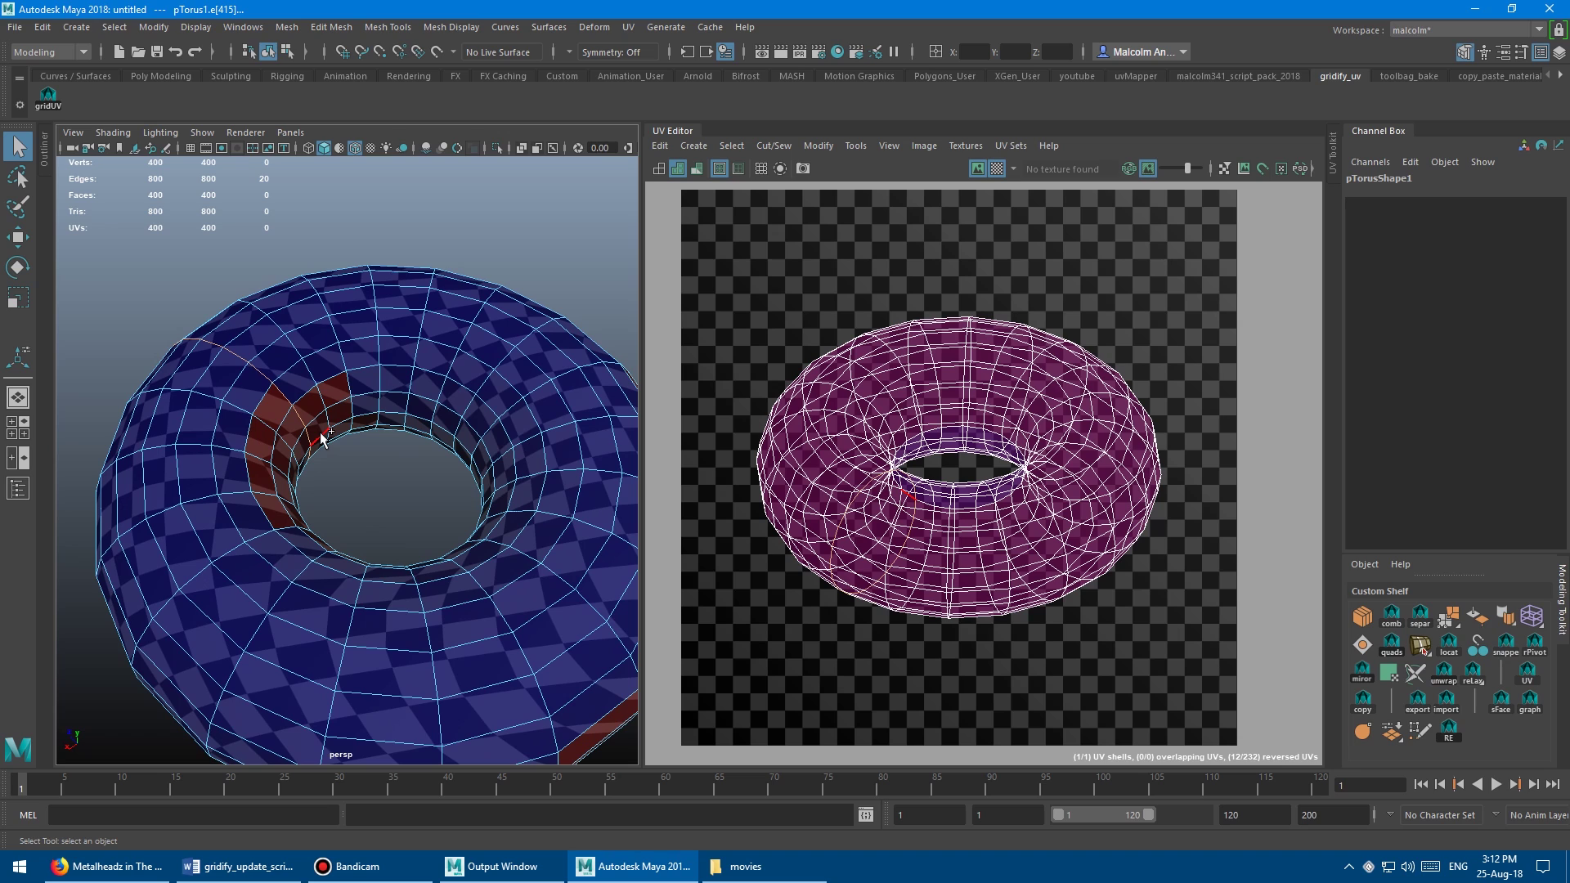
scroll(313, 431, down, 6)
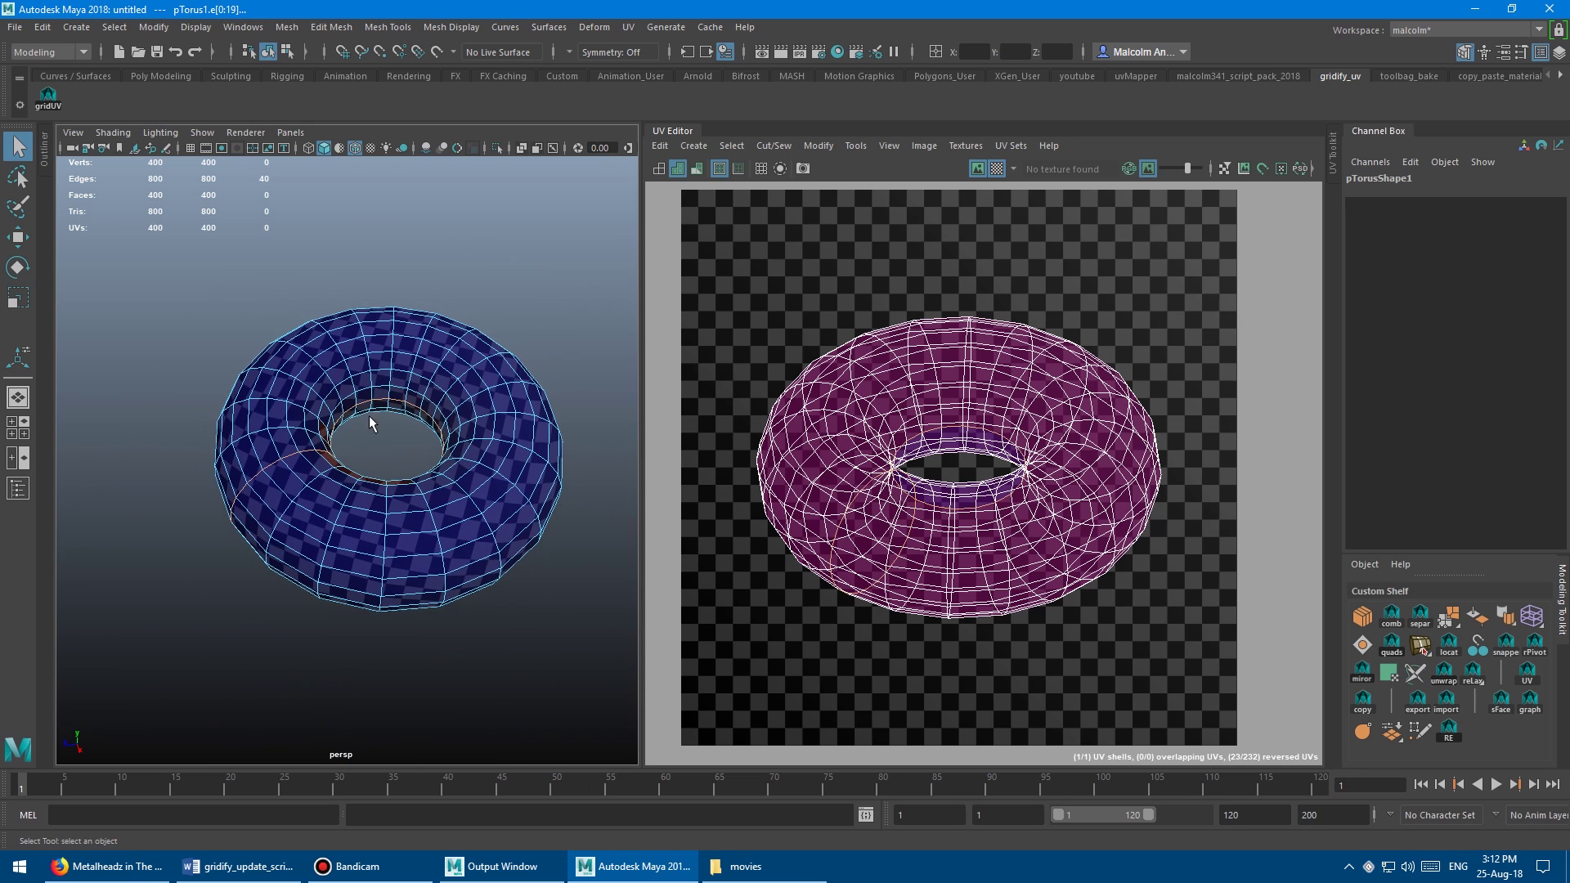
Add all of the torus's faces to the selected edge loops and gridify its UVs with the gridUV script.
alt+drag(370, 415, 367, 473)
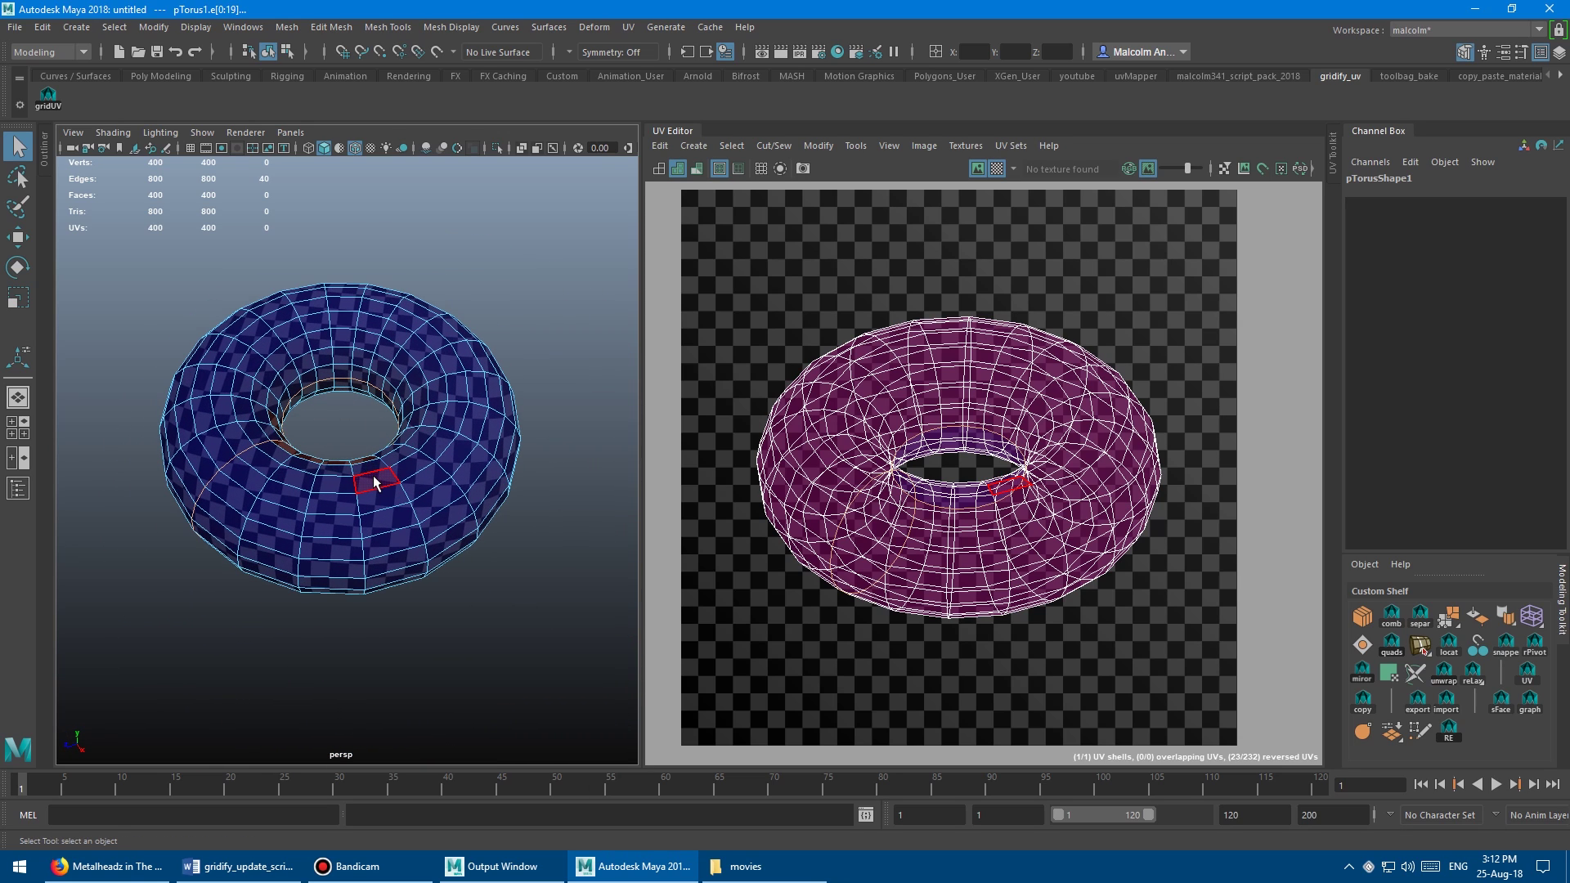
double_click(376, 483)
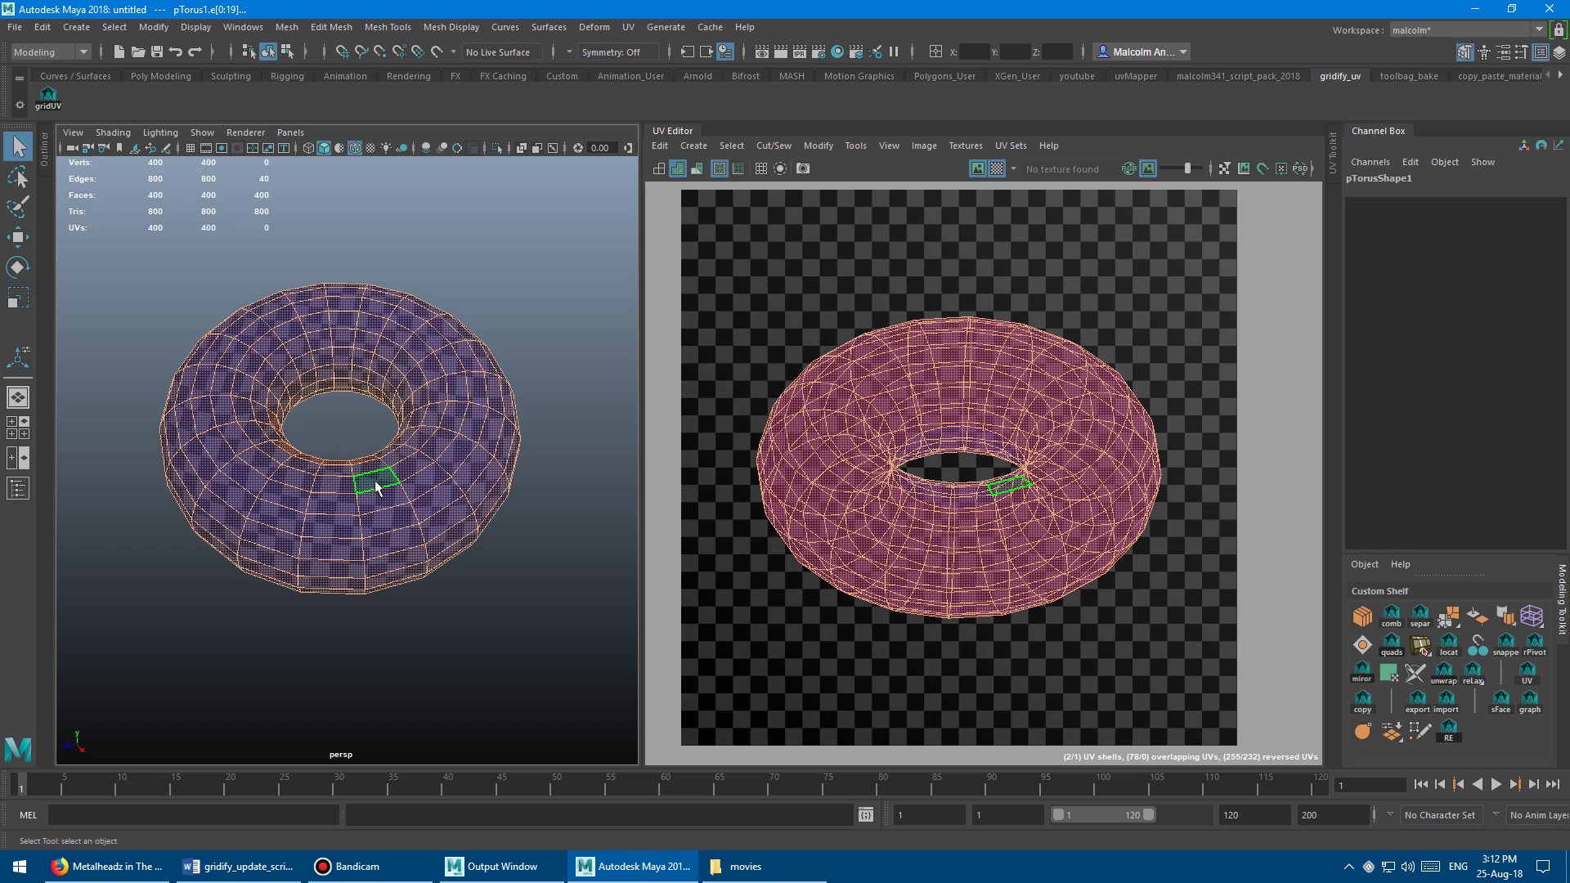
click(55, 106)
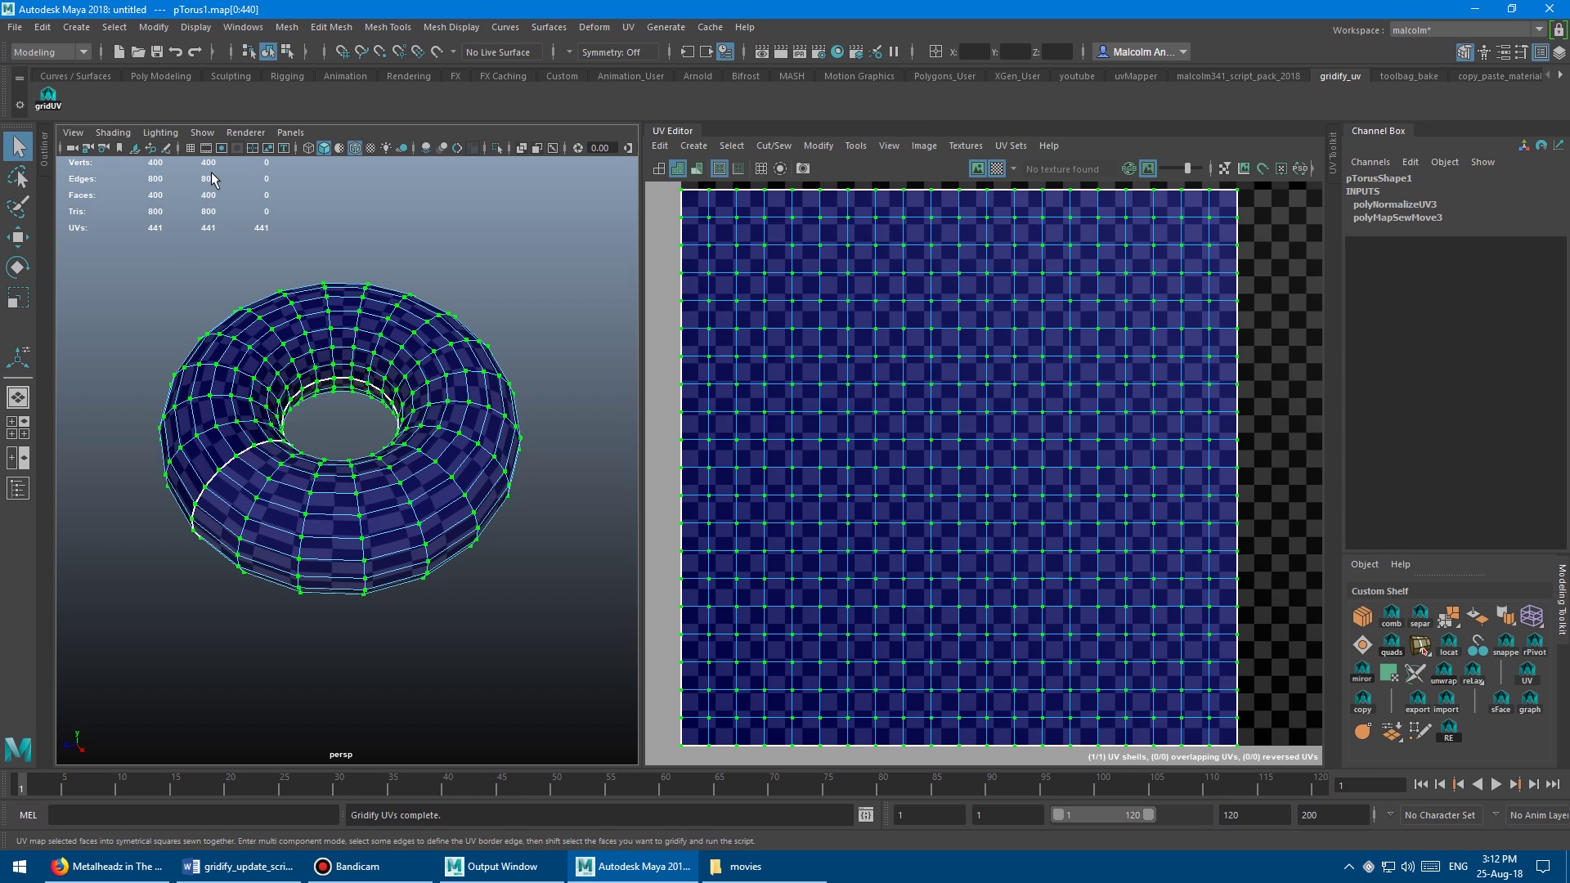
Unfold the torus's gridified UVs along the vertical axis only and inspect the checker pattern on the model.
scroll(778, 341, down, 4)
alt+drag(471, 366, 483, 316)
alt+middle_drag(483, 316, 468, 318)
alt+right_drag(468, 318, 524, 318)
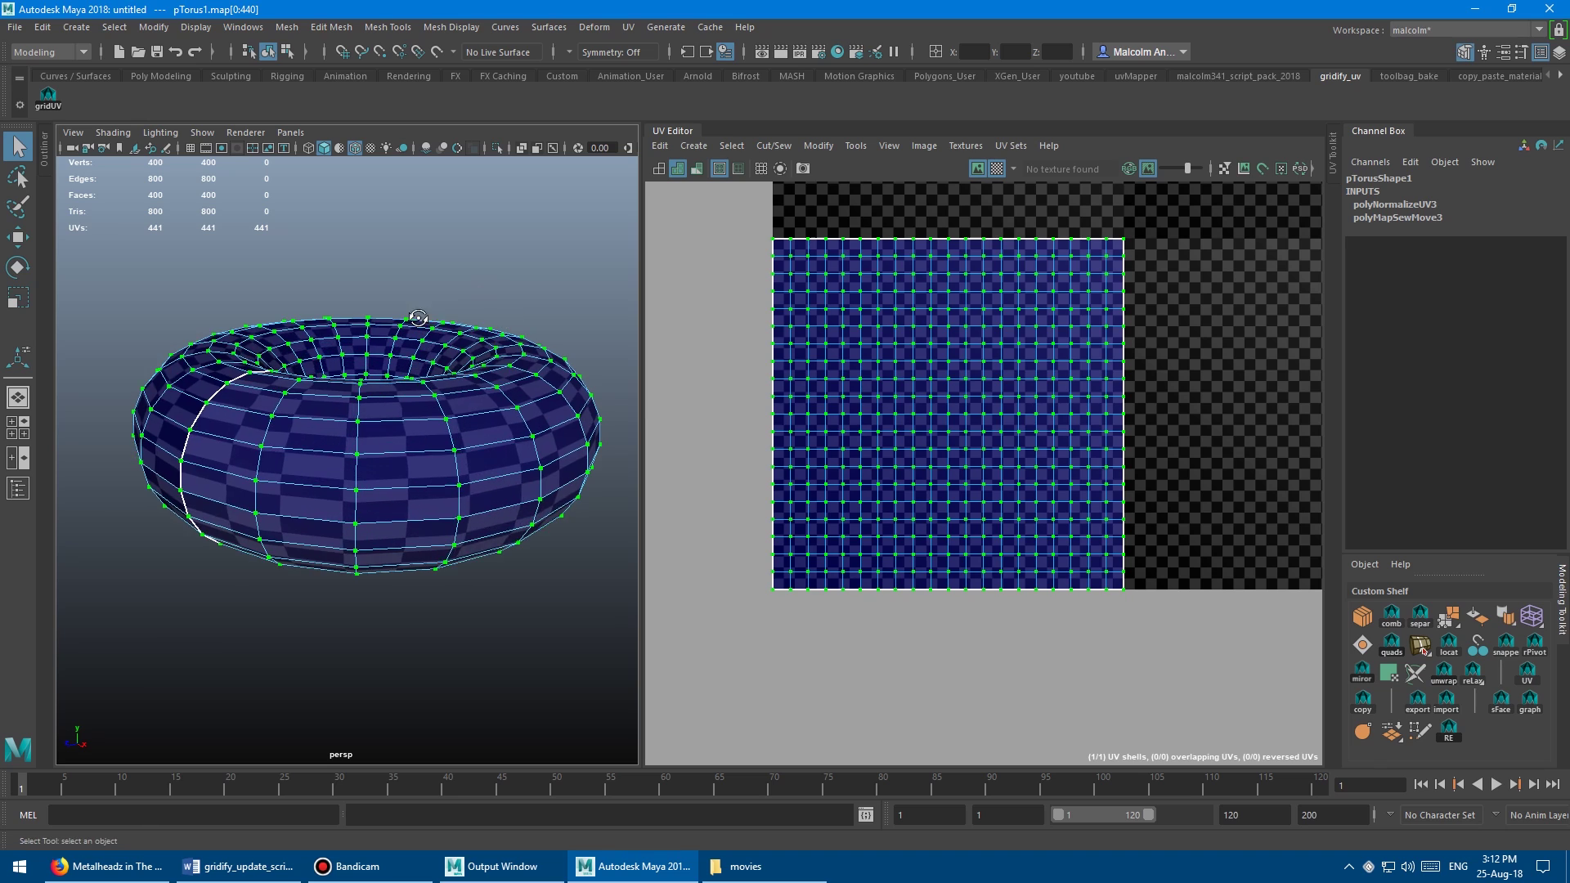
alt+drag(414, 319, 448, 319)
alt+middle_drag(891, 323, 903, 361)
shift+right_click(952, 336)
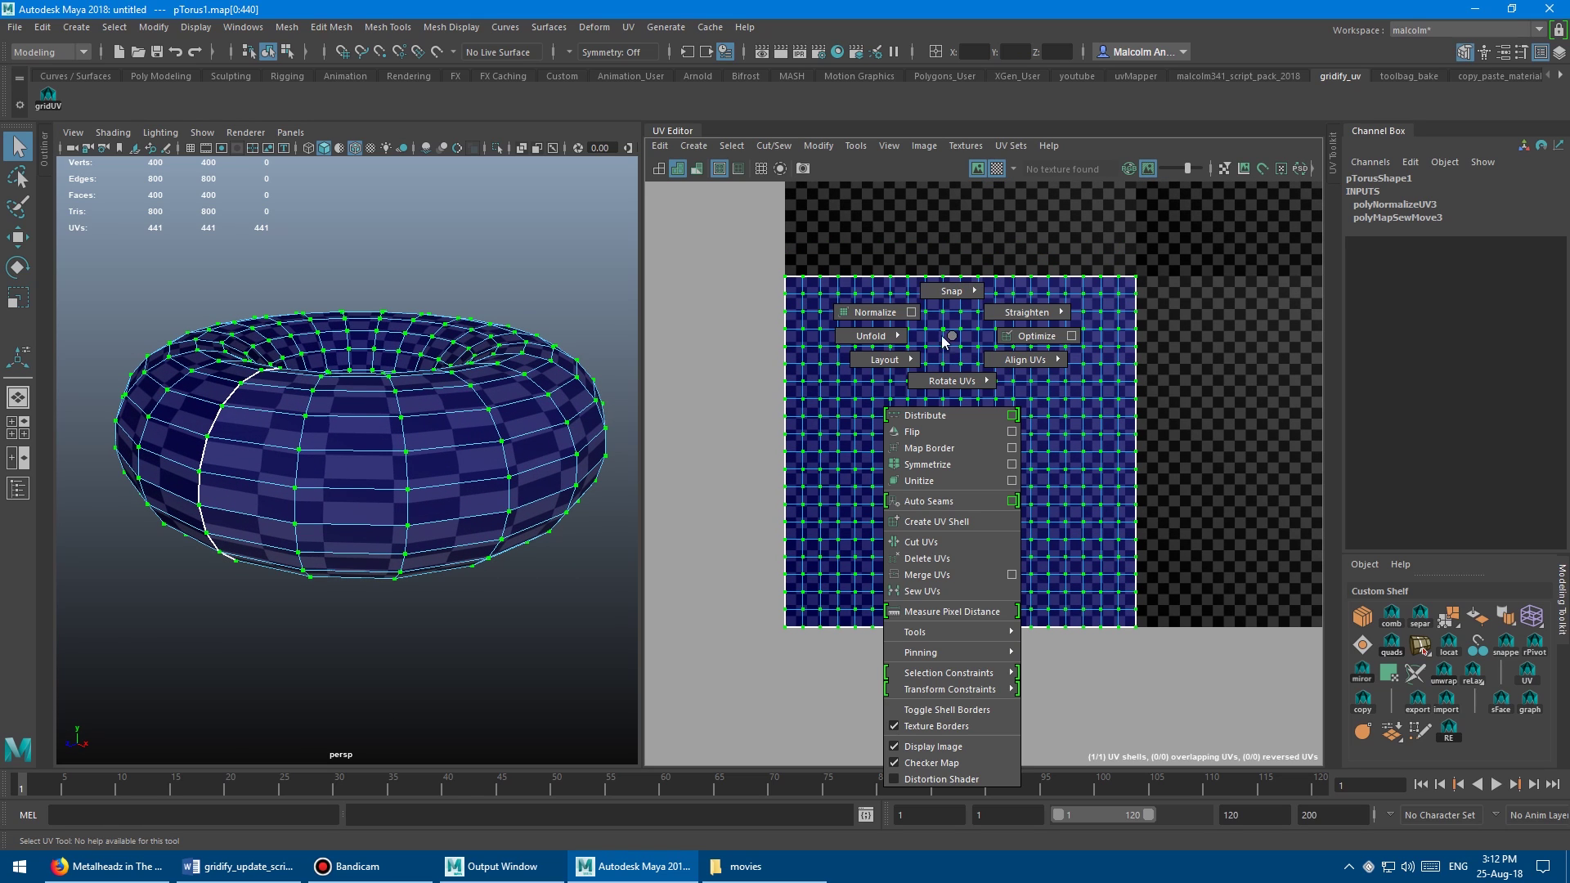
shift+right_drag(945, 340, 818, 356)
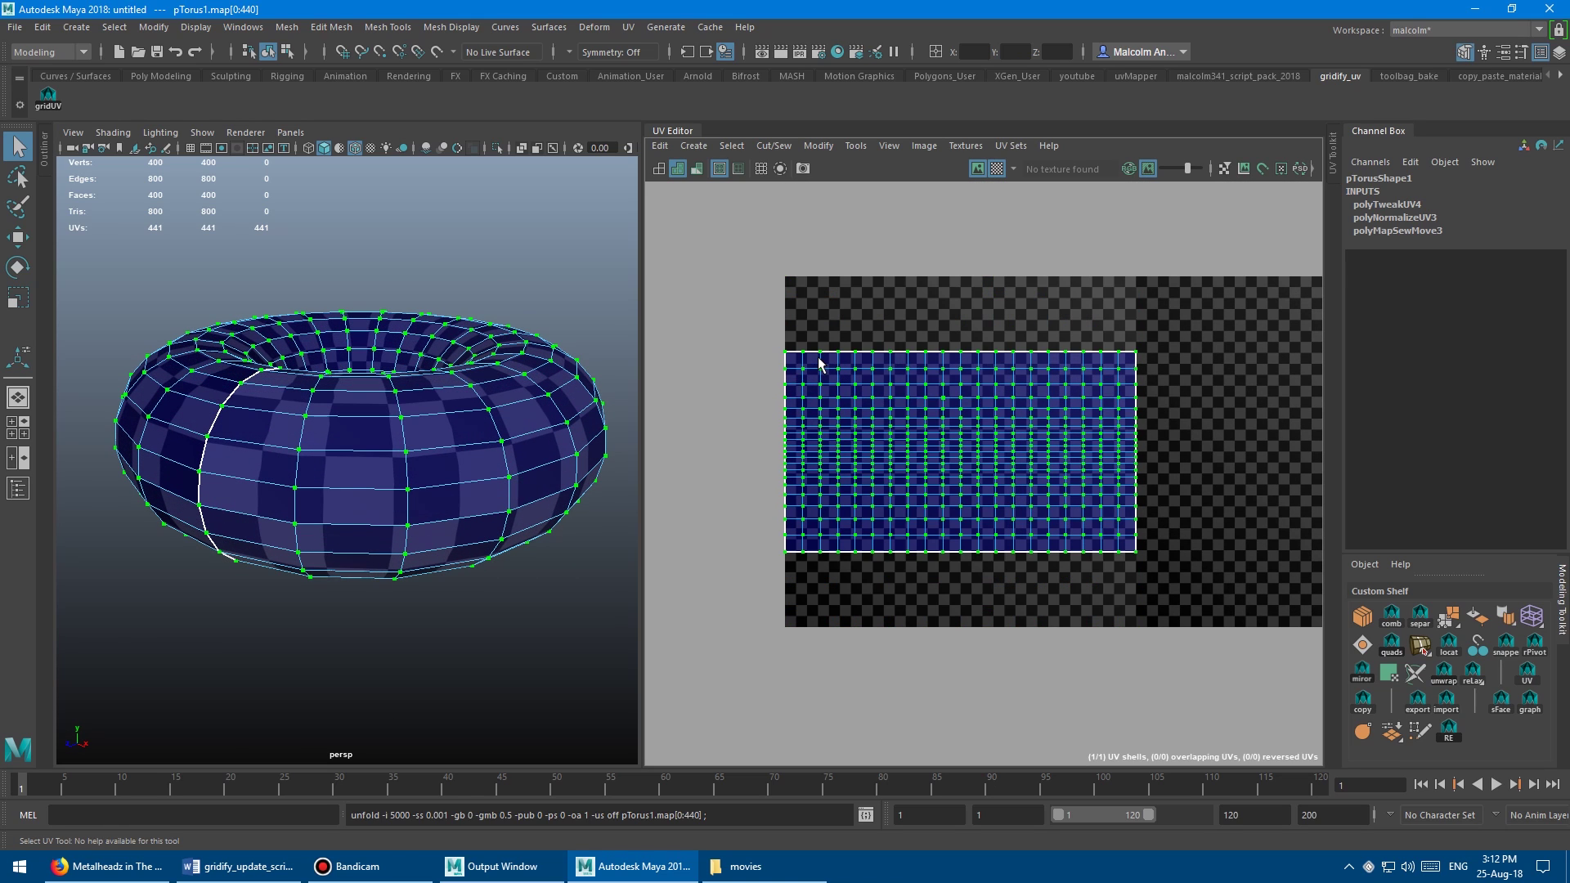
alt+drag(417, 352, 360, 366)
alt+right_drag(360, 383, 460, 387)
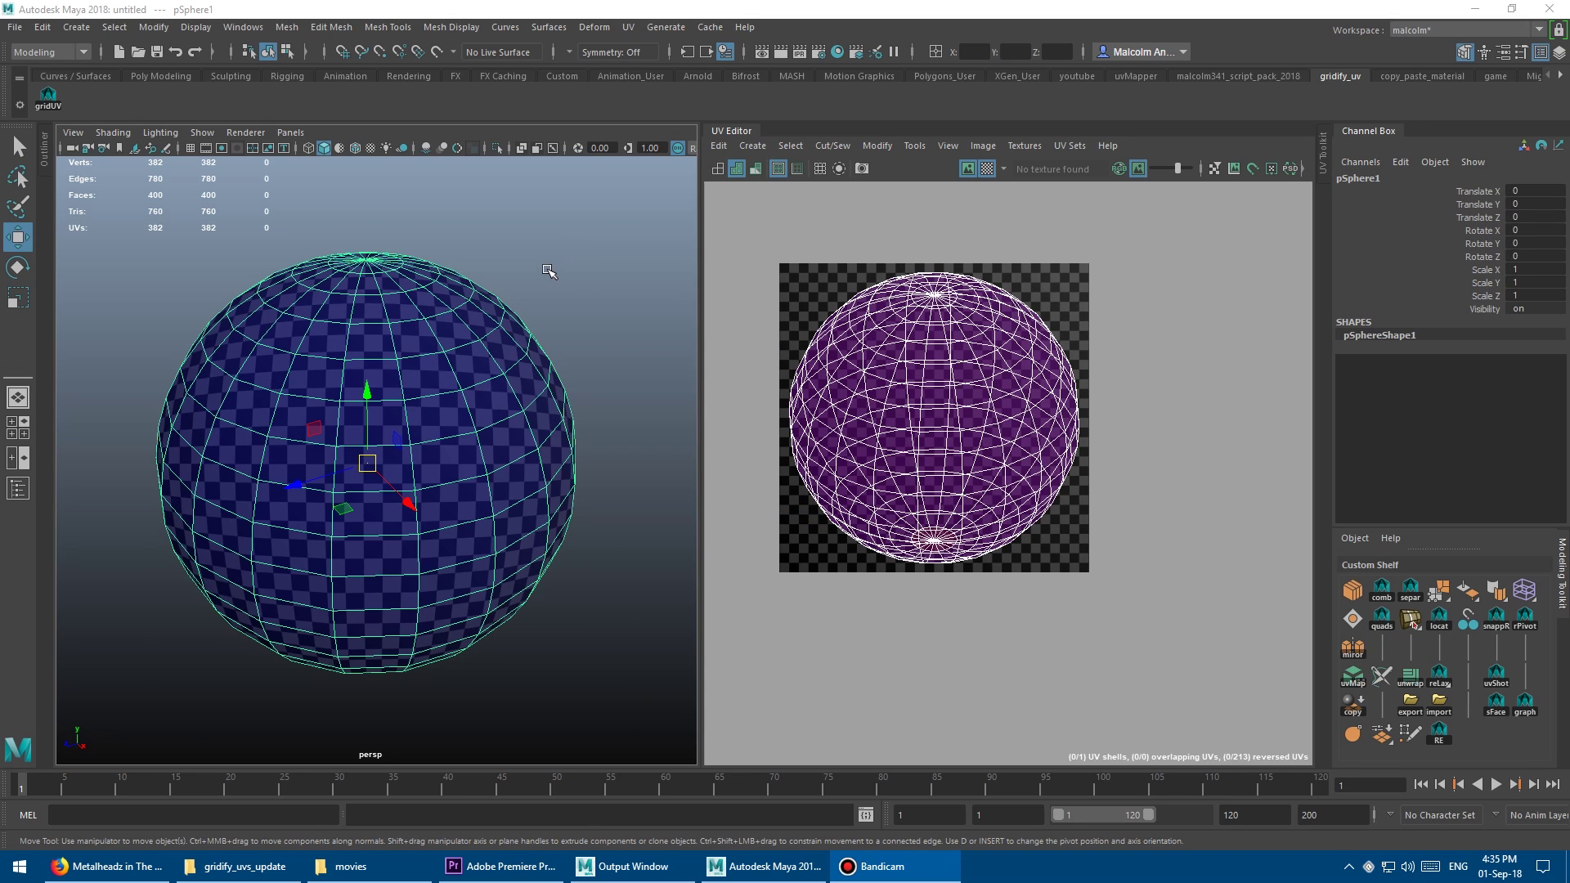
Try to gridify the UVs of all the sphere's faces with the gridUV script without any border edges selected, and undo it.
mouse_move(393, 318)
alt+mouse_down()
mouse_move(456, 302)
mouse_move(413, 311)
alt+mouse_up()
scroll(413, 311, up, 3)
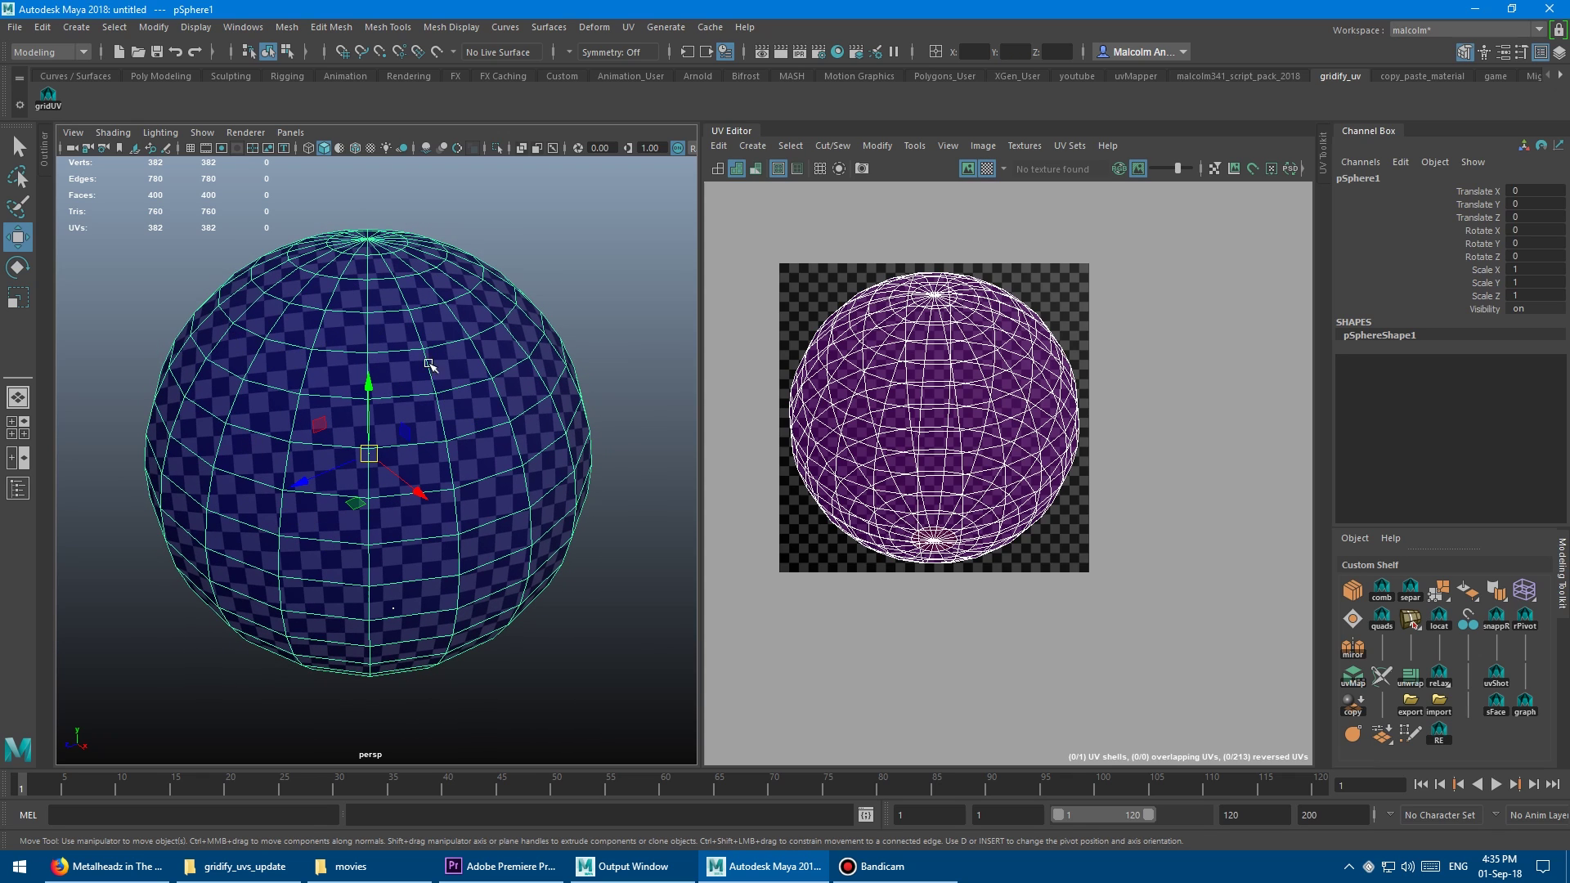
scroll(335, 350, up, 2)
scroll(336, 333, up, 2)
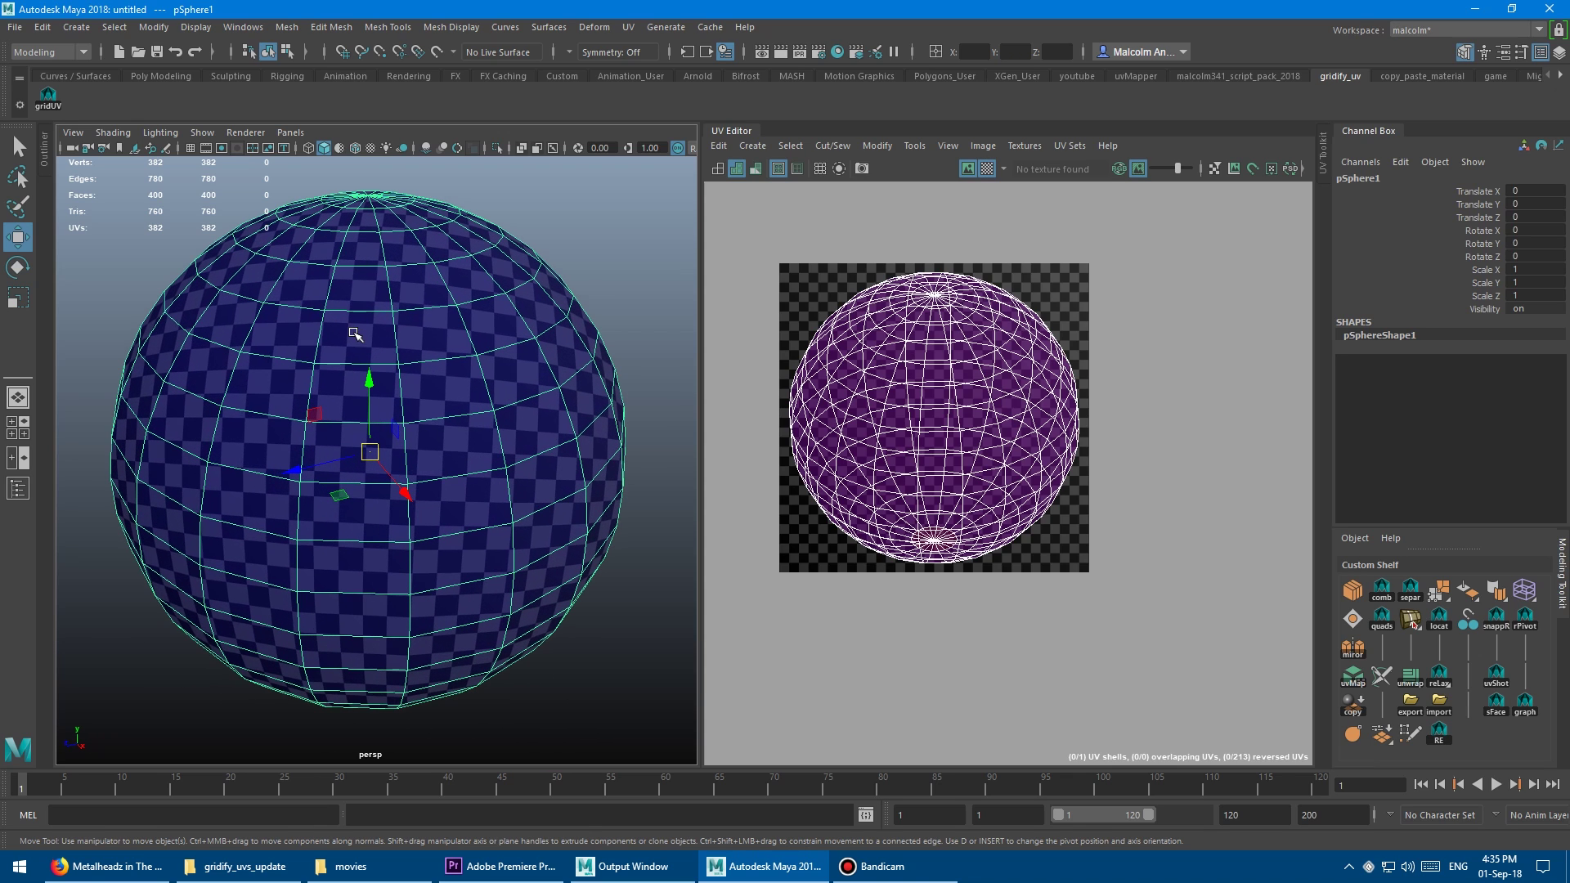
right_click(350, 319)
right_drag(350, 320, 269, 356)
right_click(421, 303)
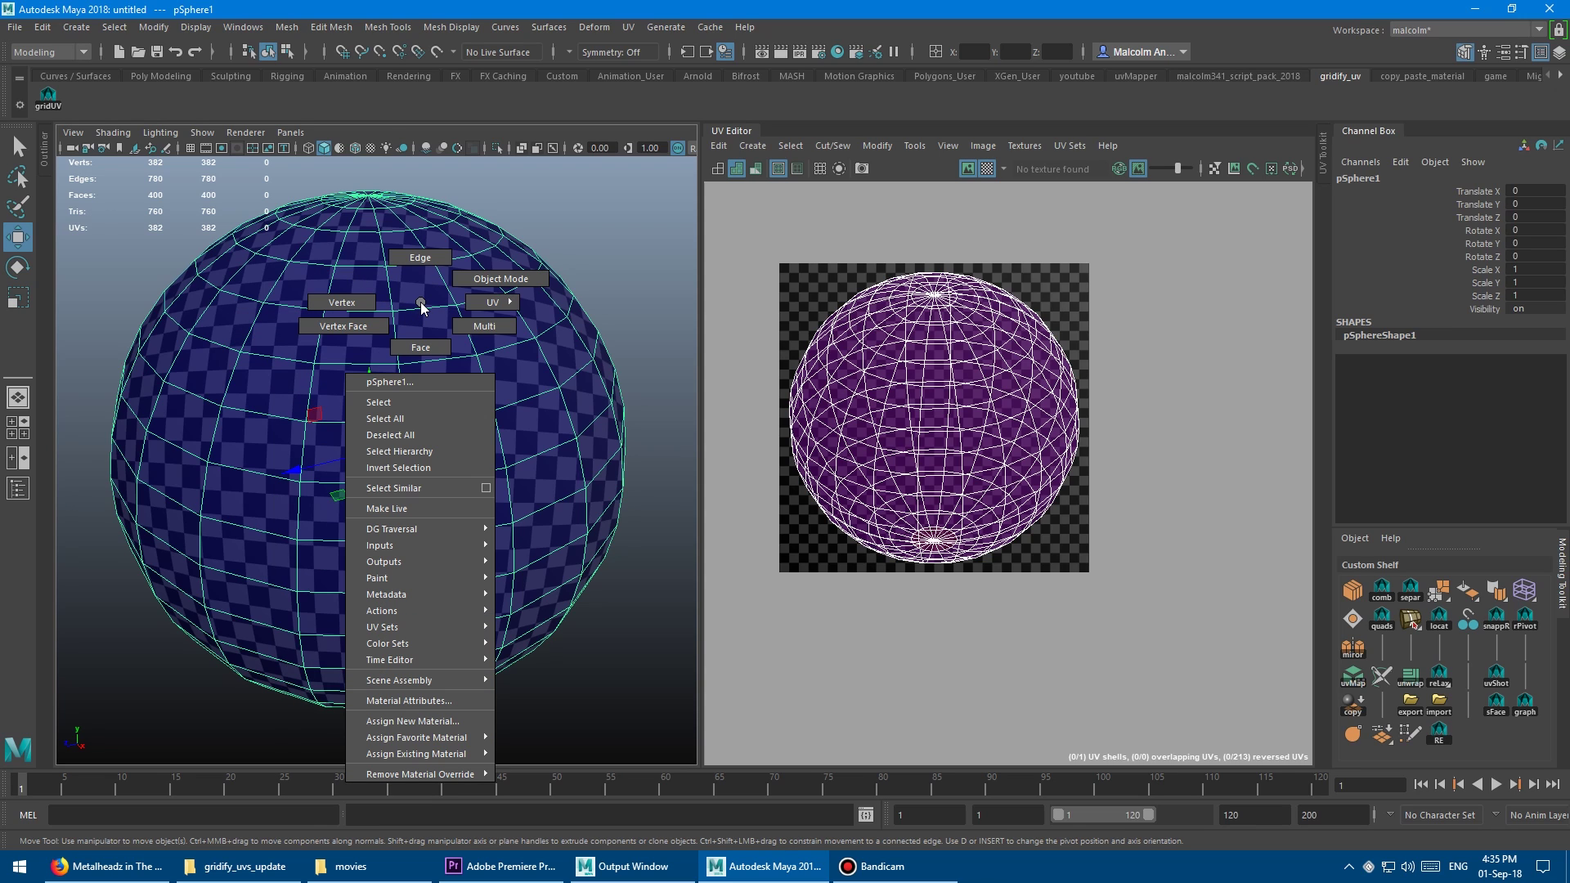
click(420, 345)
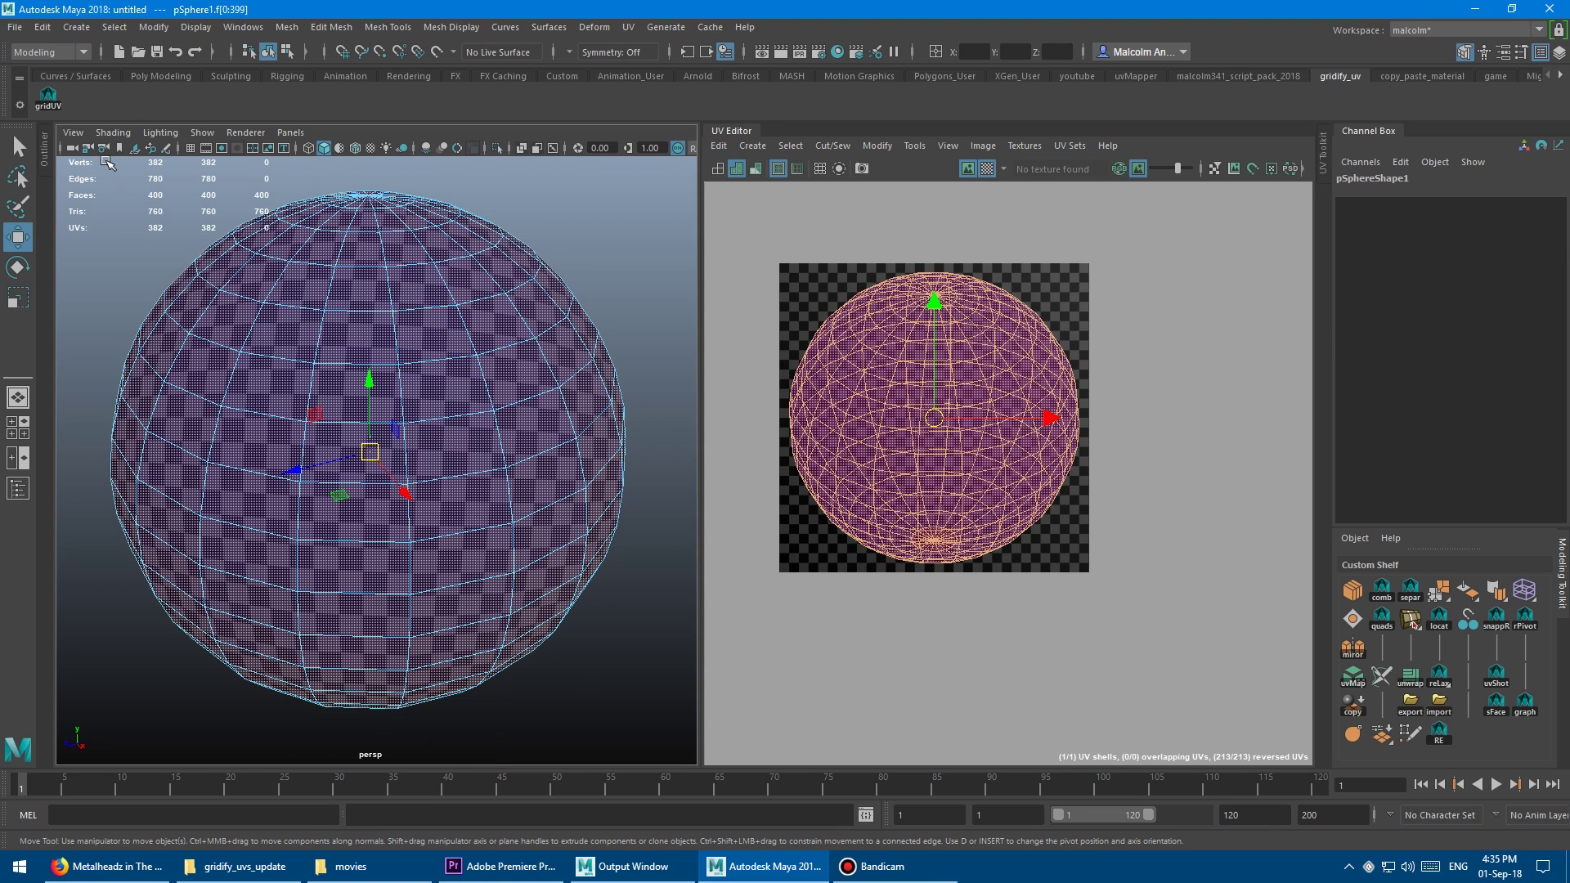
click(48, 96)
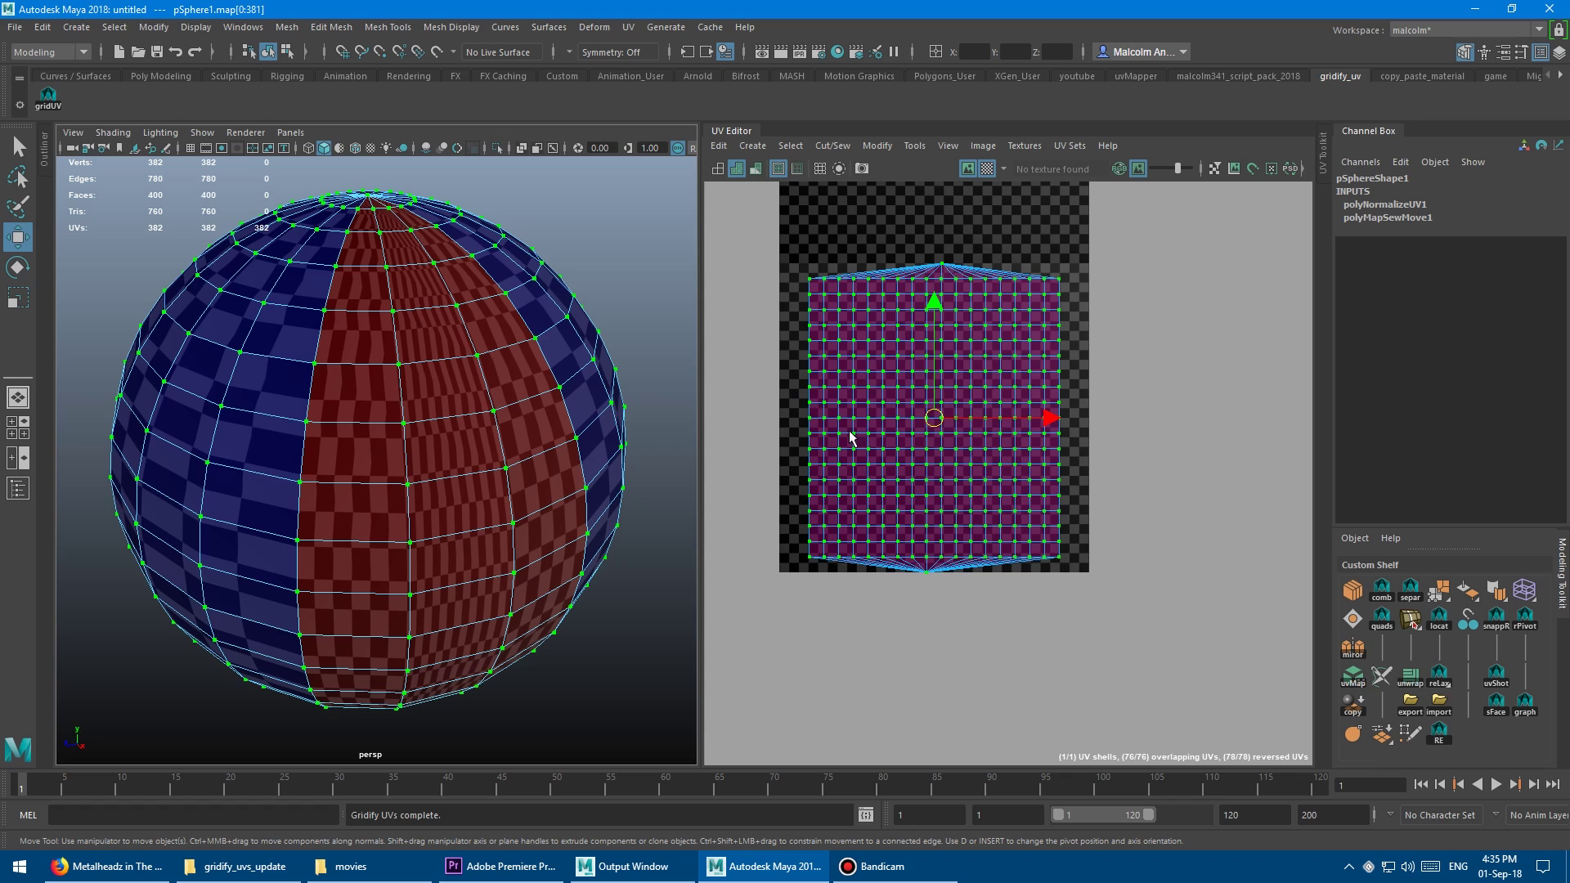
key(ctrl+z)
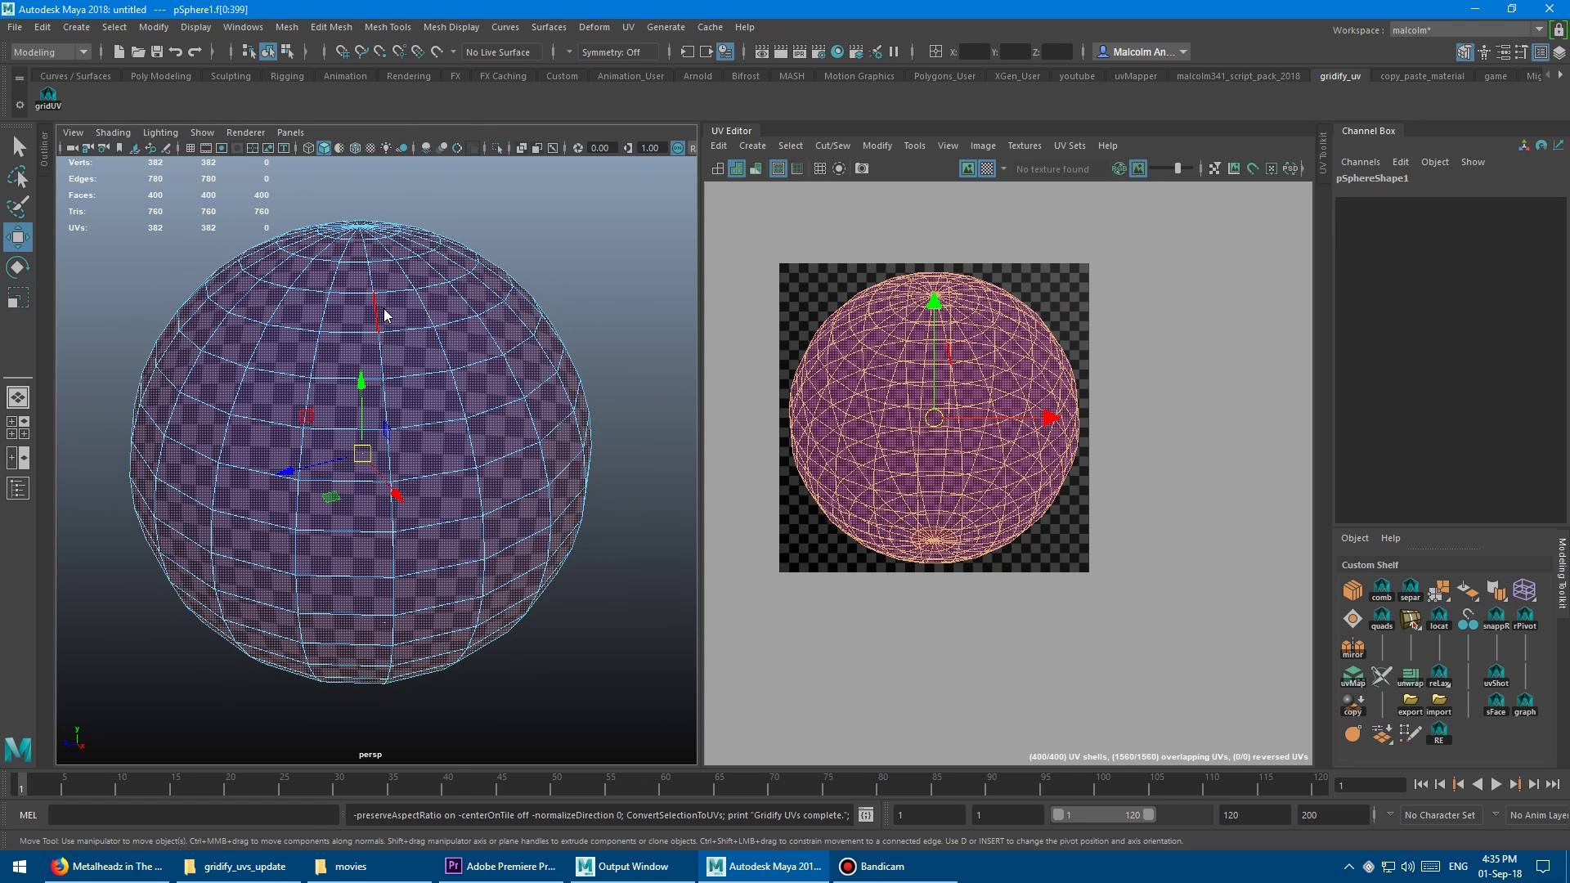
Switch the sphere to multi-component selection and select one pole-to-pole edge loop as the UV border.
right_click(384, 312)
right_drag(384, 313, 448, 333)
double_click(328, 318)
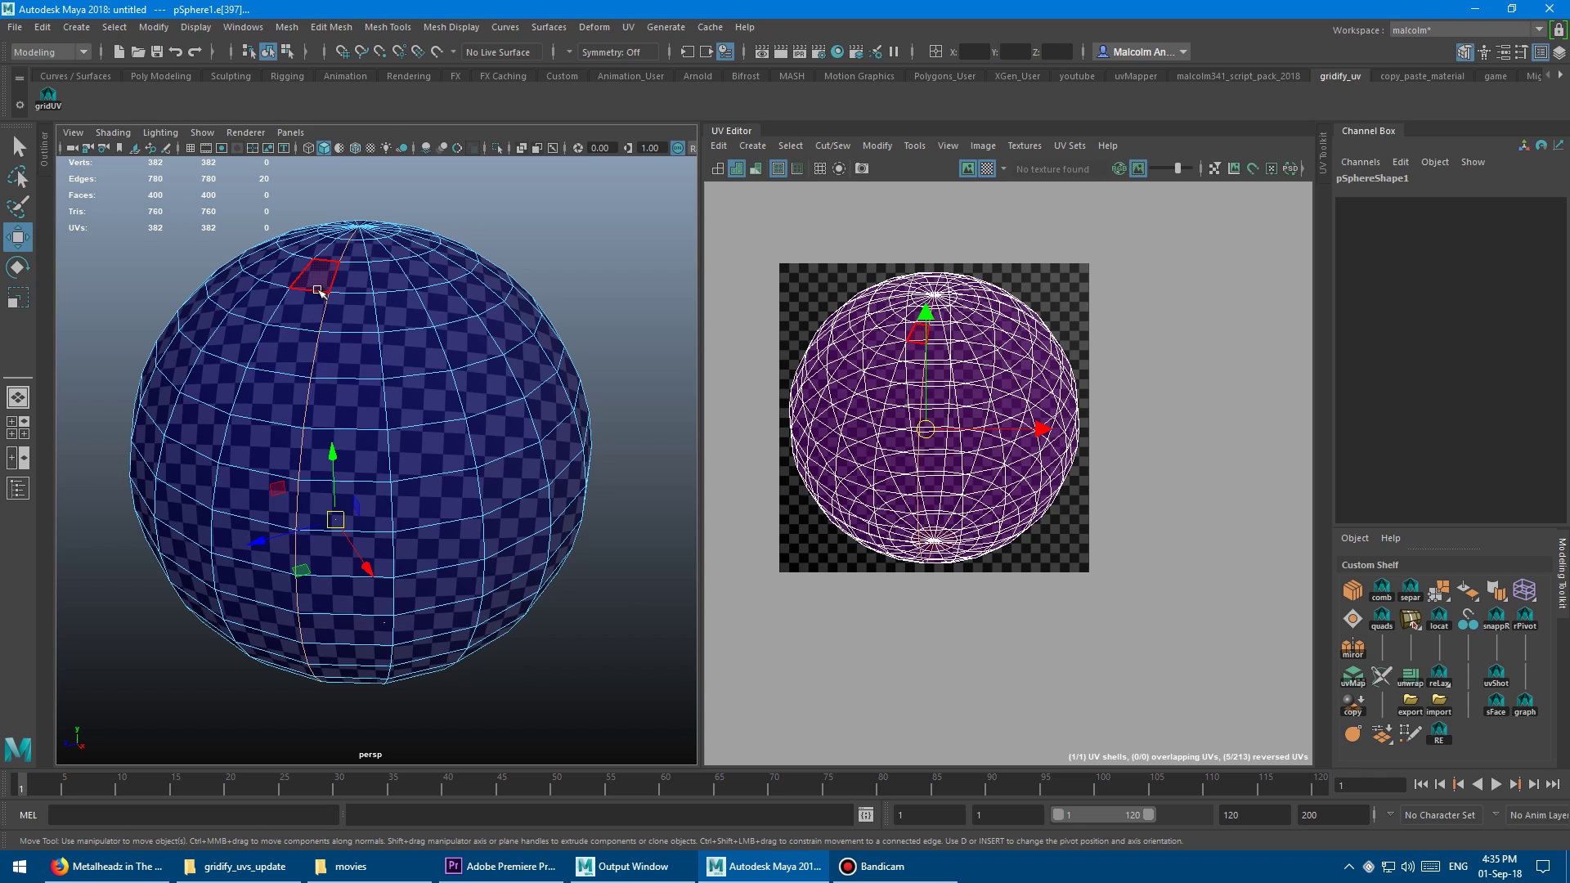
Try adding two horizontal edge loops on the sphere to the border selection, and undo back to the vertical loop.
mouse_move(403, 355)
alt+mouse_down()
mouse_move(438, 351)
mouse_move(395, 325)
alt+mouse_up()
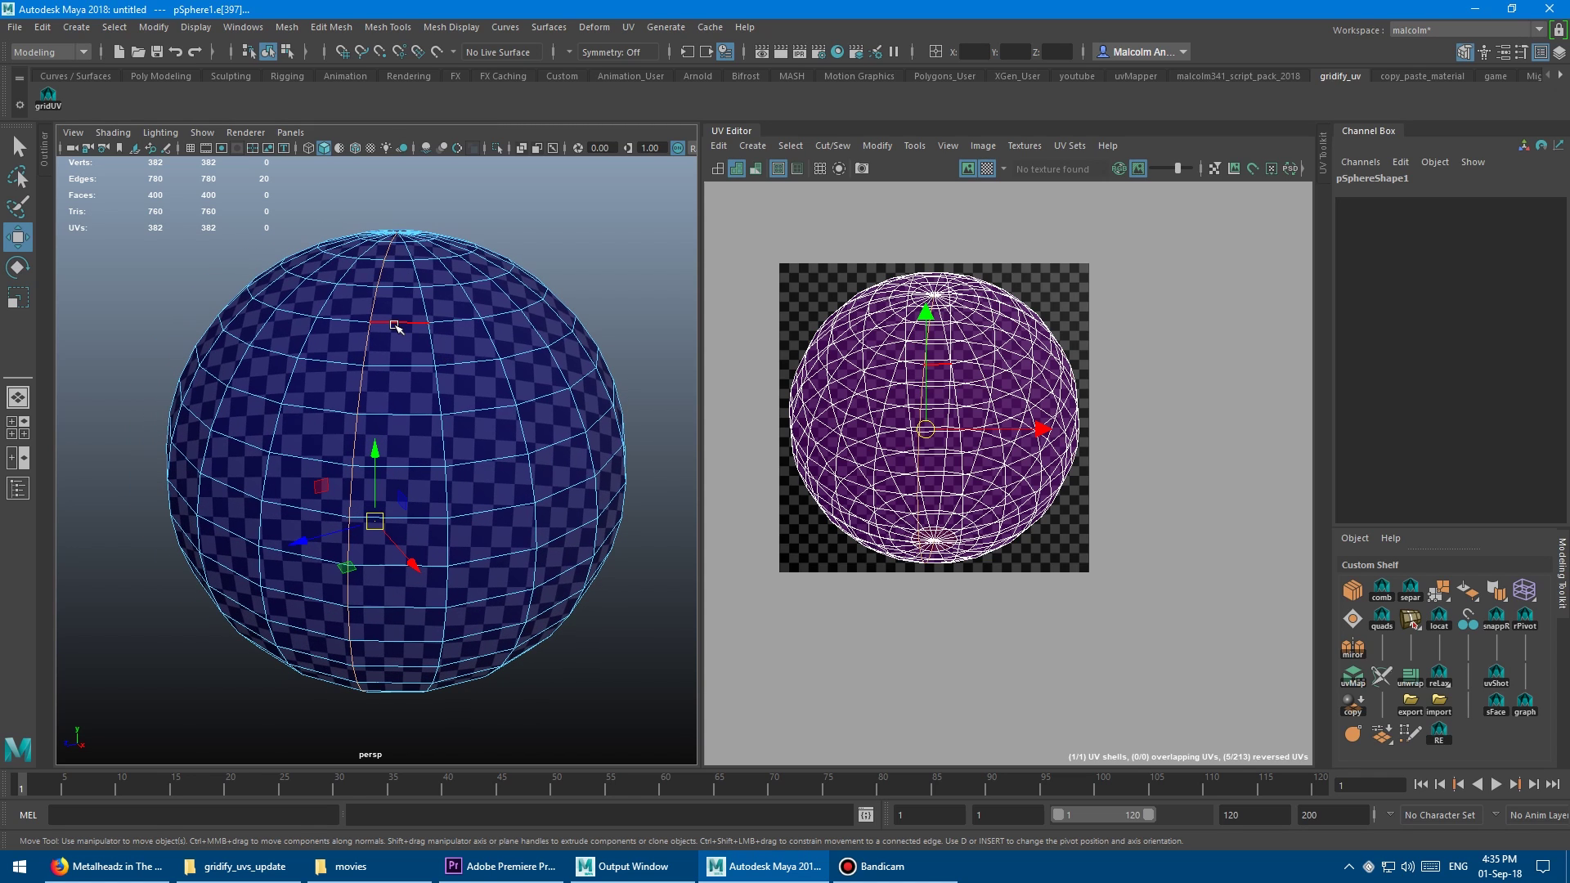
shift+double_click(396, 324)
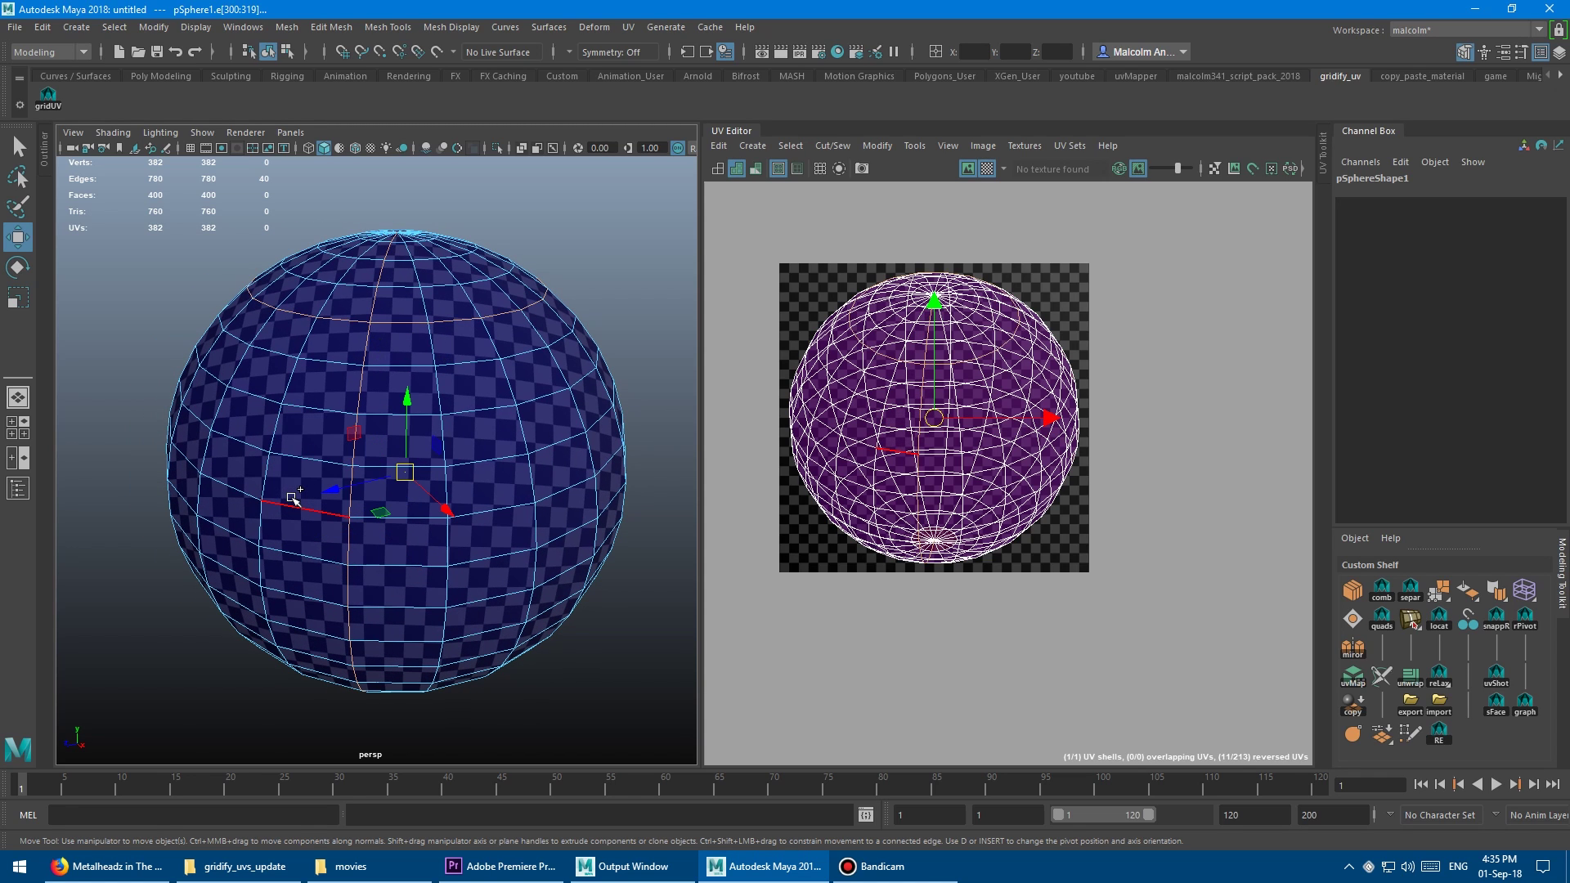
shift+double_click(292, 502)
scroll(518, 341, up, 2)
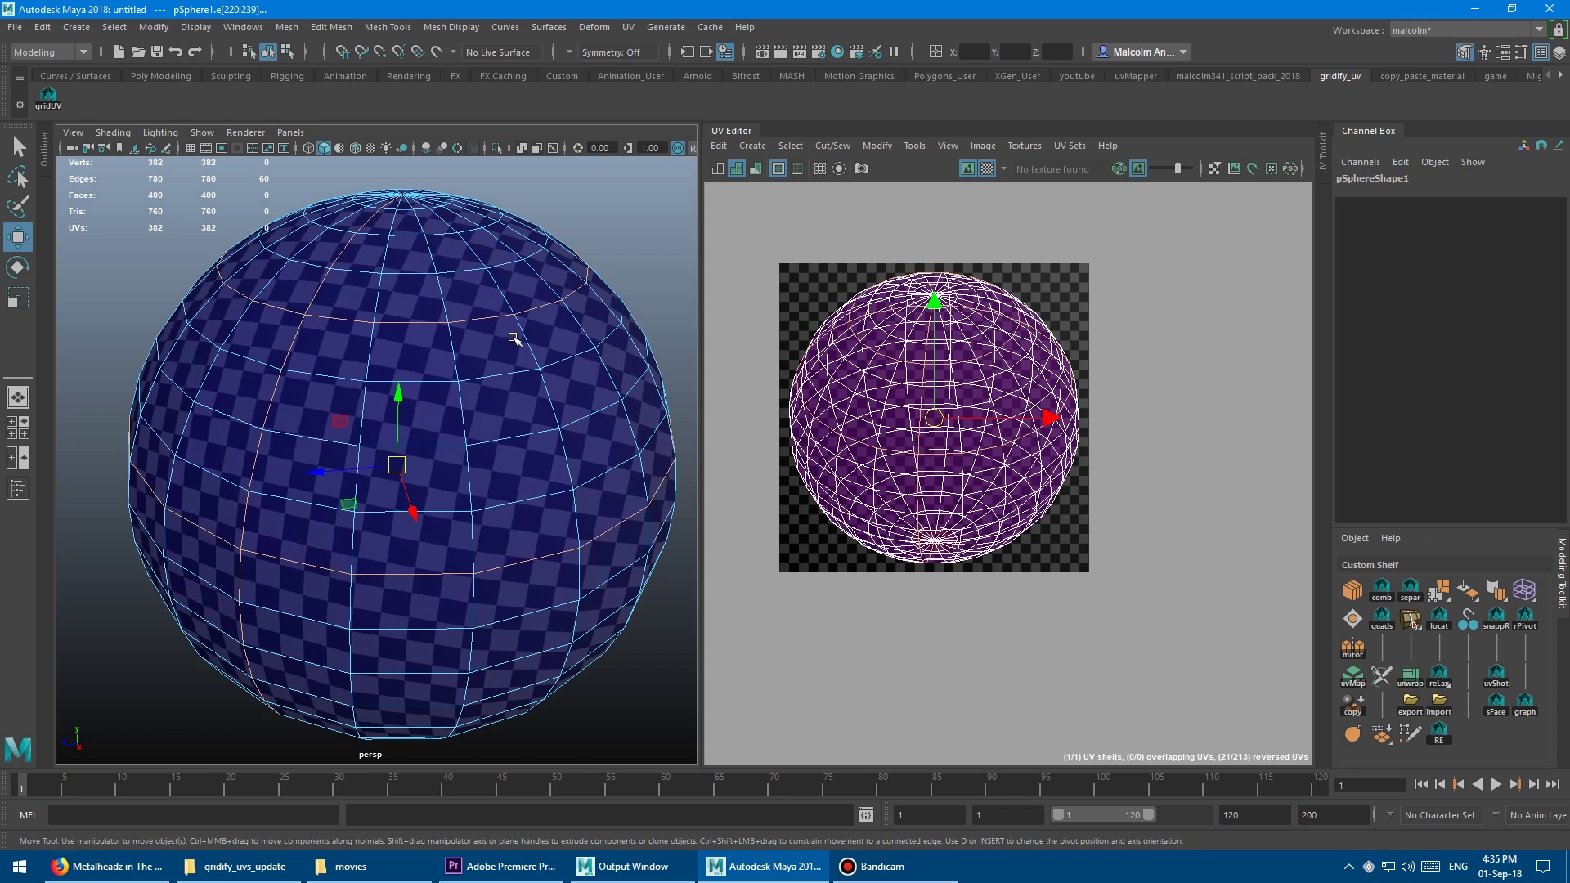
alt+drag(456, 333, 491, 335)
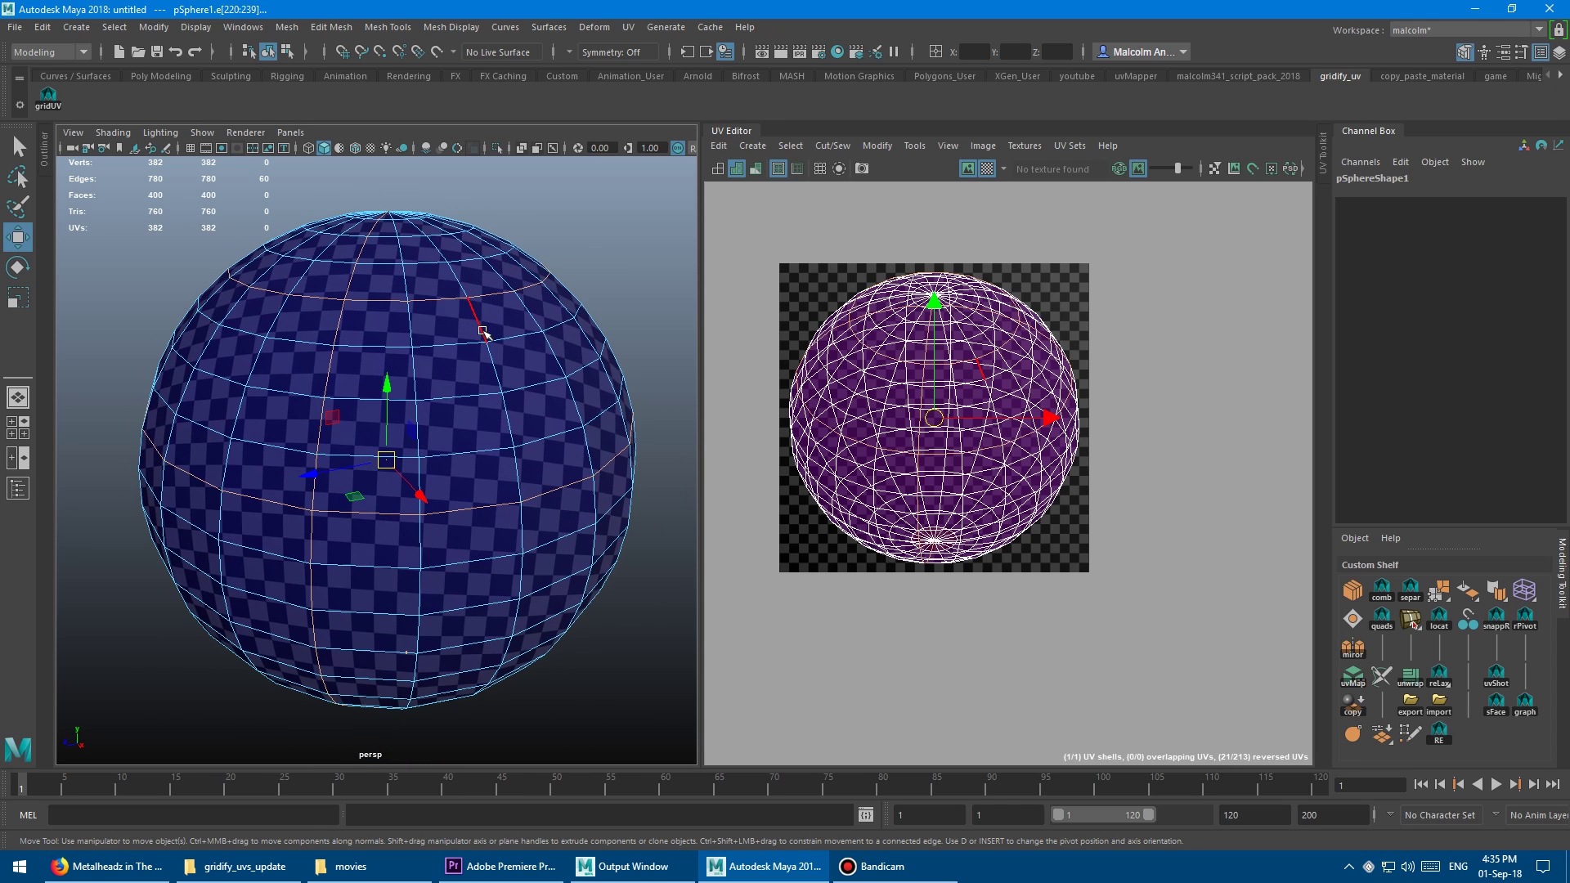
key(ctrl+z)
key(ctrl+z)
key(ctrl+z)
key(ctrl+z)
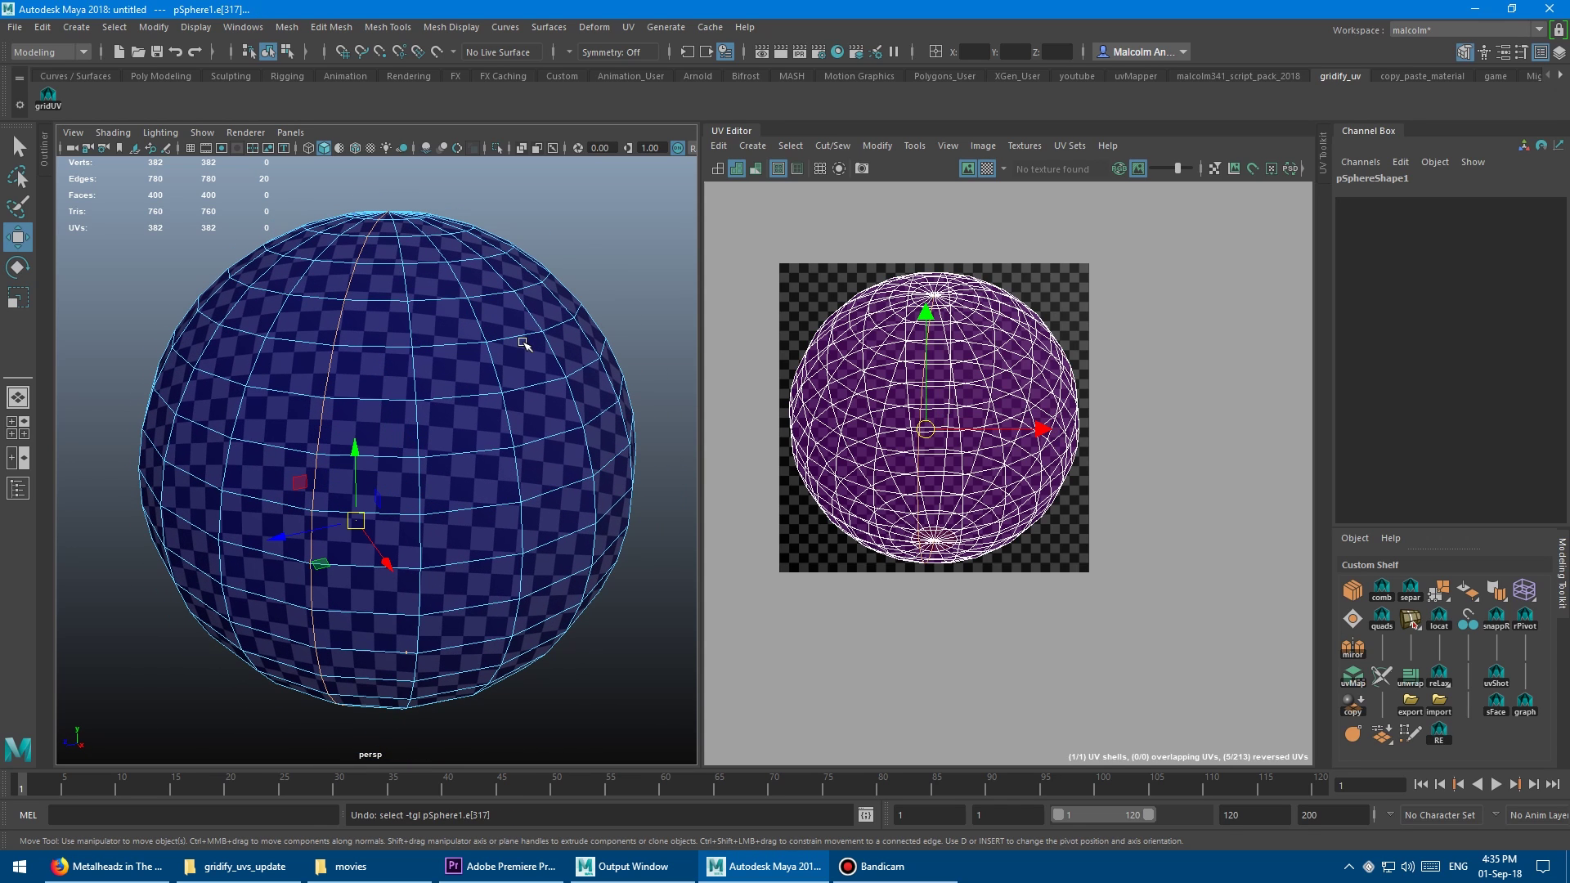
Add four adjacent horizontal face rings around the sphere's middle to the selected vertical edge loop.
alt+drag(398, 336, 389, 332)
scroll(385, 333, down, 1)
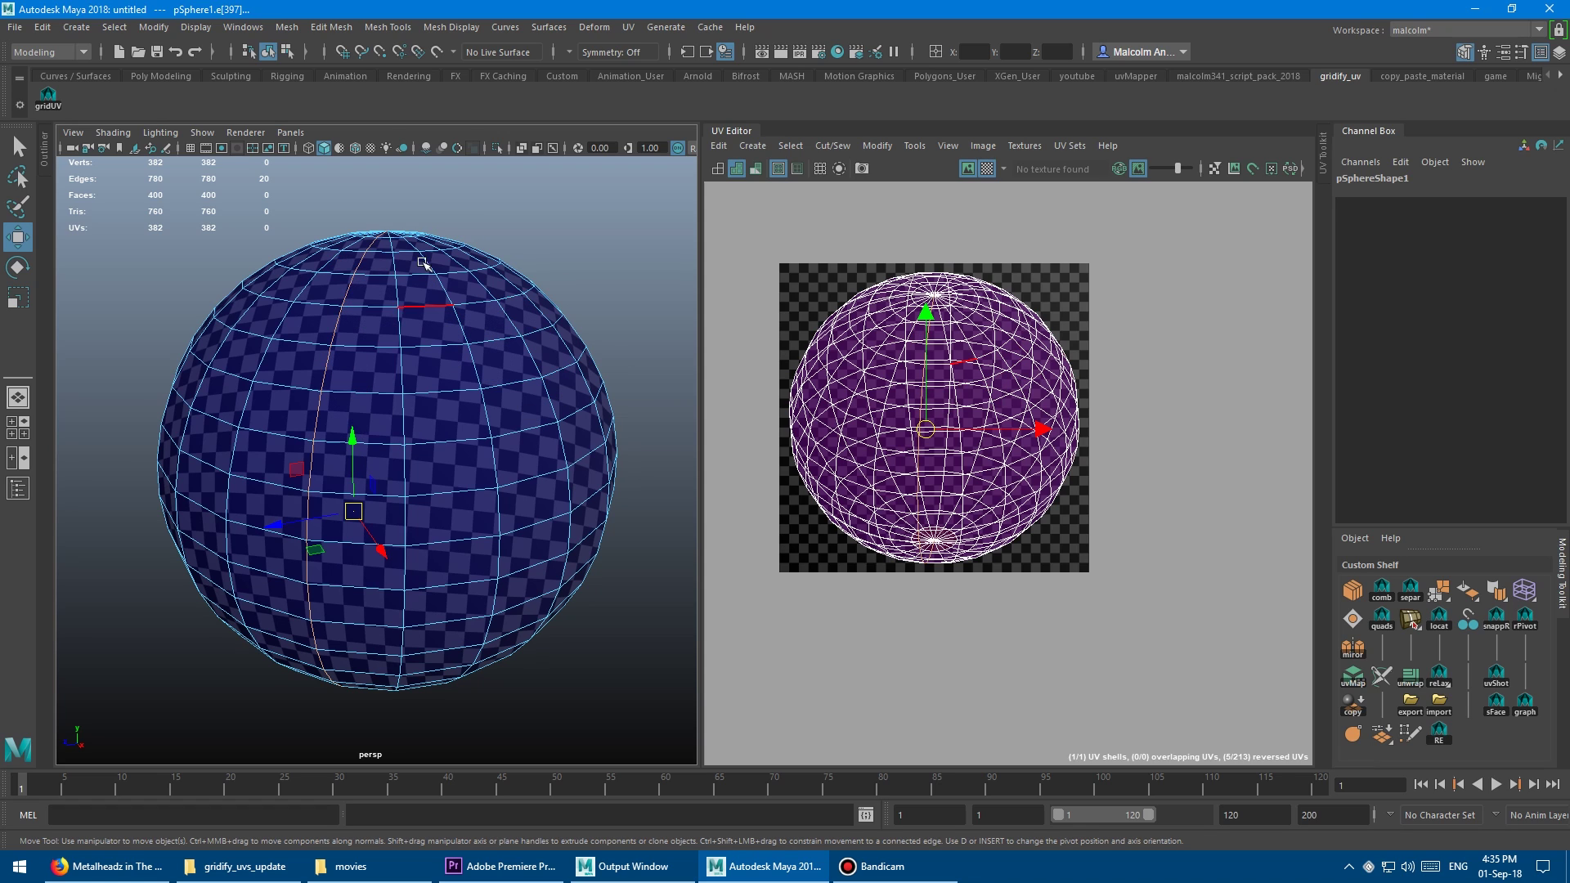
key(q)
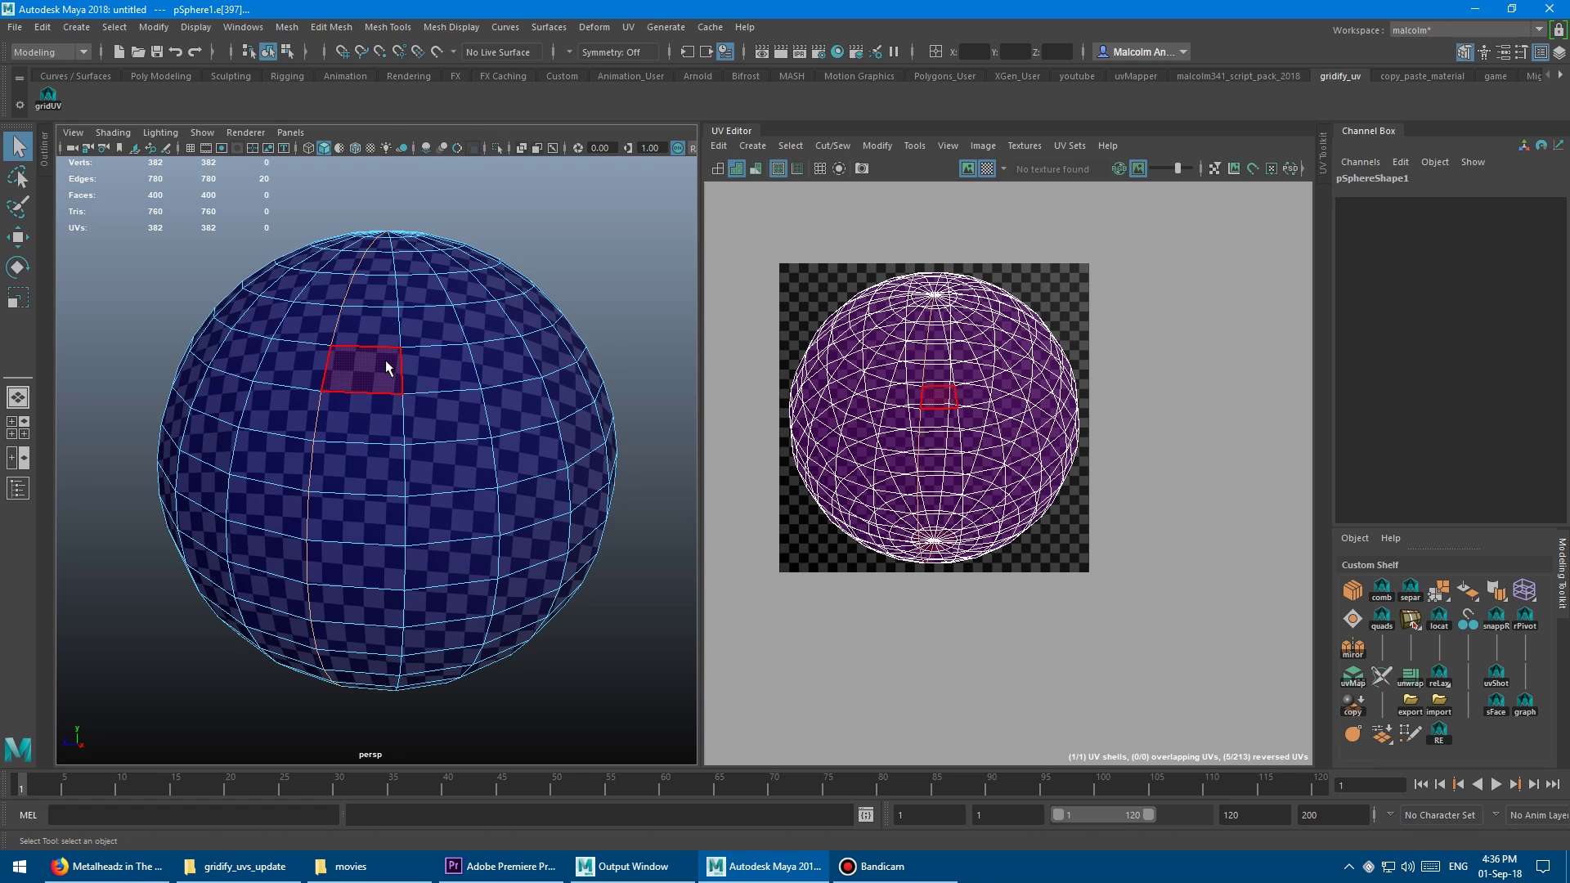
alt+drag(406, 343, 397, 348)
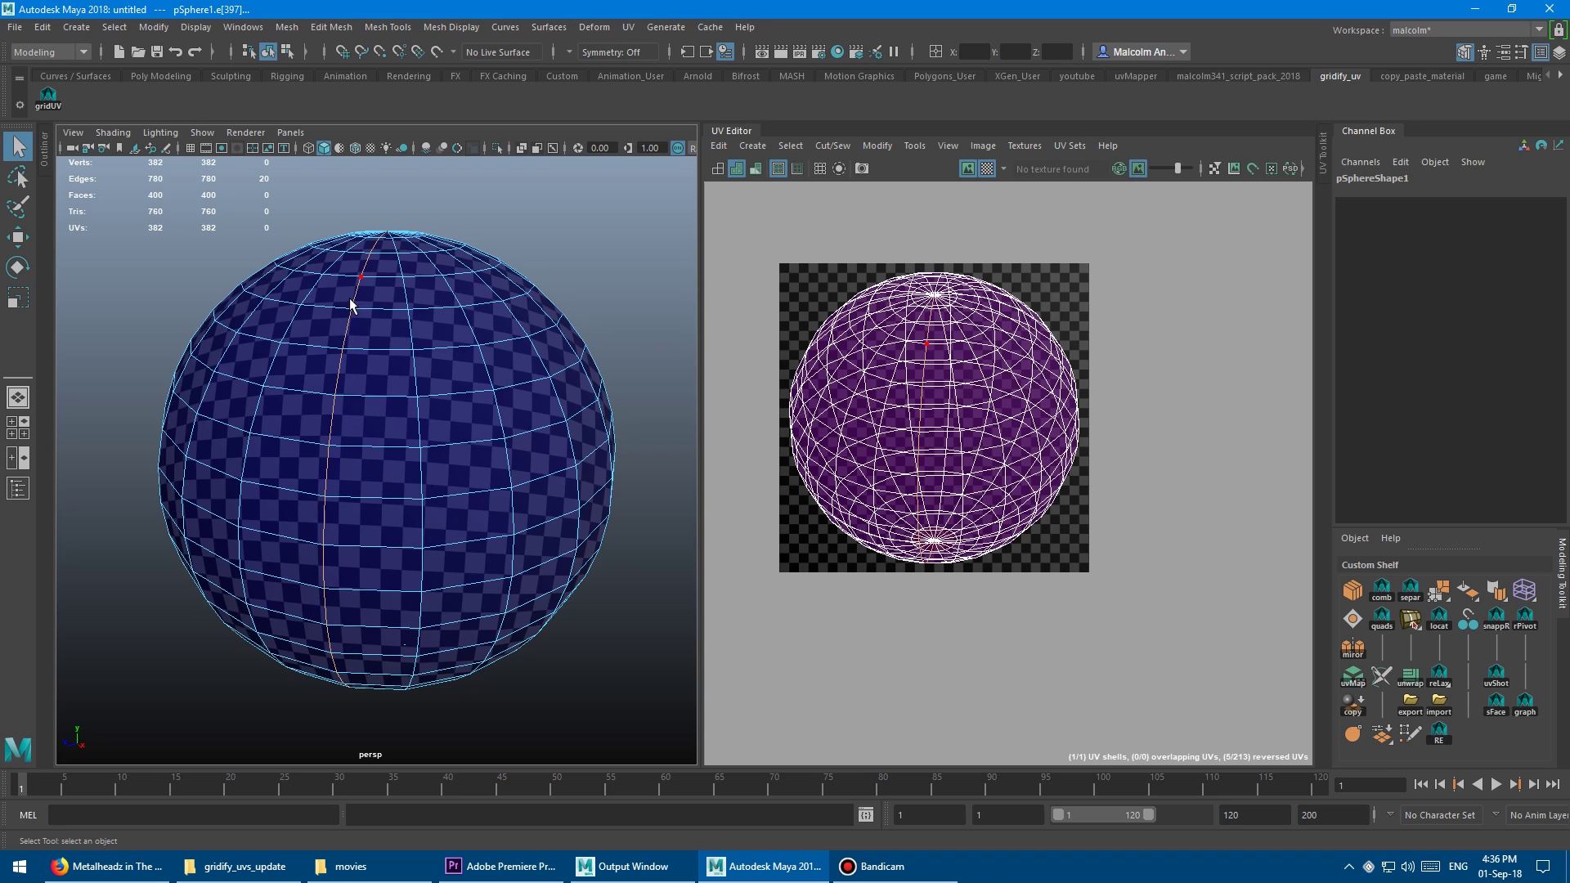
shift+click(378, 368)
shift+double_click(430, 369)
shift+click(386, 410)
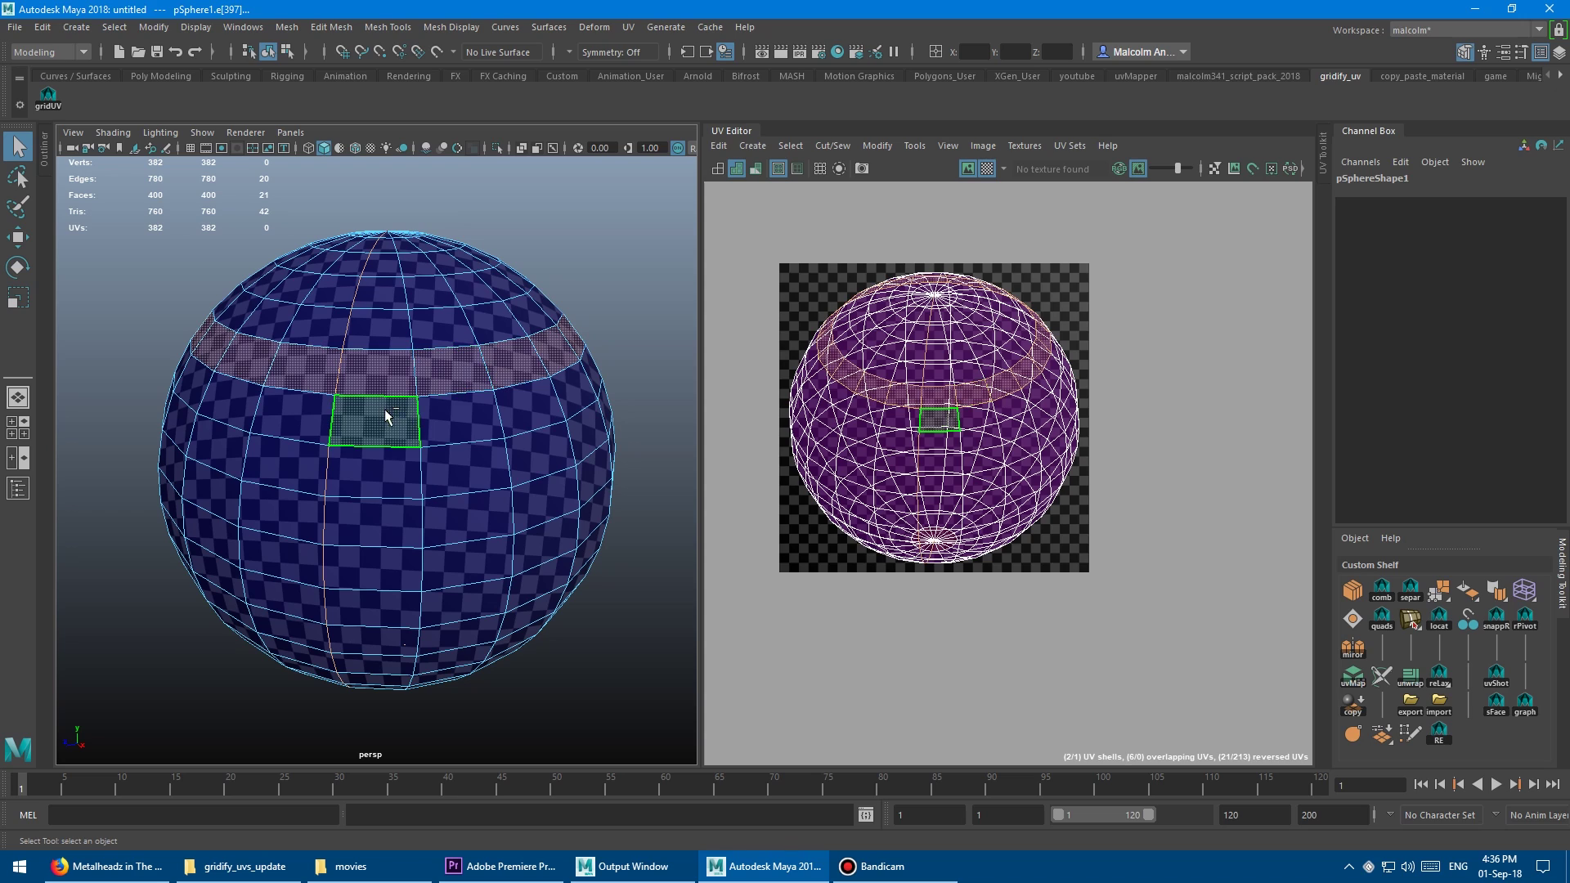
shift+double_click(458, 418)
shift+double_click(465, 470)
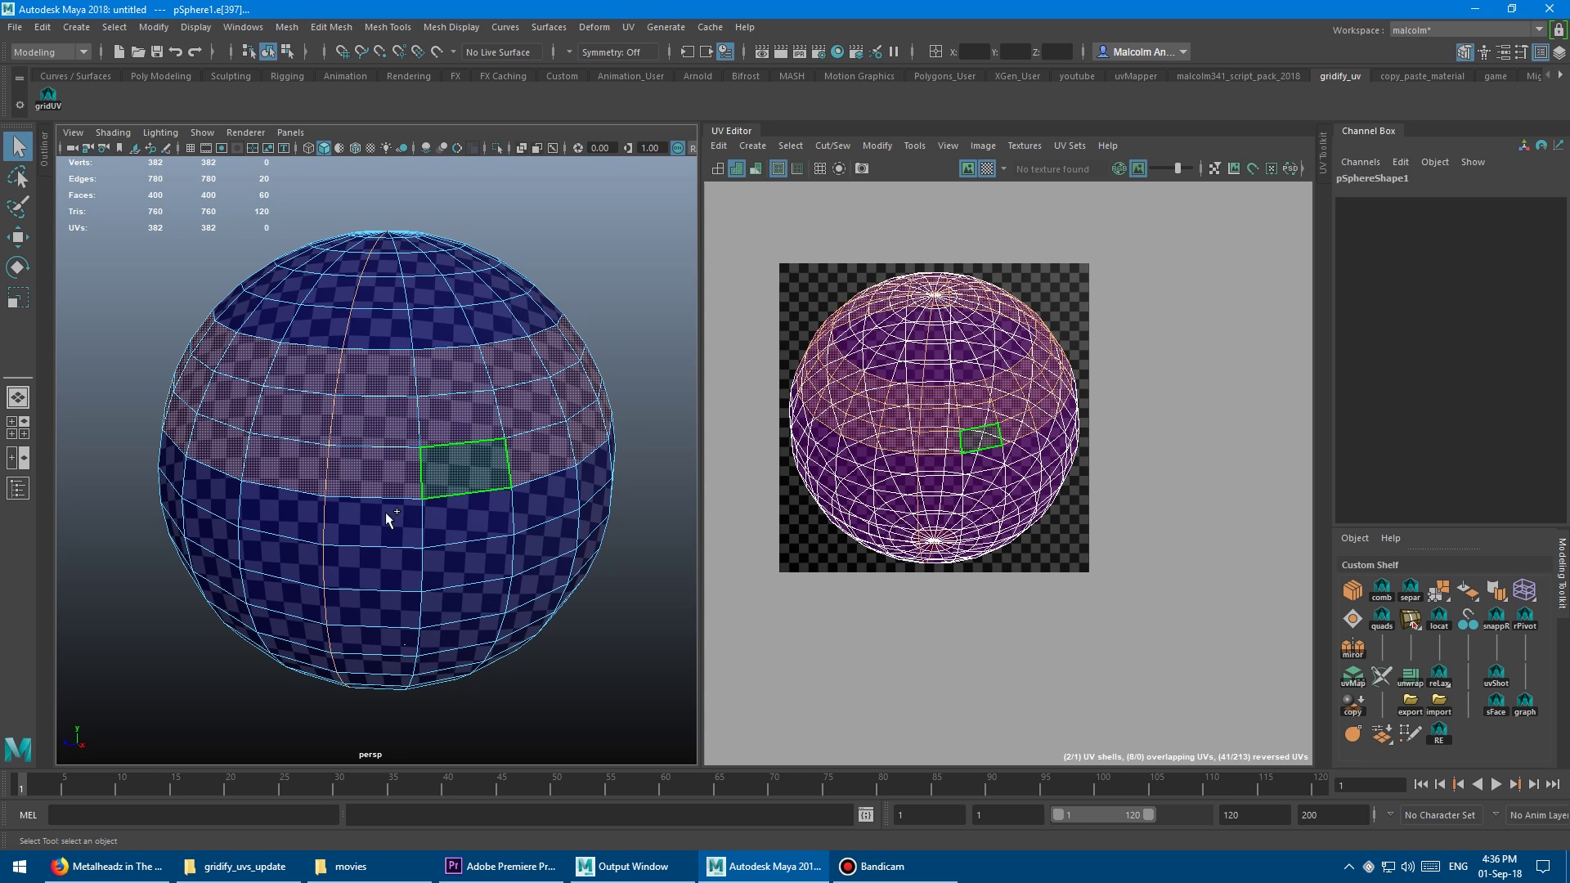
shift+double_click(393, 518)
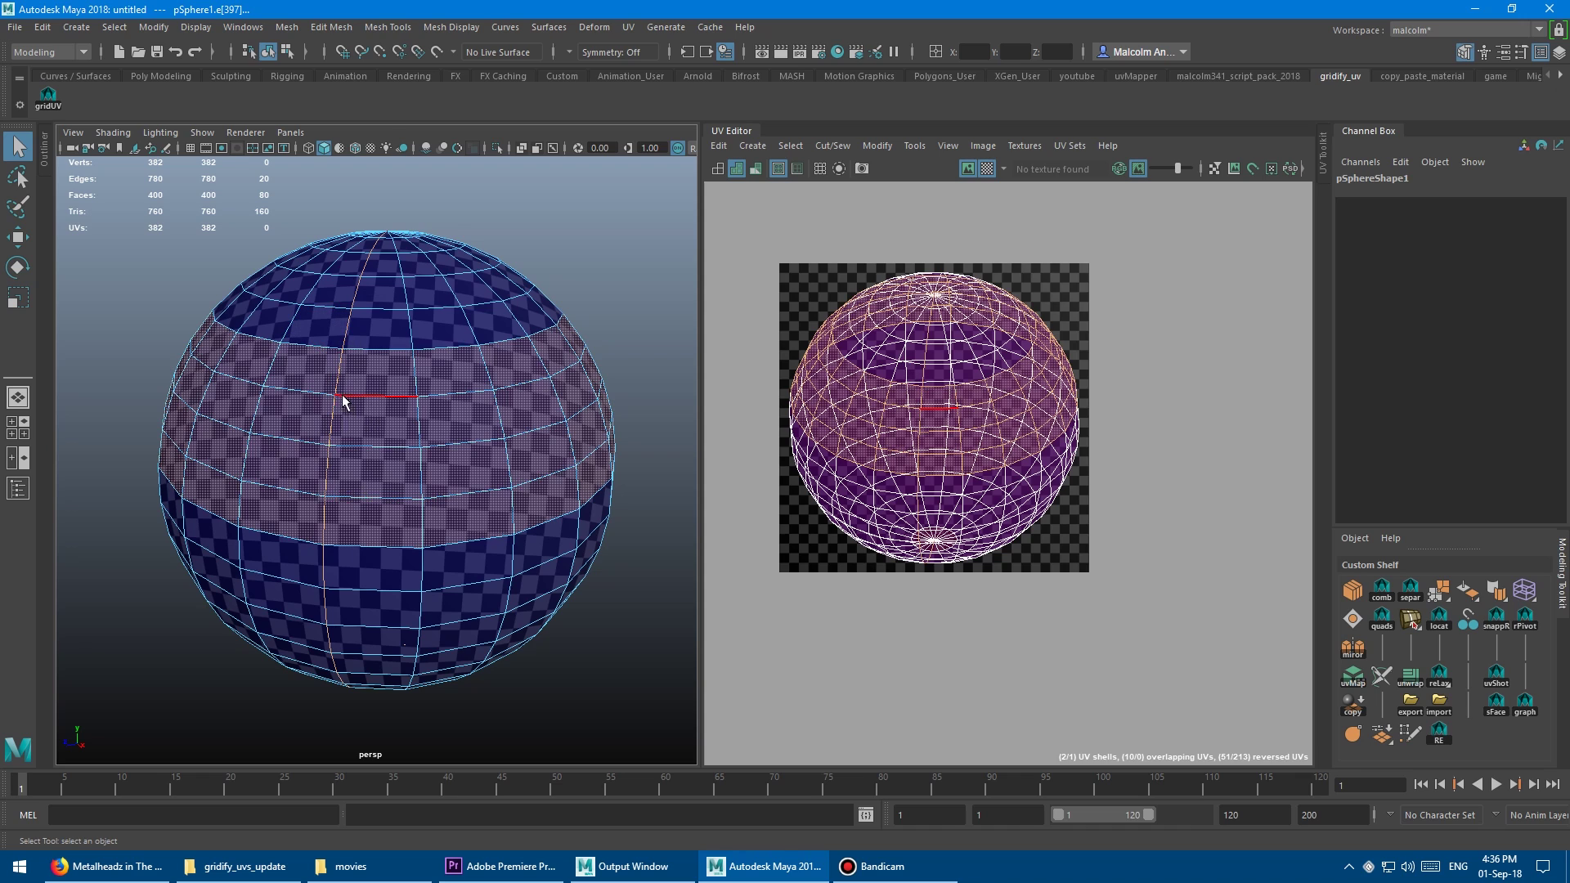
Gridify the selected band's UVs with the gridUV script and move the resulting shell below the sphere's other UVs.
click(49, 98)
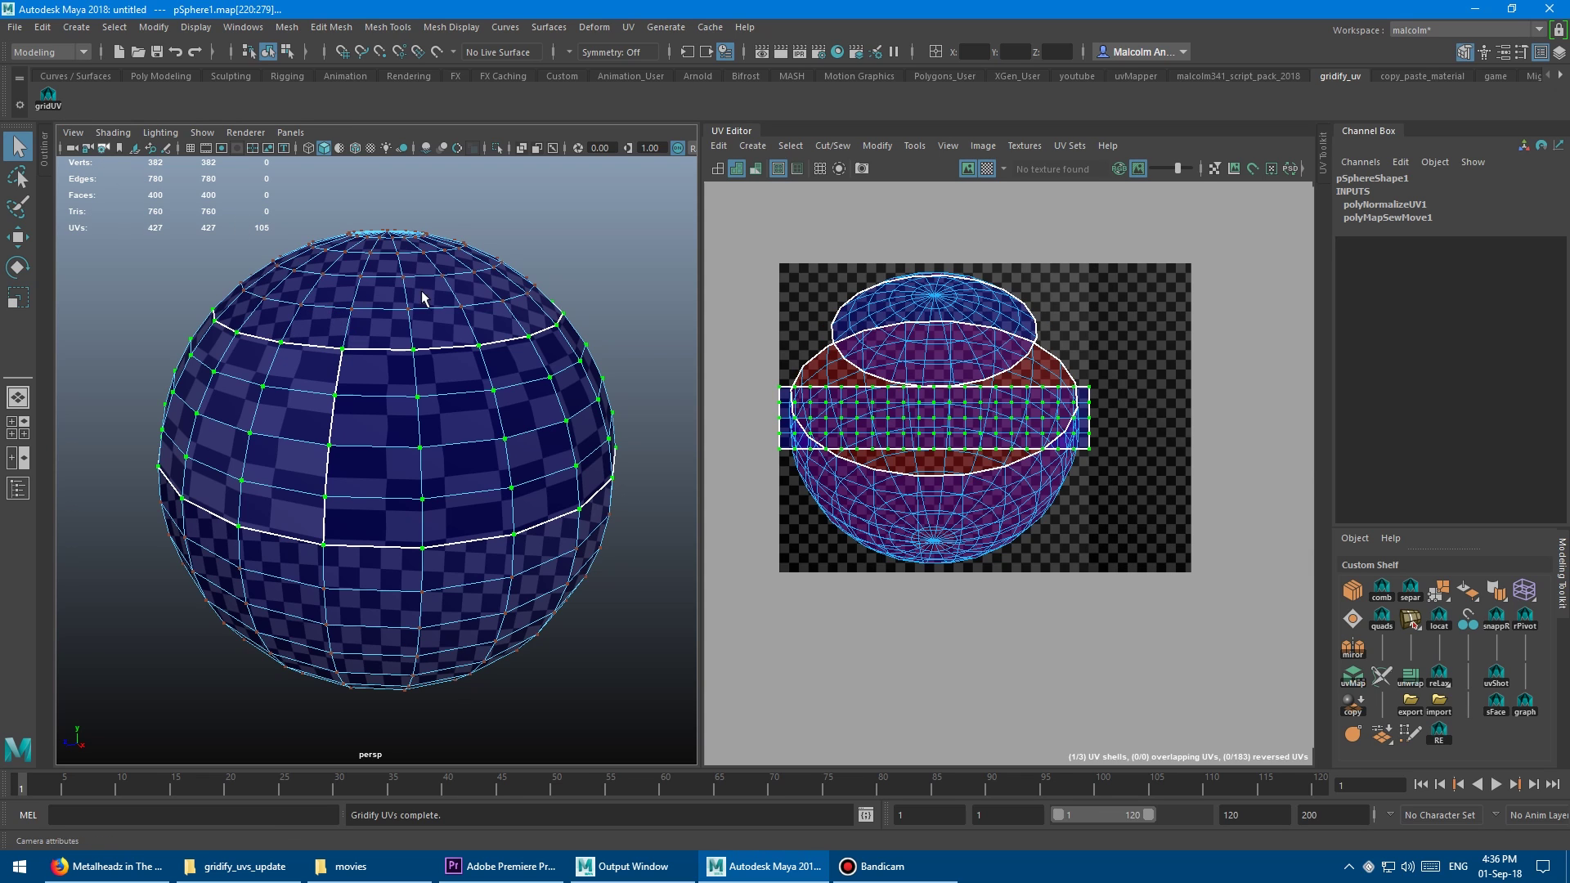
middle_drag(869, 618, 868, 641)
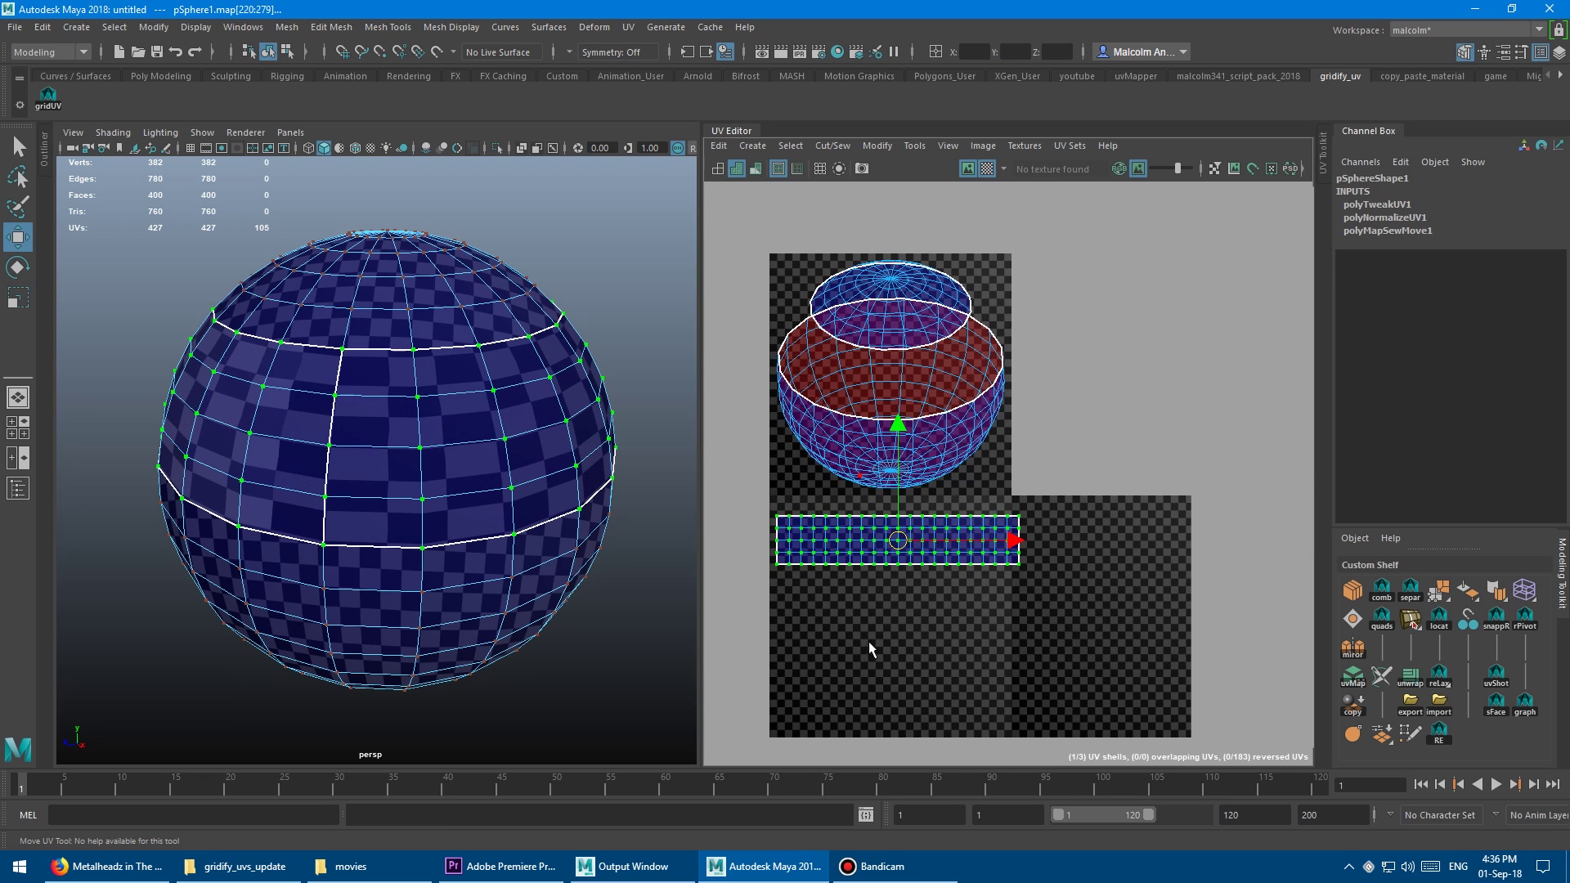
mouse_move(837, 482)
alt+middle_down()
mouse_move(872, 414)
mouse_move(846, 435)
mouse_move(846, 478)
alt+middle_up()
alt+right_drag(846, 478, 880, 484)
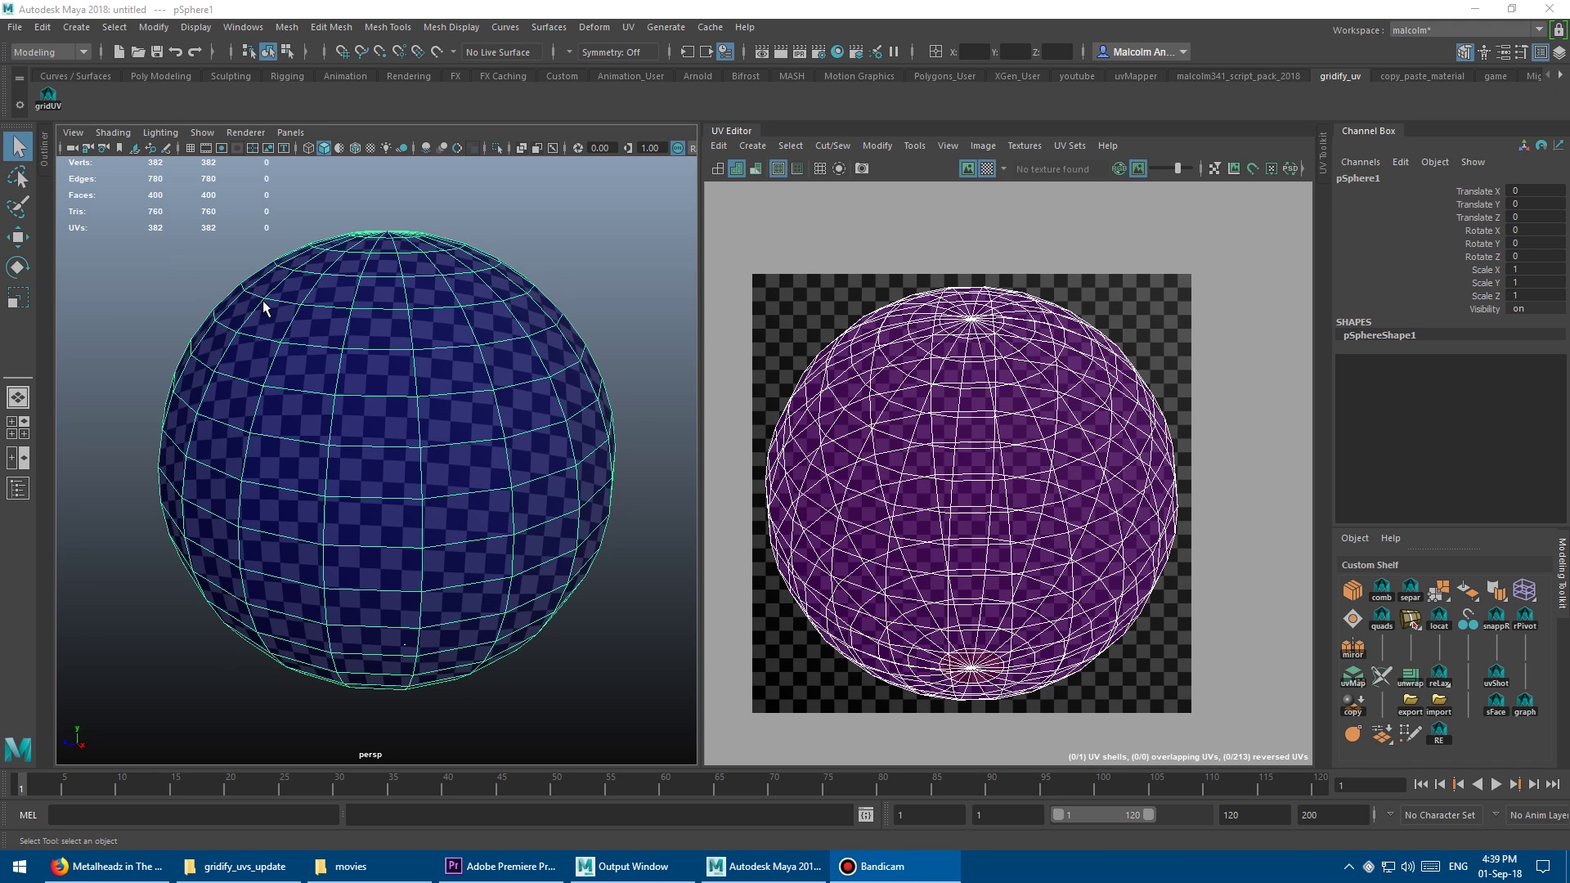
Select one pole-to-pole edge loop on the ungridded sphere and add all of its faces to the selection.
right_drag(358, 330, 384, 341)
click(349, 328)
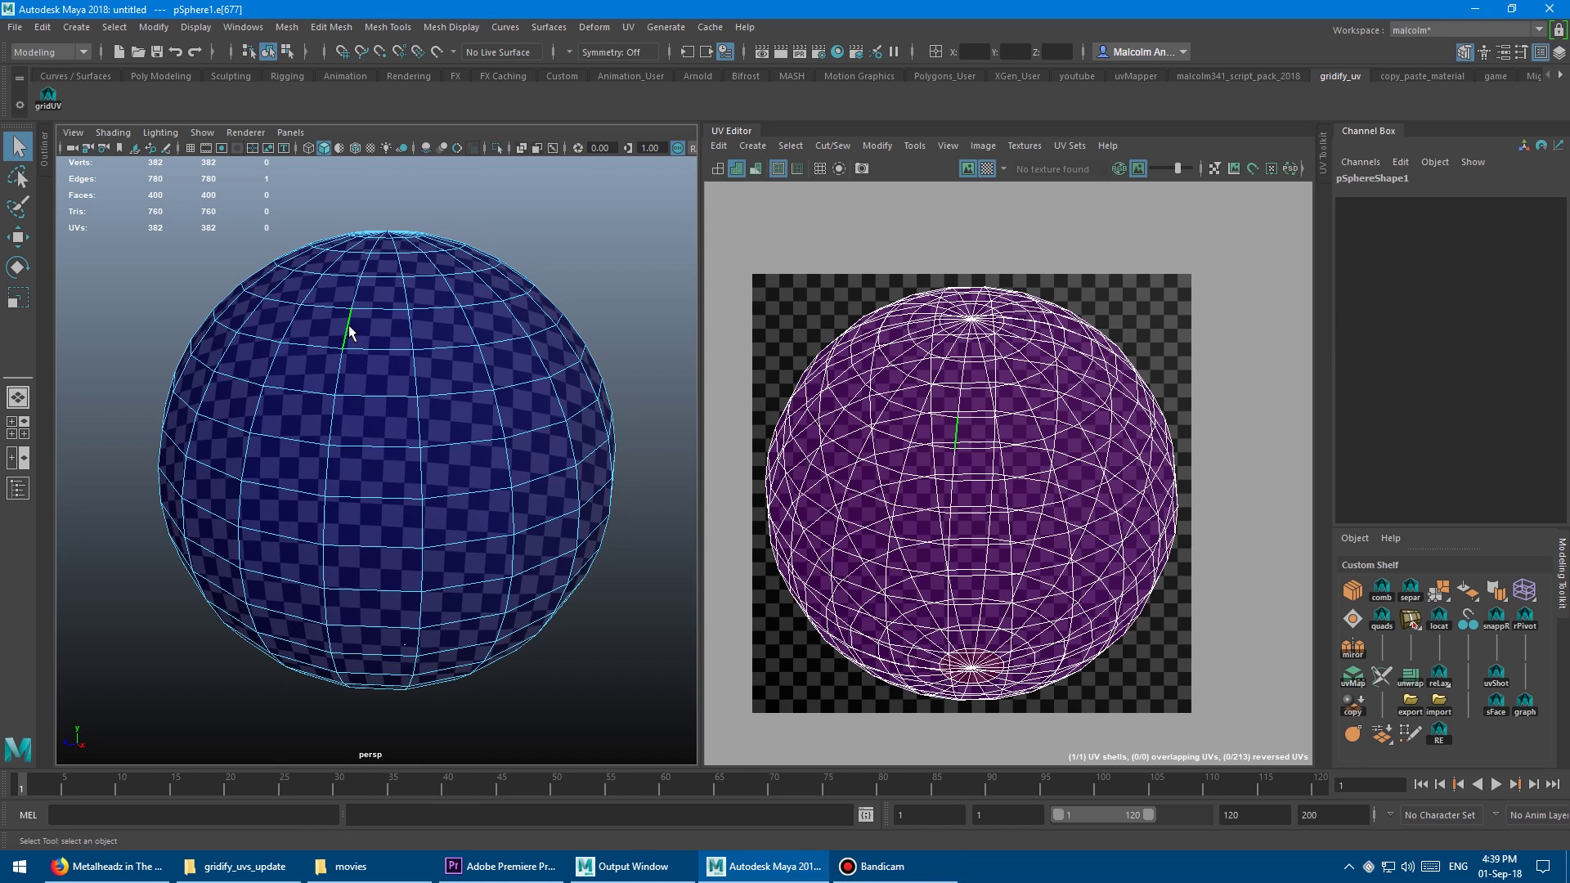
double_click(349, 329)
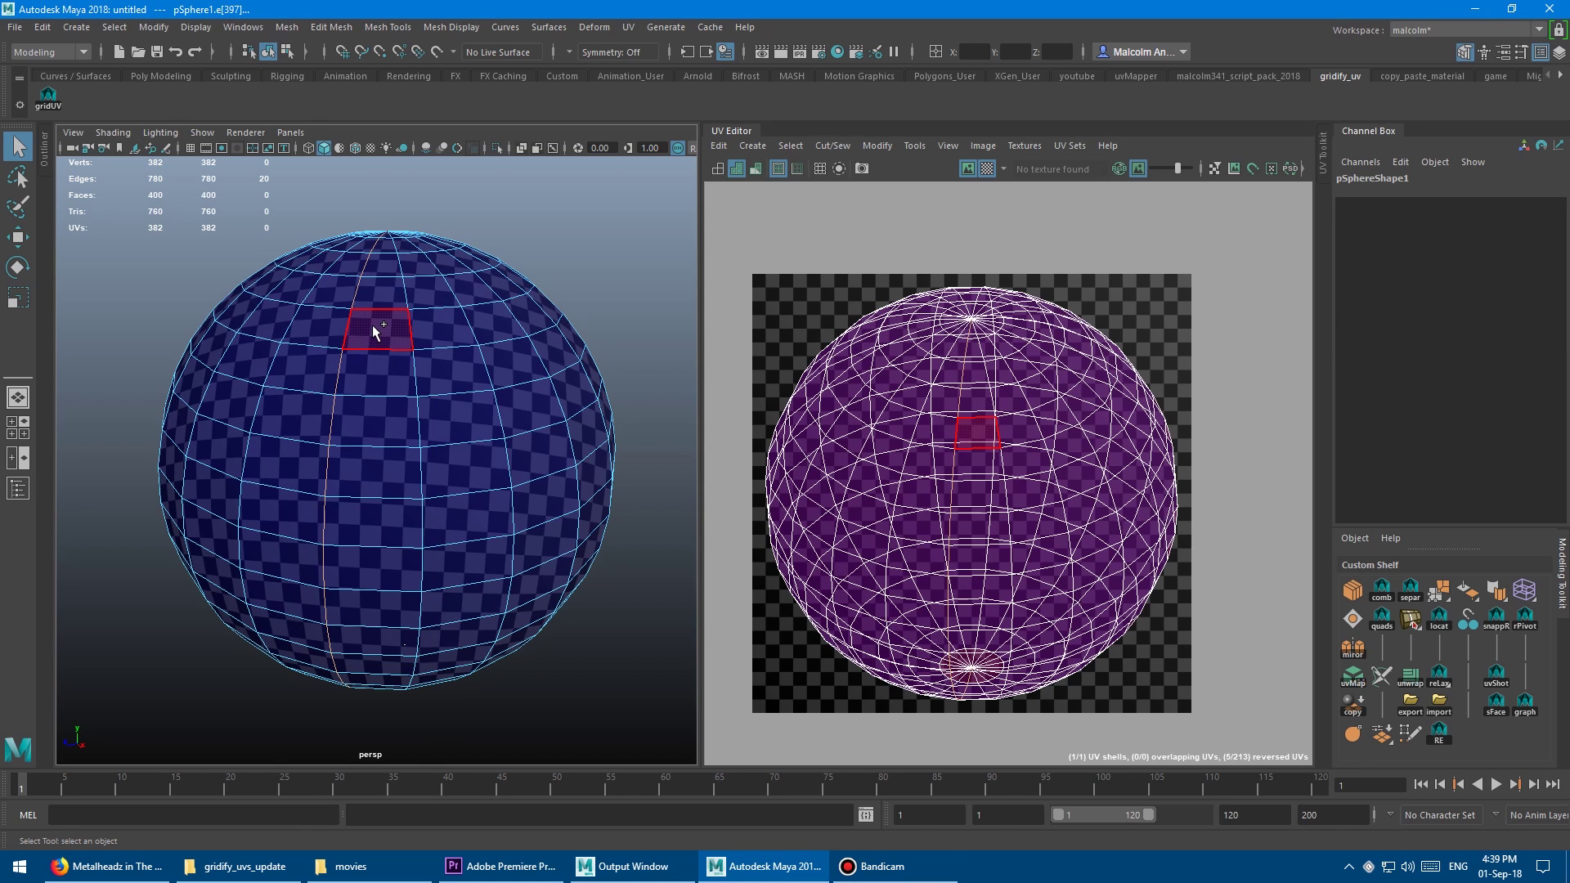
shift+double_click(373, 327)
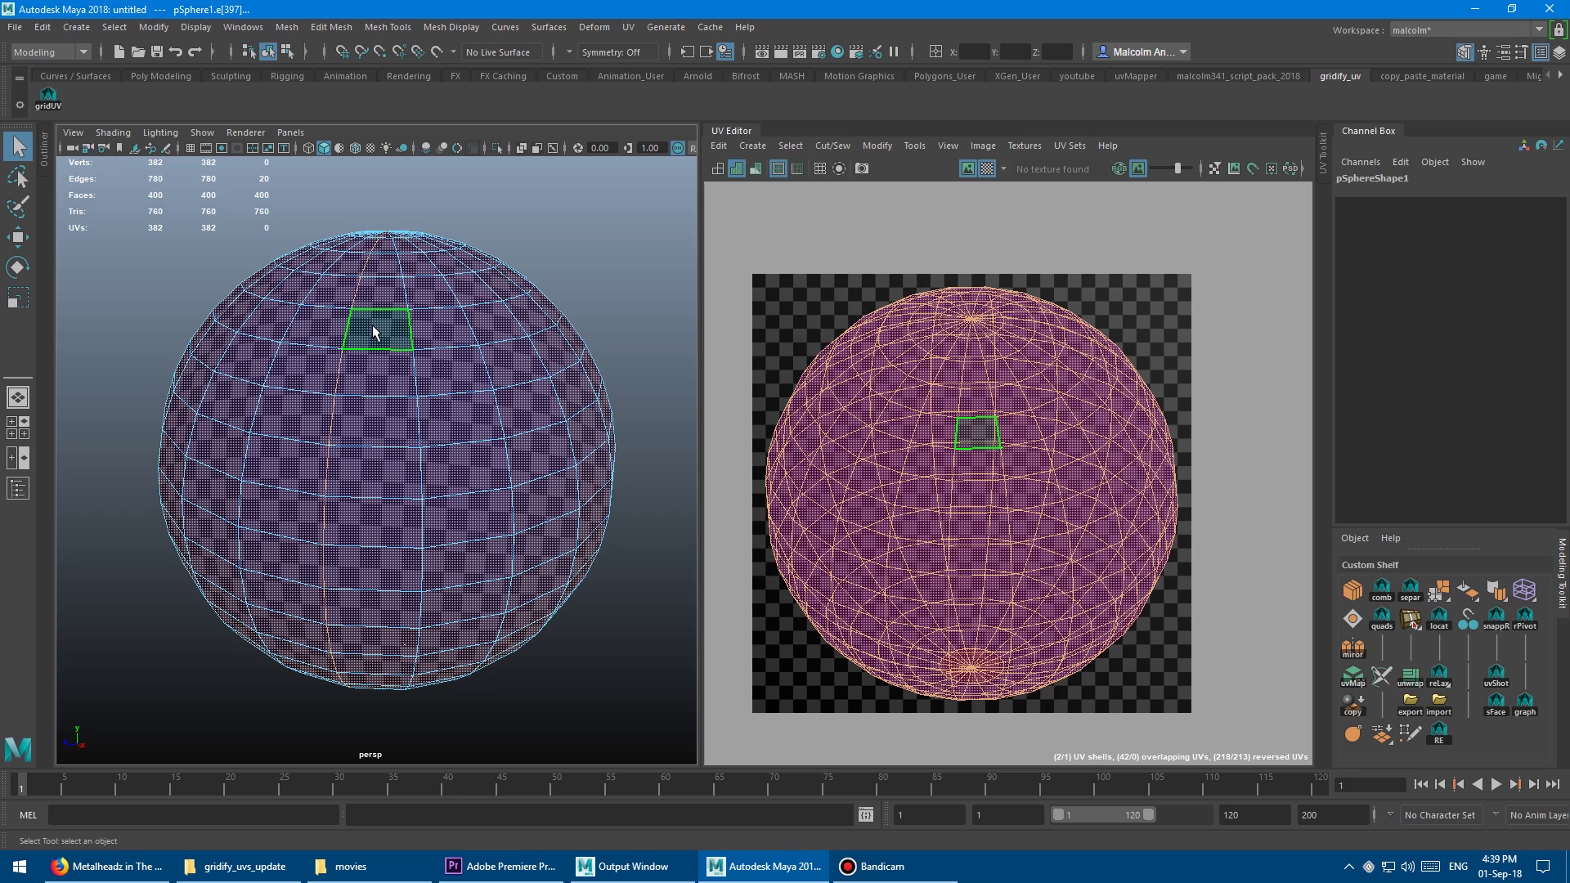
Gridify the whole sphere's UVs with the gridUV script and inspect the layout in the UV Editor.
click(48, 99)
scroll(1022, 418, down, 3)
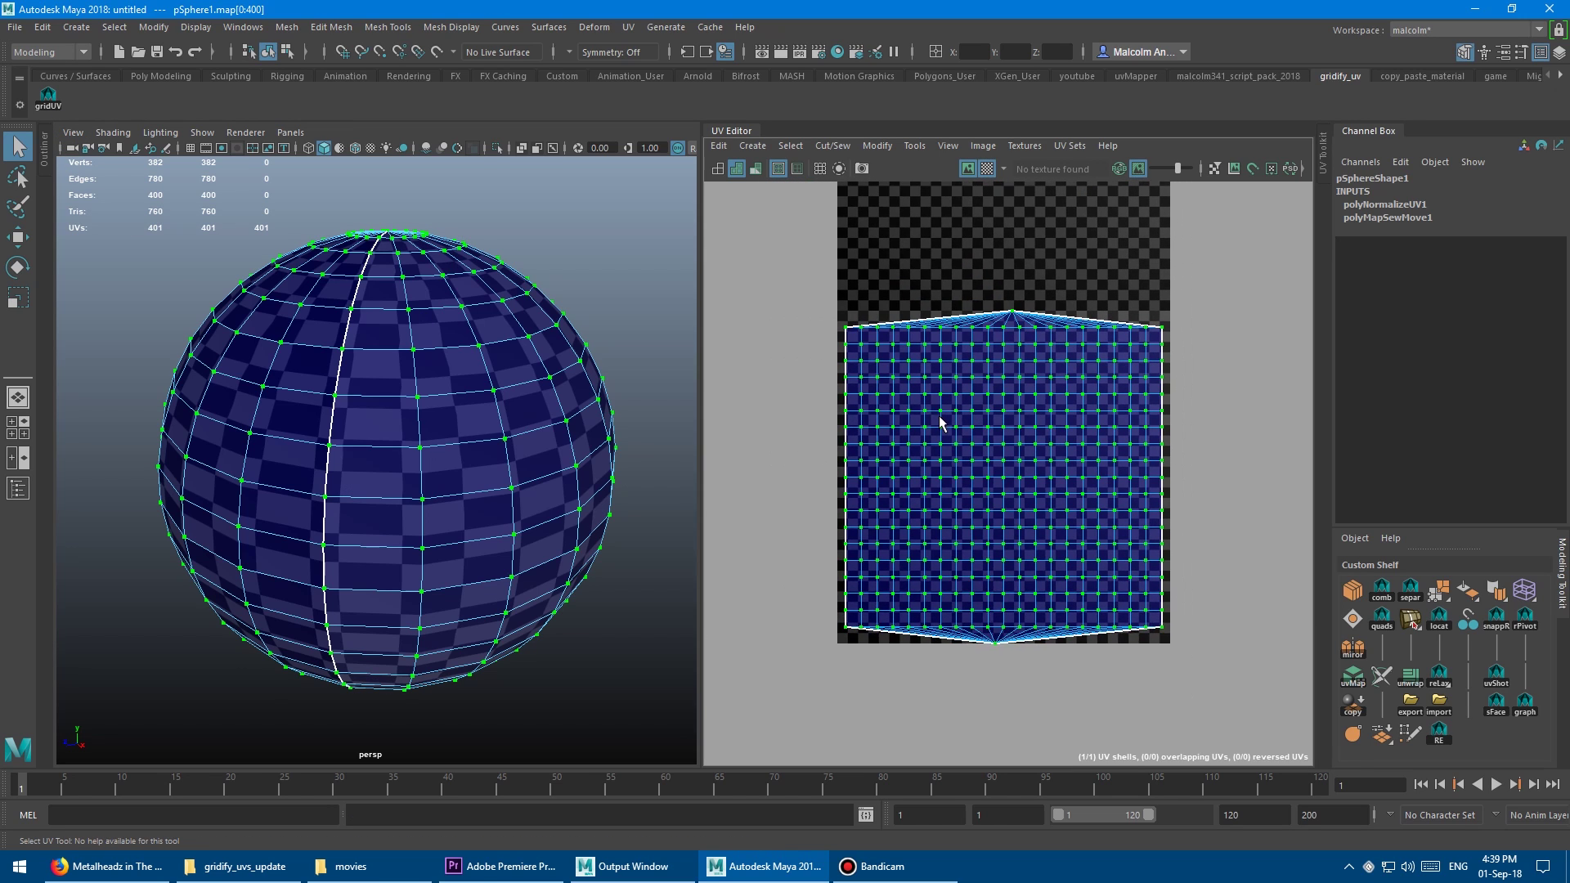
alt+right_drag(1051, 440, 1061, 438)
alt+middle_drag(1061, 438, 1068, 414)
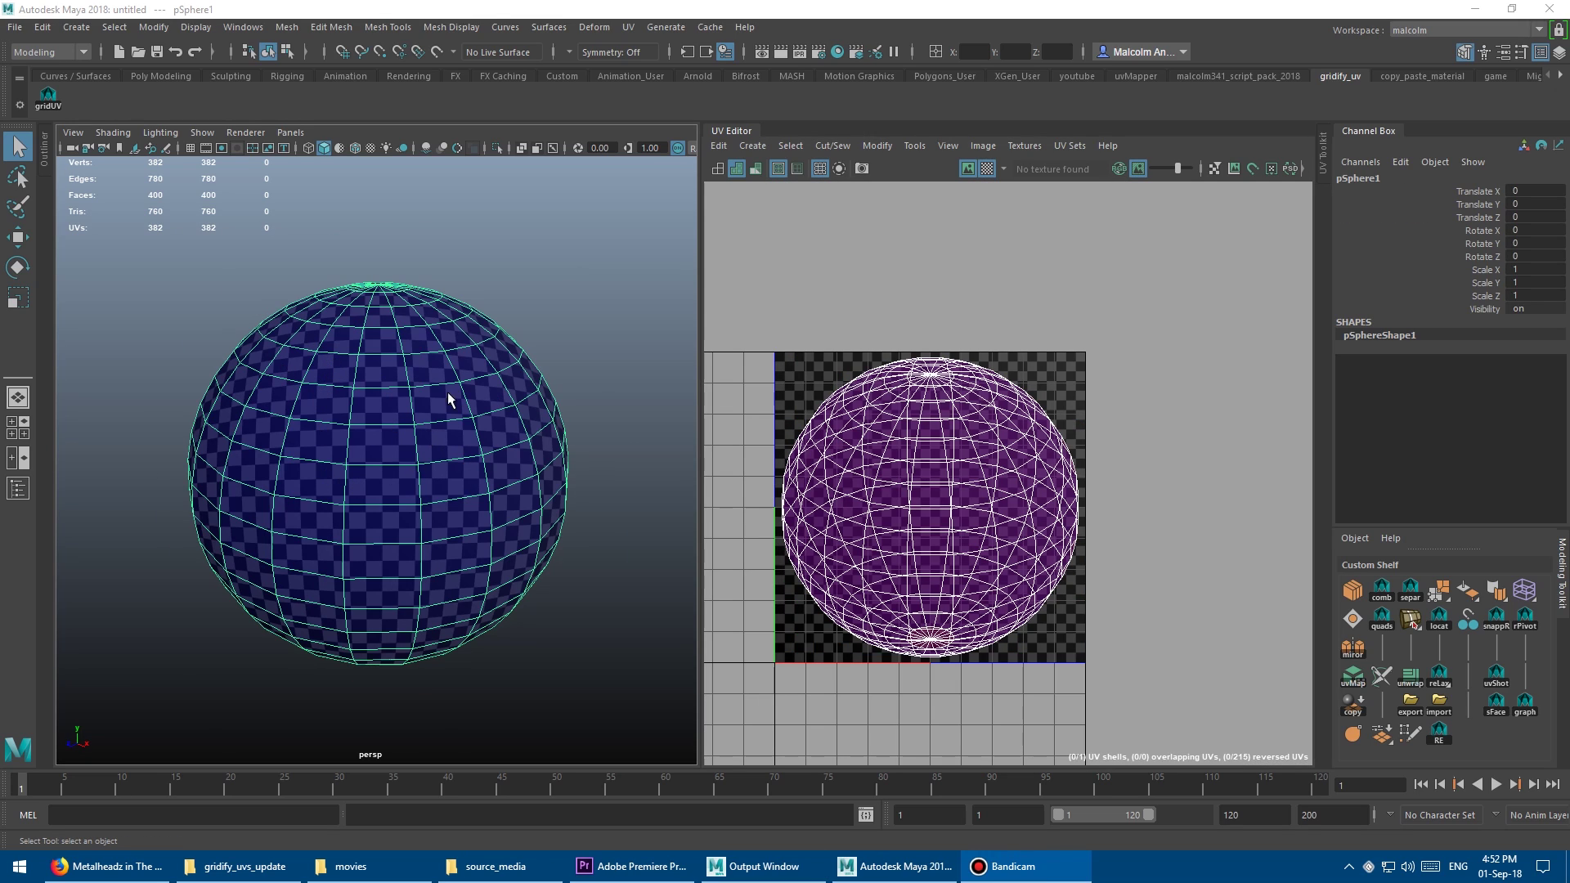
Select a block of four by four faces on the front of the sphere.
right_click(408, 354)
right_drag(409, 365, 340, 413)
click(538, 328)
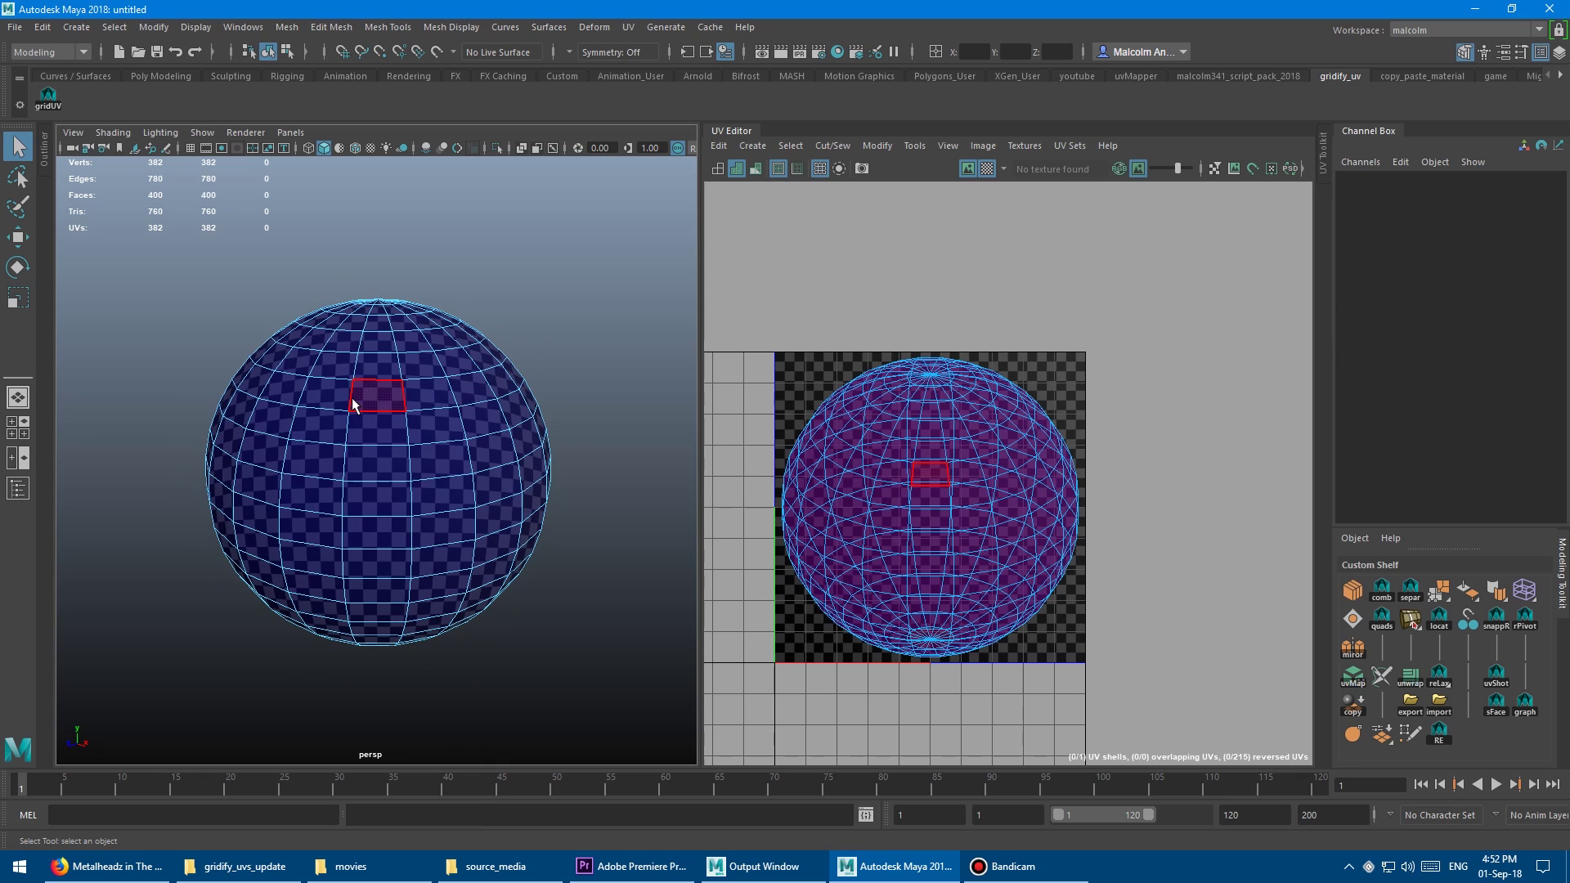
mouse_move(440, 392)
mouse_down()
mouse_move(447, 420)
mouse_move(335, 417)
mouse_move(412, 452)
mouse_move(370, 489)
mouse_move(327, 489)
mouse_up()
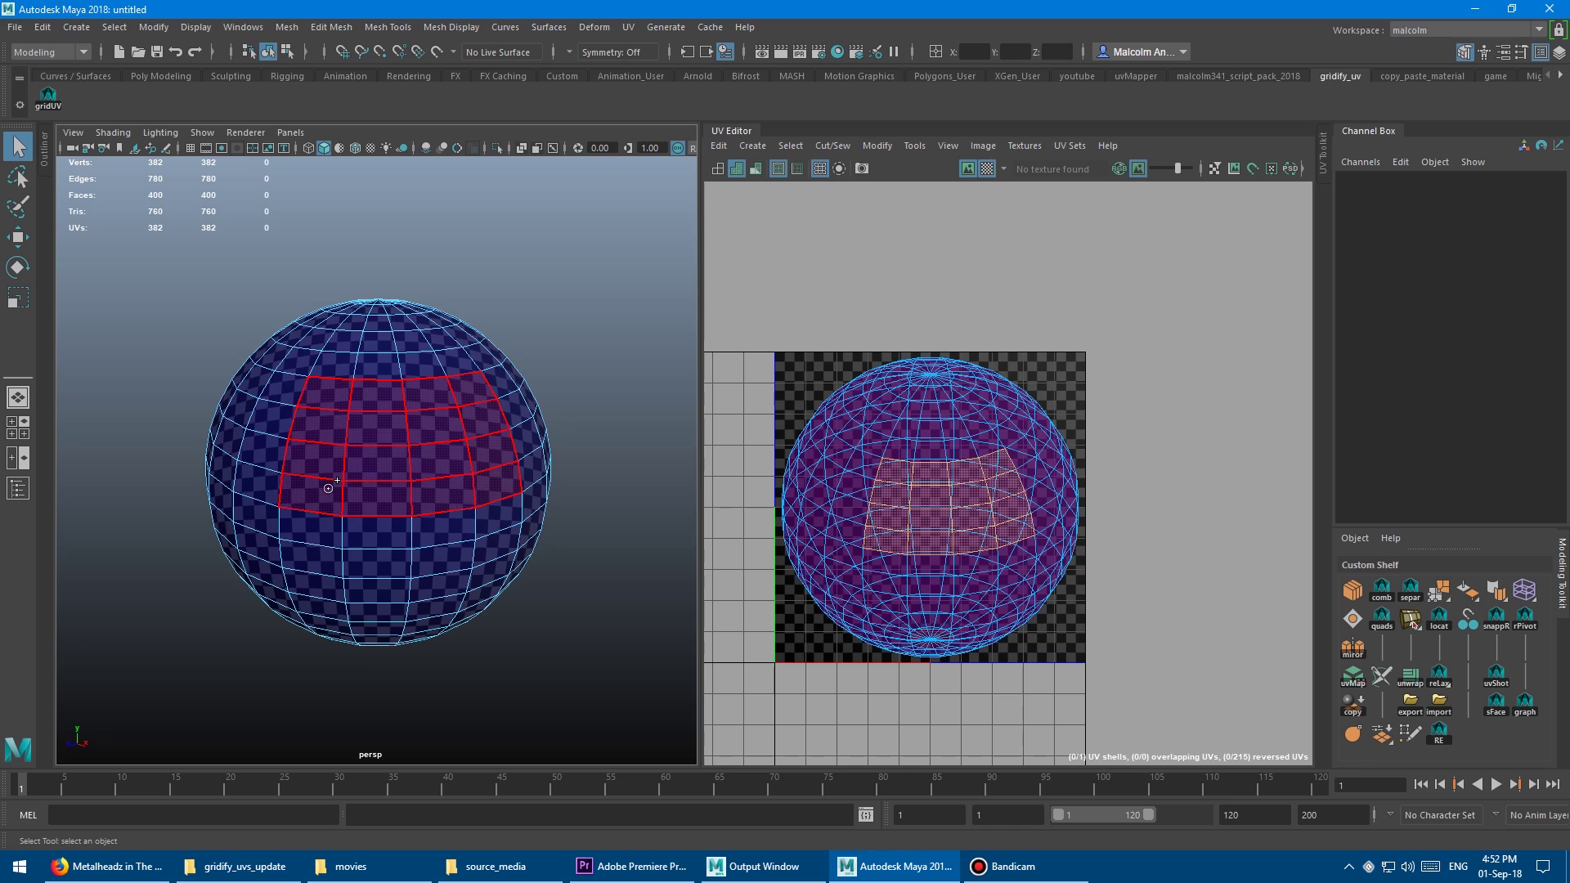
alt+drag(529, 415, 455, 514)
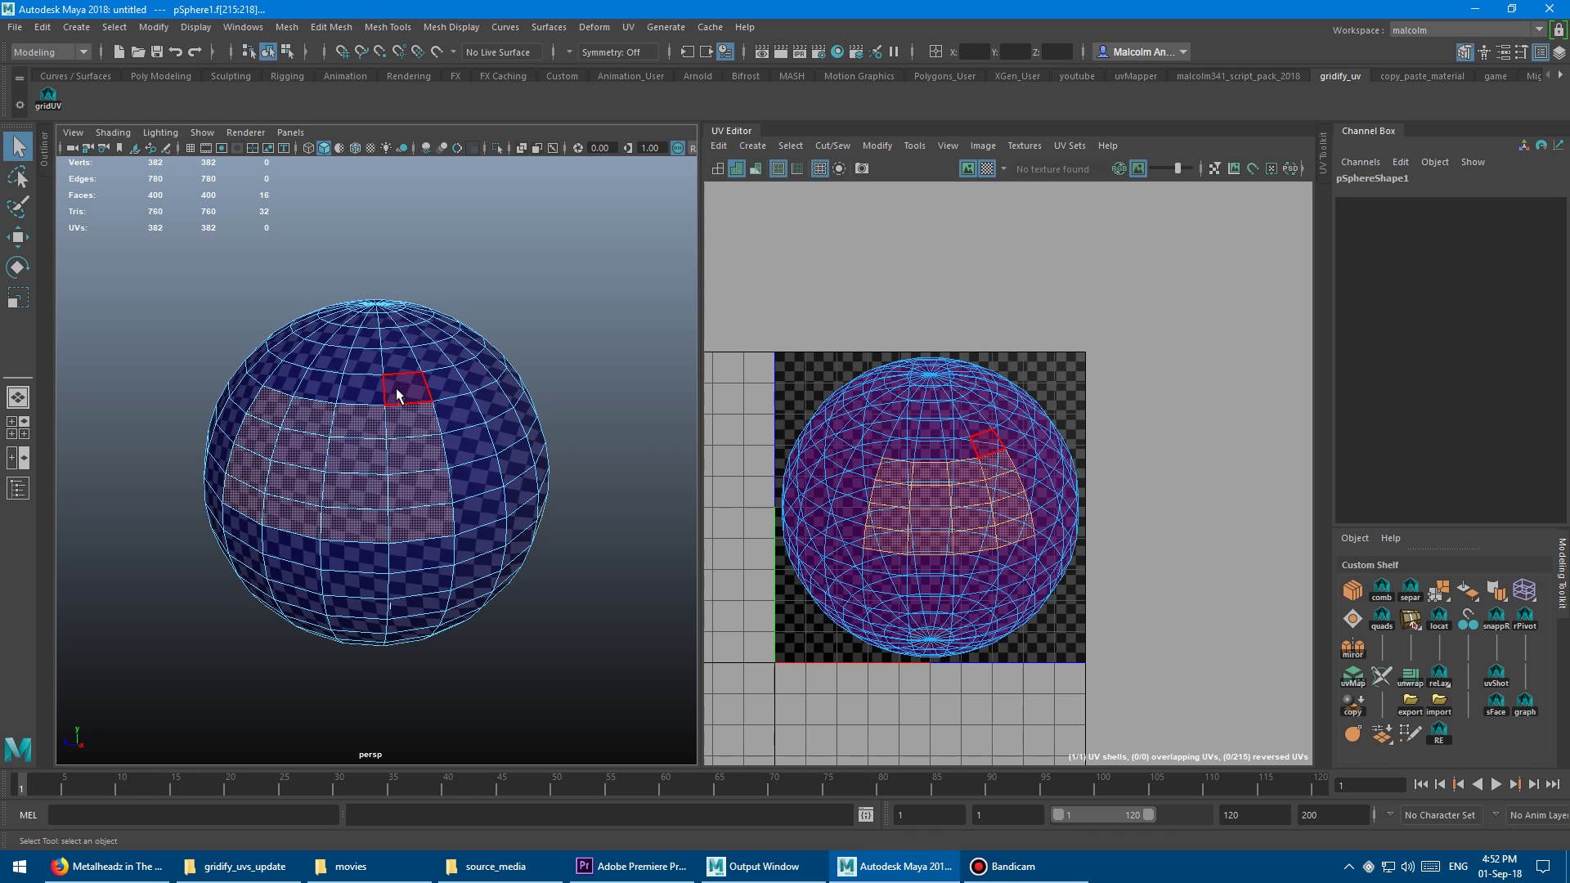
alt+drag(396, 390, 393, 342)
alt+right_drag(392, 342, 456, 354)
alt+drag(455, 354, 479, 396)
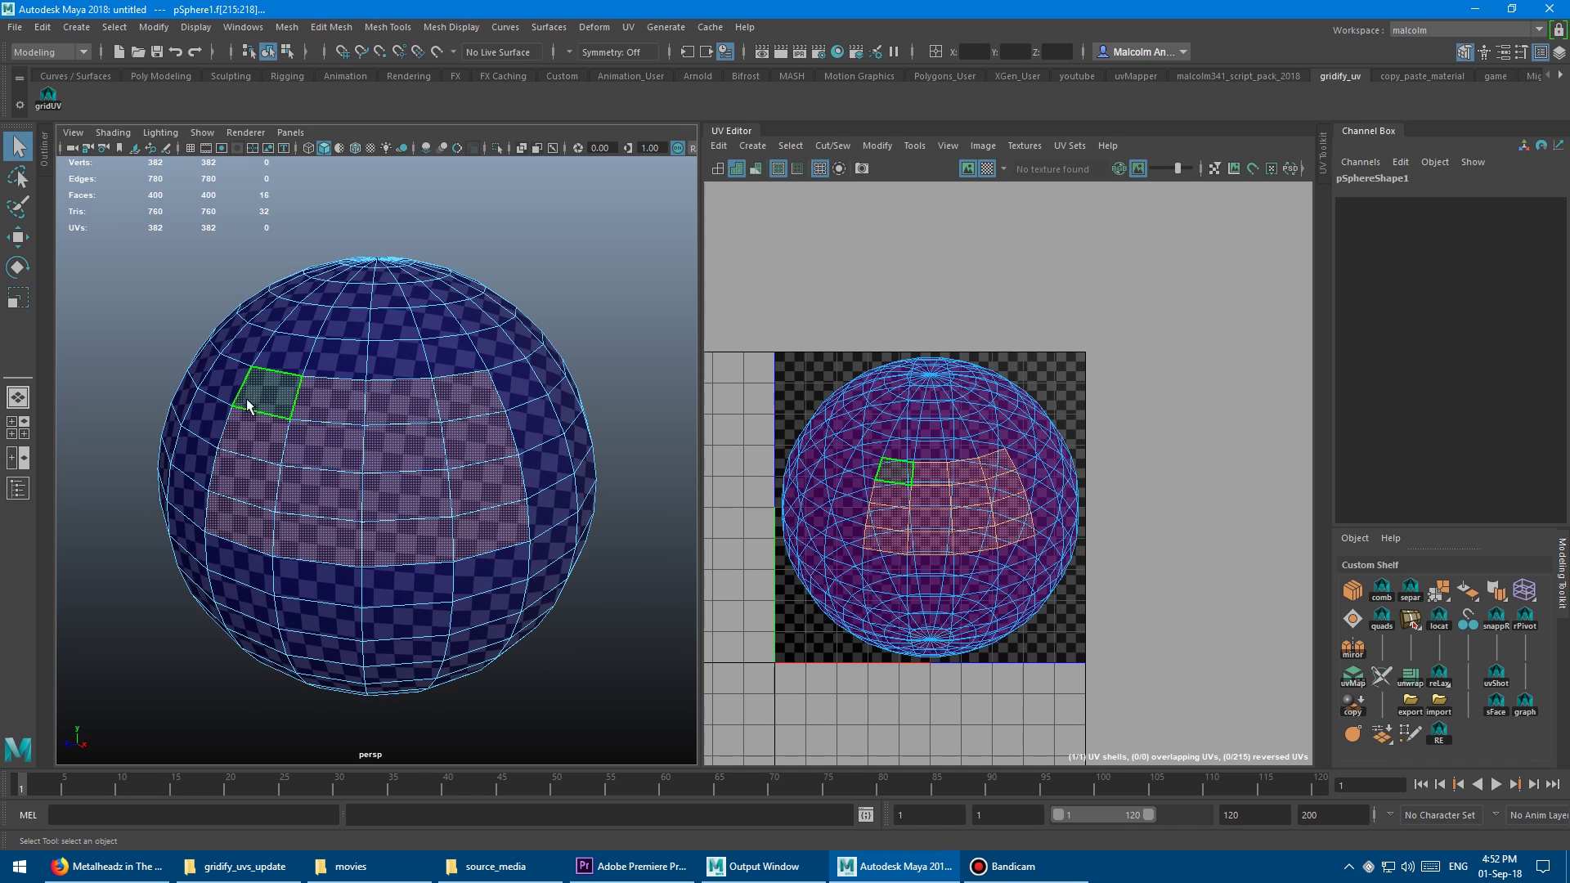
scroll(359, 393, down, 2)
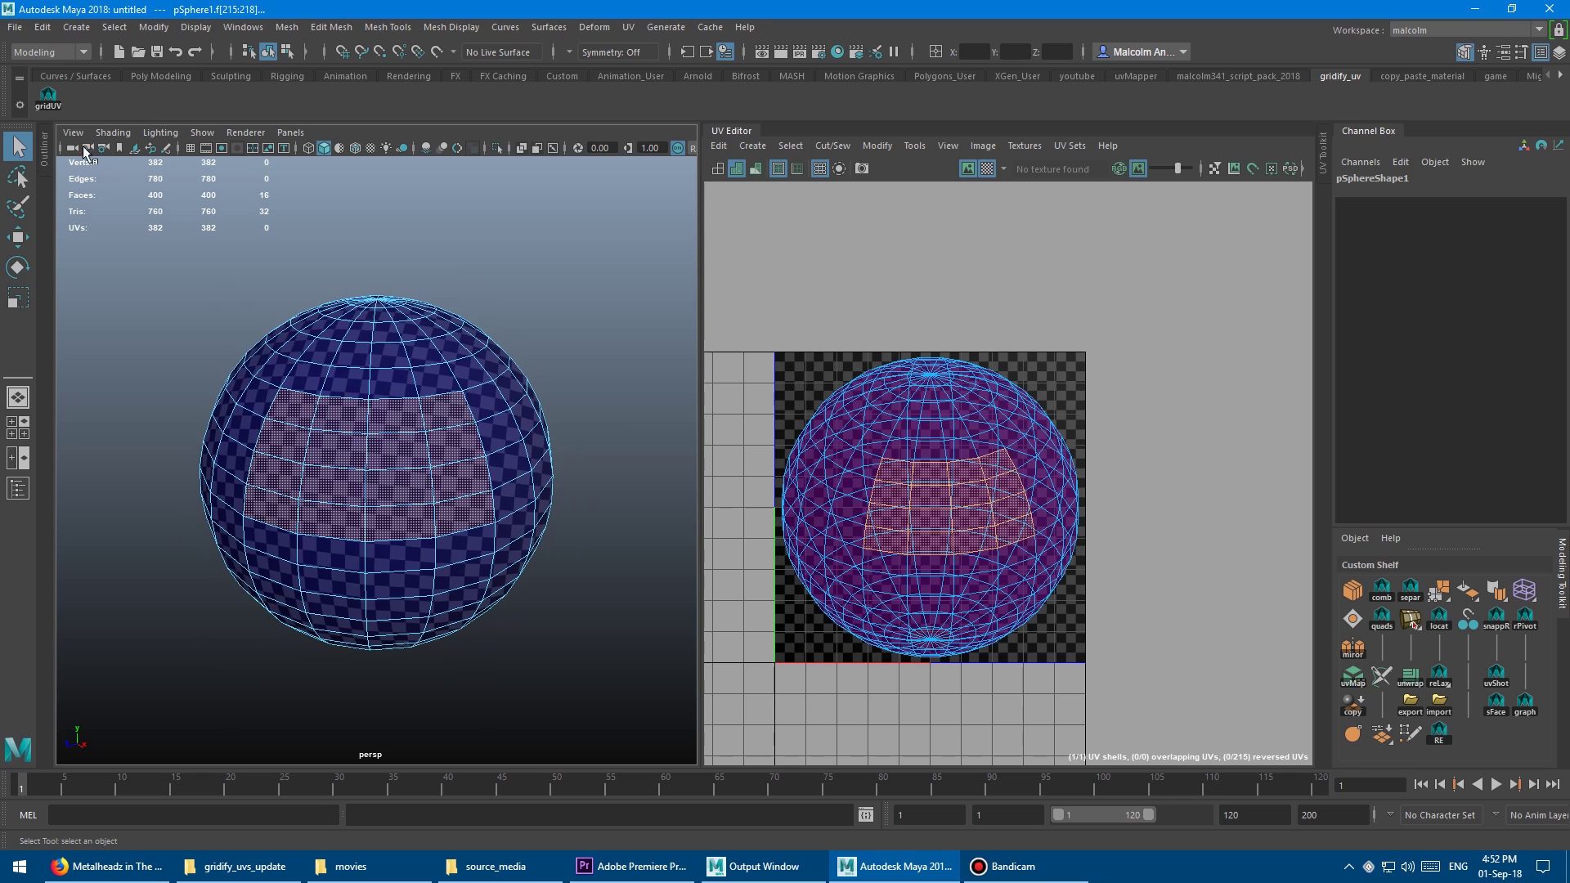
Gridify the selected block's UVs with the gridUV script and move the resulting shell beside the sphere's other UVs.
click(48, 96)
alt+right_drag(778, 394, 752, 419)
alt+middle_drag(787, 459, 994, 386)
key(w)
alt+right_drag(1068, 460, 1014, 439)
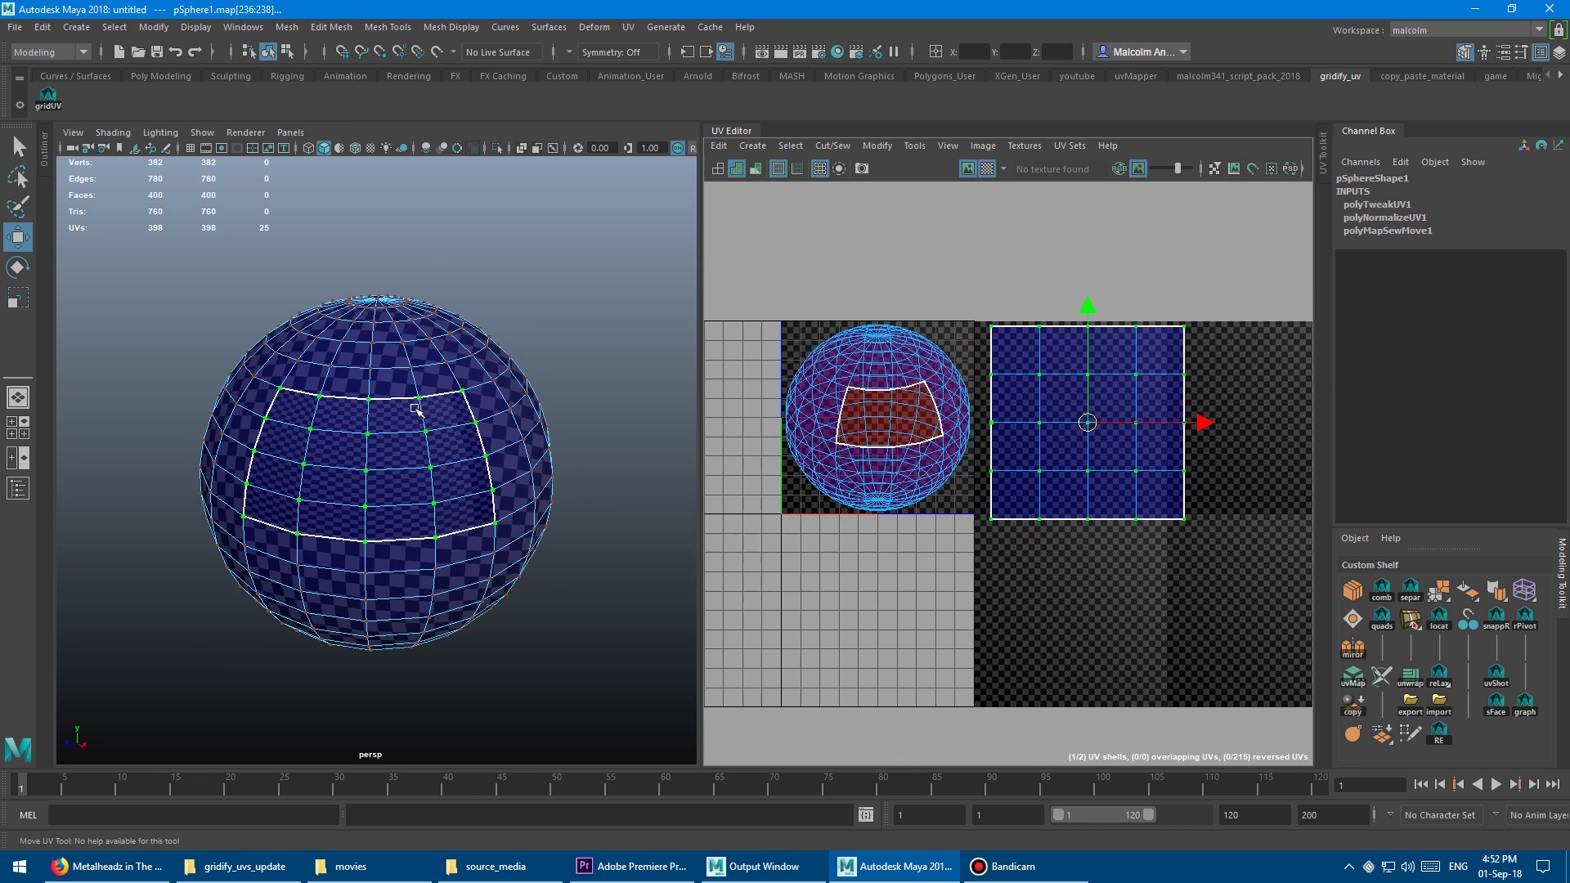
Select a block of two by four faces on the lower part of the sphere, below the gridified block.
alt+drag(420, 403, 354, 436)
right_drag(353, 435, 380, 458)
click(282, 444)
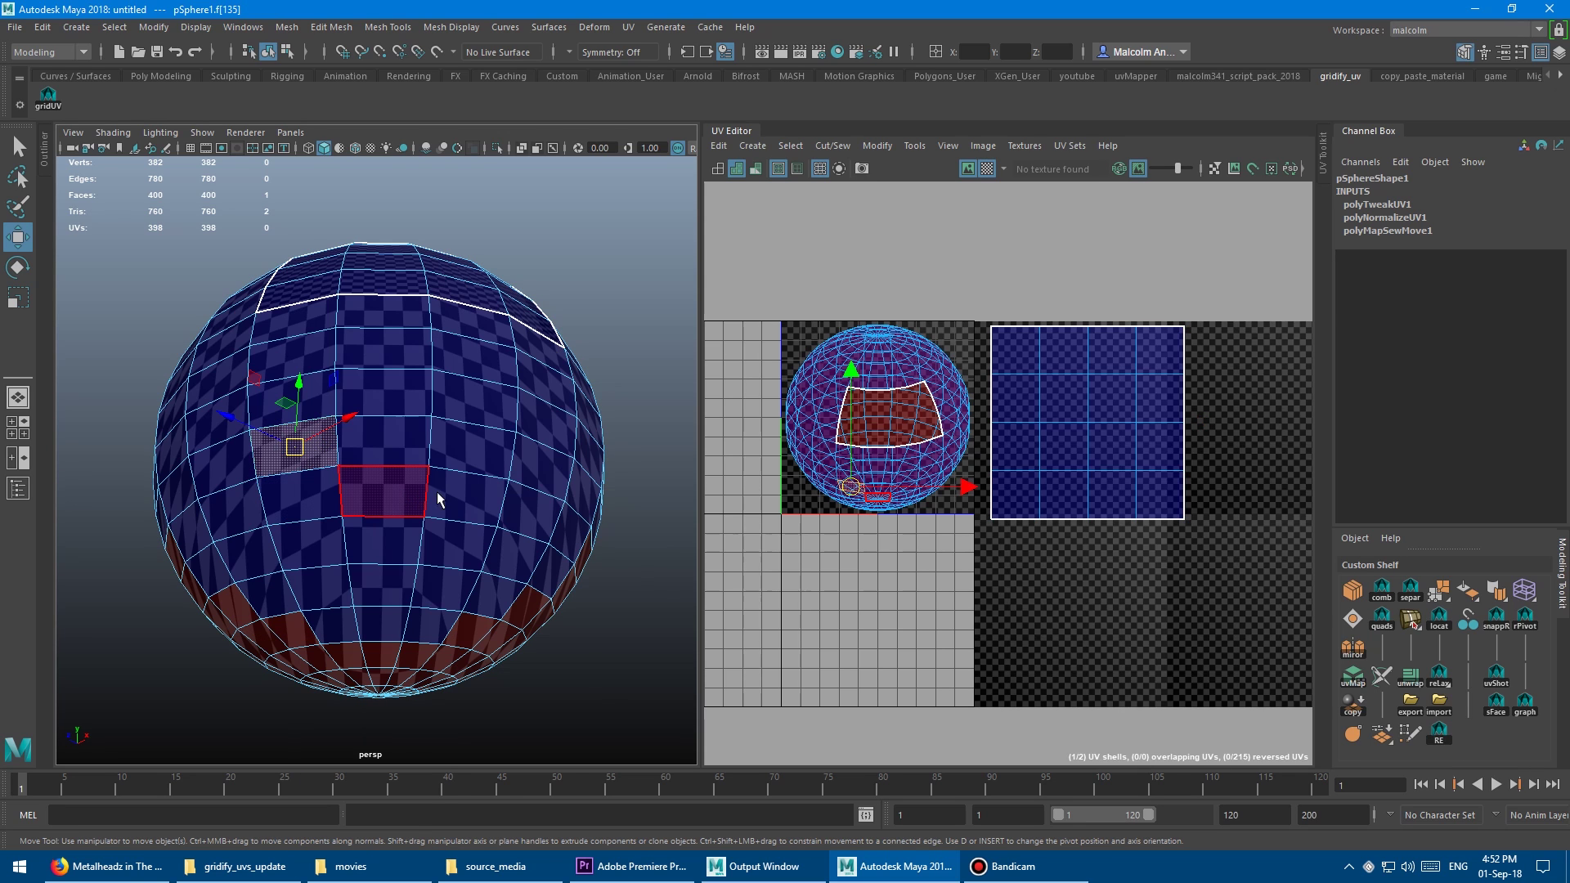
key(q)
shift+click(531, 467)
shift+click(483, 452)
shift+click(386, 447)
shift+click(315, 494)
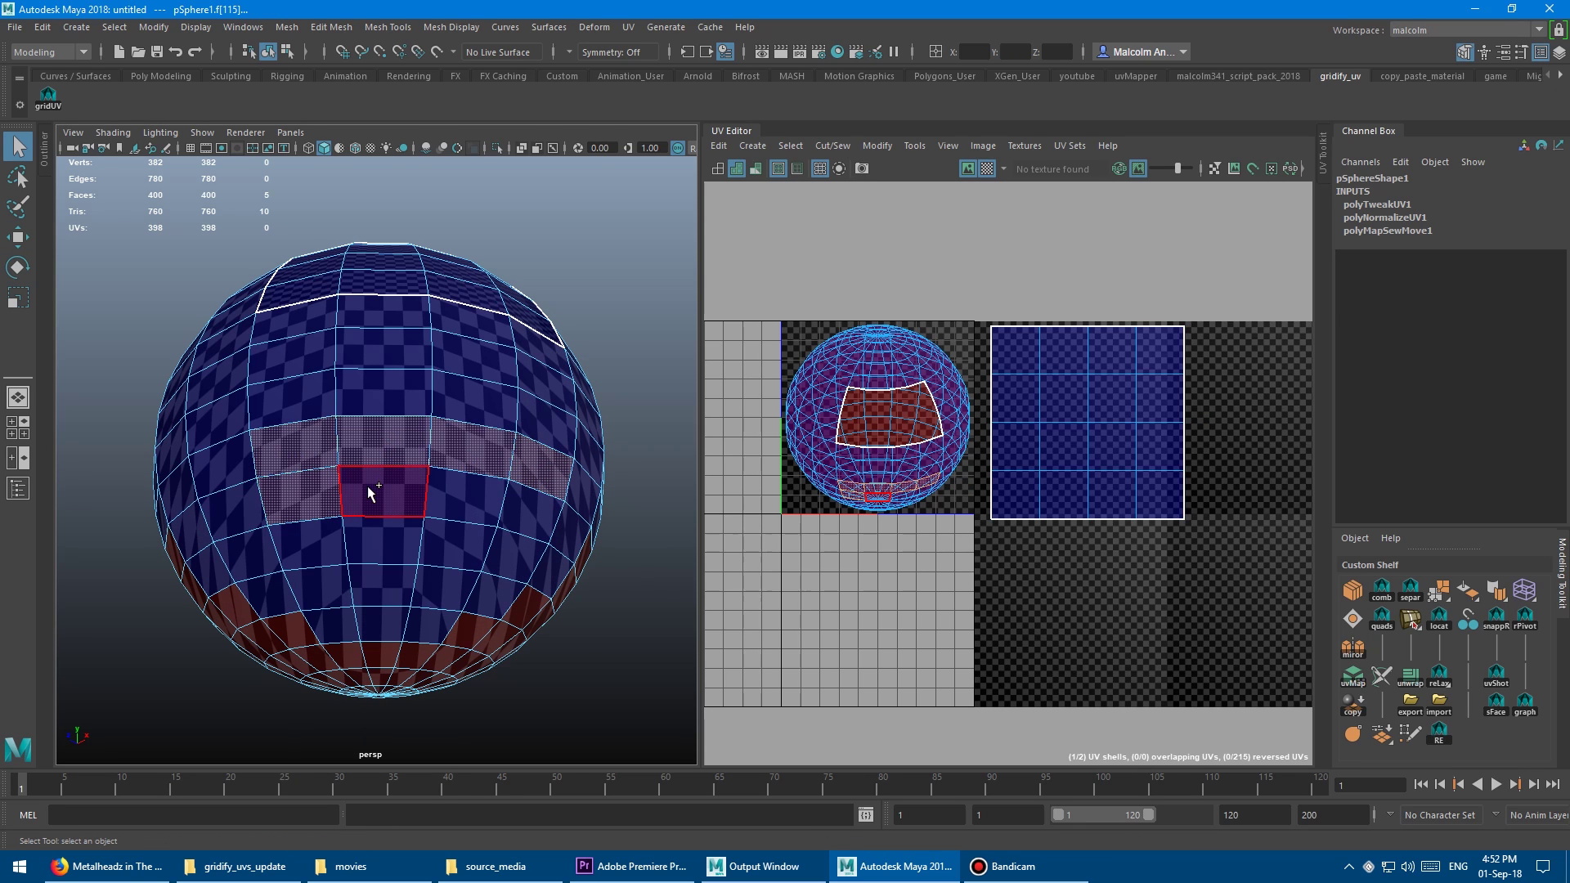
shift+click(372, 493)
shift+click(487, 507)
shift+click(525, 504)
alt+drag(508, 493, 489, 535)
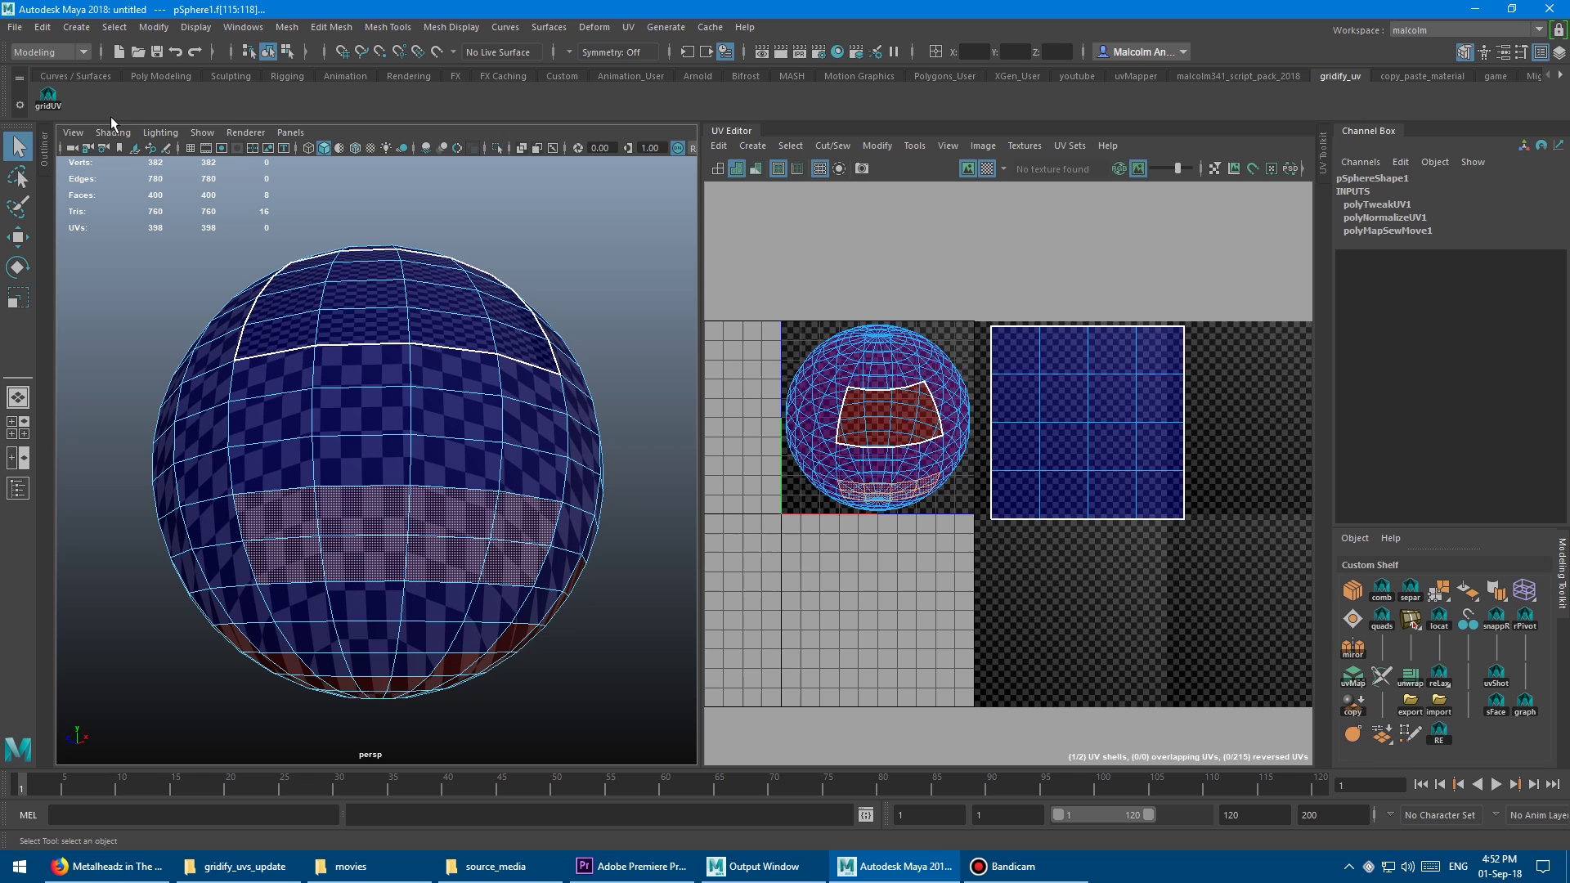
Gridify the two-by-four block's UVs with the gridUV script and move its shell below the first gridified shell.
click(54, 101)
alt+right_drag(896, 404, 865, 409)
alt+middle_drag(866, 410, 842, 378)
key(w)
drag(828, 433, 993, 565)
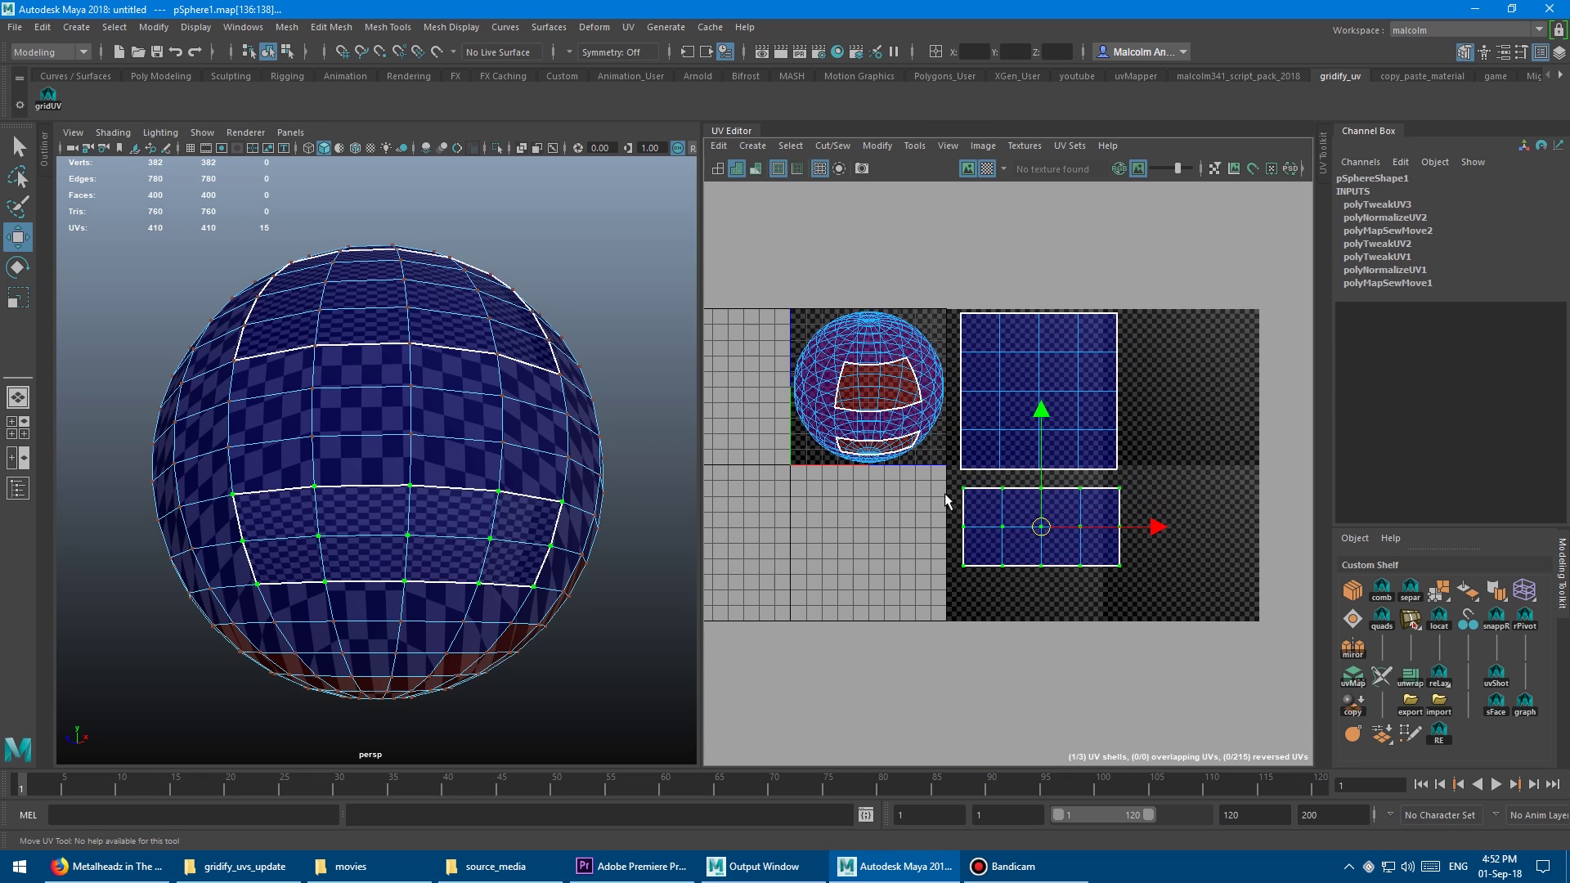
alt+drag(303, 290, 319, 254)
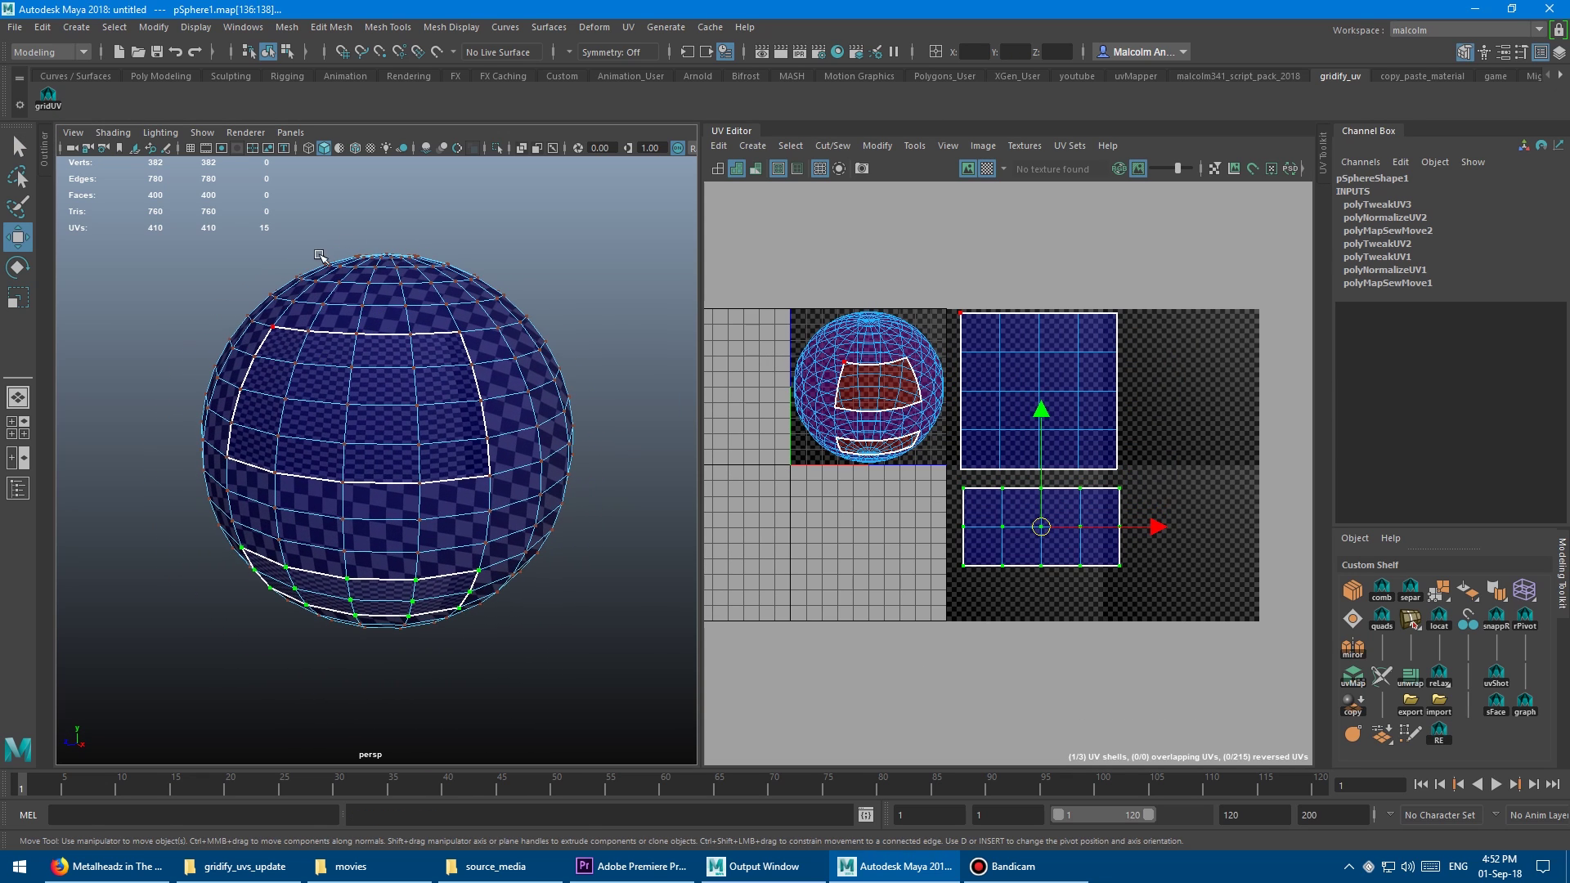
mouse_move(373, 341)
alt+mouse_down()
mouse_move(409, 351)
mouse_move(350, 357)
alt+mouse_up()
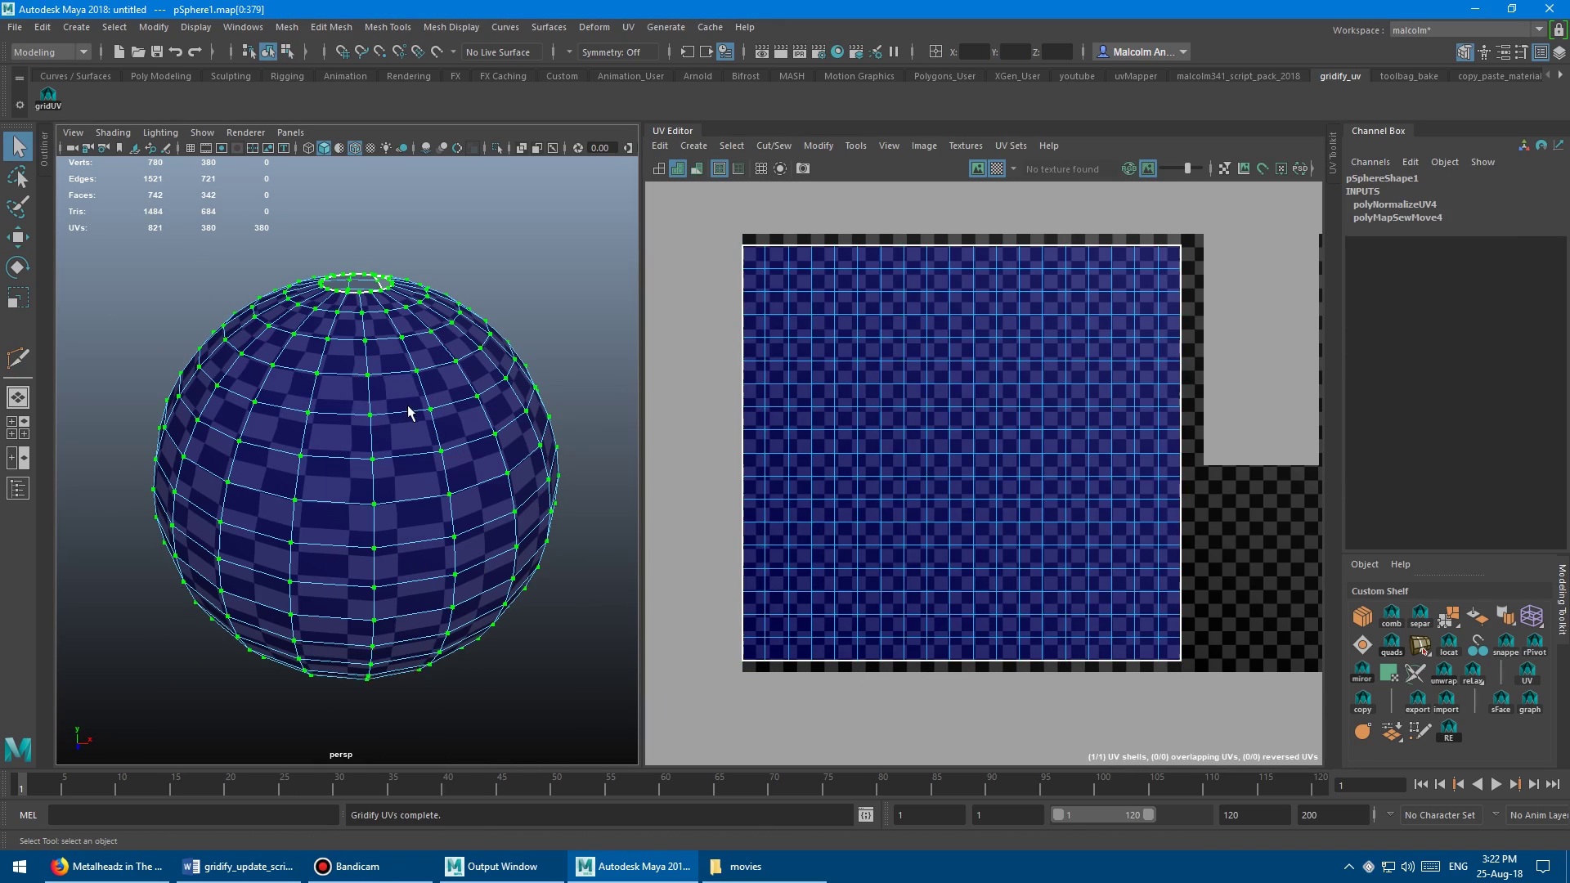
Gridify a horizontal face band and a pole-to-pole face strip on the open-topped sphere, and move the strip's shell aside.
click(342, 394)
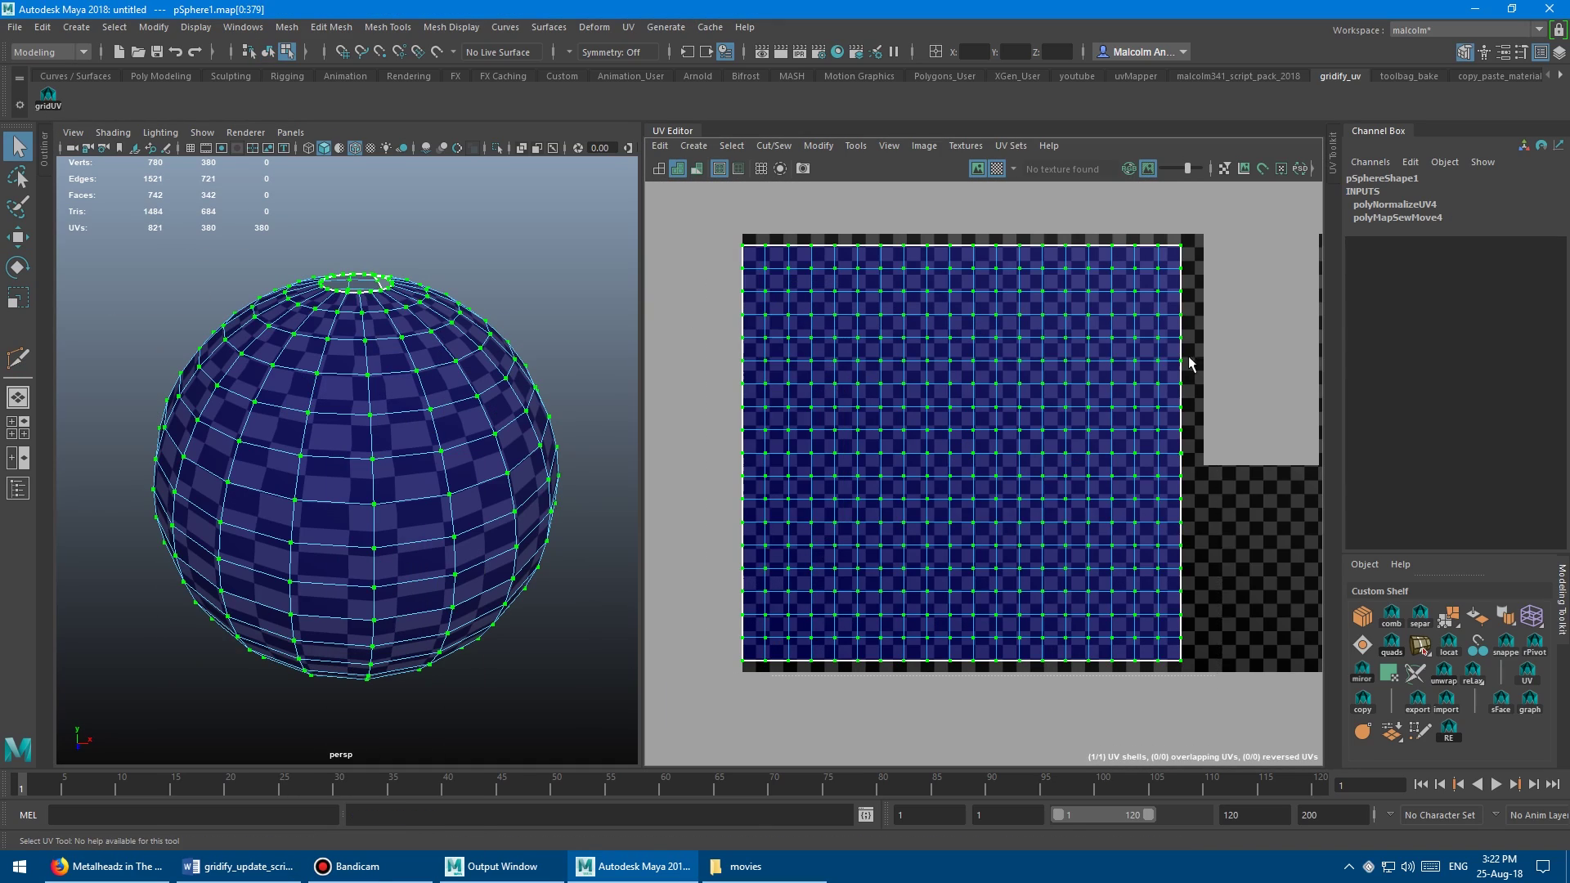
shift+double_click(279, 392)
click(48, 98)
shift+double_click(361, 480)
click(48, 98)
key(w)
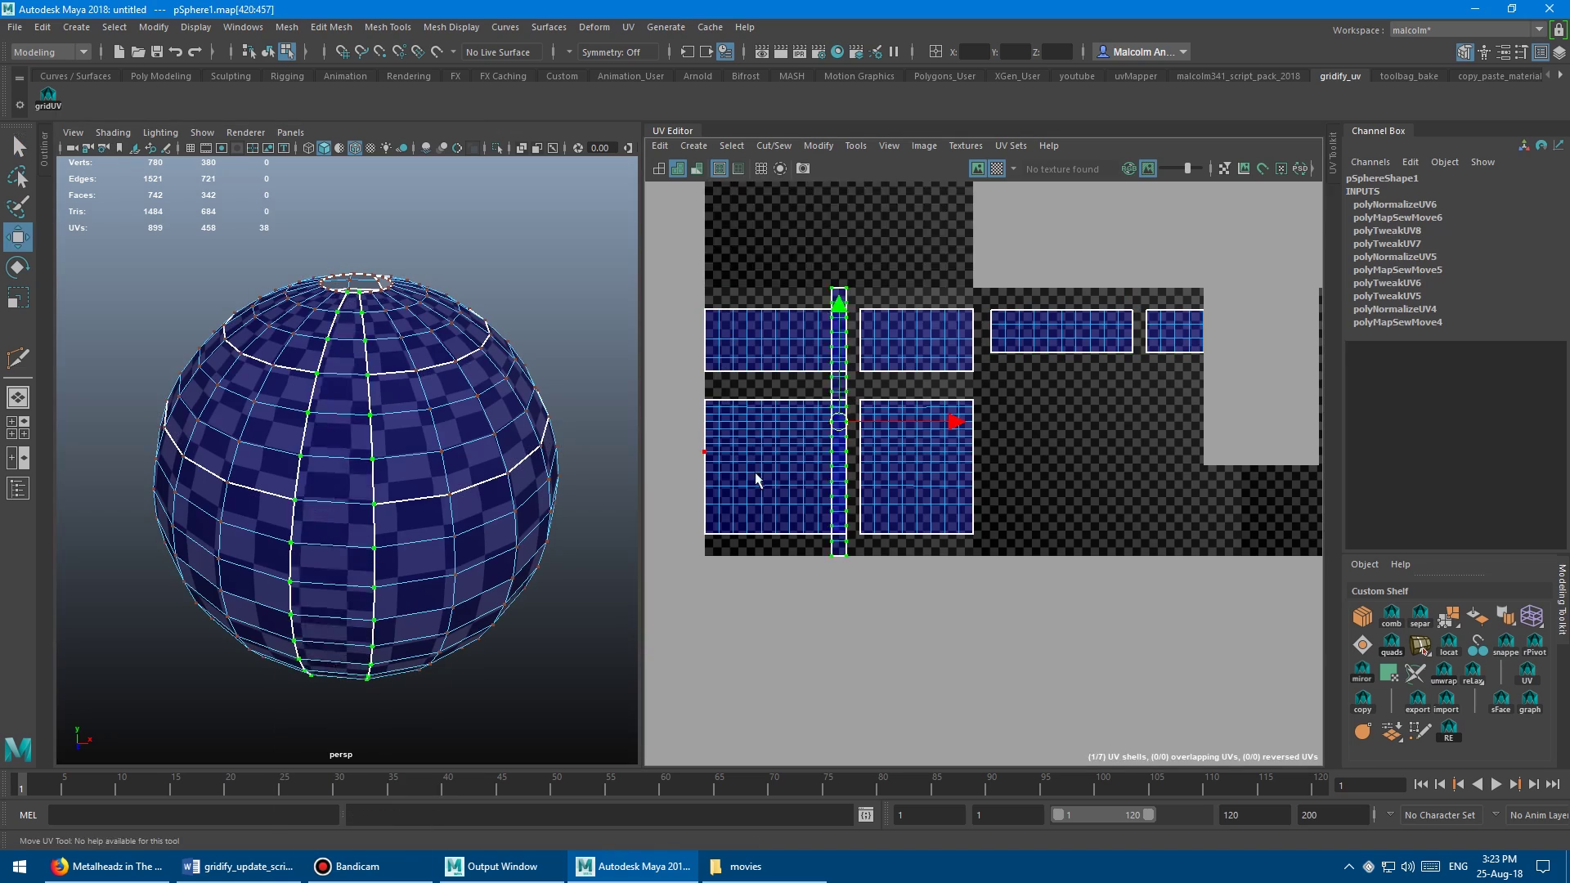
shift+double_click(478, 483)
mouse_move(839, 421)
mouse_down()
mouse_move(1036, 505)
mouse_move(1182, 504)
mouse_up()
Gridify another face strip and a block of three by four faces, and move the block's shell below the other shells.
click(47, 101)
double_click(336, 519)
drag(336, 518, 326, 393)
click(48, 98)
key(w)
drag(829, 318, 834, 545)
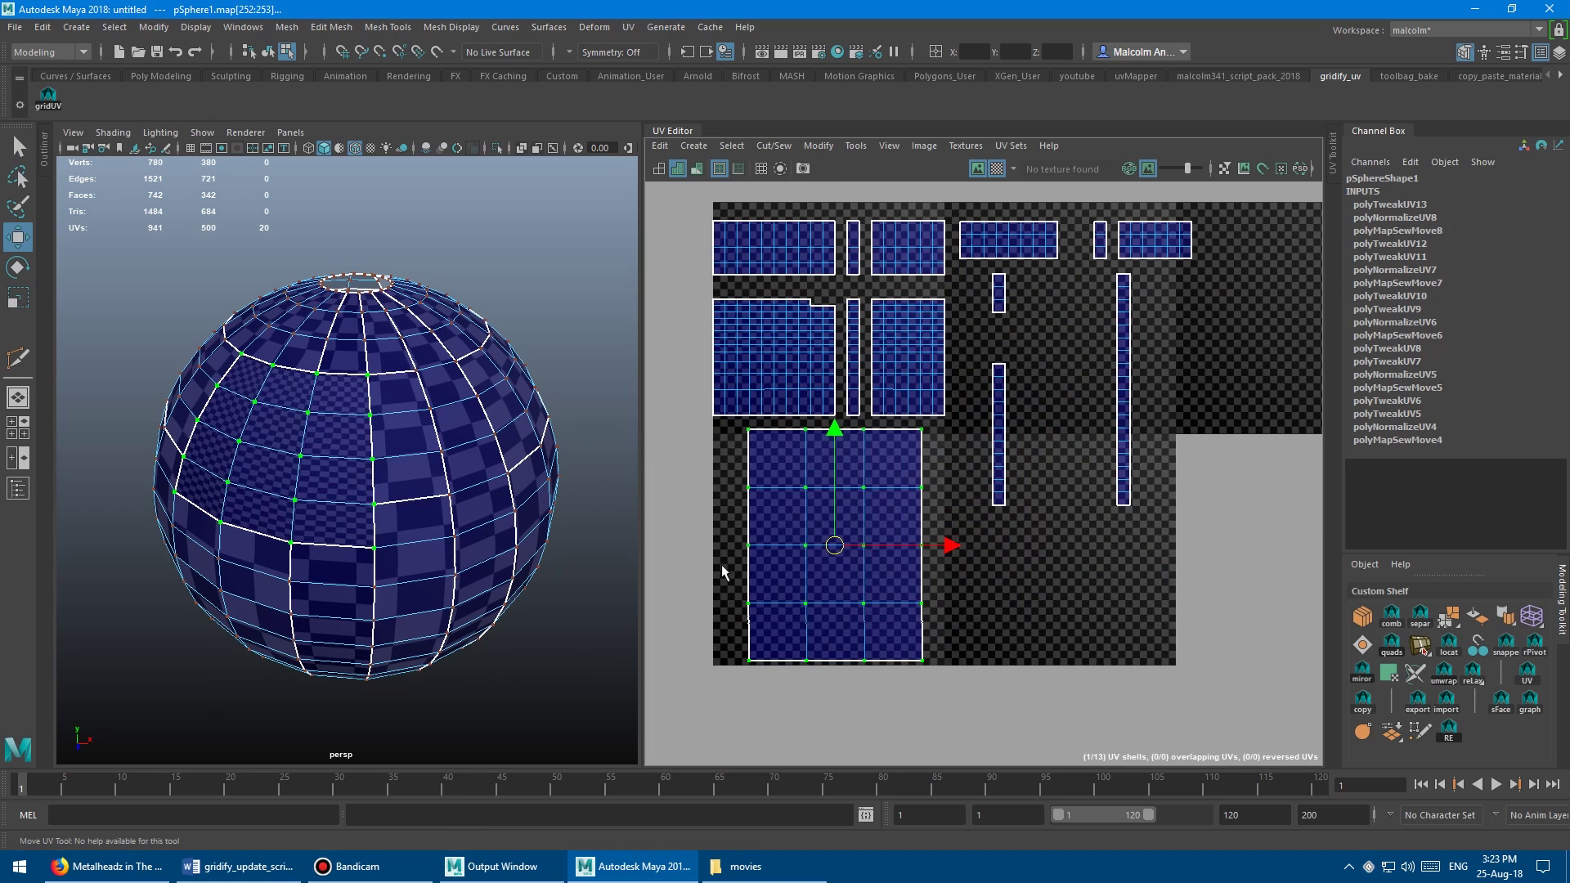
Cut the pipe's UVs along the selected edges.
key(q)
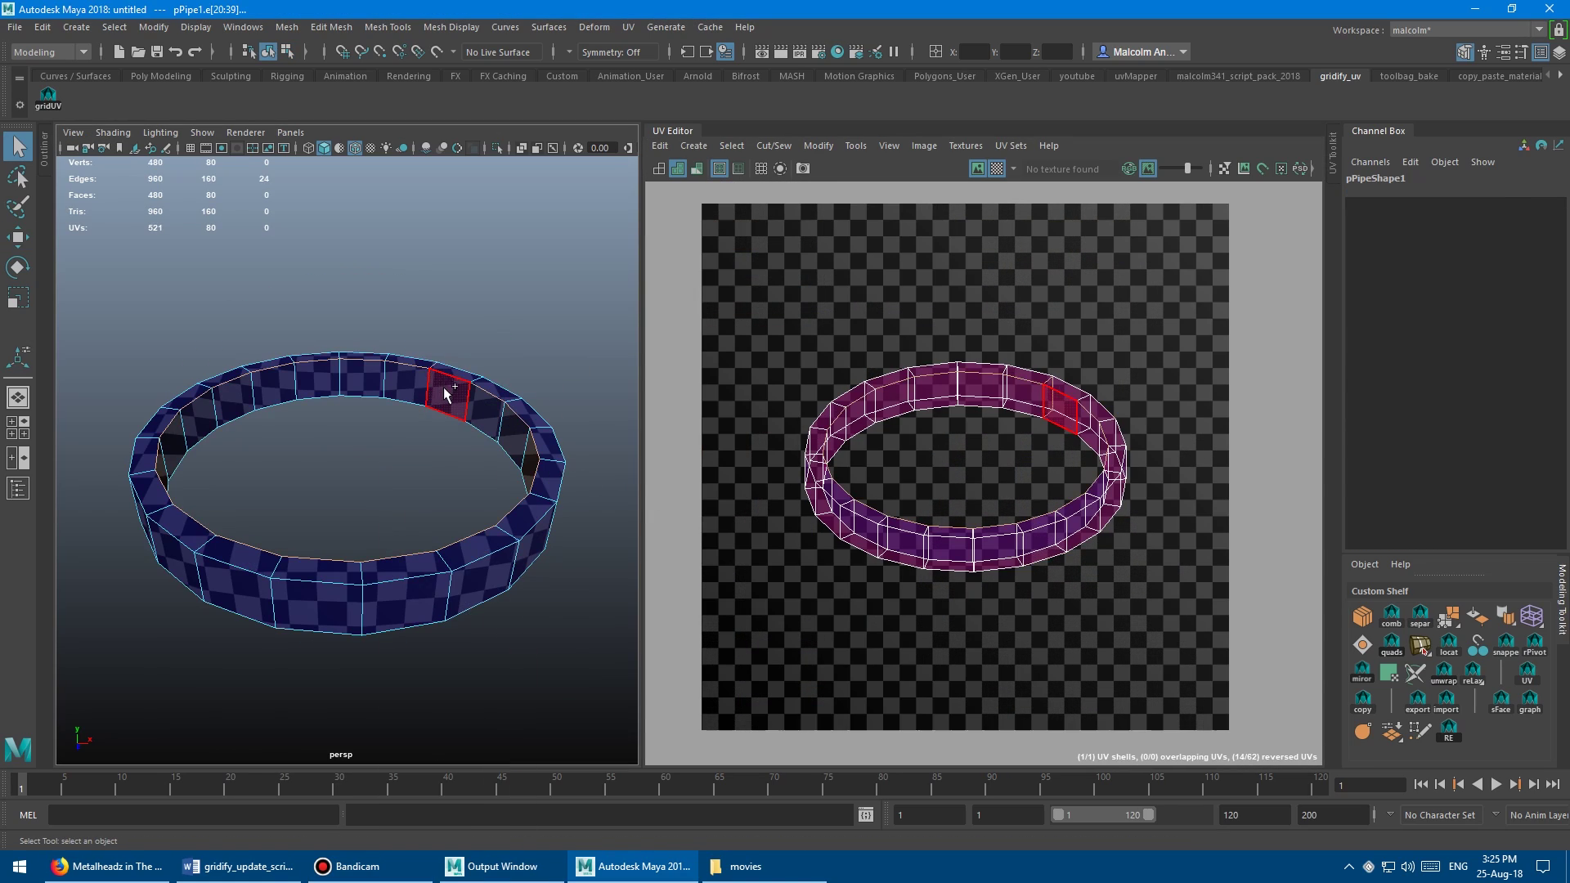
shift+right_drag(458, 384, 646, 369)
shift+right_drag(420, 333, 354, 396)
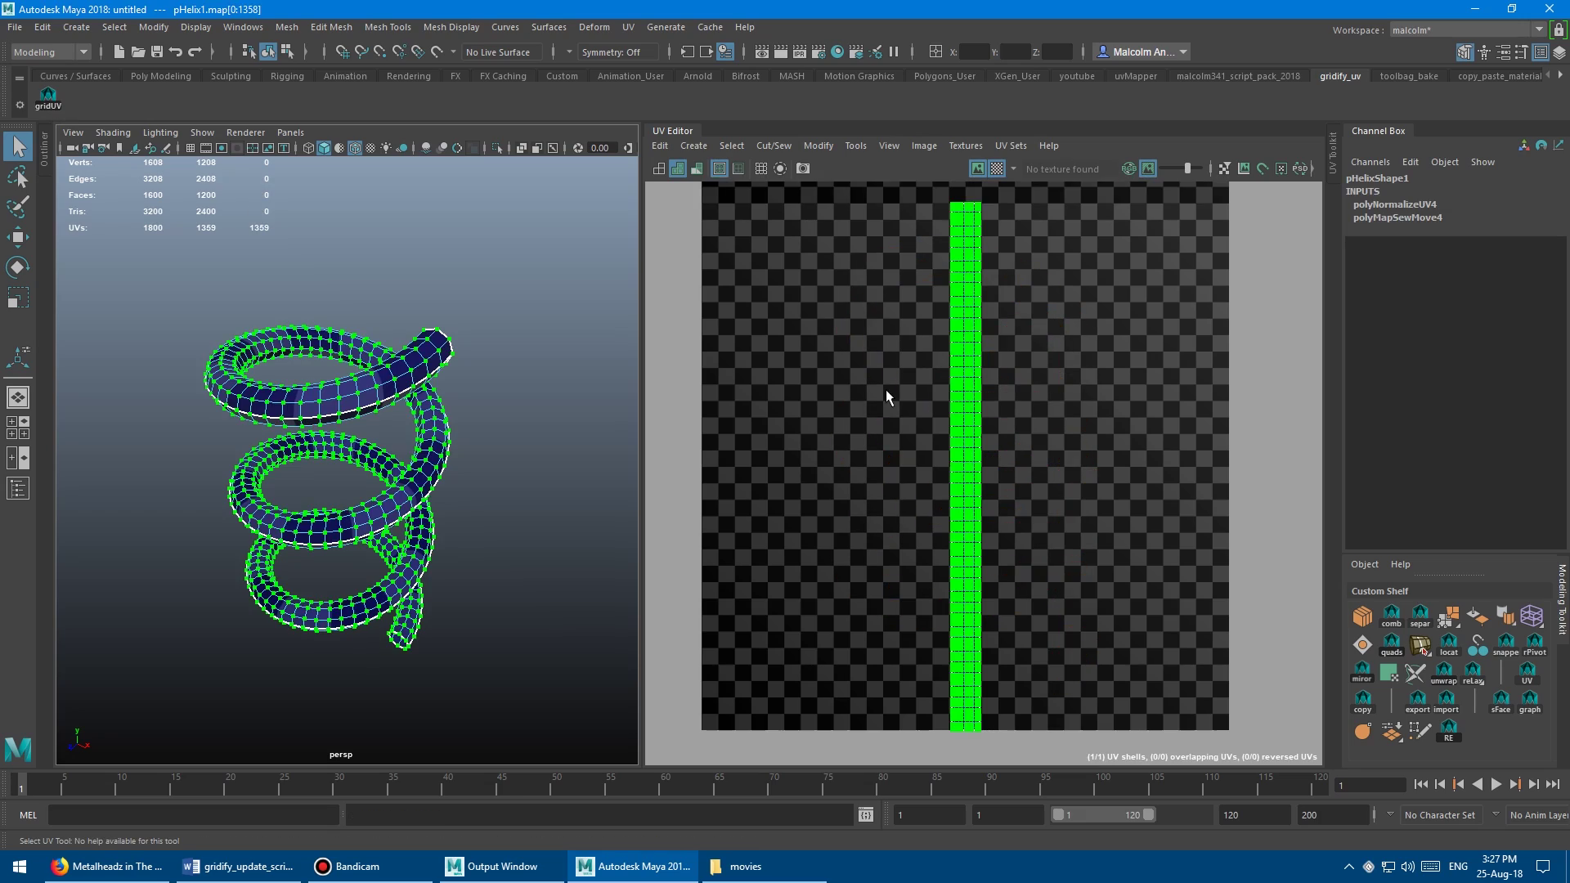
scroll(1098, 418, up, 5)
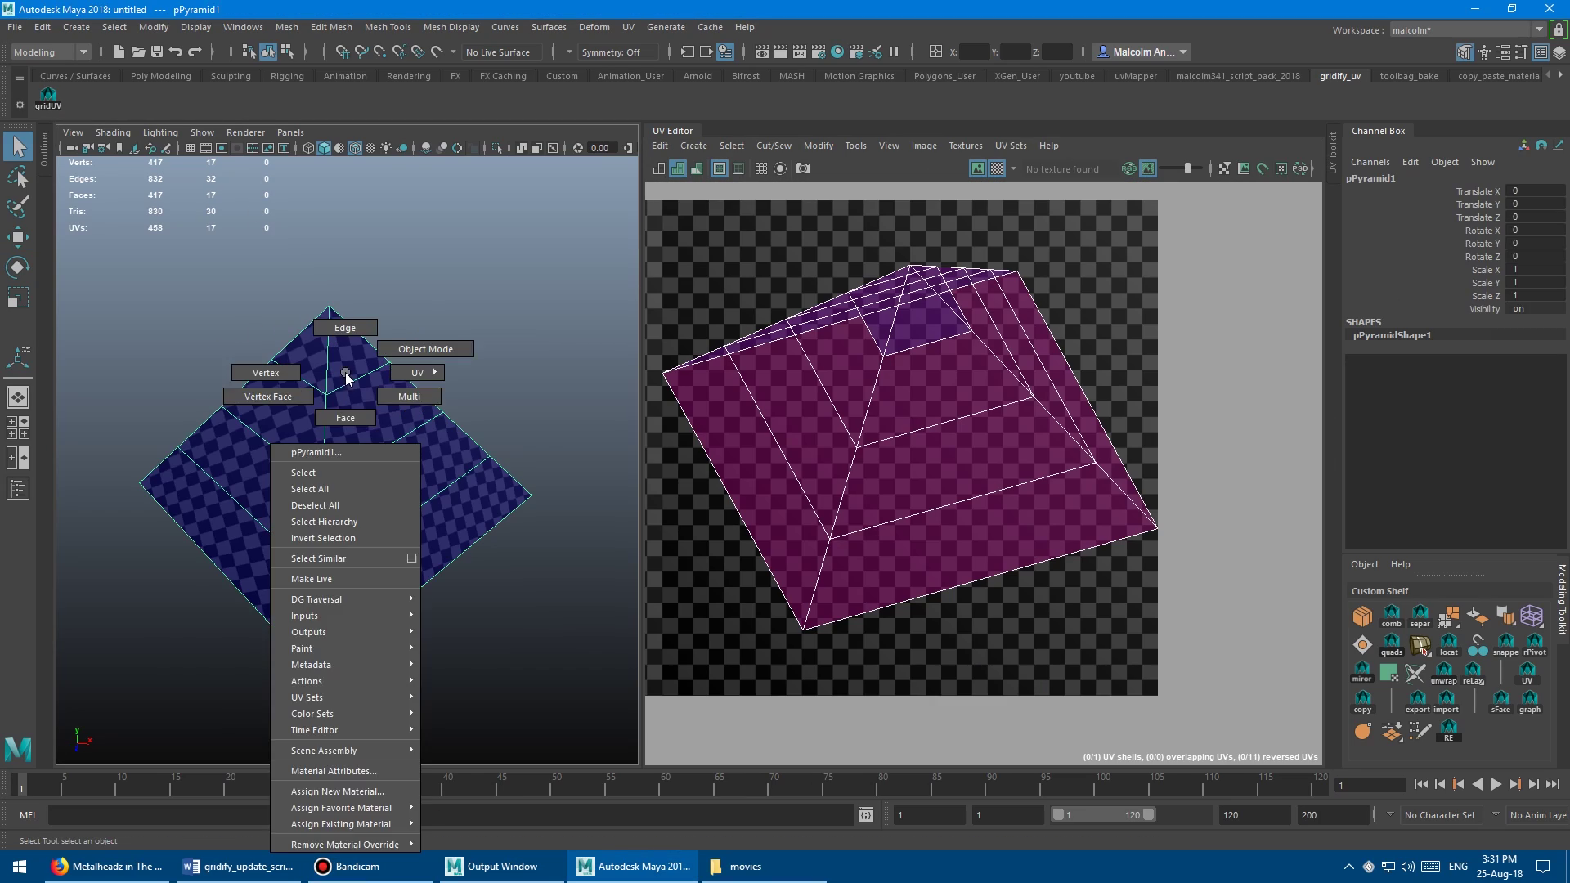
Select the pyramid's base edges and the seam edges up to its tip, and cut the UVs along them.
shift+right_drag(350, 350, 336, 361)
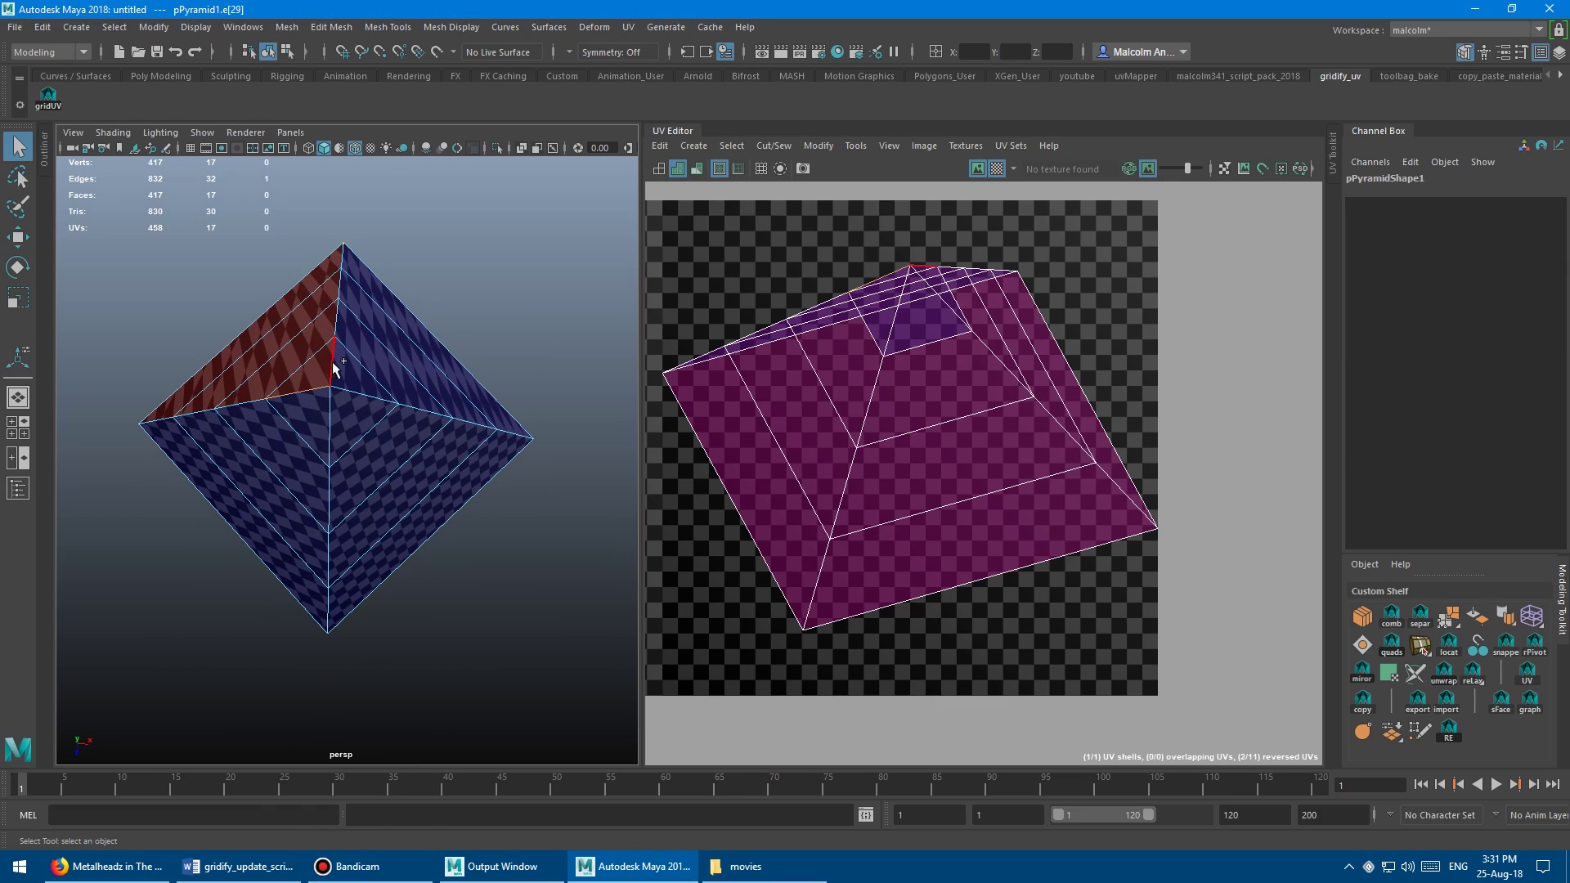
double_click(365, 596)
alt+drag(365, 596, 503, 363)
double_click(390, 441)
shift+right_drag(389, 442, 352, 479)
Gridify the UVs of the pyramid's side faces with the gridUV script and move their shell above the square base shell.
scroll(979, 347, down, 4)
key(w)
drag(981, 392, 981, 282)
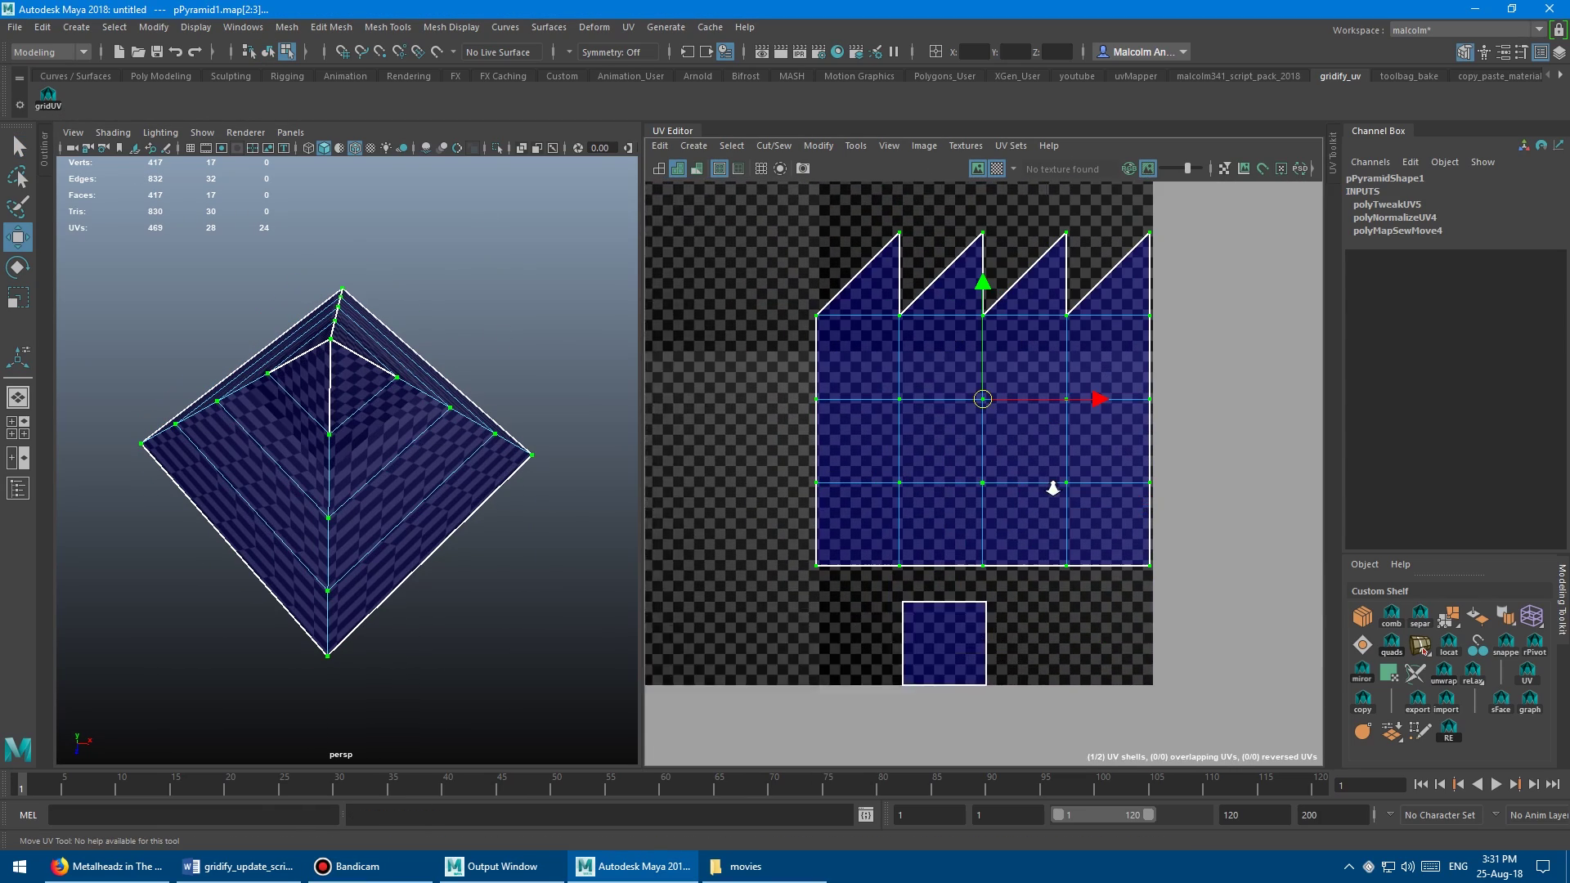
scroll(1051, 488, up, 2)
alt+drag(425, 327, 564, 478)
shift+right_drag(1210, 351, 1210, 384)
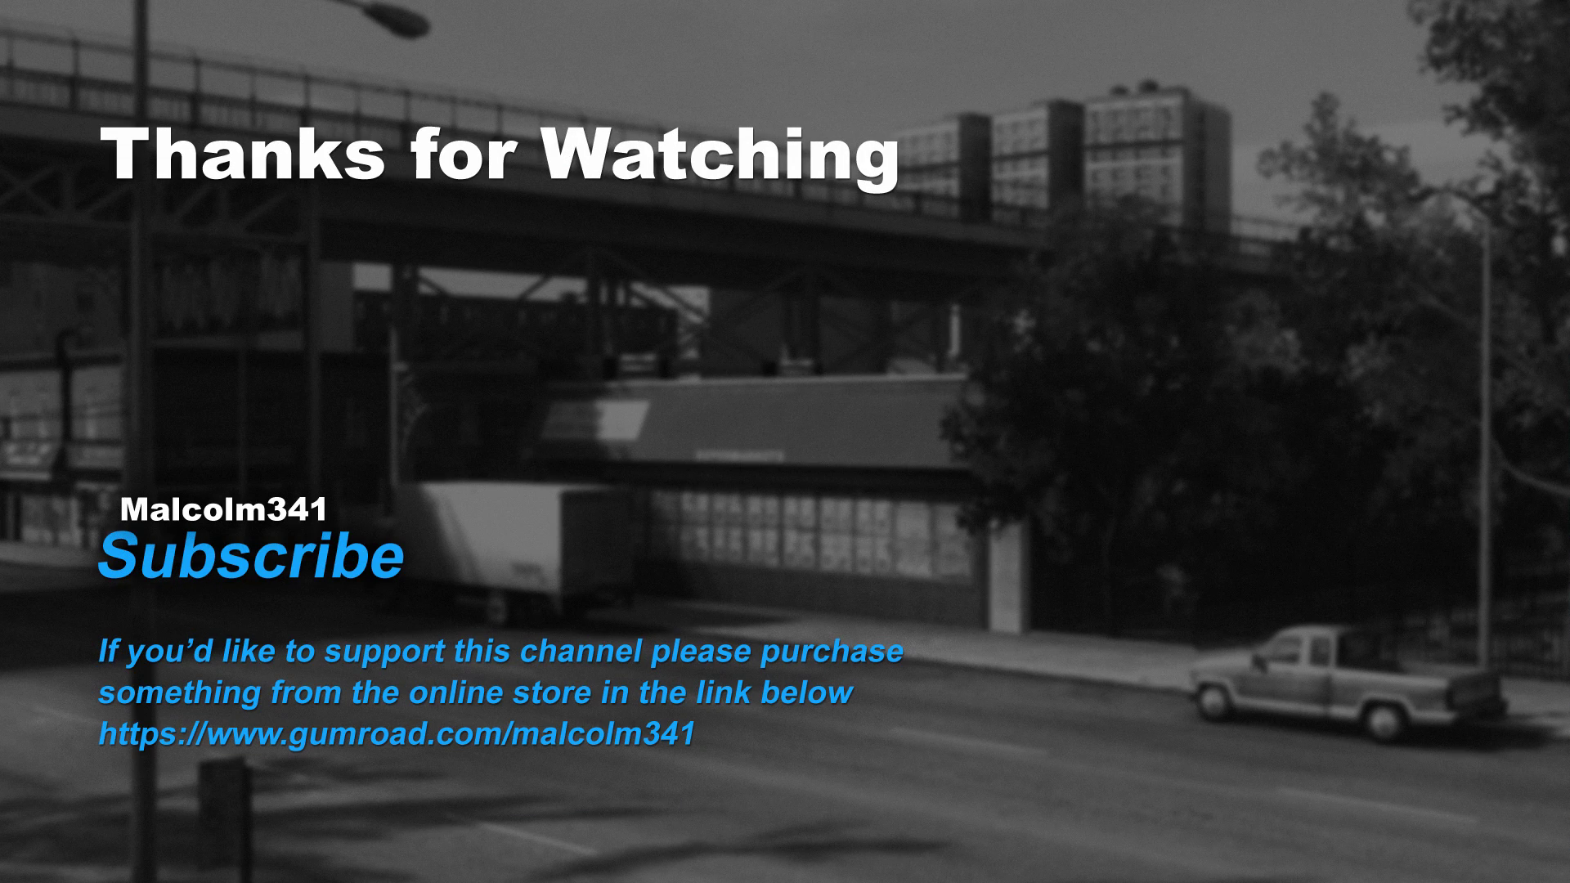